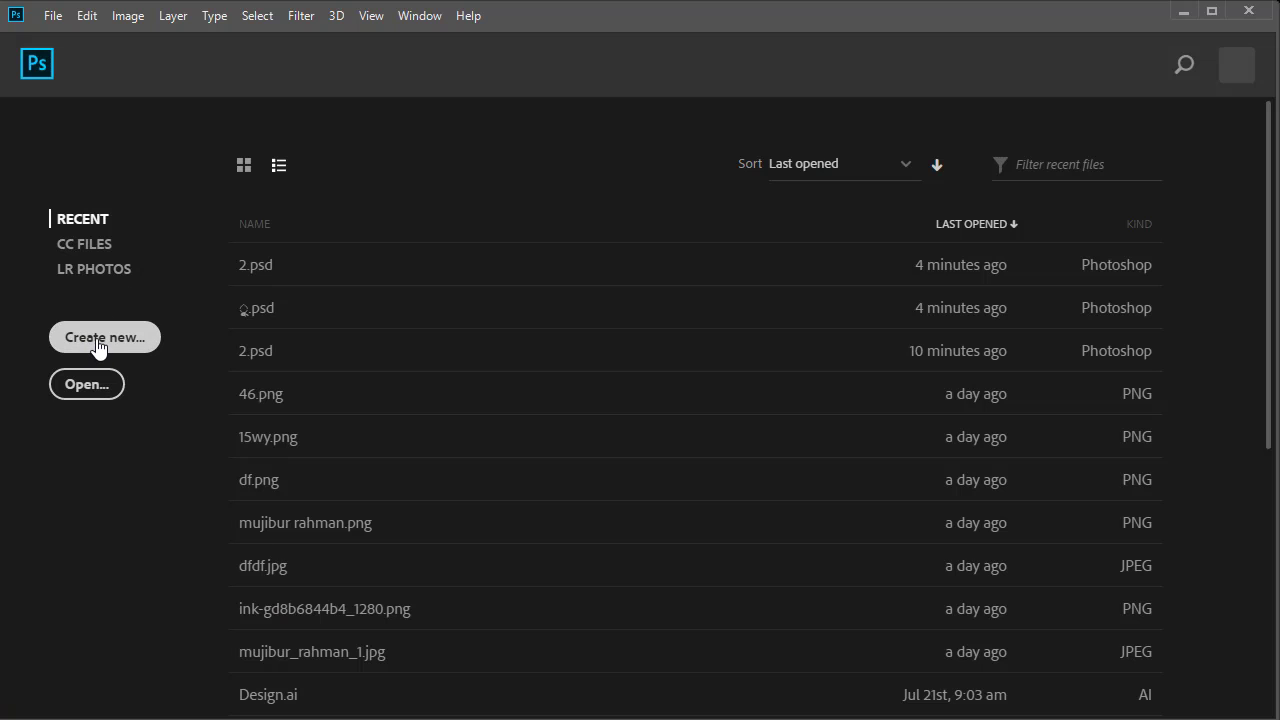
Open the File menu from Photoshop's start screen
{"action": "left_click", "coordinate": [53, 16]}
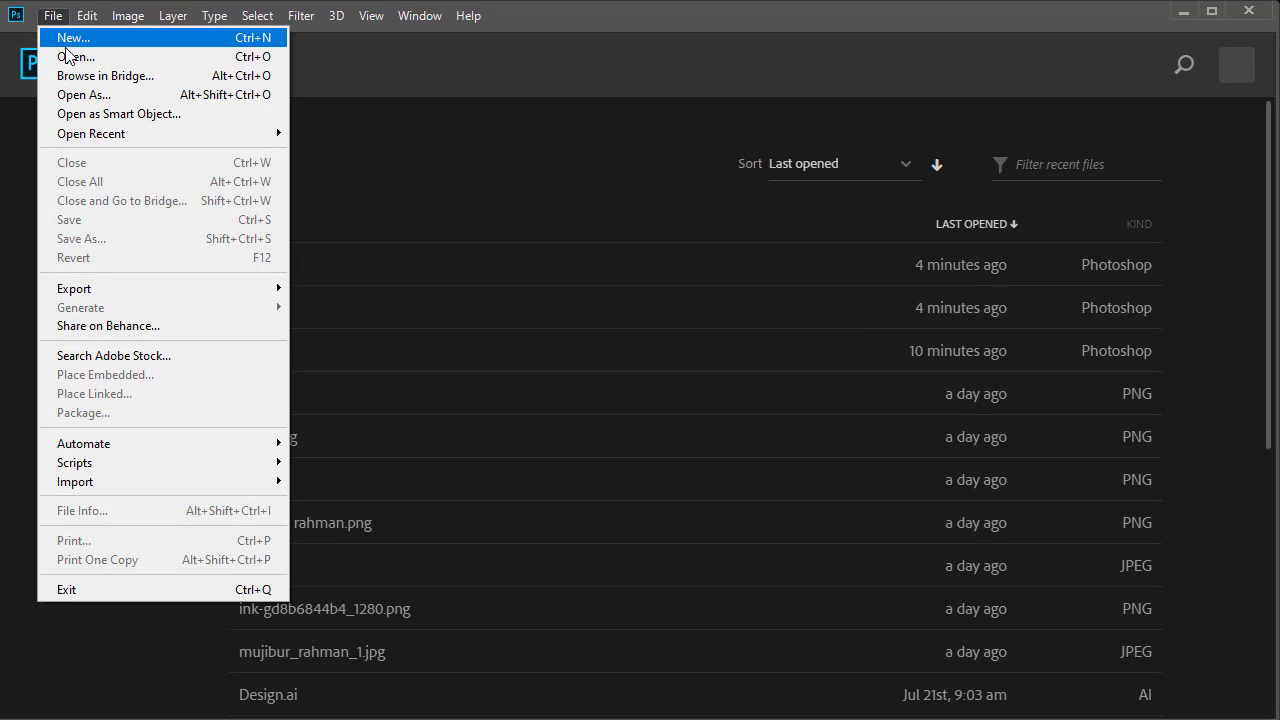
Create a 14 × 19 in, 150 ppi CMYK Color document with a custom near-black background
{"action": "left_click", "coordinate": [69, 40]}
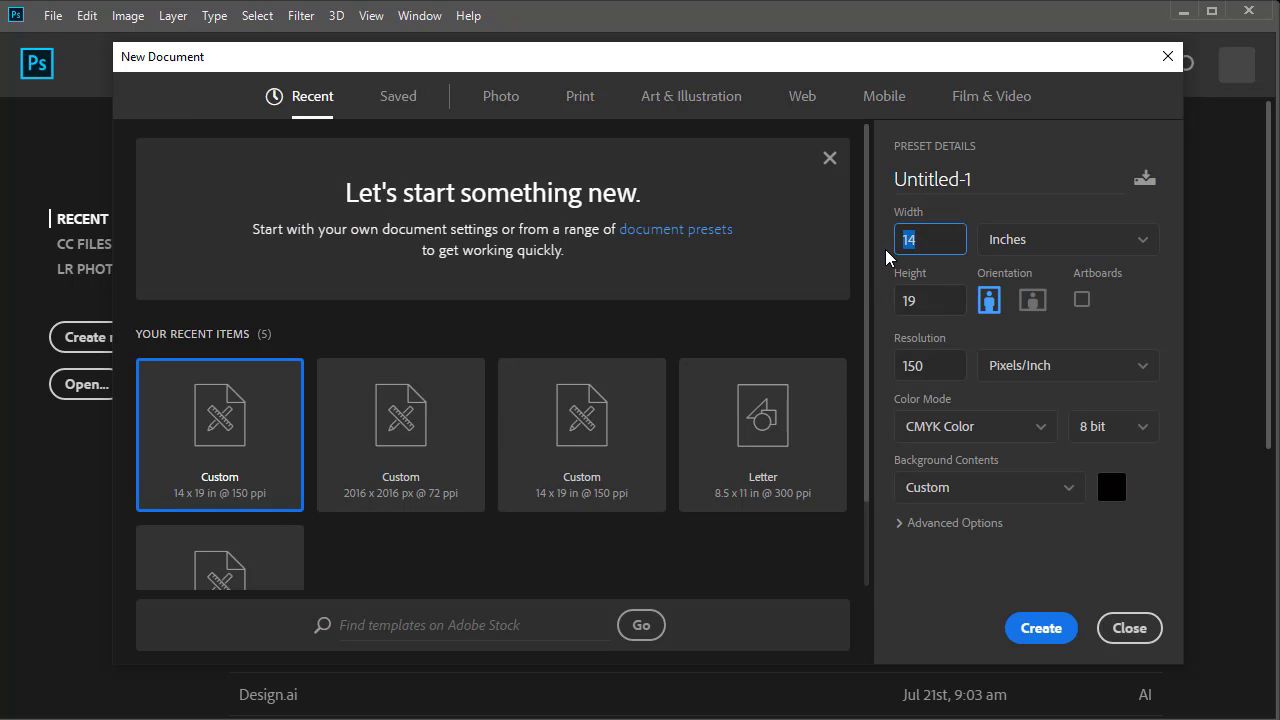
{"action": "left_click", "coordinate": [921, 297]}
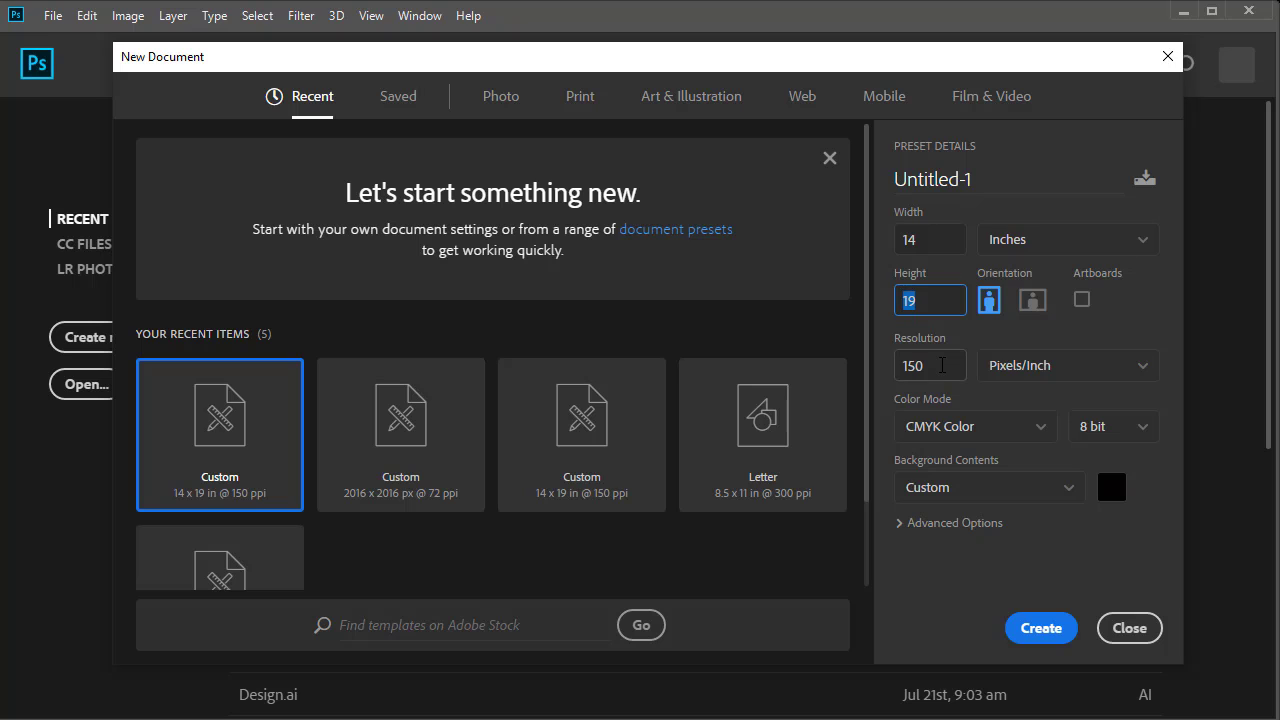
{"action": "left_click", "coordinate": [941, 365]}
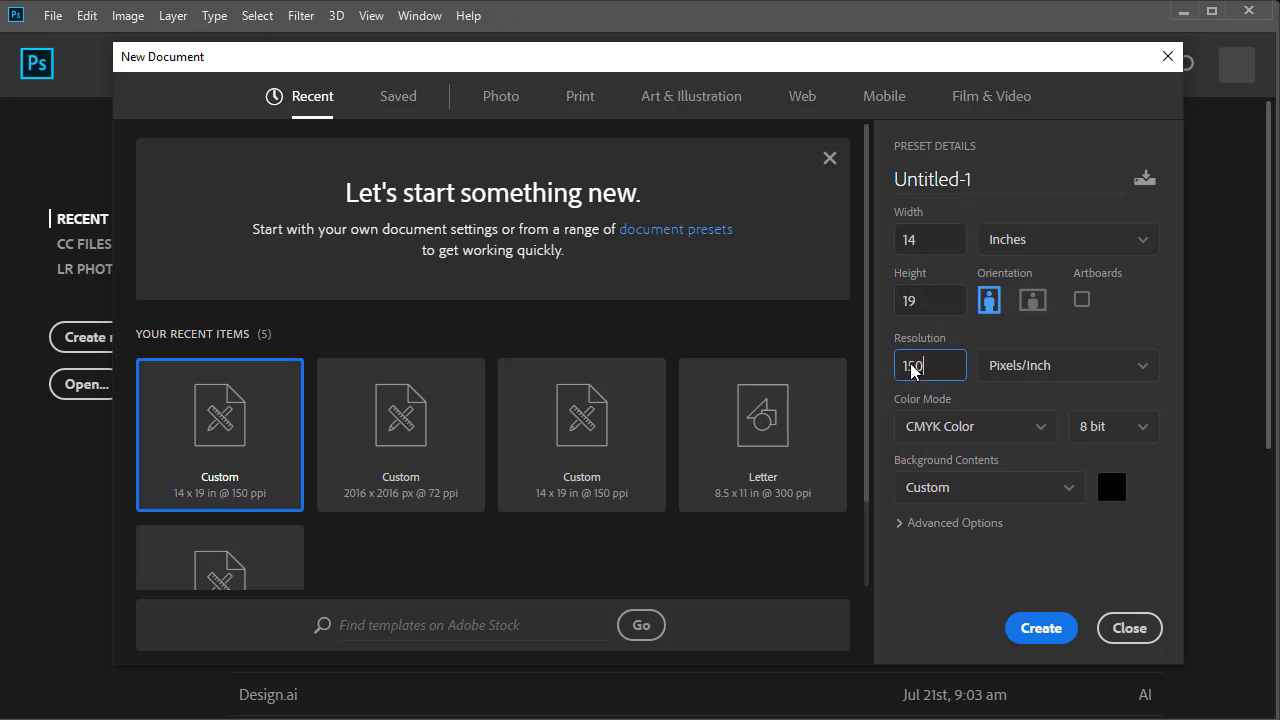
{"action": "left_click", "coordinate": [1025, 428]}
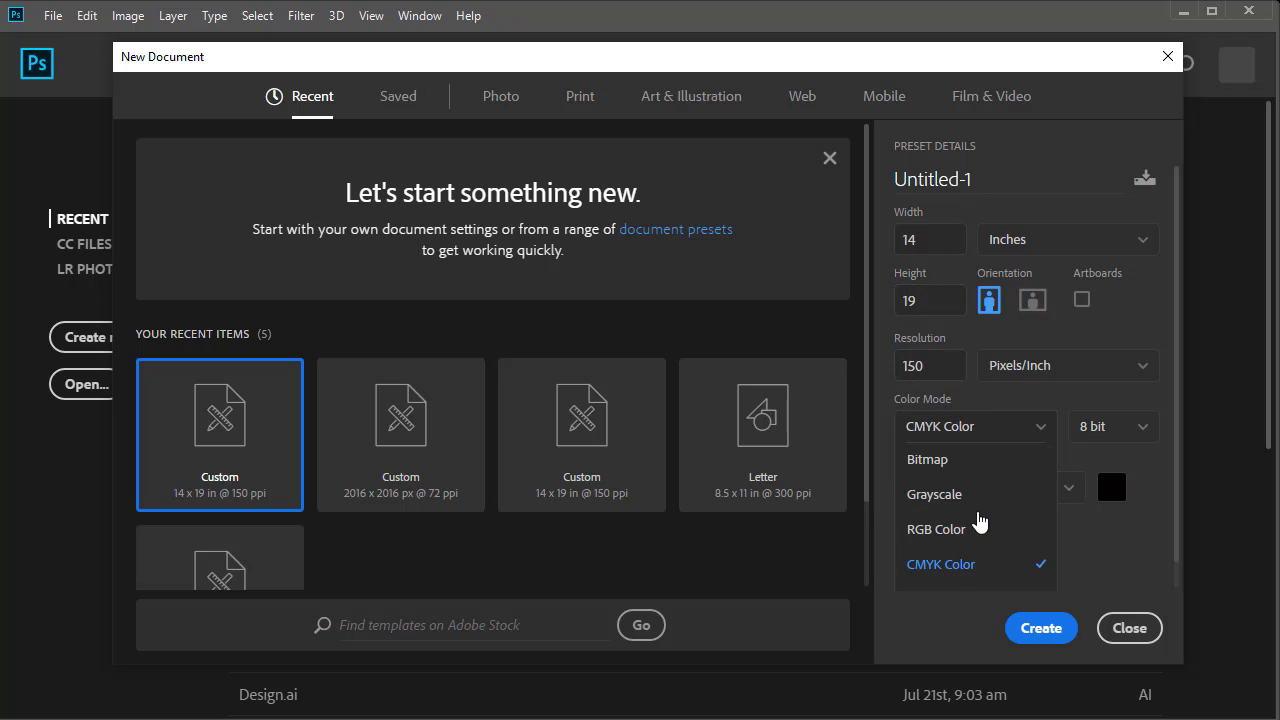
{"action": "left_click", "coordinate": [969, 562]}
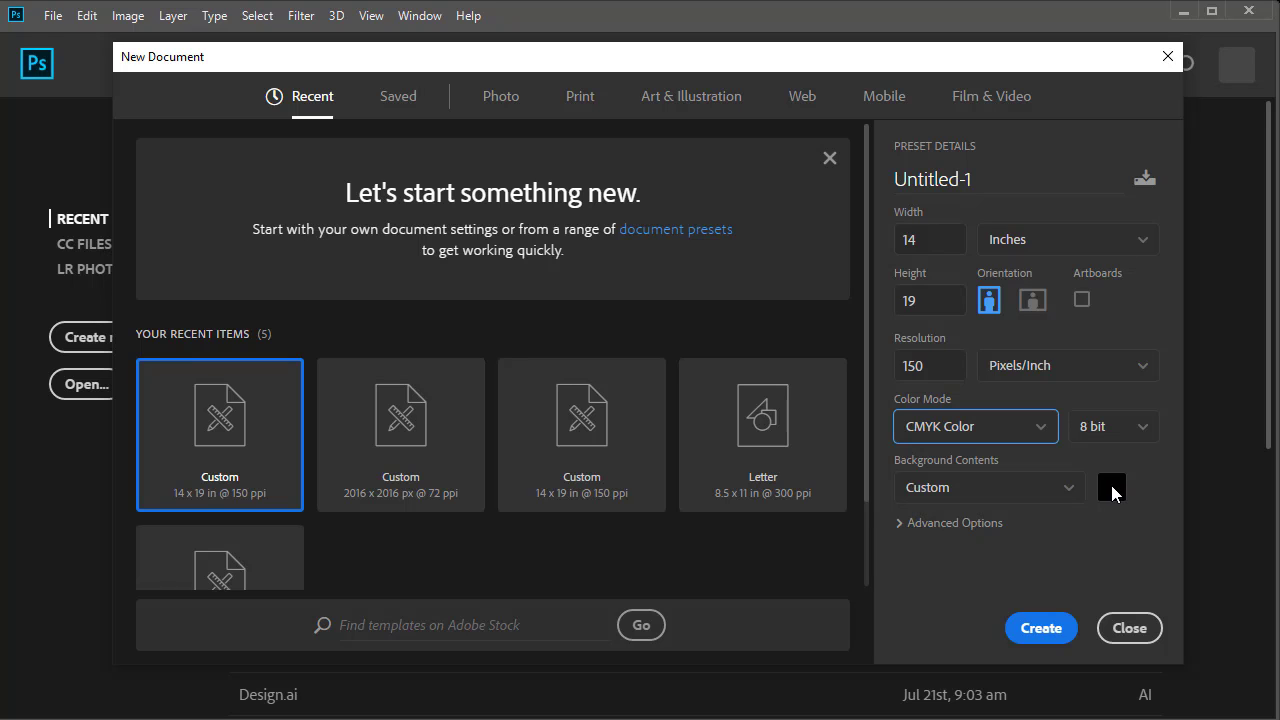
{"action": "left_click", "coordinate": [1106, 489]}
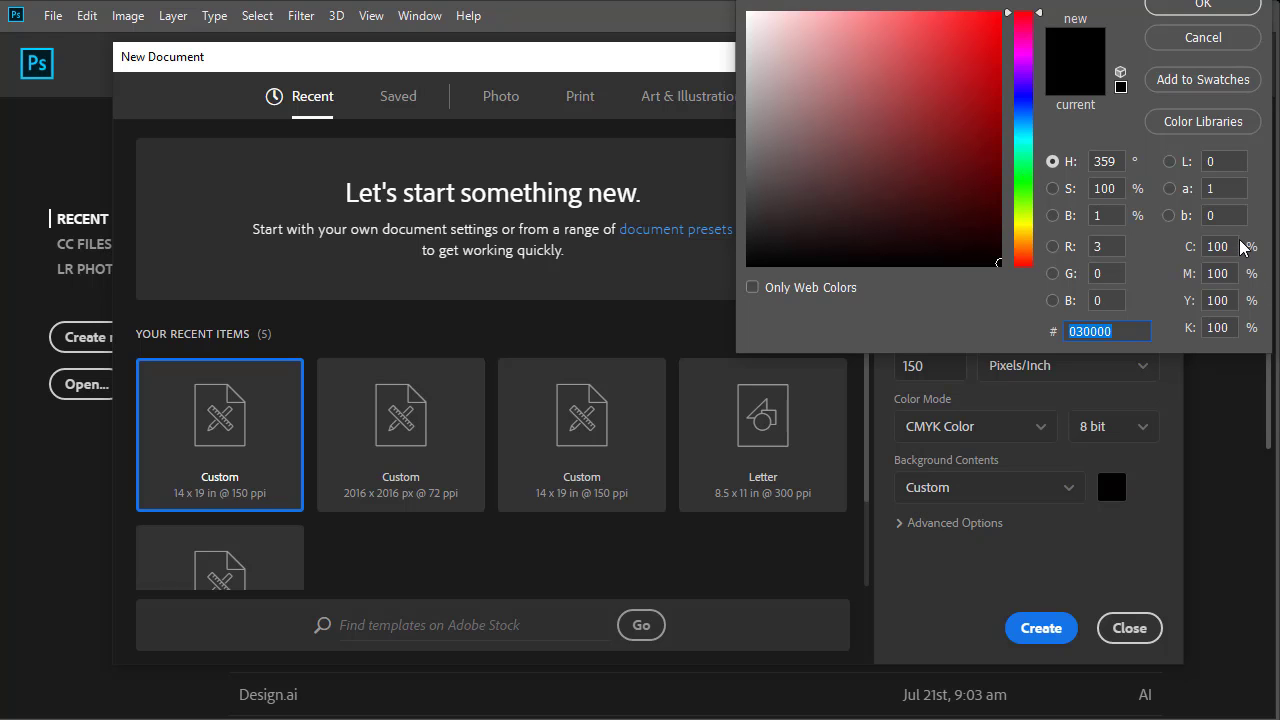
{"action": "left_click", "coordinate": [995, 264]}
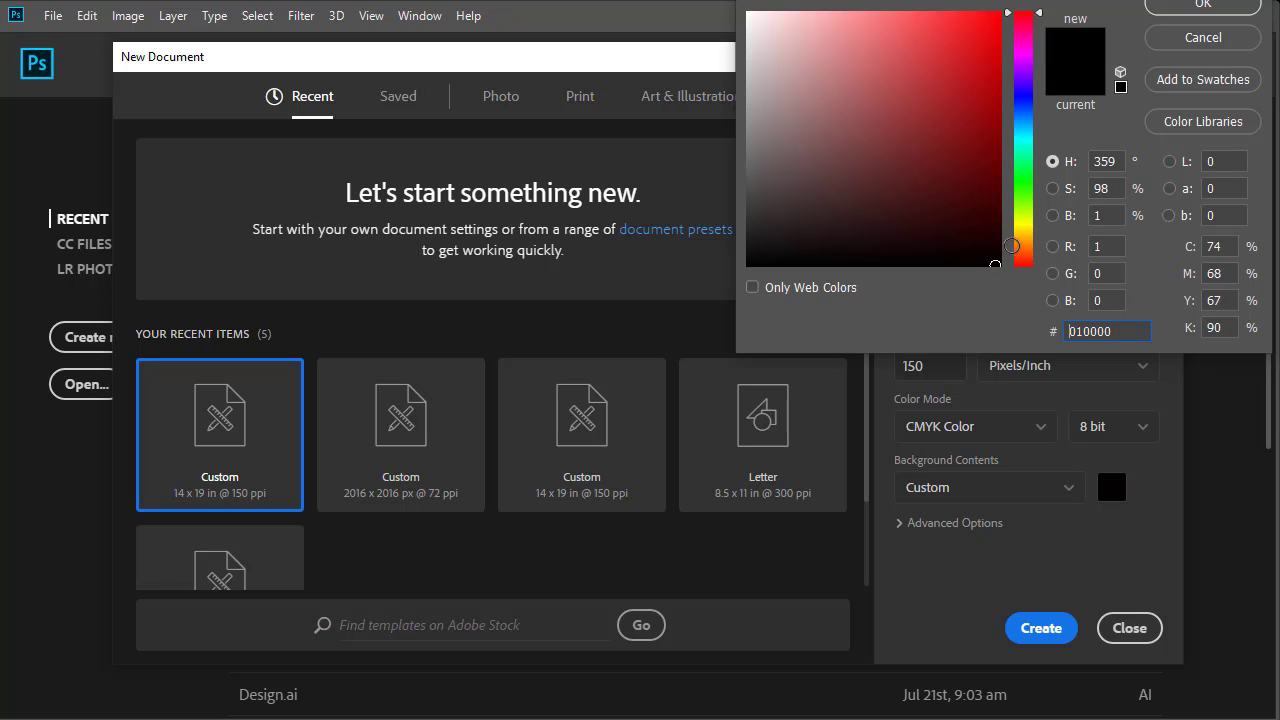
{"action": "left_click", "coordinate": [1205, 12]}
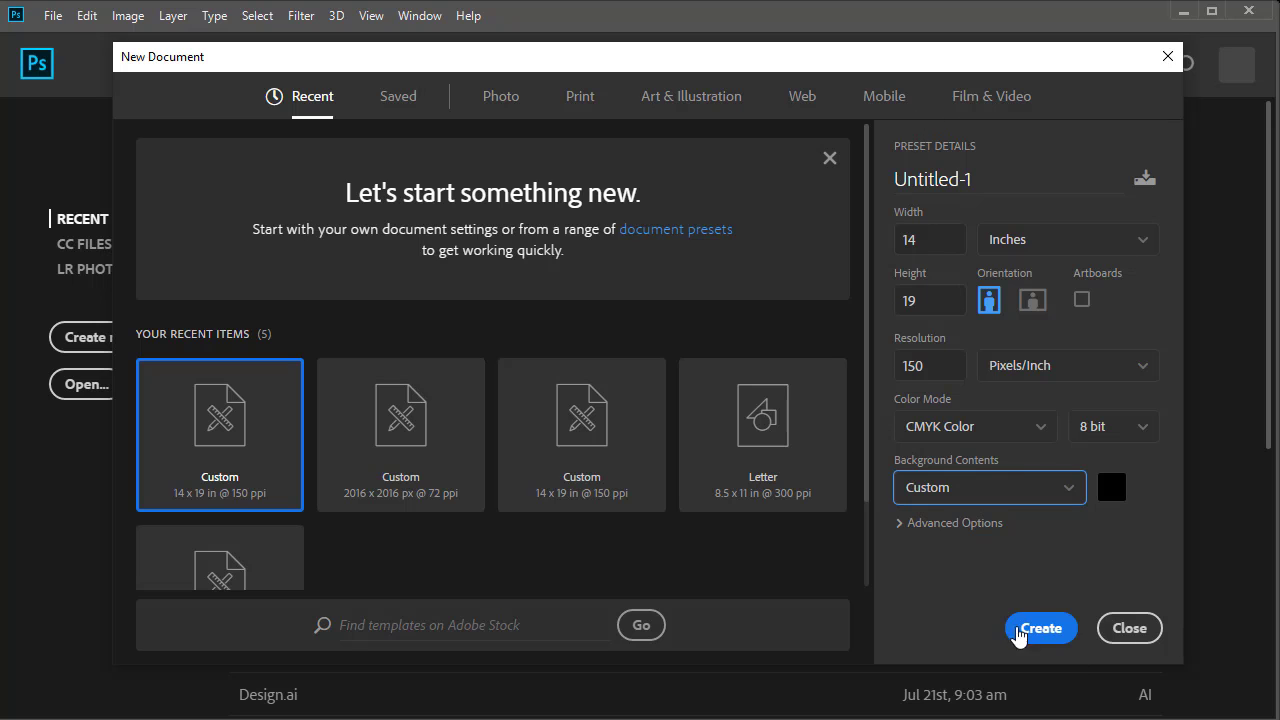
{"action": "left_click", "coordinate": [1040, 630]}
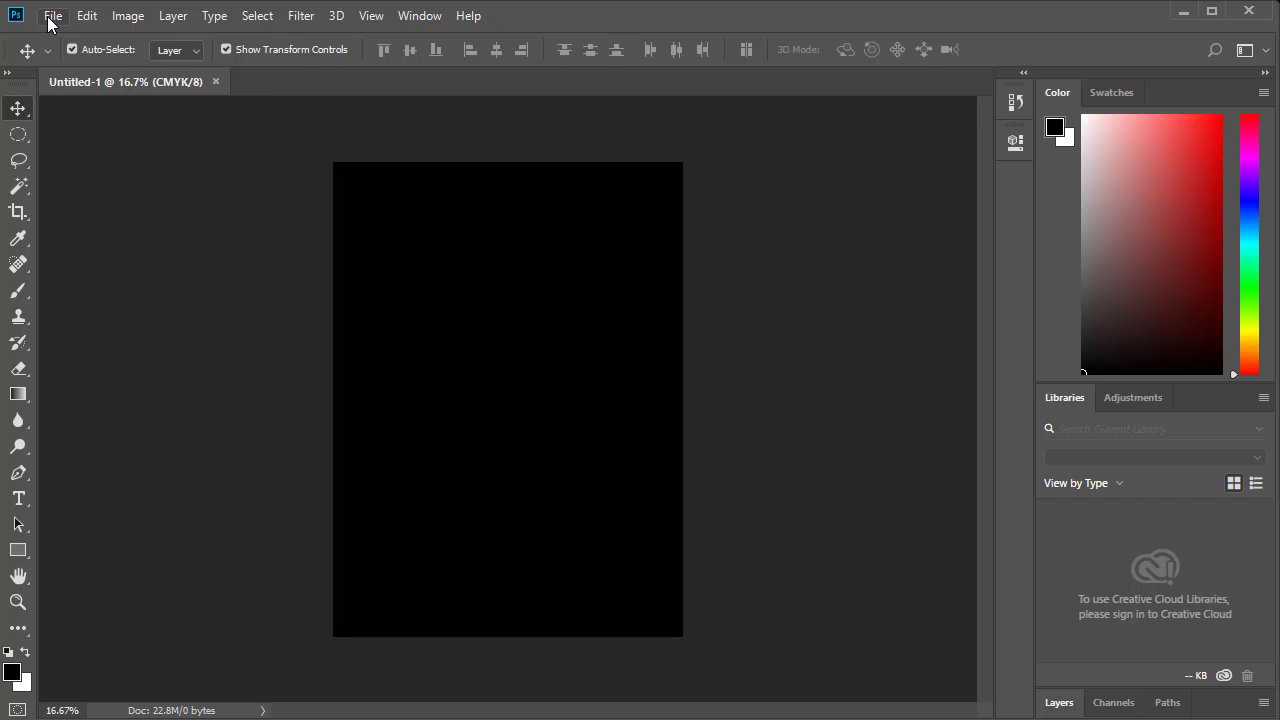
{"action": "left_click", "coordinate": [51, 16]}
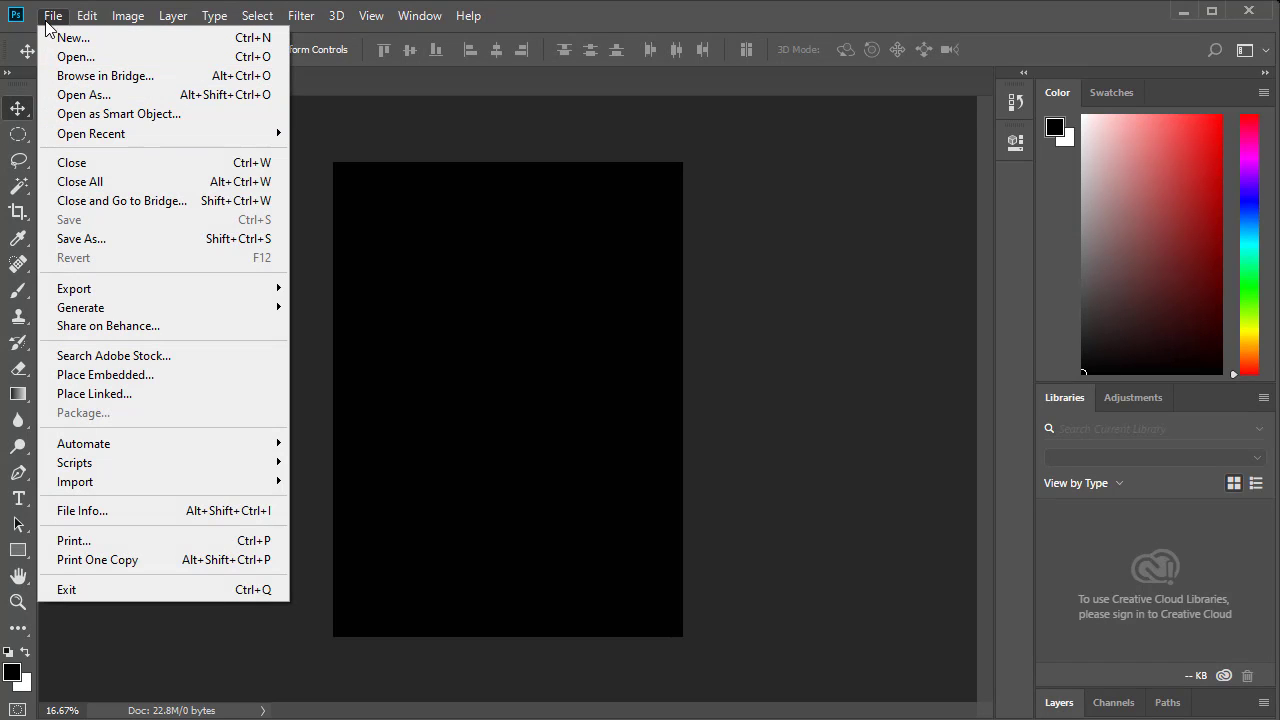
{"action": "left_click", "coordinate": [62, 57]}
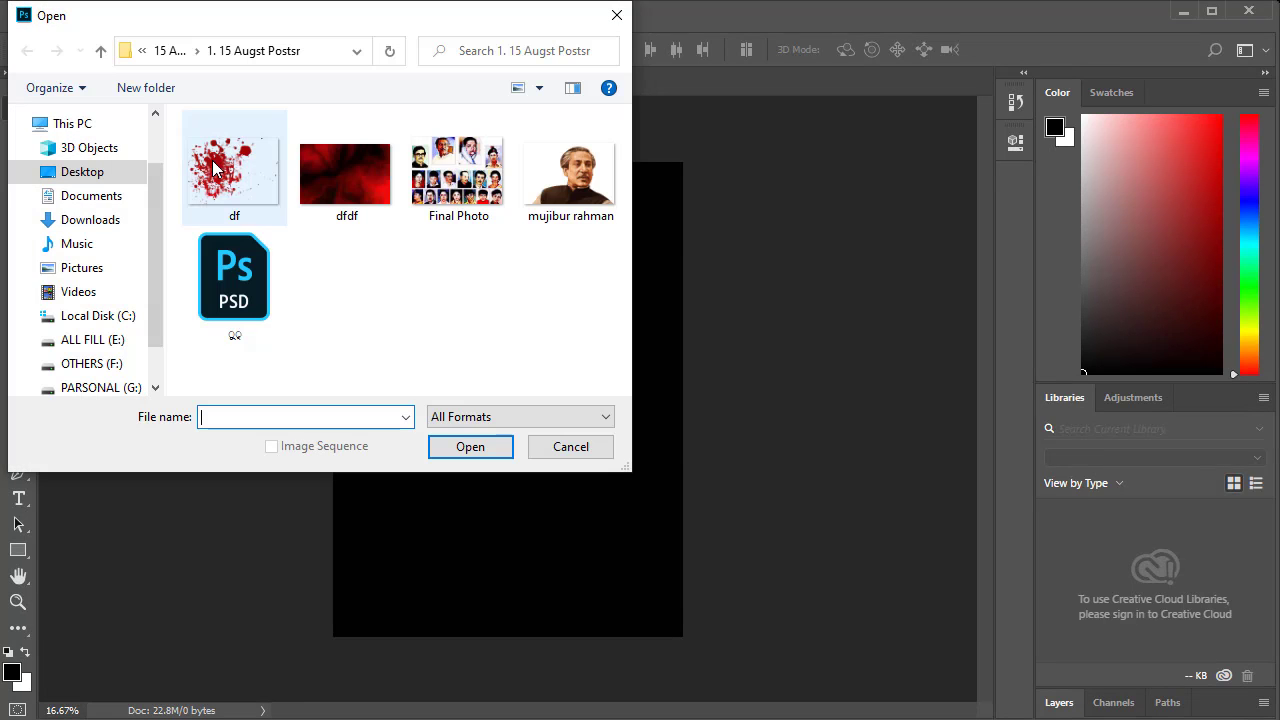
{"action": "left_click", "coordinate": [331, 170]}
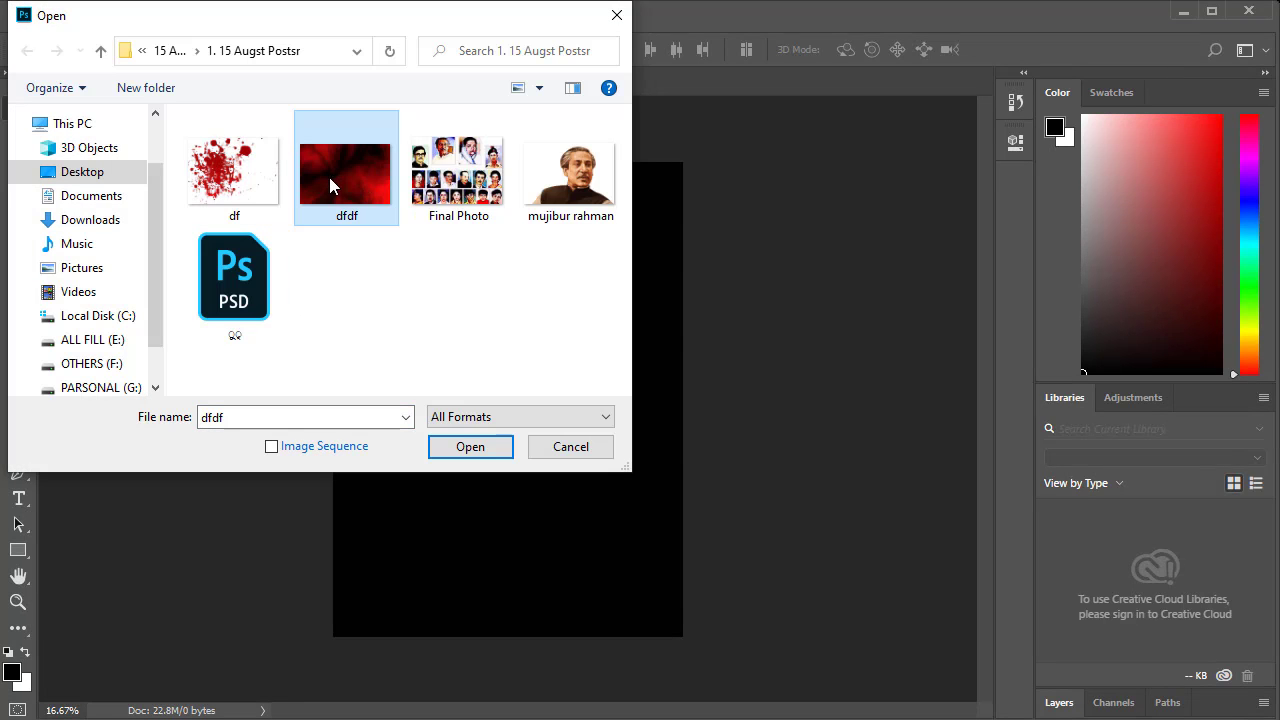
{"action": "left_click", "coordinate": [585, 200], "text": "ctrl"}
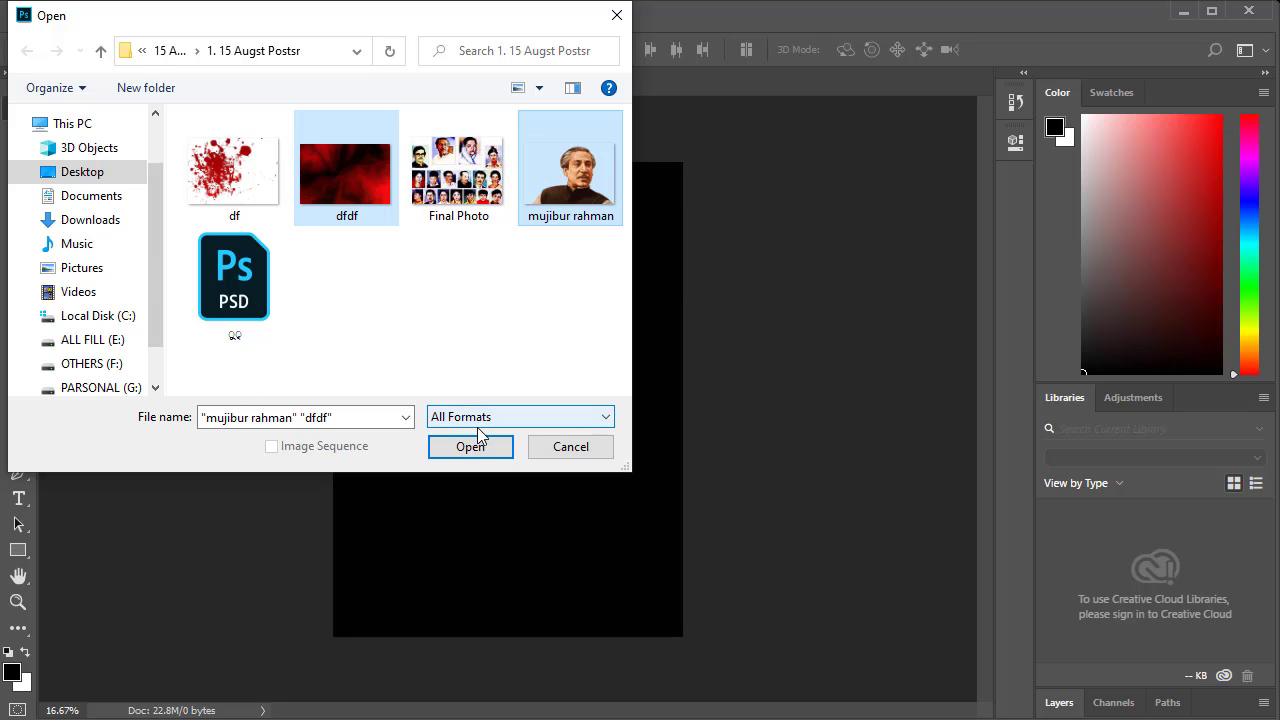
{"action": "left_click", "coordinate": [458, 168], "text": "ctrl"}
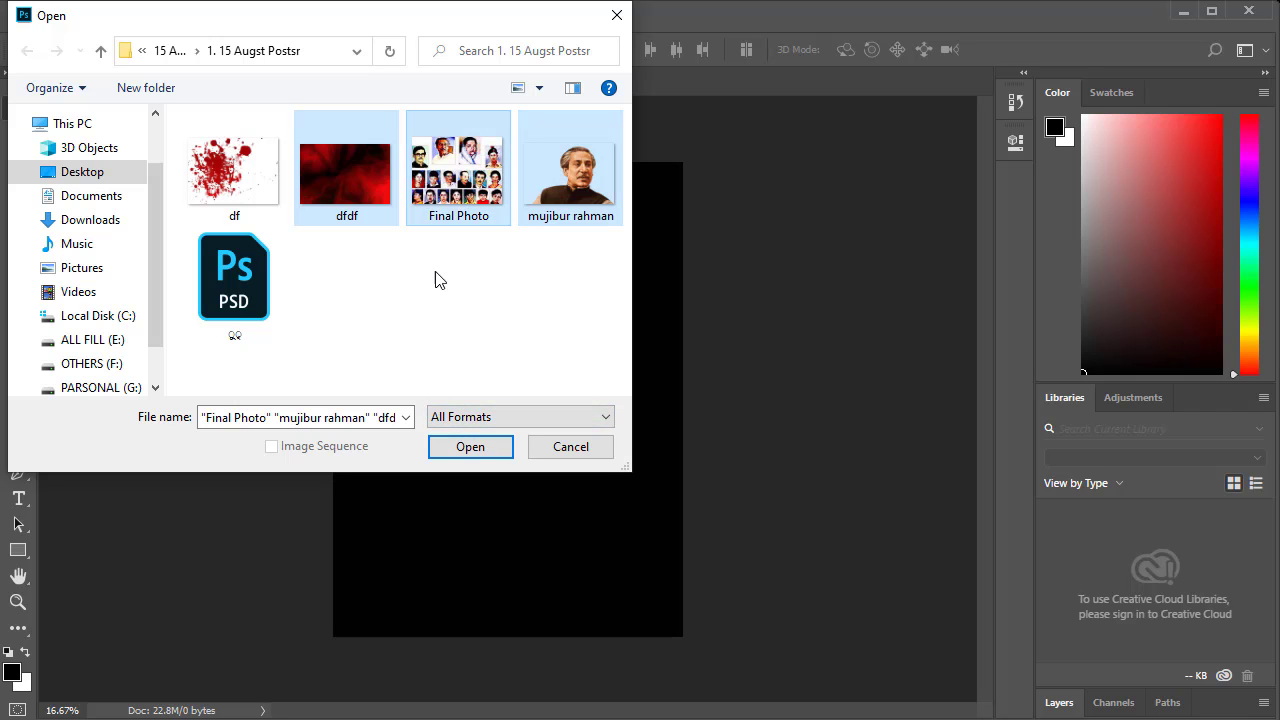
{"action": "left_click", "coordinate": [470, 447]}
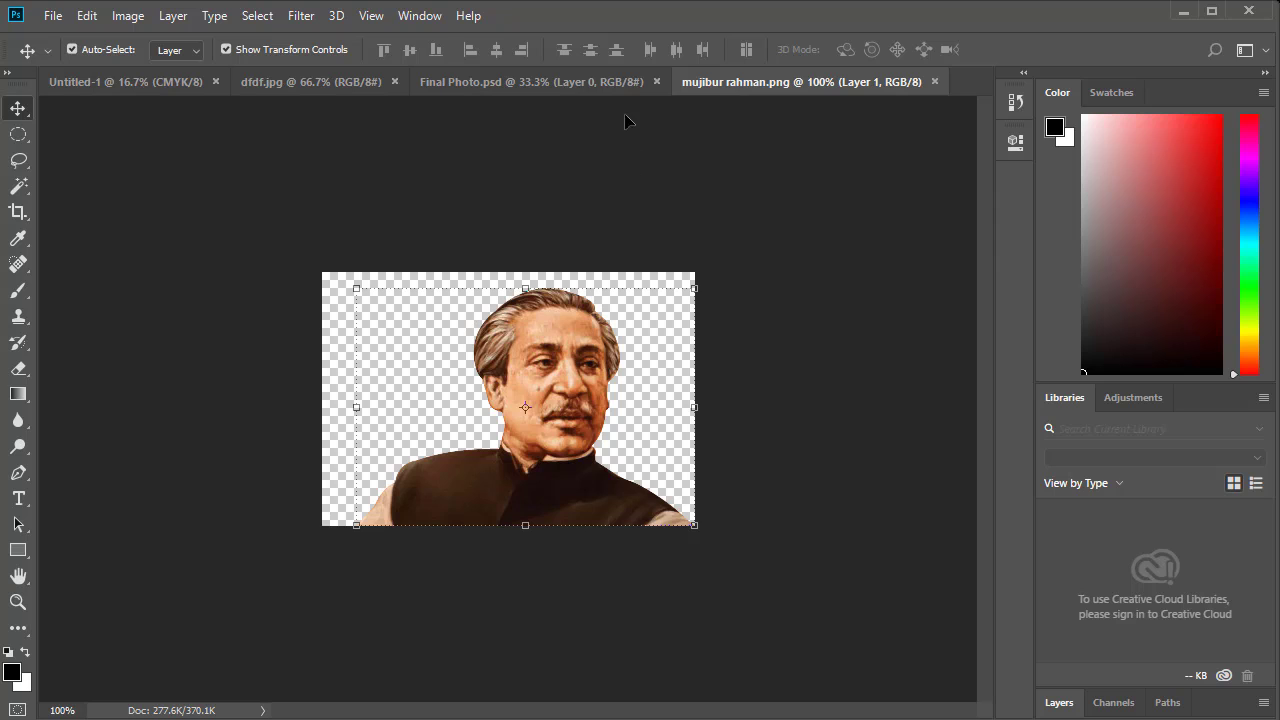
Copy the dfdf texture into Untitled-1, rotated -90° and scaled to about 270%
{"action": "left_click", "coordinate": [485, 82]}
{"action": "left_click", "coordinate": [338, 76]}
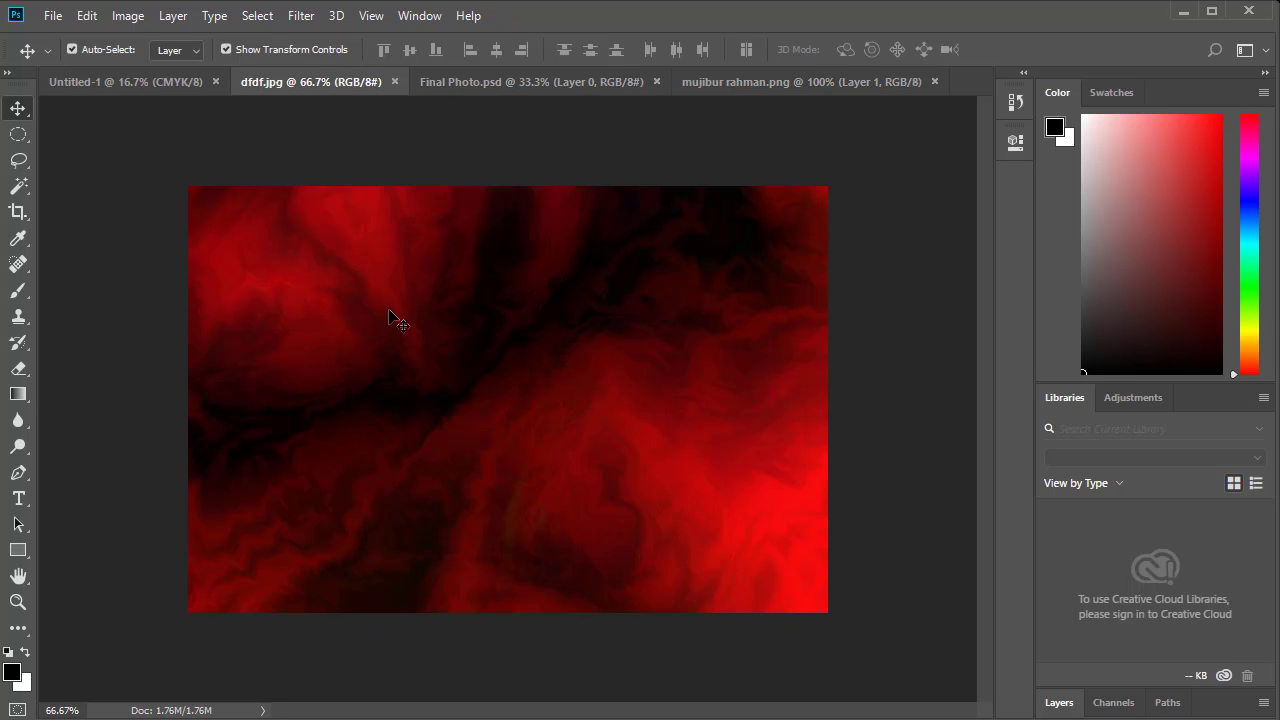
{"action": "mouse_move", "coordinate": [693, 409]}
{"action": "left_mouse_down"}
{"action": "mouse_move", "coordinate": [107, 78]}
{"action": "mouse_move", "coordinate": [461, 307]}
{"action": "left_mouse_up"}
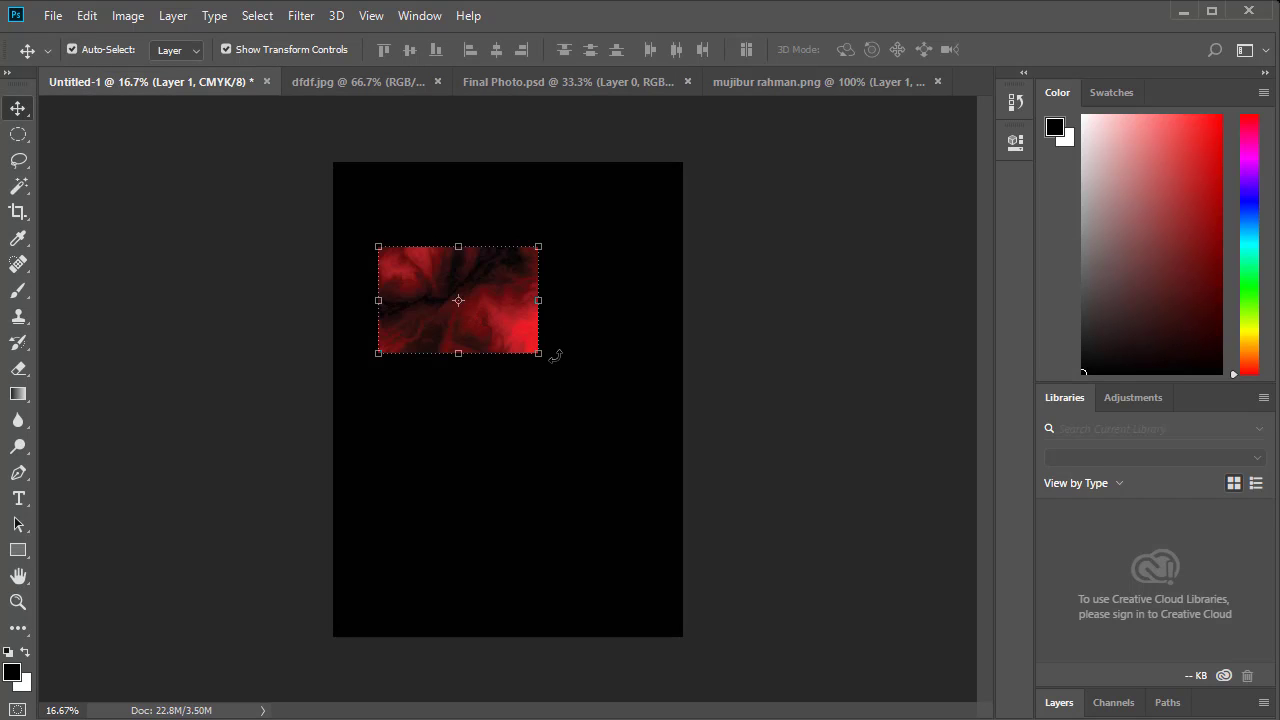
{"action": "left_click_drag", "start_coordinate": [555, 360], "coordinate": [549, 166]}
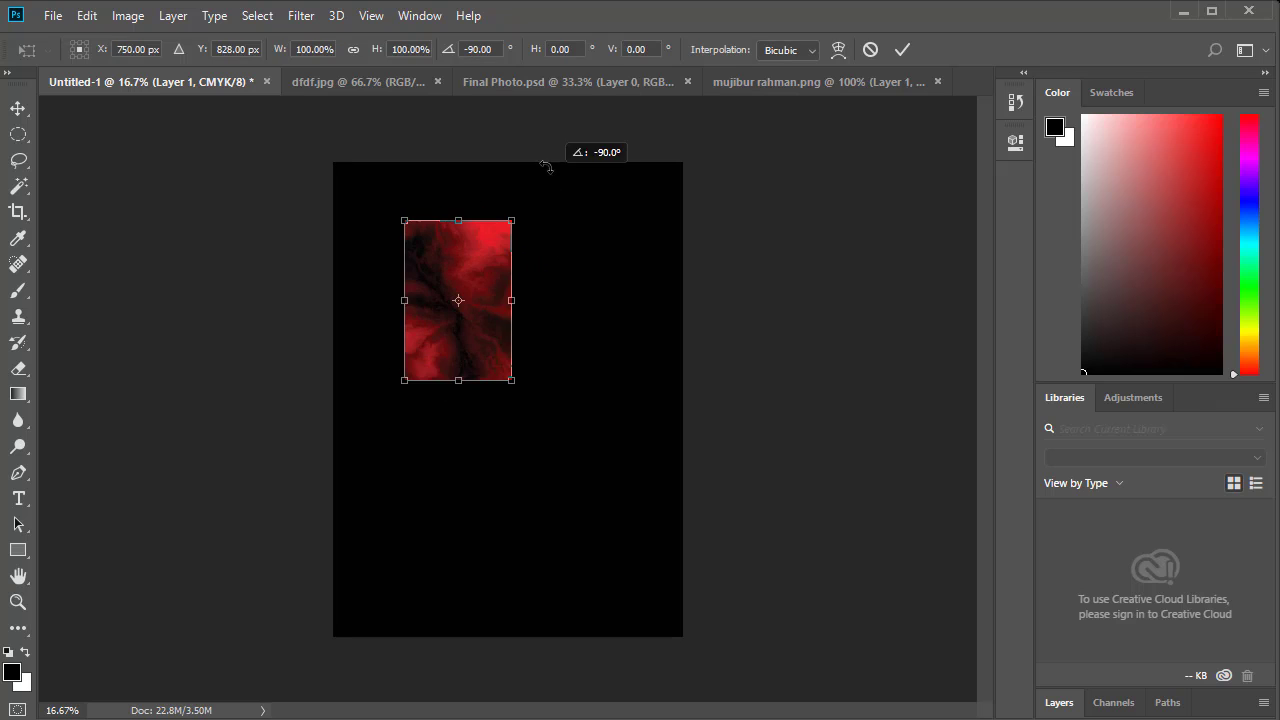
{"action": "left_click_drag", "start_coordinate": [466, 286], "coordinate": [728, 178]}
{"action": "mouse_move", "coordinate": [578, 325]}
{"action": "left_mouse_down"}
{"action": "mouse_move", "coordinate": [486, 449]}
{"action": "mouse_move", "coordinate": [420, 609]}
{"action": "left_mouse_up"}
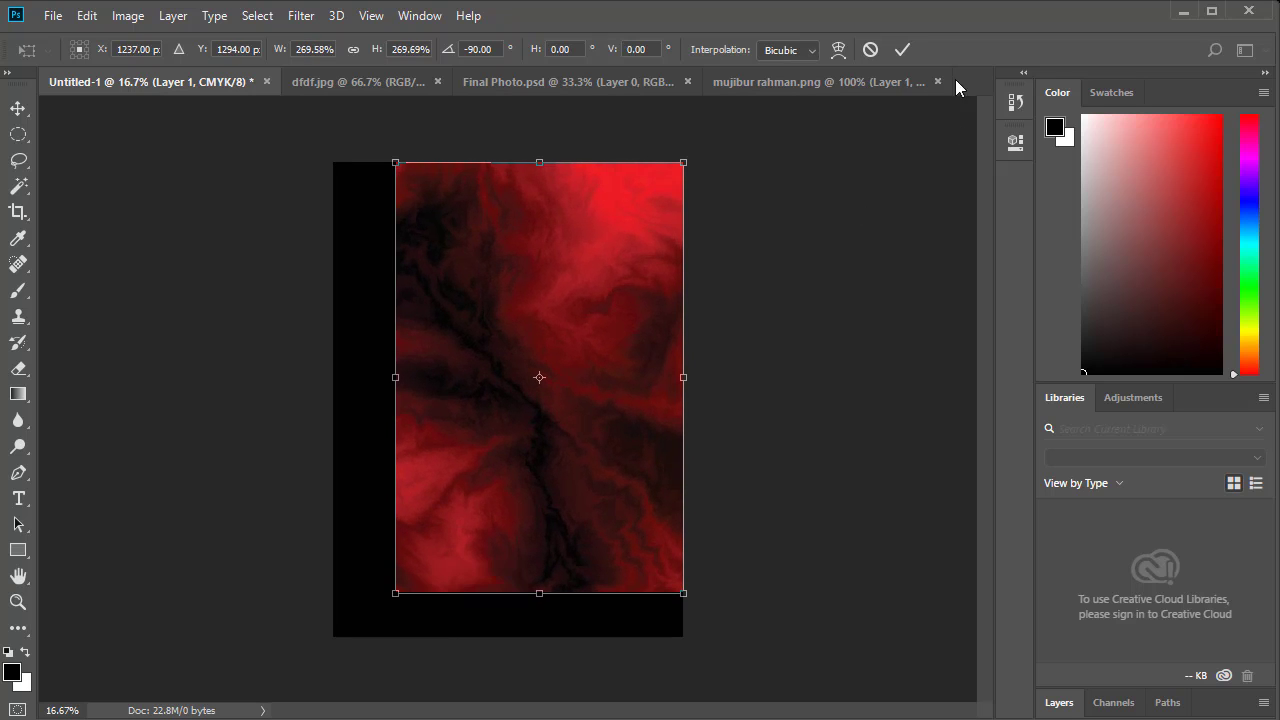
{"action": "left_click", "coordinate": [904, 47]}
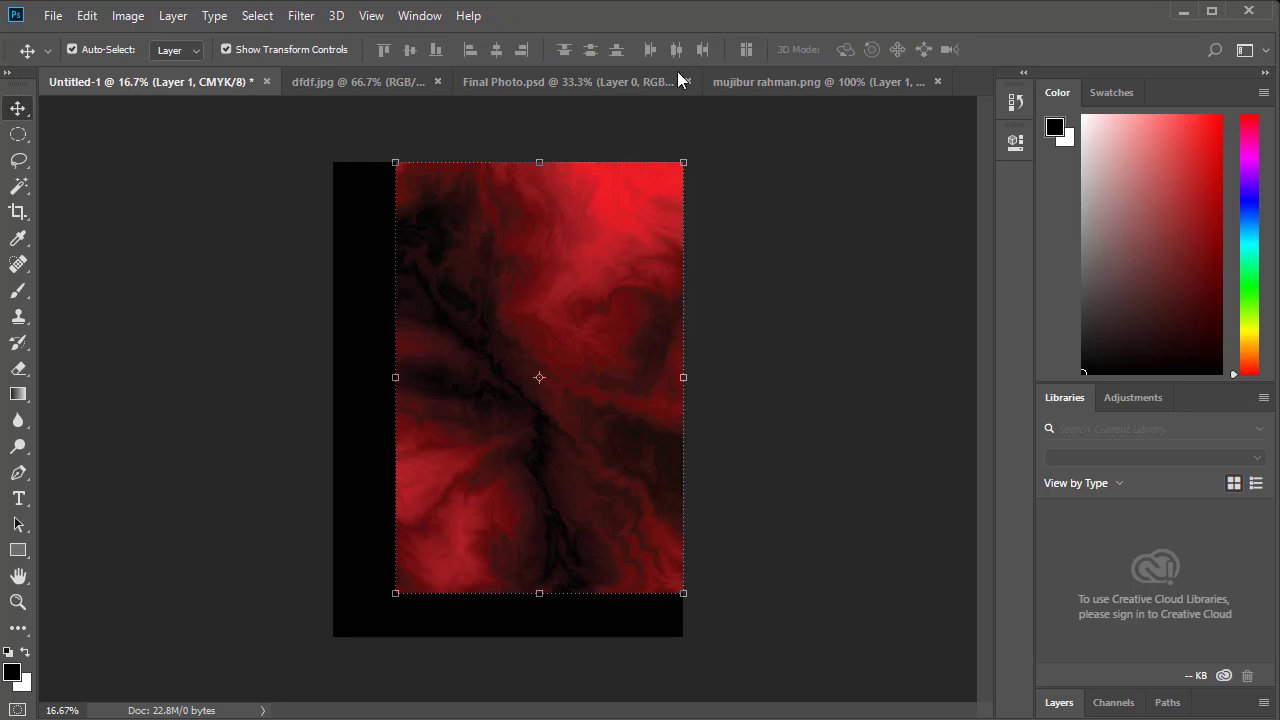
Soft-erase the red texture's left and lower areas into black with a 900 px Eraser
{"action": "left_click", "coordinate": [19, 370]}
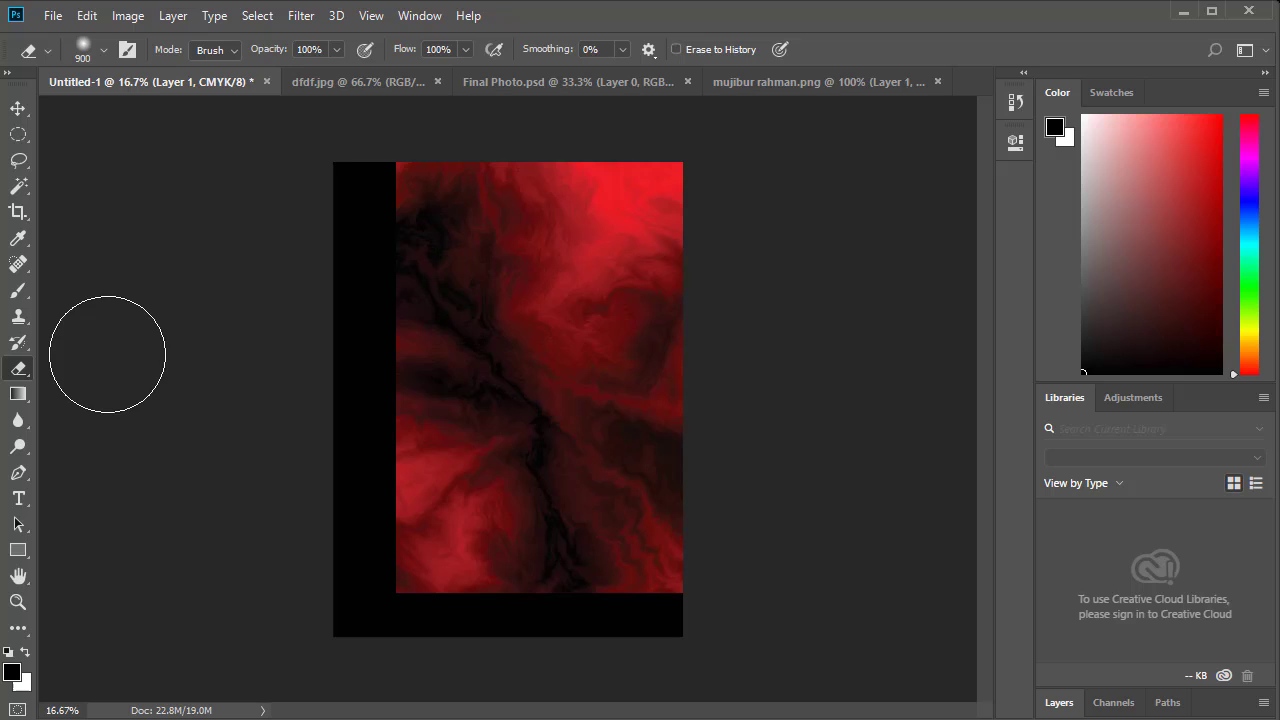
{"action": "left_click", "coordinate": [105, 50]}
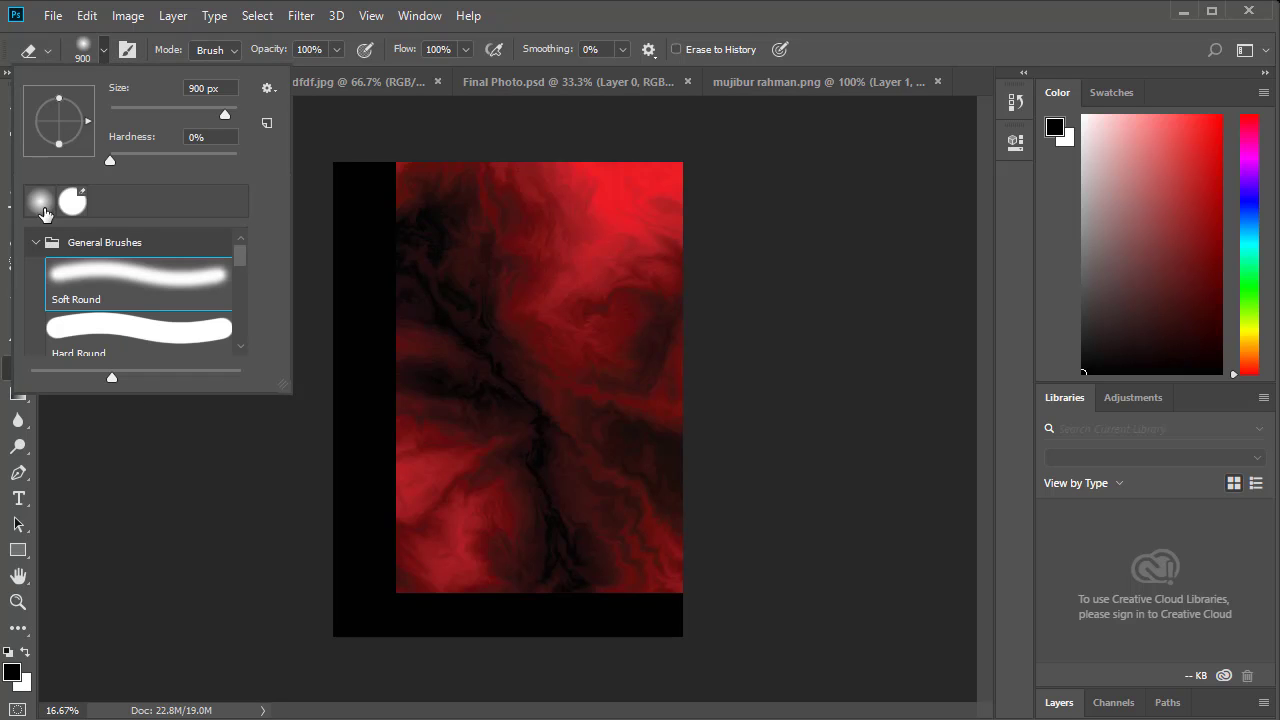
{"action": "mouse_move", "coordinate": [400, 177]}
{"action": "left_mouse_down"}
{"action": "mouse_move", "coordinate": [405, 338]}
{"action": "mouse_move", "coordinate": [470, 583]}
{"action": "left_mouse_up"}
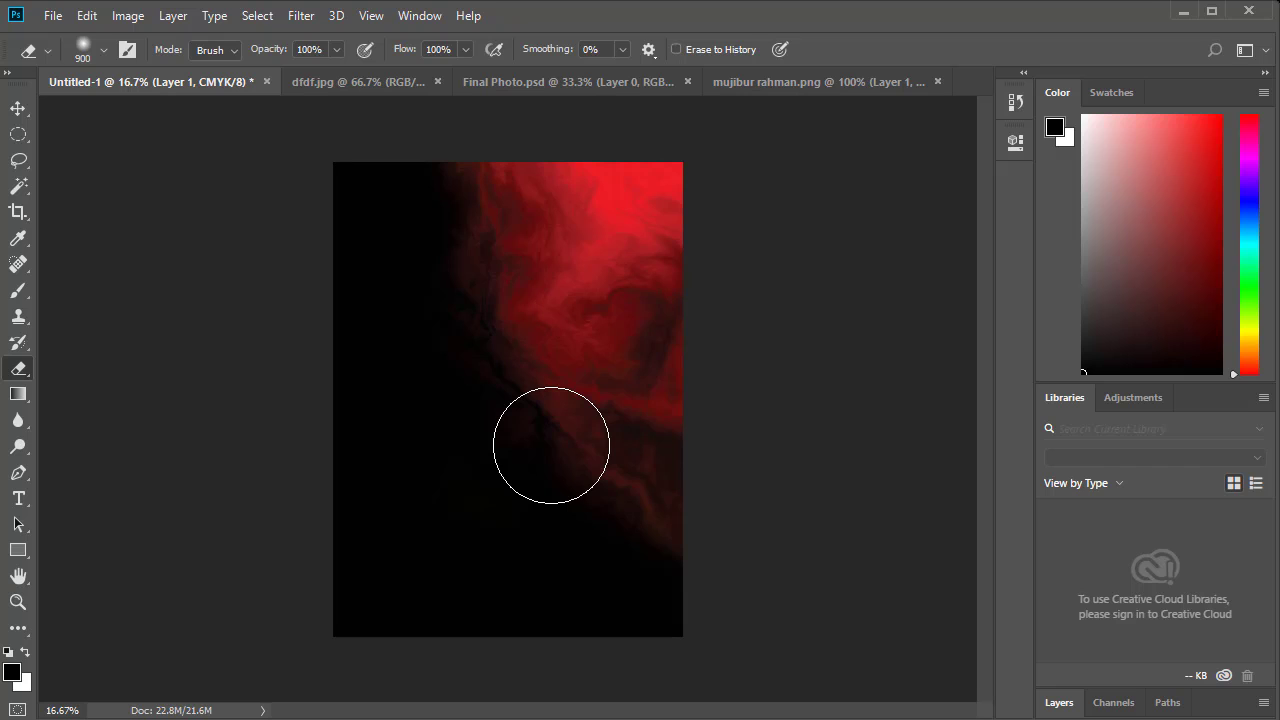
{"action": "left_click", "coordinate": [21, 108]}
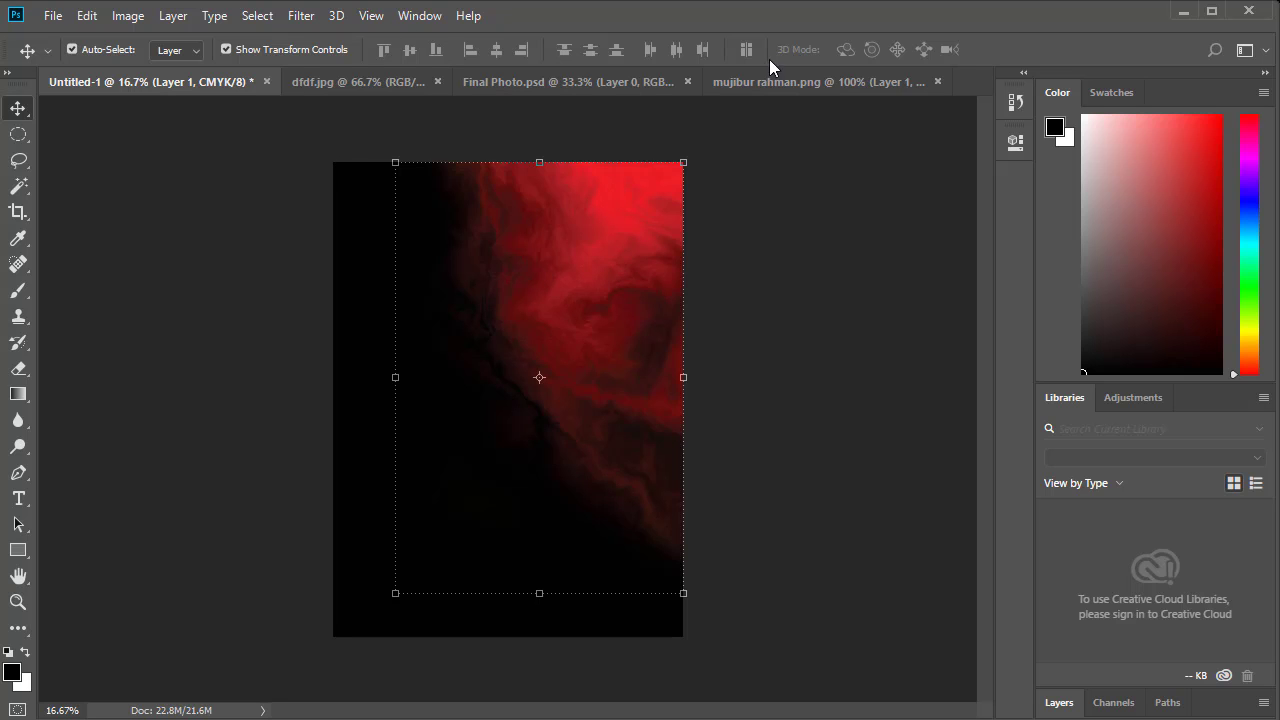
{"action": "left_click", "coordinate": [541, 83]}
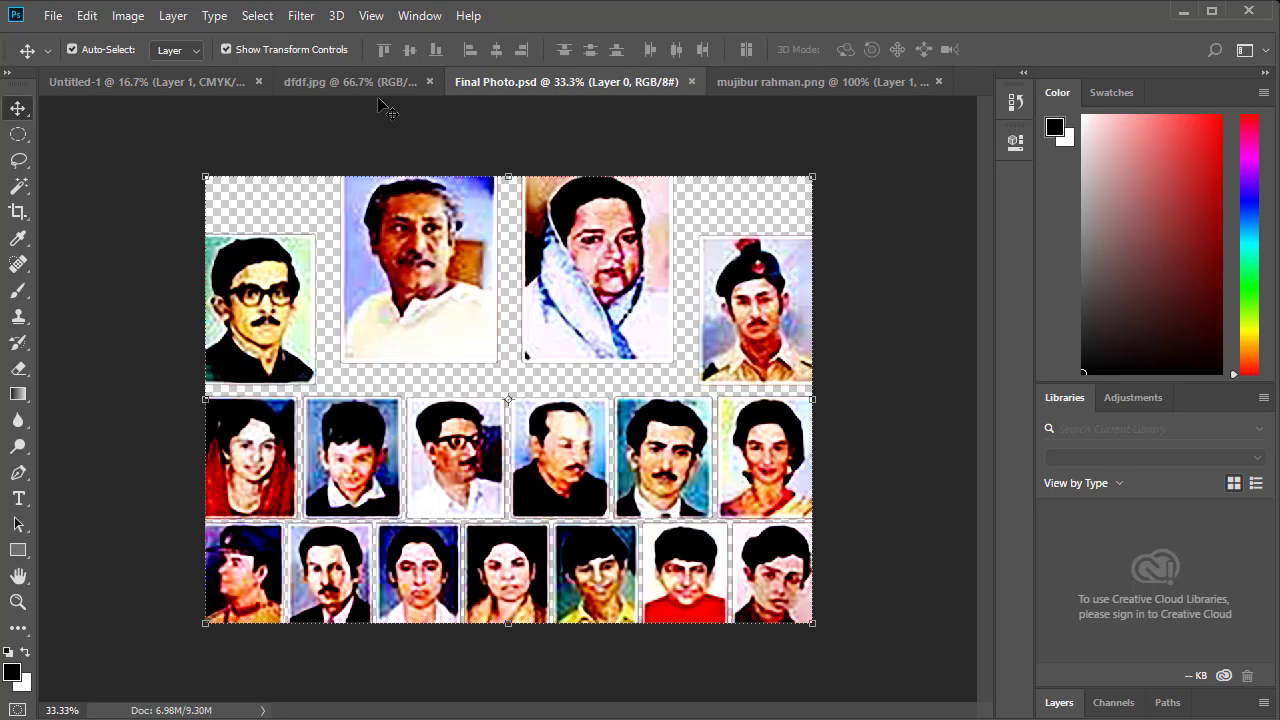
Copy the mujibur rahman portrait into the poster as Layer 2, enlarged to about 683% left of centre
{"action": "left_click", "coordinate": [345, 82]}
{"action": "left_click", "coordinate": [783, 84]}
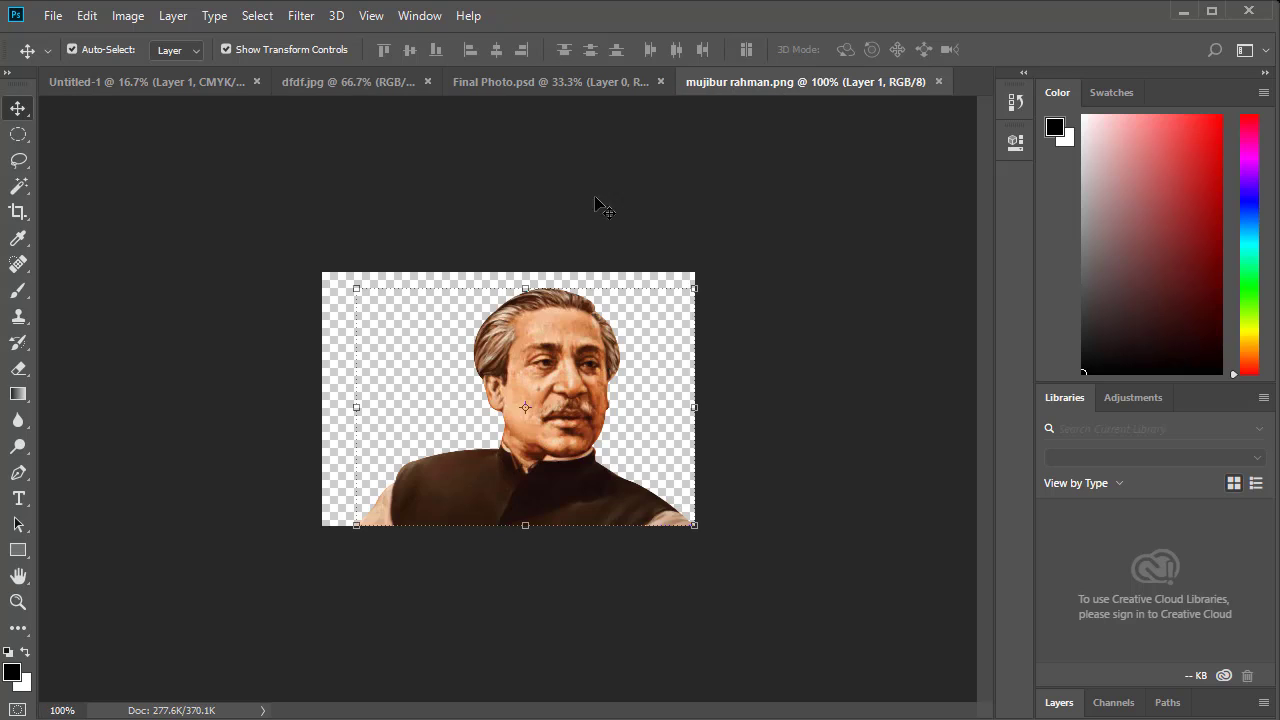
{"action": "mouse_move", "coordinate": [565, 392]}
{"action": "left_mouse_down"}
{"action": "mouse_move", "coordinate": [474, 518]}
{"action": "mouse_move", "coordinate": [405, 470]}
{"action": "mouse_move", "coordinate": [726, 241]}
{"action": "left_mouse_up"}
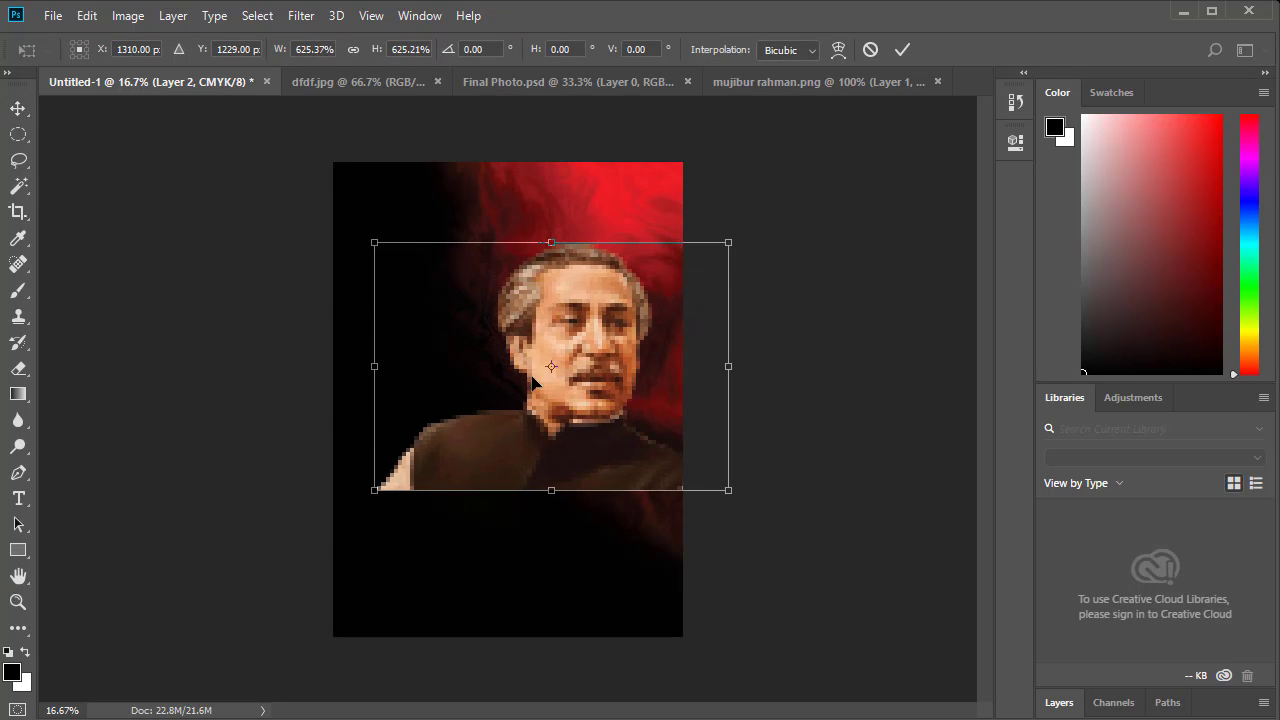
{"action": "mouse_move", "coordinate": [638, 344]}
{"action": "left_mouse_down"}
{"action": "mouse_move", "coordinate": [452, 393]}
{"action": "mouse_move", "coordinate": [437, 420]}
{"action": "left_mouse_up"}
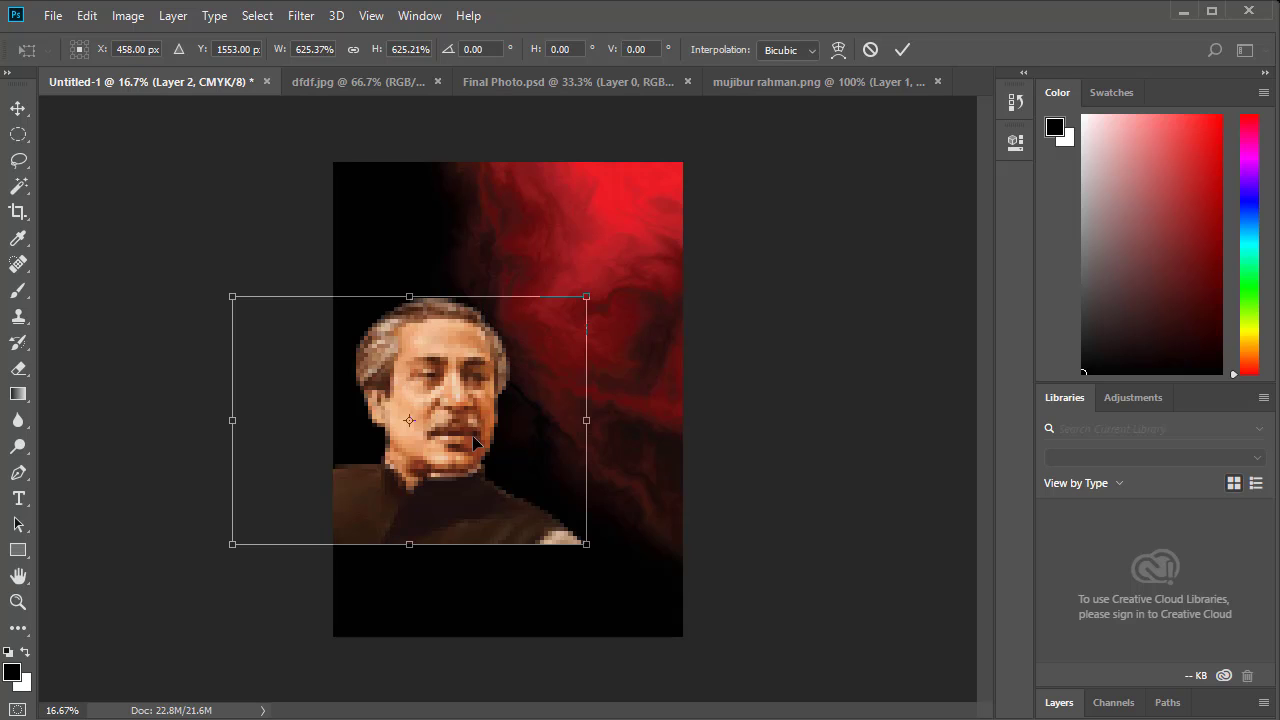
{"action": "left_click_drag", "start_coordinate": [588, 298], "coordinate": [603, 286]}
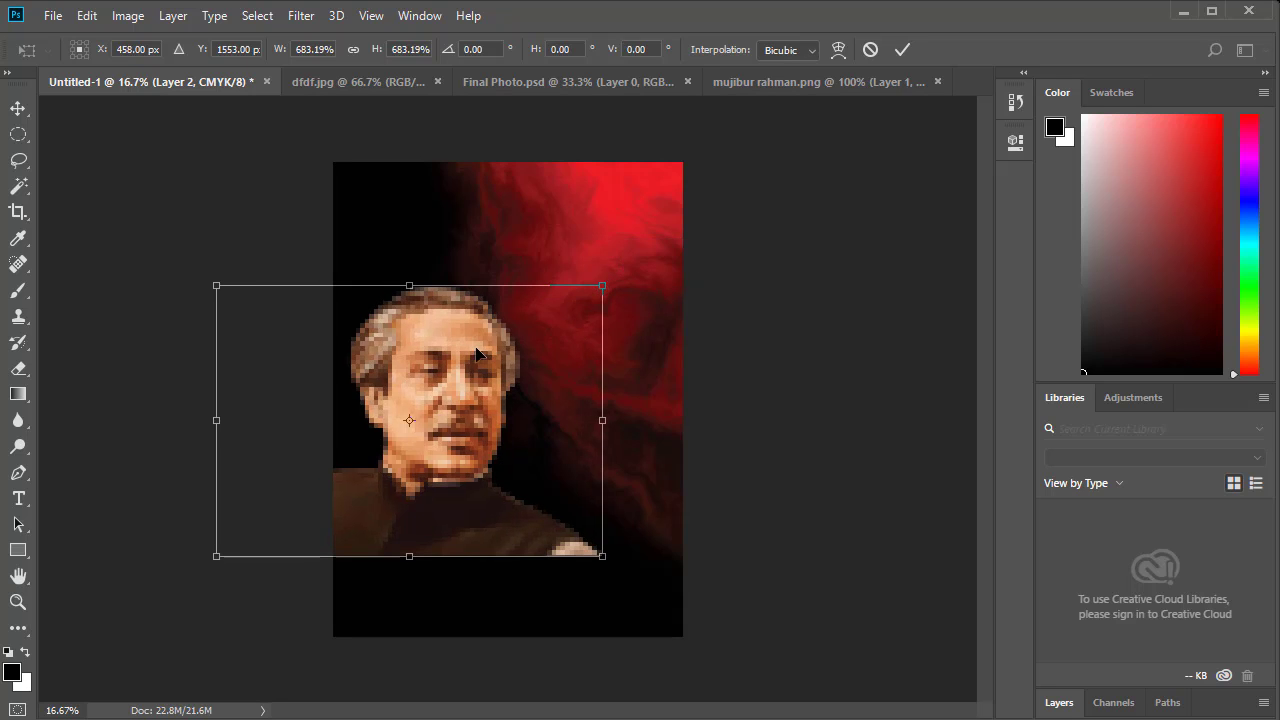
{"action": "left_click_drag", "start_coordinate": [459, 357], "coordinate": [467, 351]}
{"action": "left_click", "coordinate": [903, 48]}
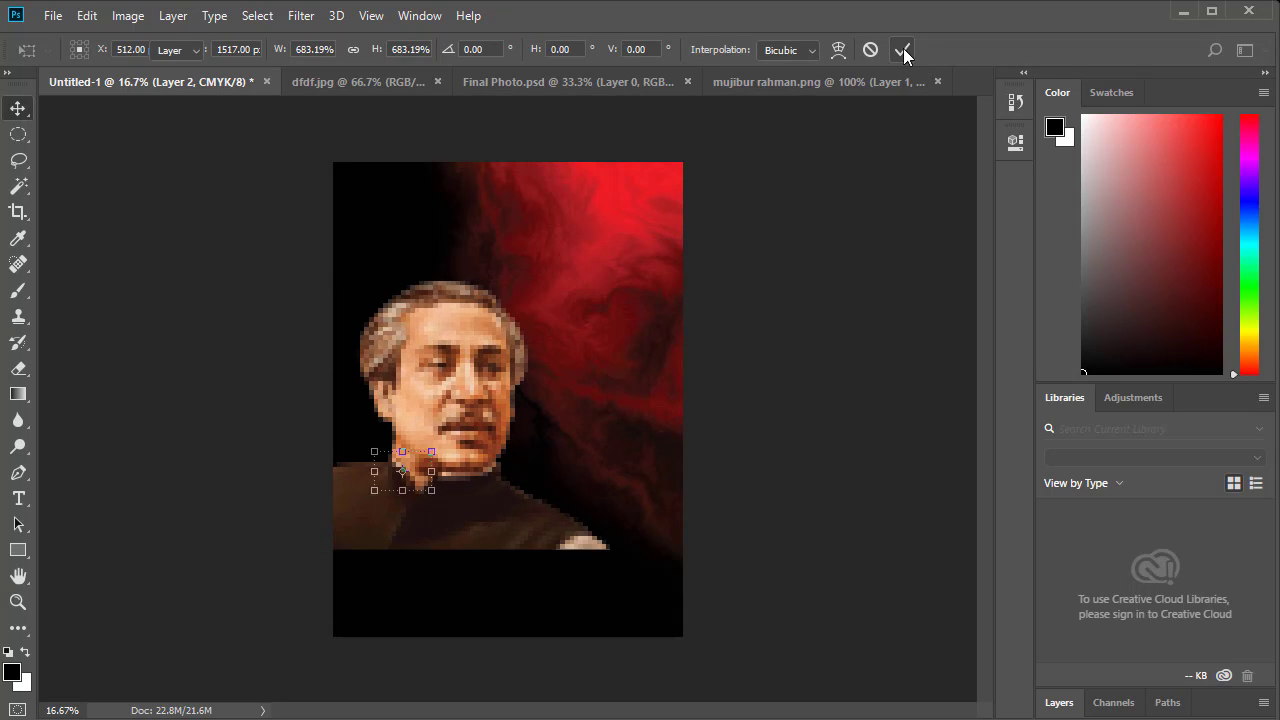
Erase the portrait's bright lower shoulder edge into the black background
{"action": "left_click", "coordinate": [20, 372]}
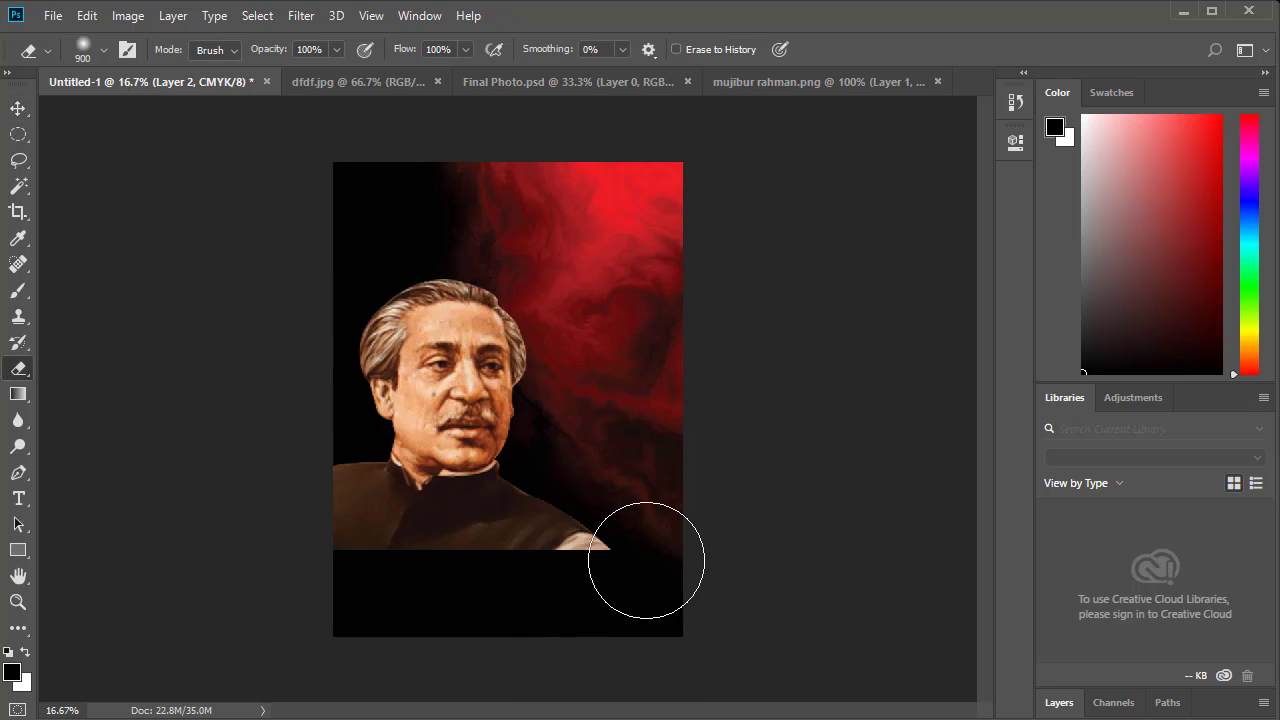
{"action": "left_click_drag", "start_coordinate": [640, 571], "coordinate": [489, 606]}
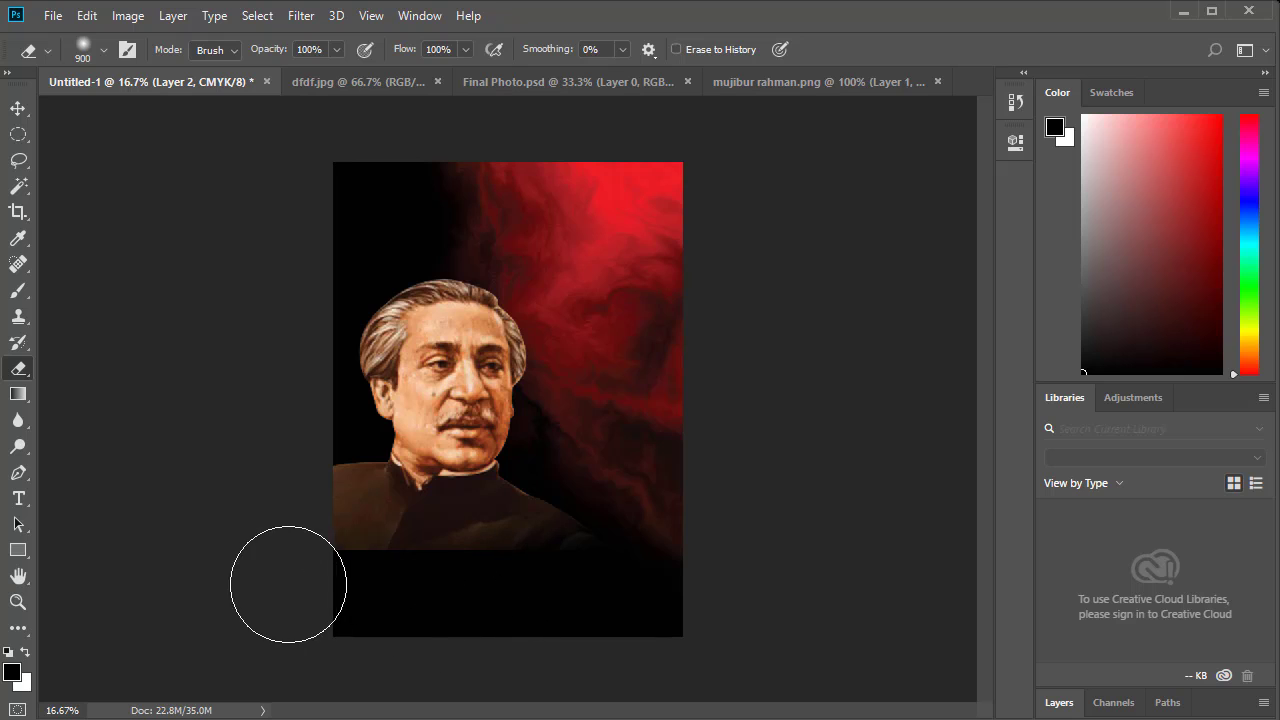
{"action": "left_click_drag", "start_coordinate": [666, 543], "coordinate": [491, 614]}
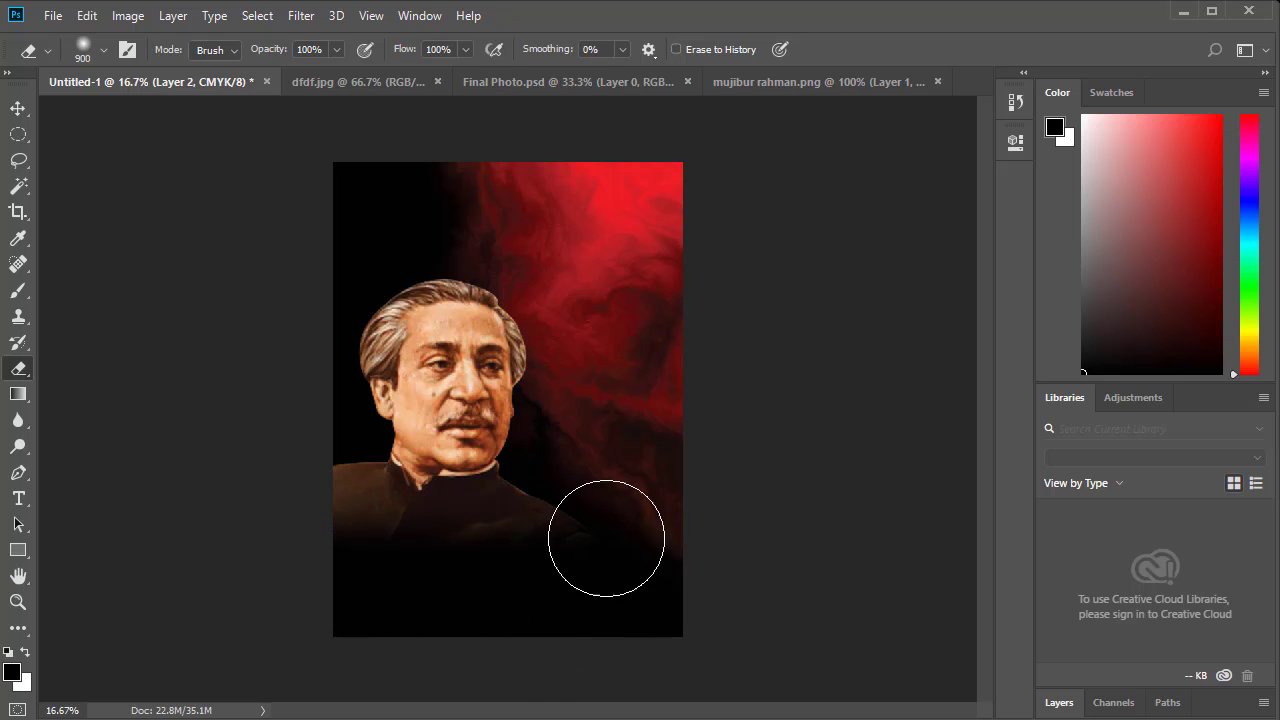
{"action": "left_click", "coordinate": [18, 108]}
Move the portrait up and left and slightly rescale it on the poster
{"action": "left_click_drag", "start_coordinate": [436, 300], "coordinate": [414, 285]}
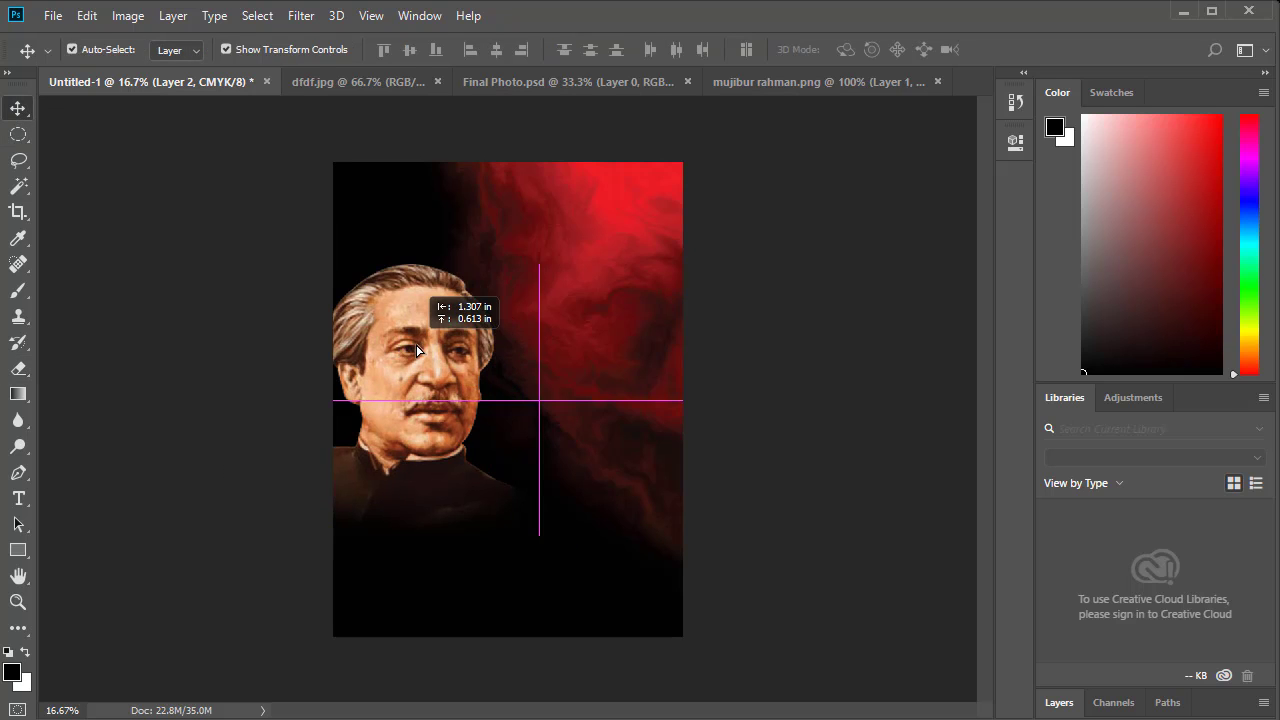
{"action": "left_click_drag", "start_coordinate": [550, 264], "coordinate": [586, 237]}
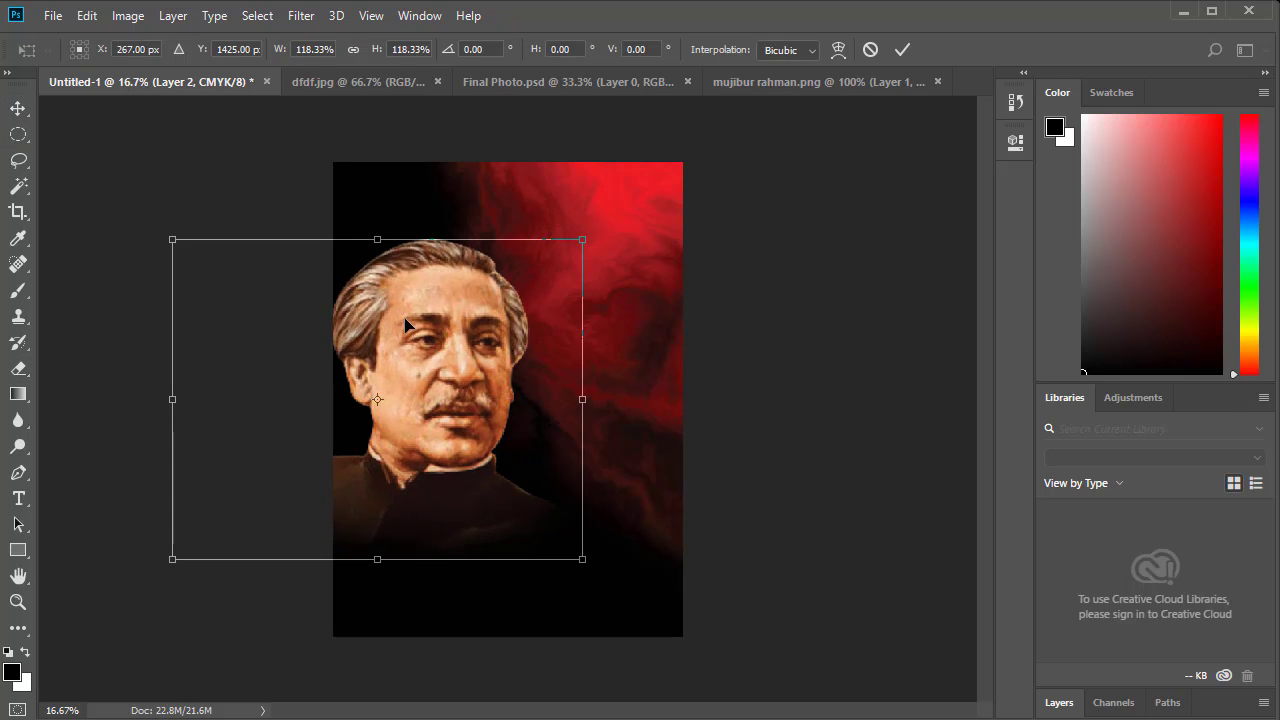
{"action": "left_click_drag", "start_coordinate": [410, 280], "coordinate": [428, 278]}
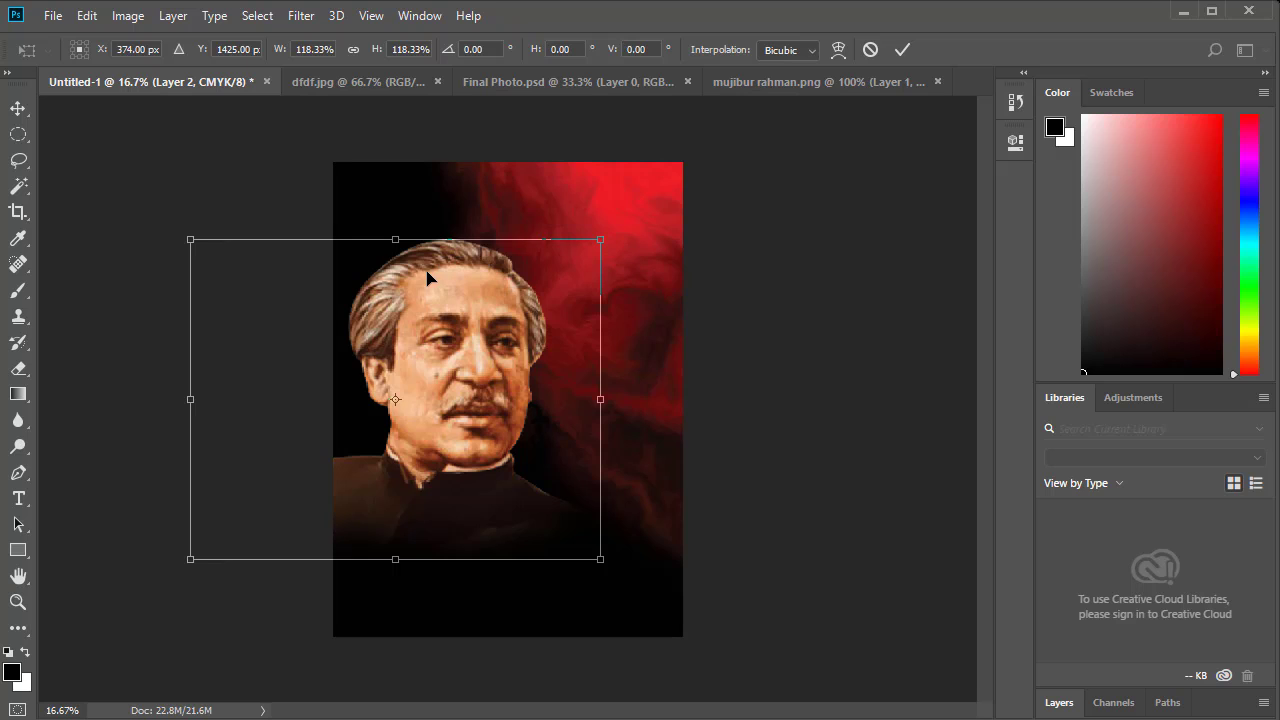
{"action": "left_click_drag", "start_coordinate": [601, 237], "coordinate": [569, 258]}
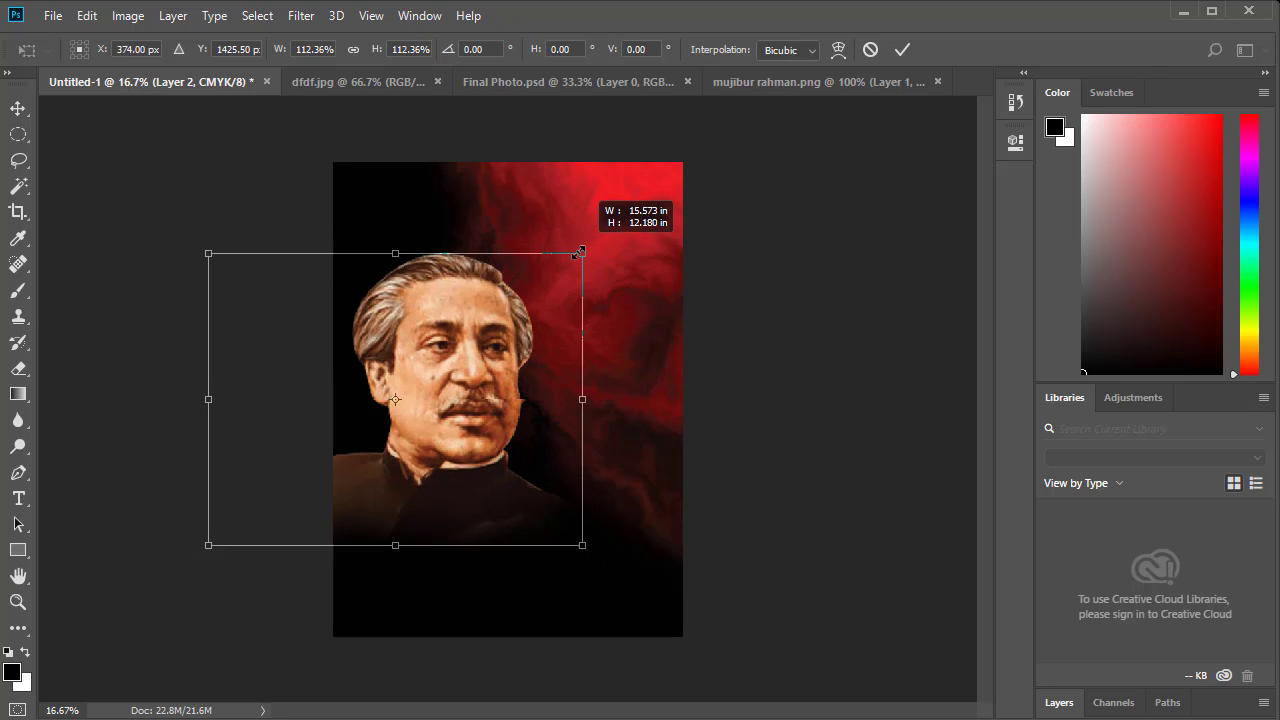
{"action": "left_click", "coordinate": [904, 49]}
{"action": "left_click", "coordinate": [594, 80]}
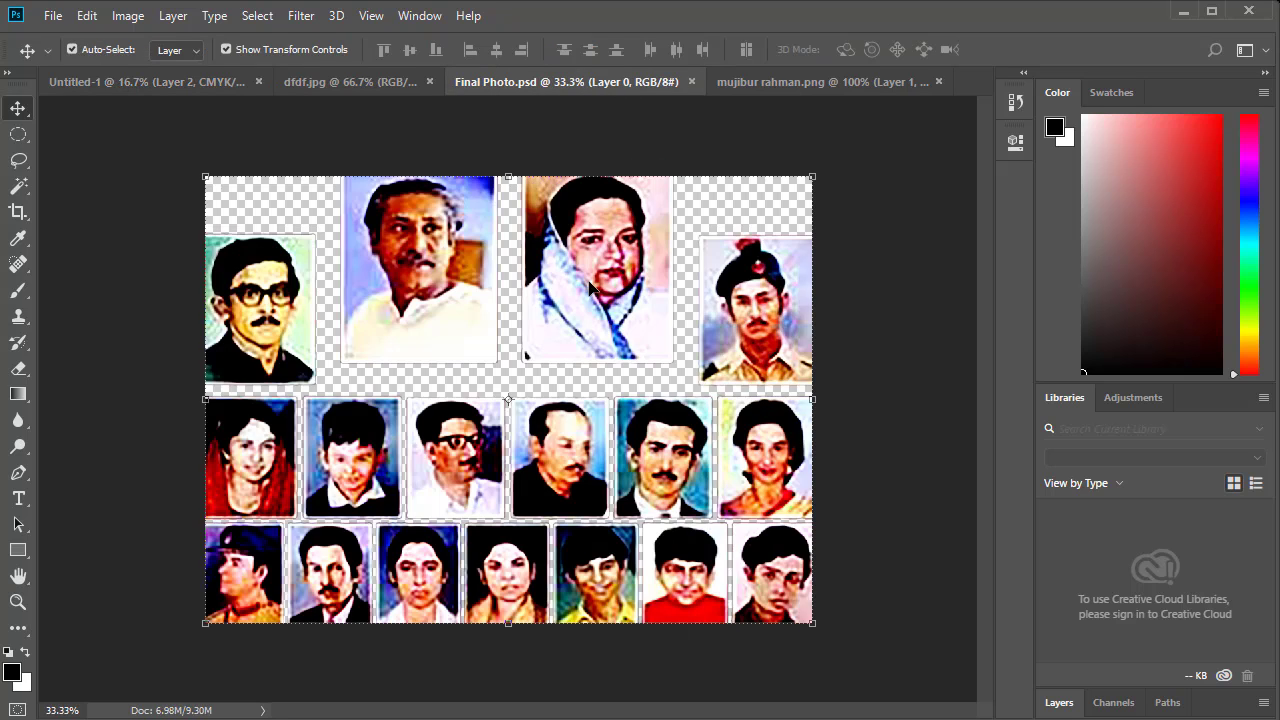
Place the Final Photo collage below the portrait as Layer 3, scaled to about 91%
{"action": "mouse_move", "coordinate": [590, 287]}
{"action": "left_mouse_down"}
{"action": "mouse_move", "coordinate": [92, 78]}
{"action": "mouse_move", "coordinate": [476, 514]}
{"action": "left_mouse_up"}
{"action": "key", "text": "ctrl+t"}
{"action": "left_click_drag", "start_coordinate": [597, 403], "coordinate": [522, 450]}
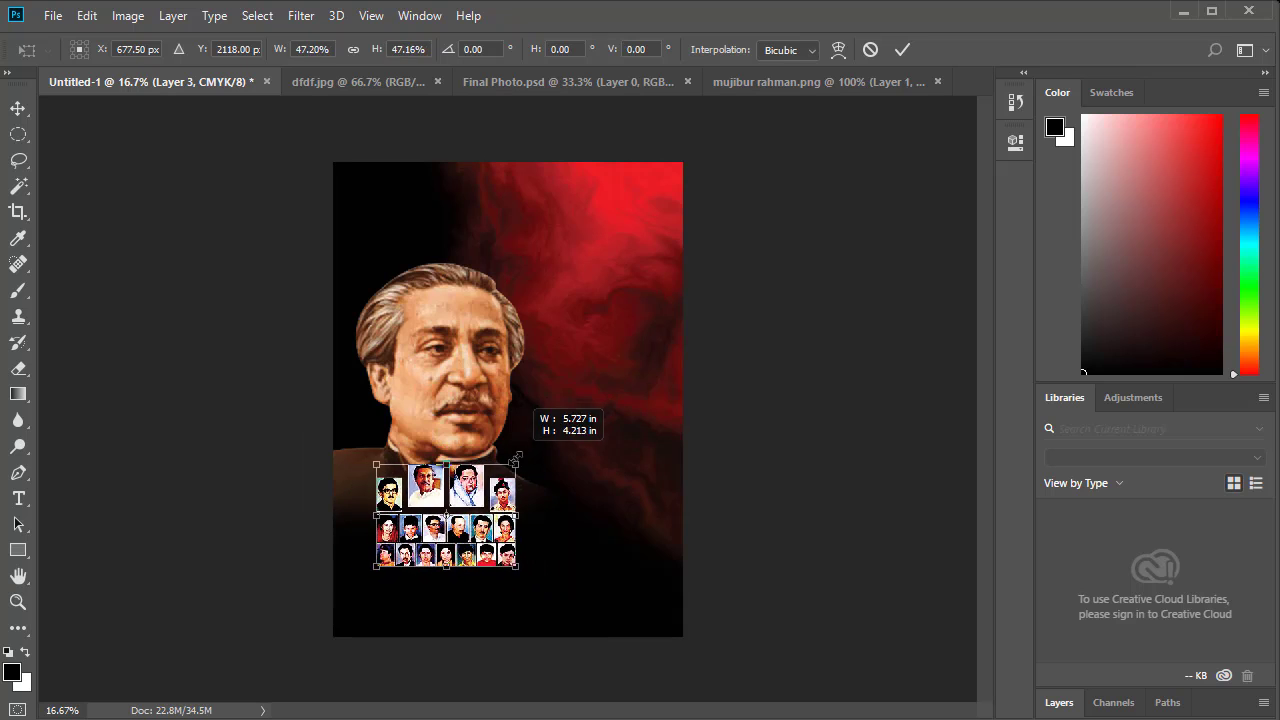
{"action": "left_click_drag", "start_coordinate": [462, 478], "coordinate": [466, 504]}
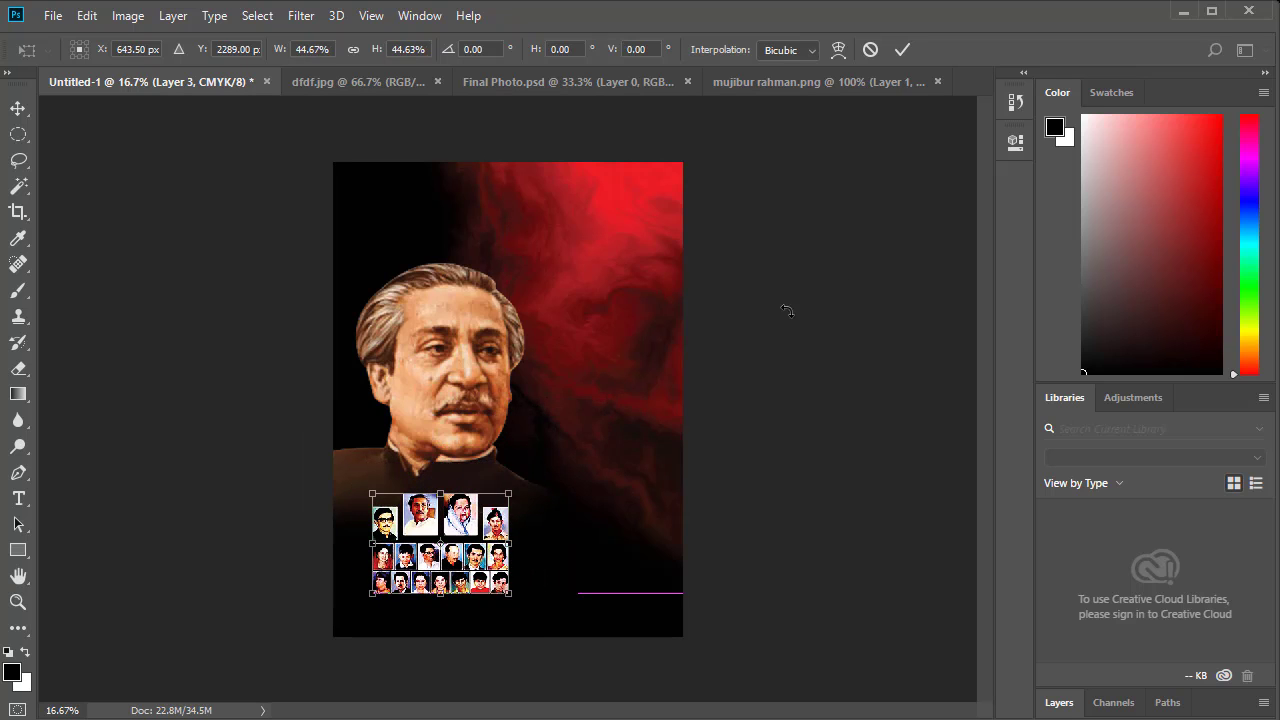
{"action": "left_click", "coordinate": [901, 49]}
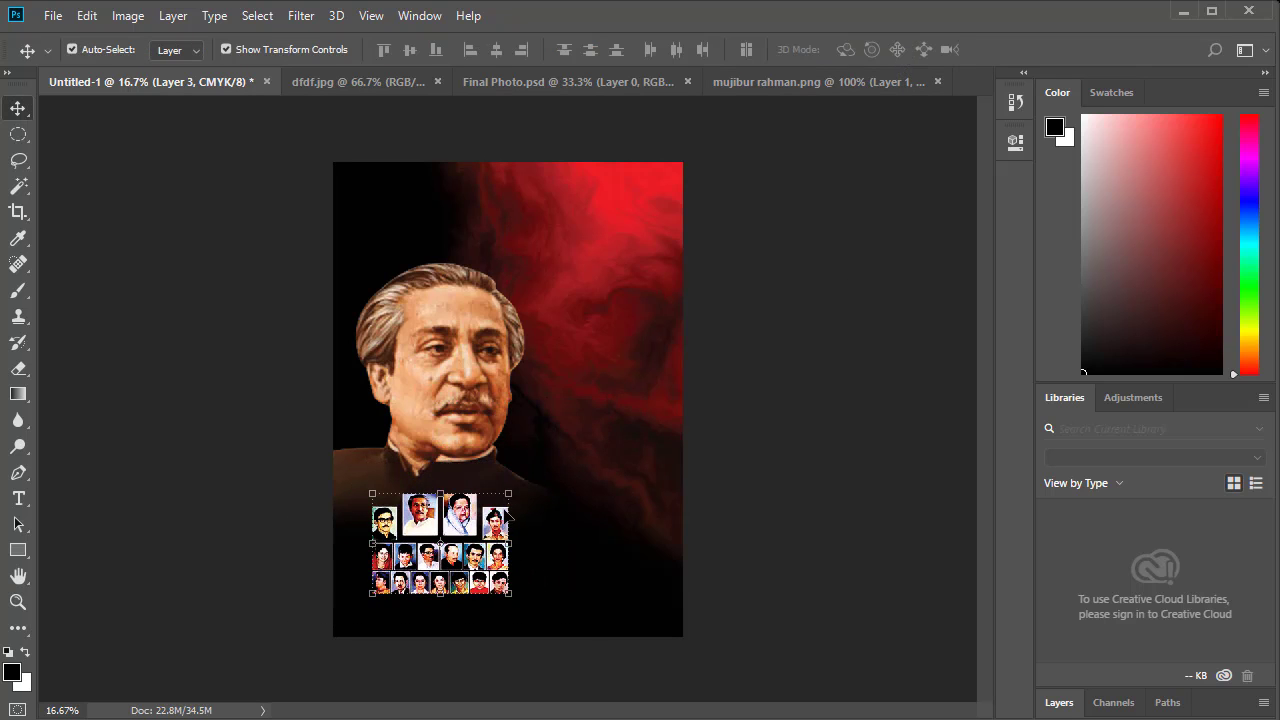
{"action": "left_click_drag", "start_coordinate": [509, 492], "coordinate": [499, 503]}
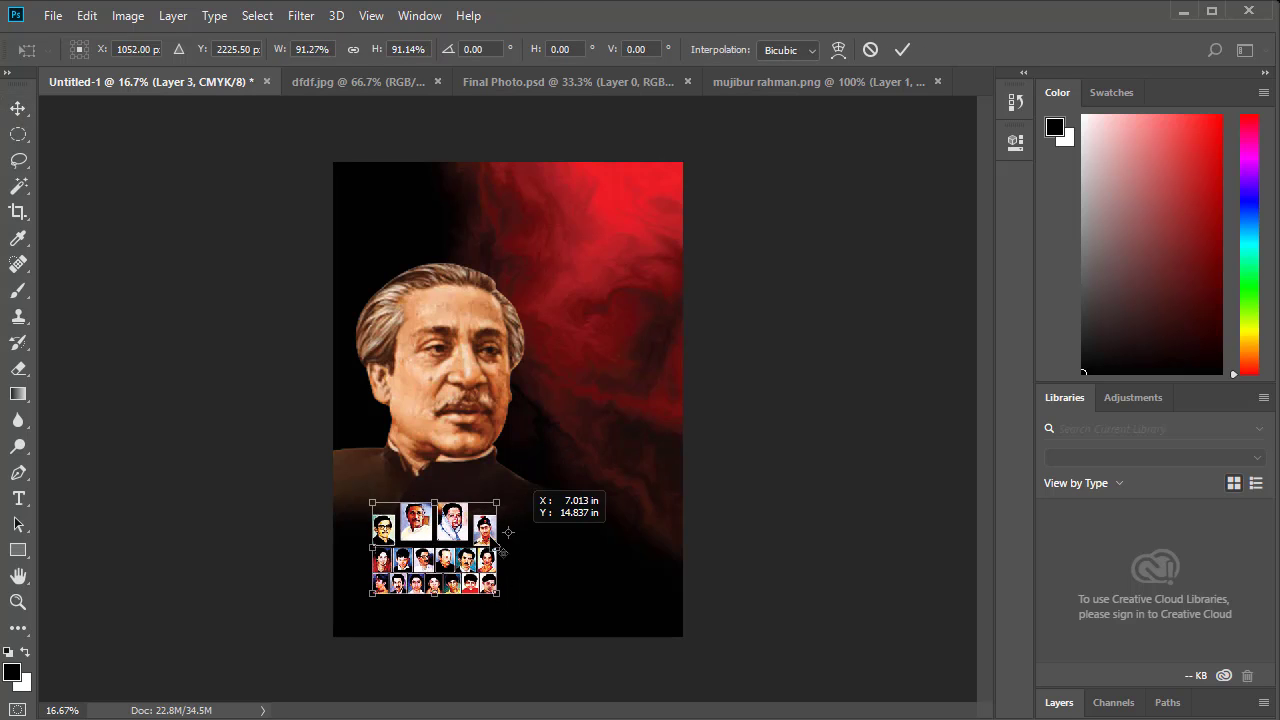
{"action": "left_click_drag", "start_coordinate": [435, 537], "coordinate": [430, 537]}
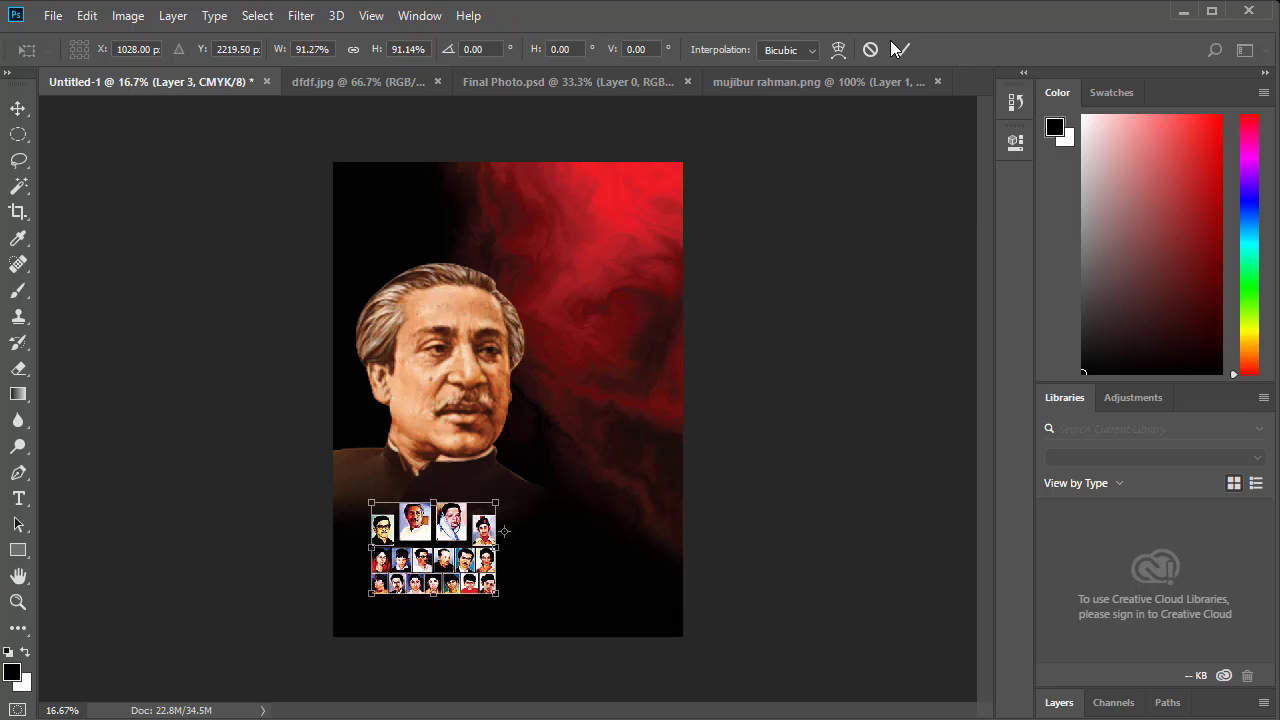
{"action": "left_click", "coordinate": [902, 49]}
{"action": "left_click", "coordinate": [838, 293]}
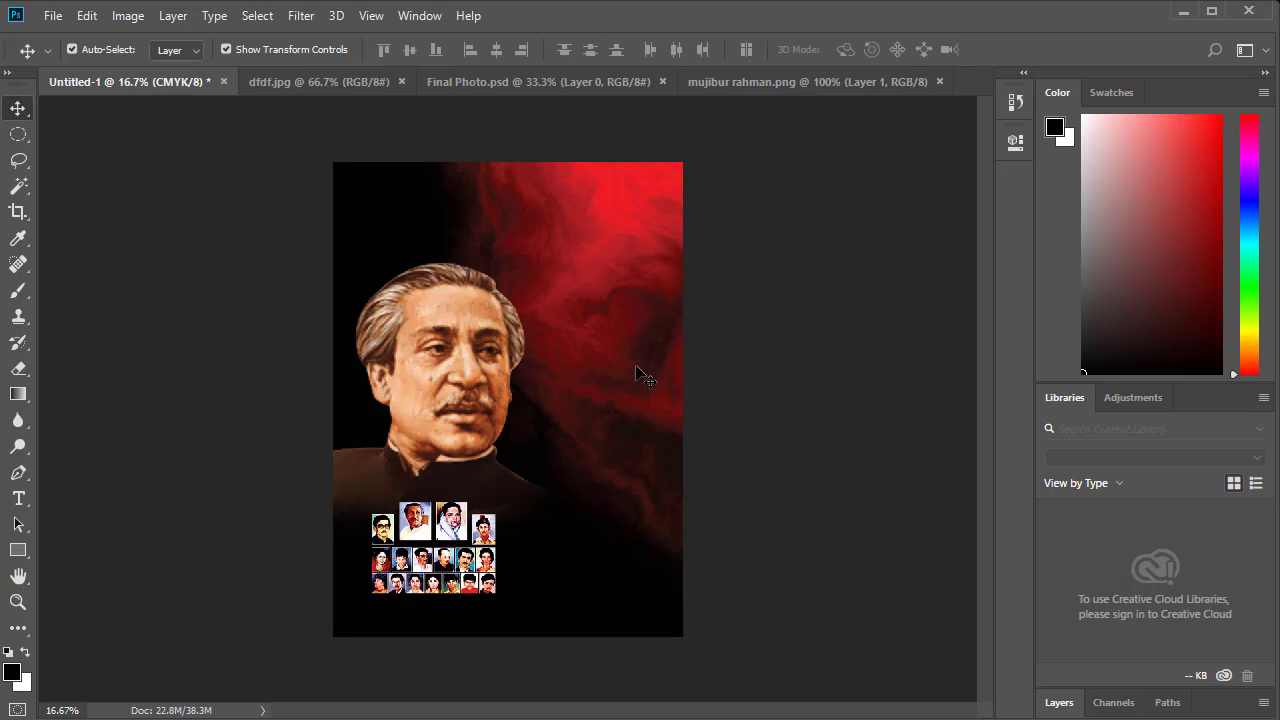
{"action": "left_click", "coordinate": [489, 526]}
{"action": "left_click", "coordinate": [885, 427]}
Save a JPEG copy named '15 Augus Poster' to the Desktop at quality 10 (Maximum)
{"action": "key", "text": "ctrl+s"}
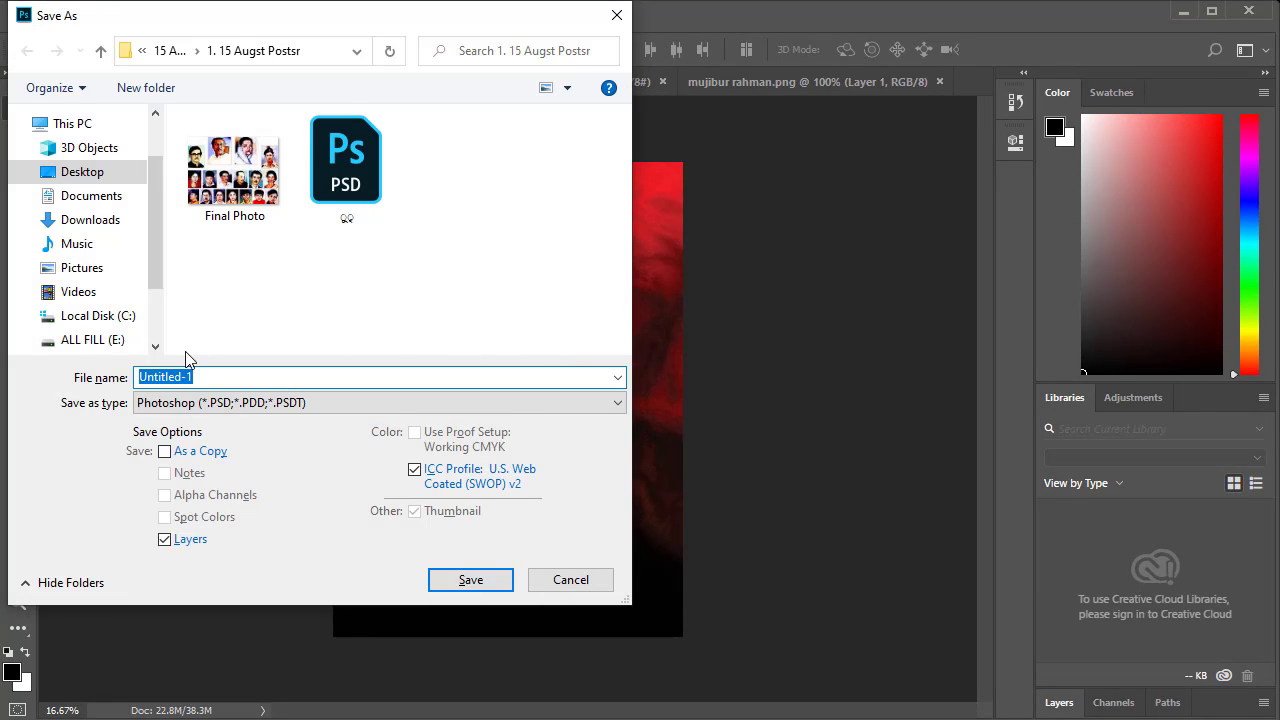
{"action": "mouse_move", "coordinate": [78, 292]}
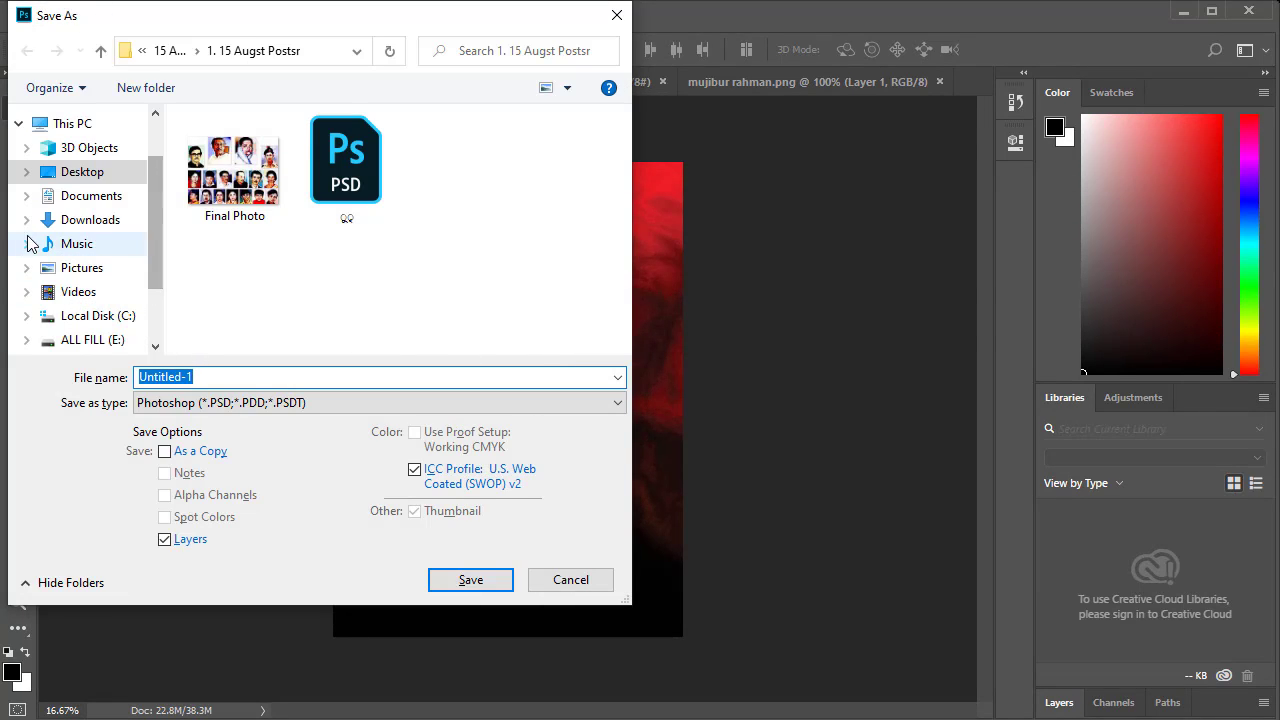
{"action": "left_click", "coordinate": [86, 172]}
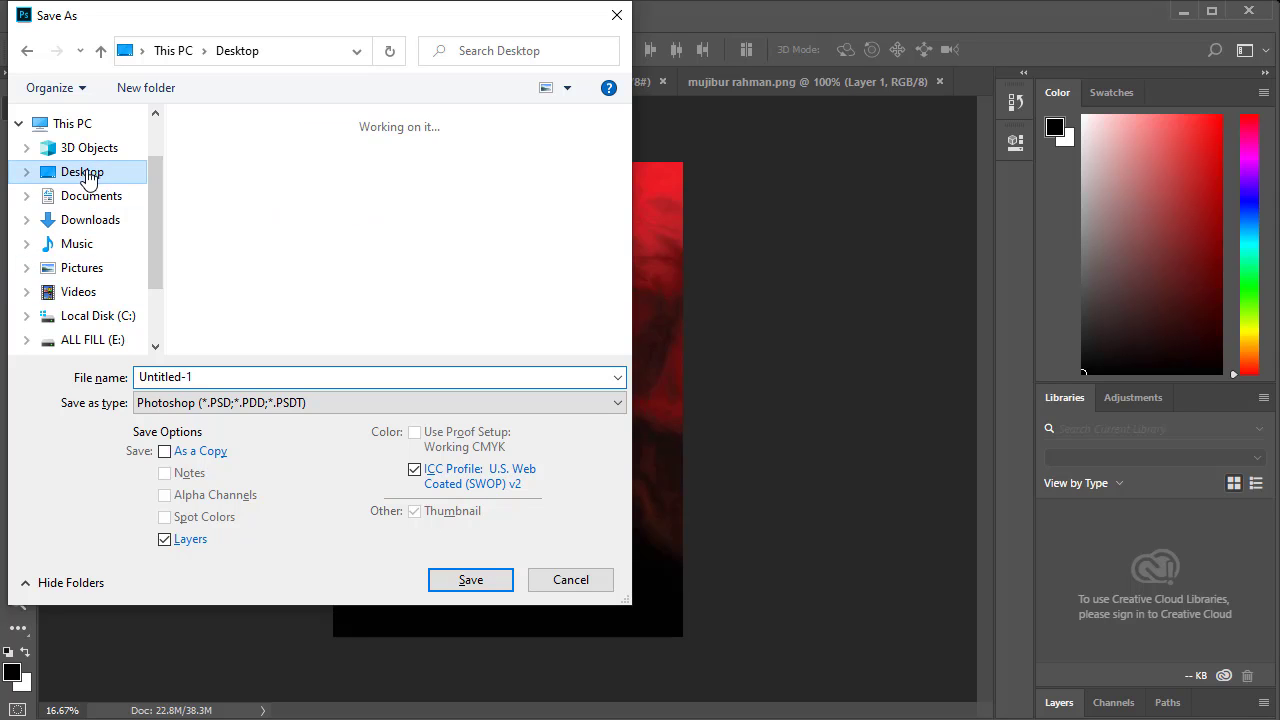
{"action": "double_click", "coordinate": [179, 376]}
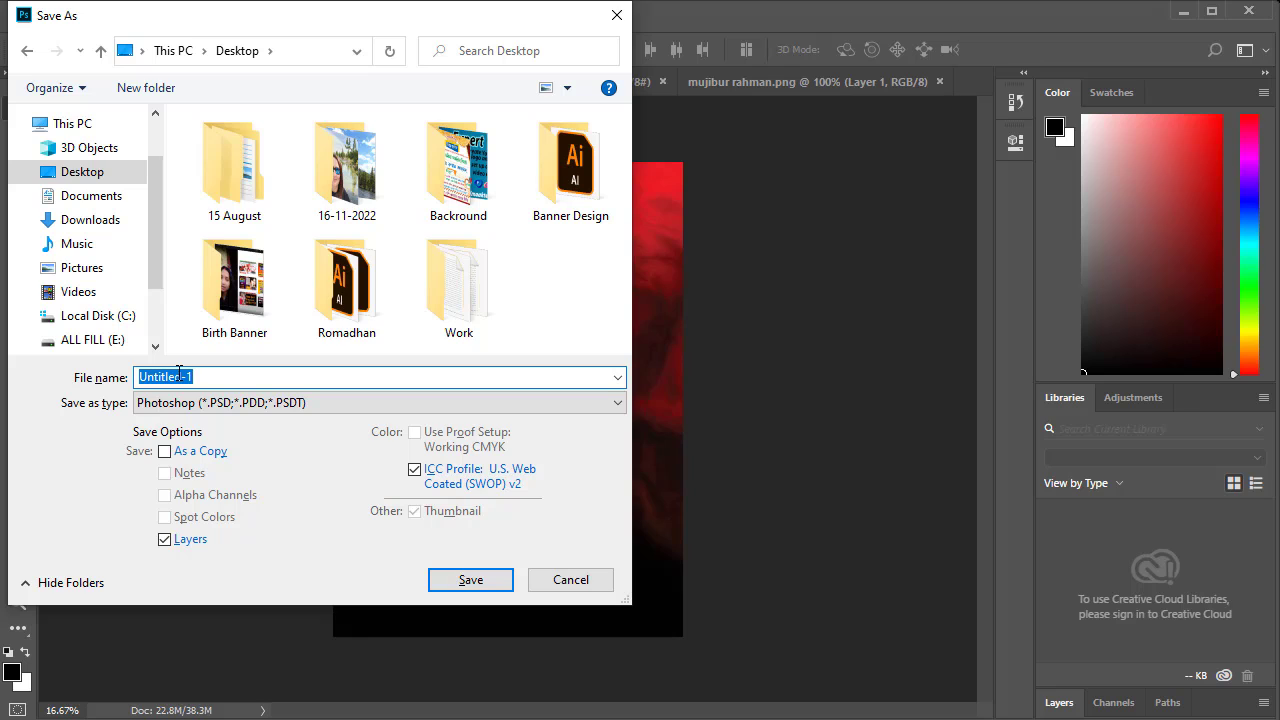
{"action": "type", "text": "15"}
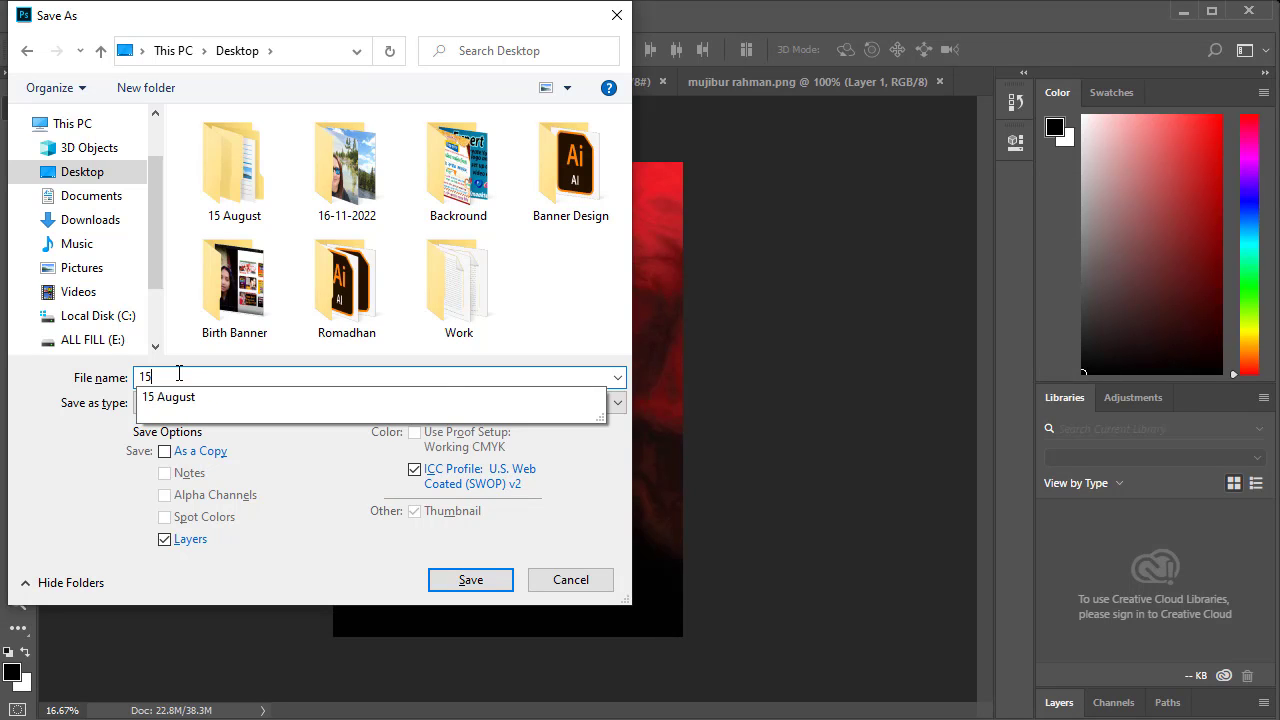
{"action": "type", "text": "st"}
{"action": "key", "text": "BackSpace"}
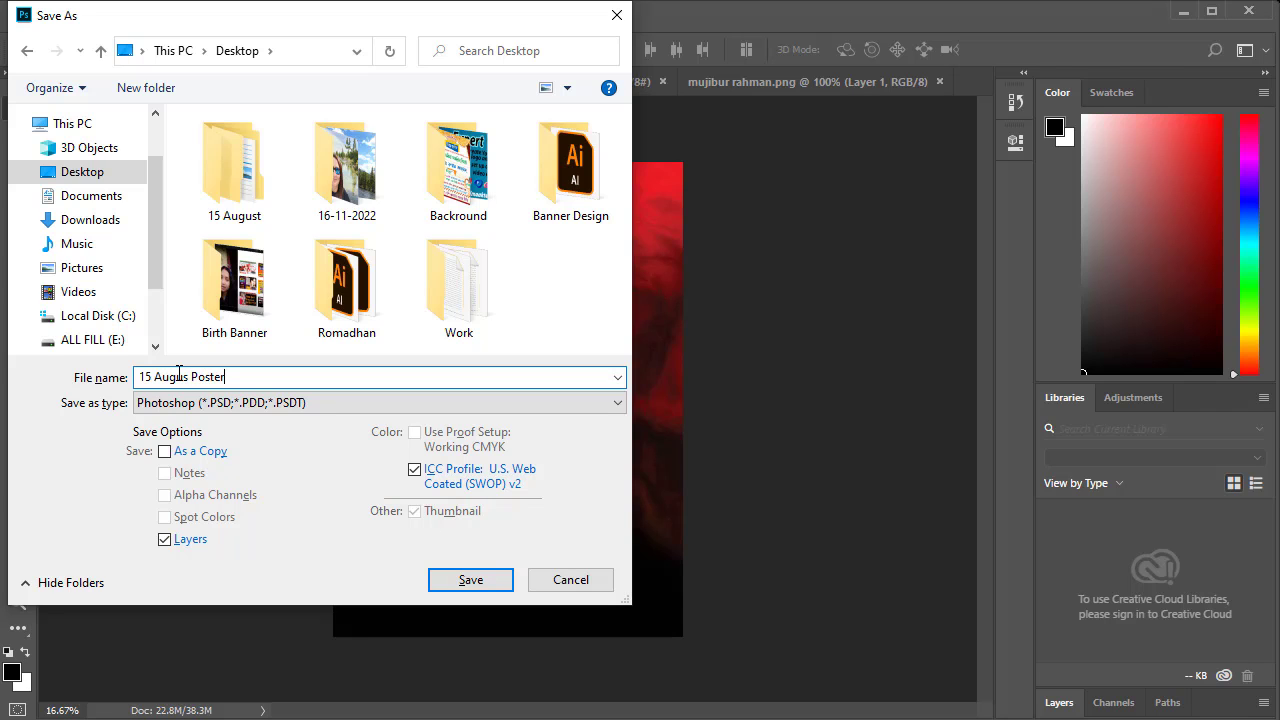
{"action": "left_click", "coordinate": [364, 403]}
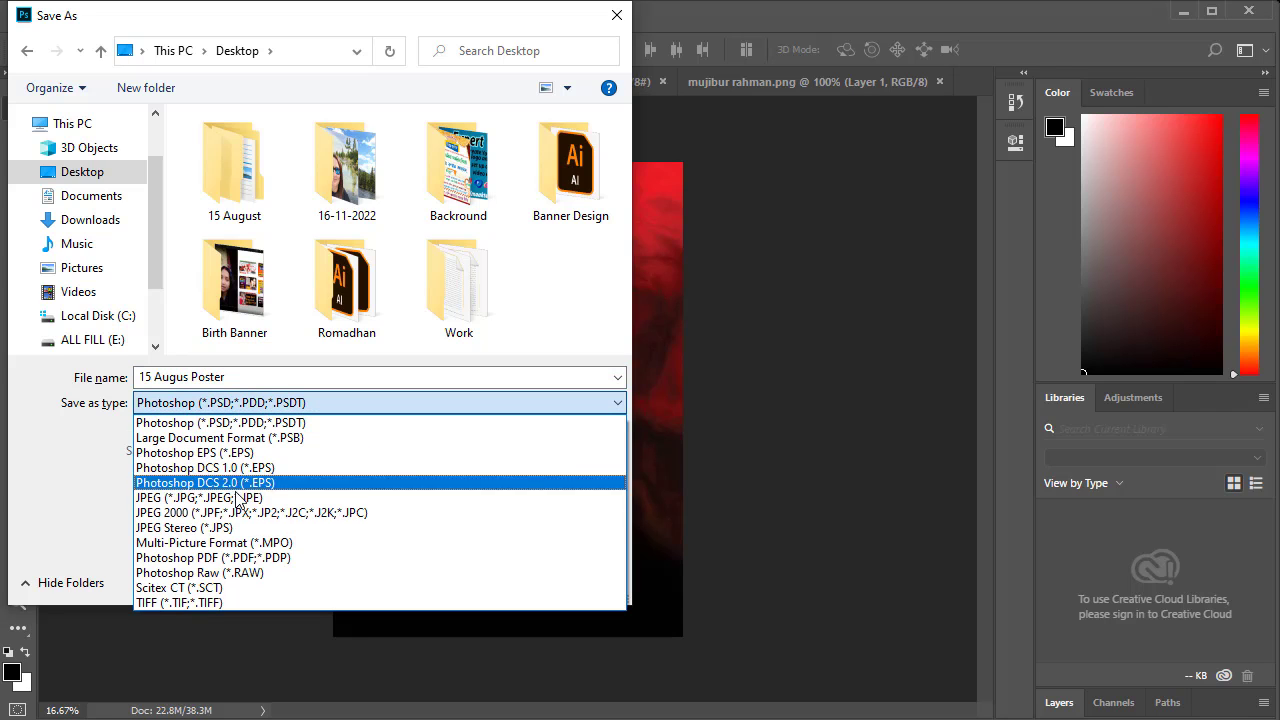
{"action": "left_click", "coordinate": [190, 497]}
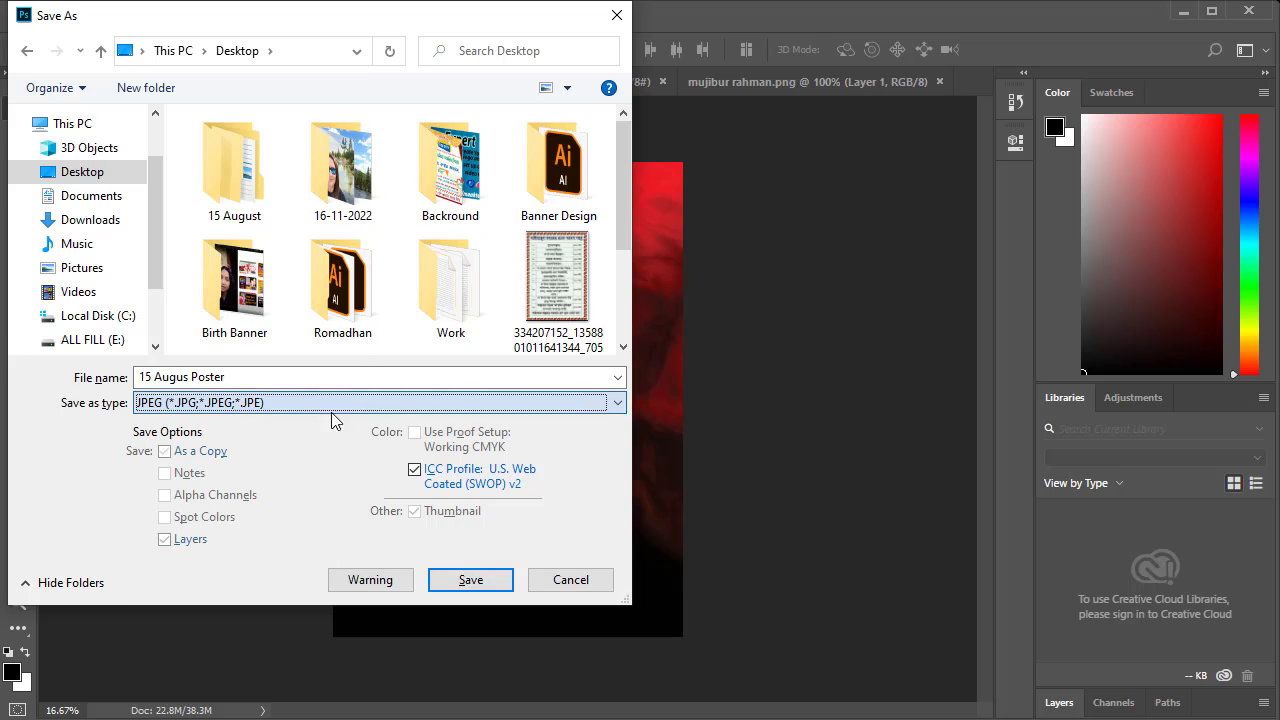
{"action": "left_click", "coordinate": [470, 582]}
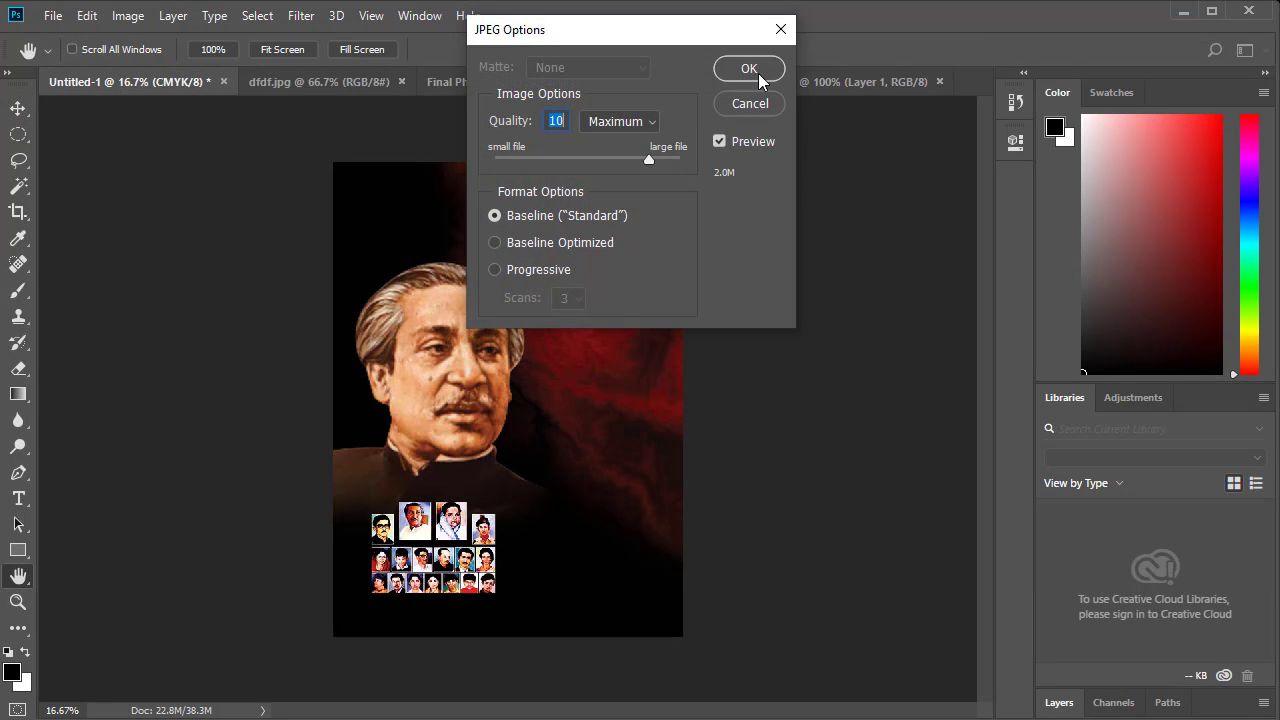
{"action": "left_click", "coordinate": [757, 70]}
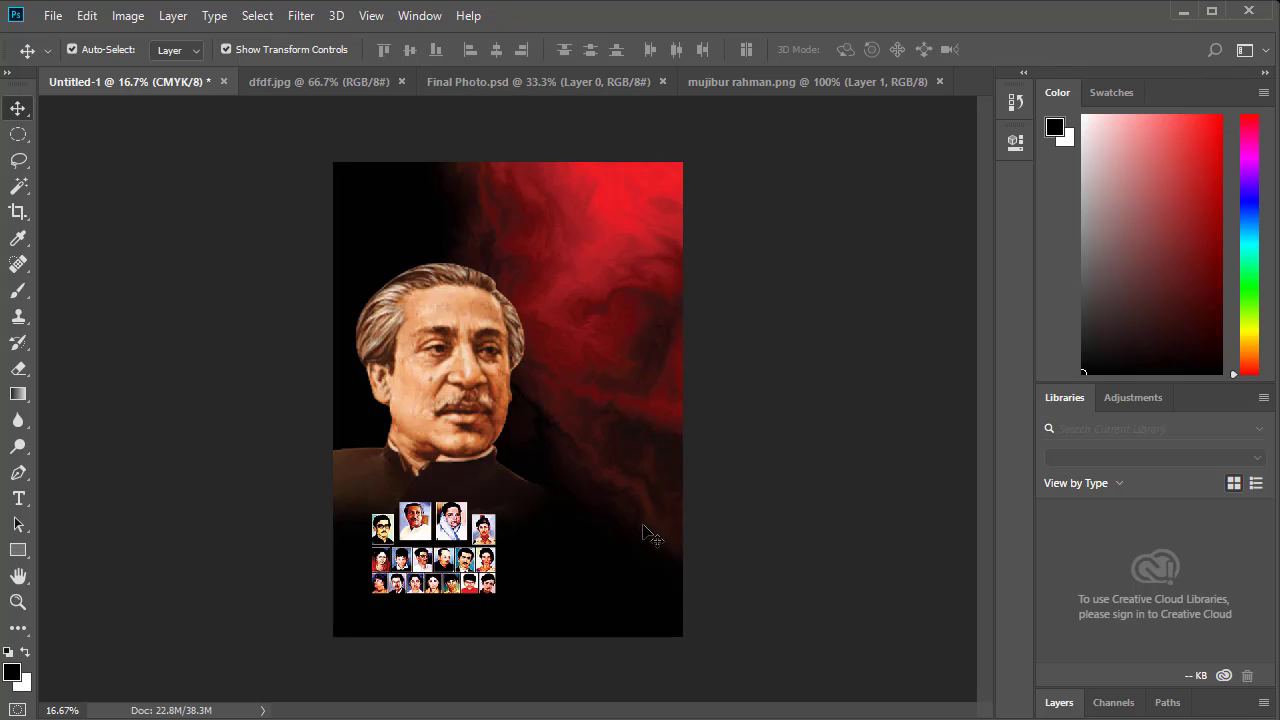
Create a new Illustrator document in inches, 14 wide by 19 high
{"action": "left_click", "coordinate": [1183, 12]}
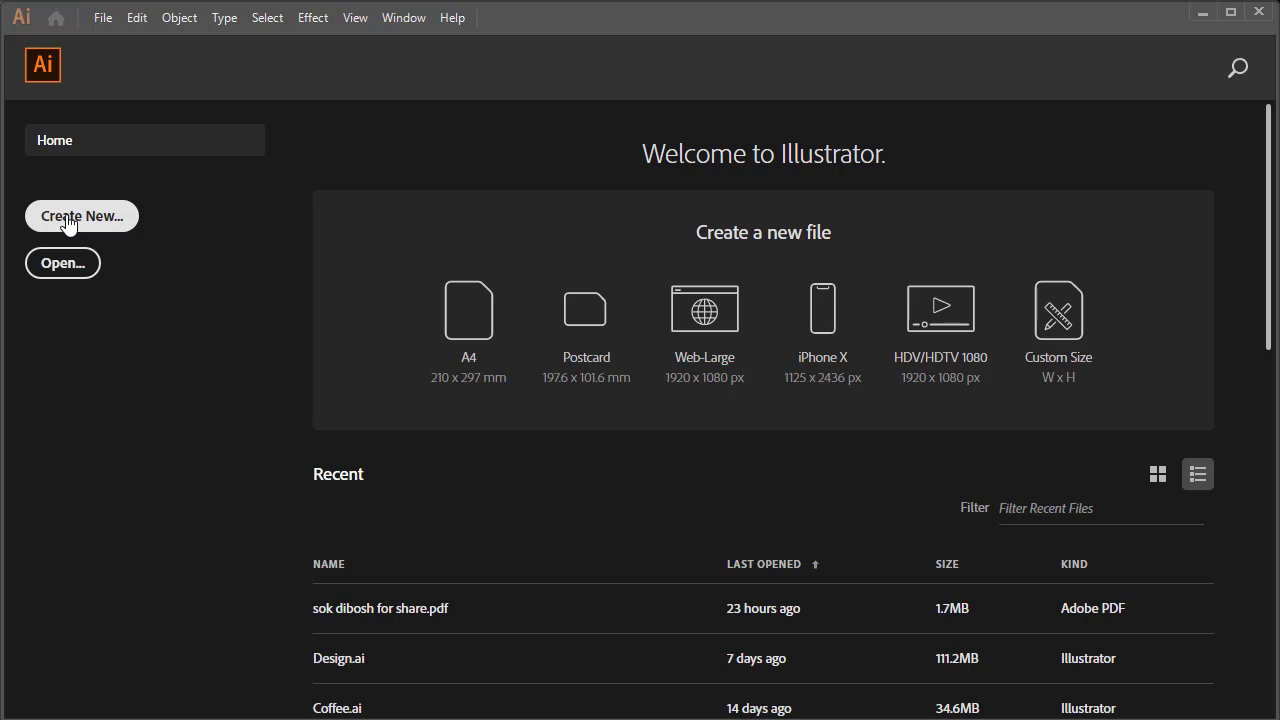
{"action": "left_click", "coordinate": [100, 18]}
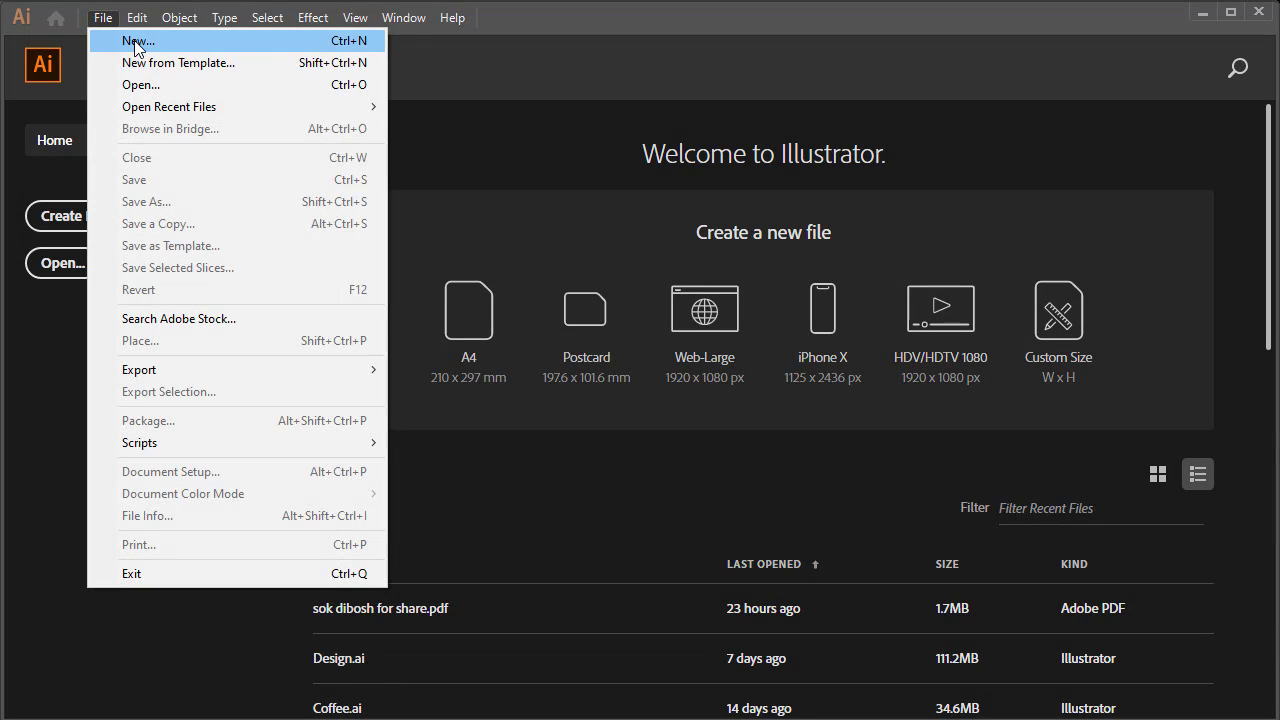
{"action": "left_click", "coordinate": [138, 41]}
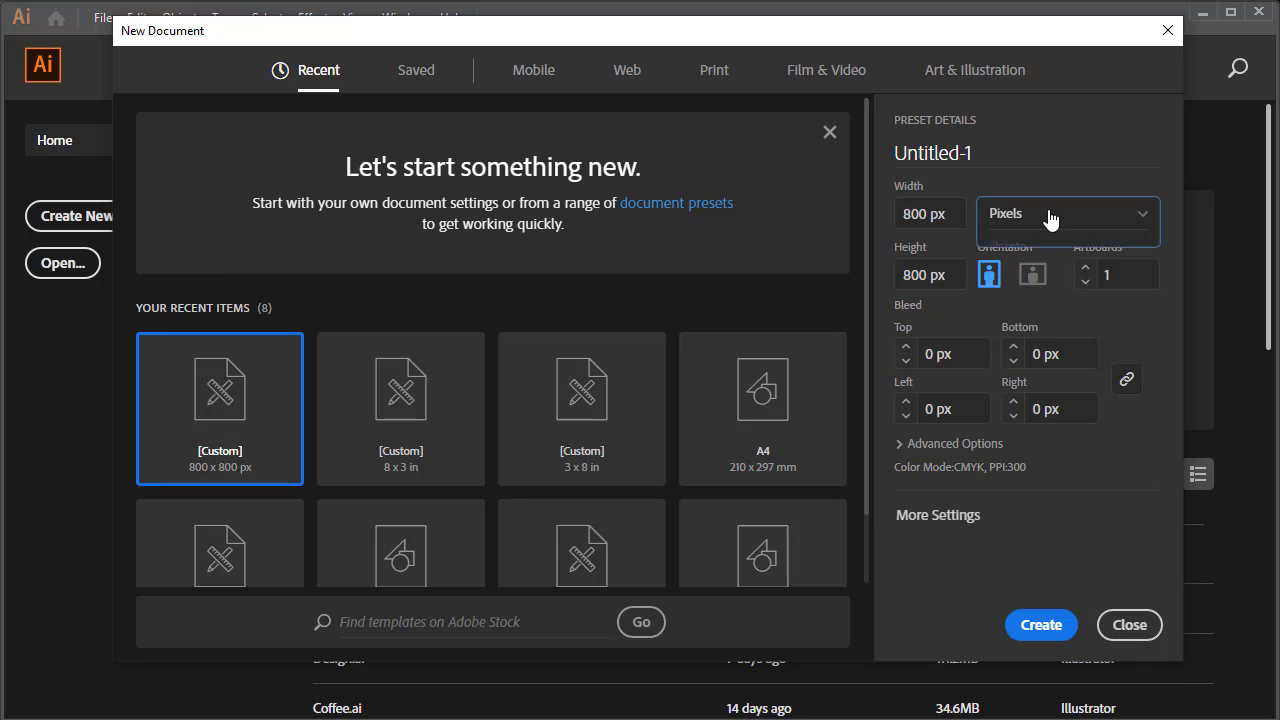
{"action": "left_click", "coordinate": [1051, 218]}
{"action": "left_click", "coordinate": [1012, 318]}
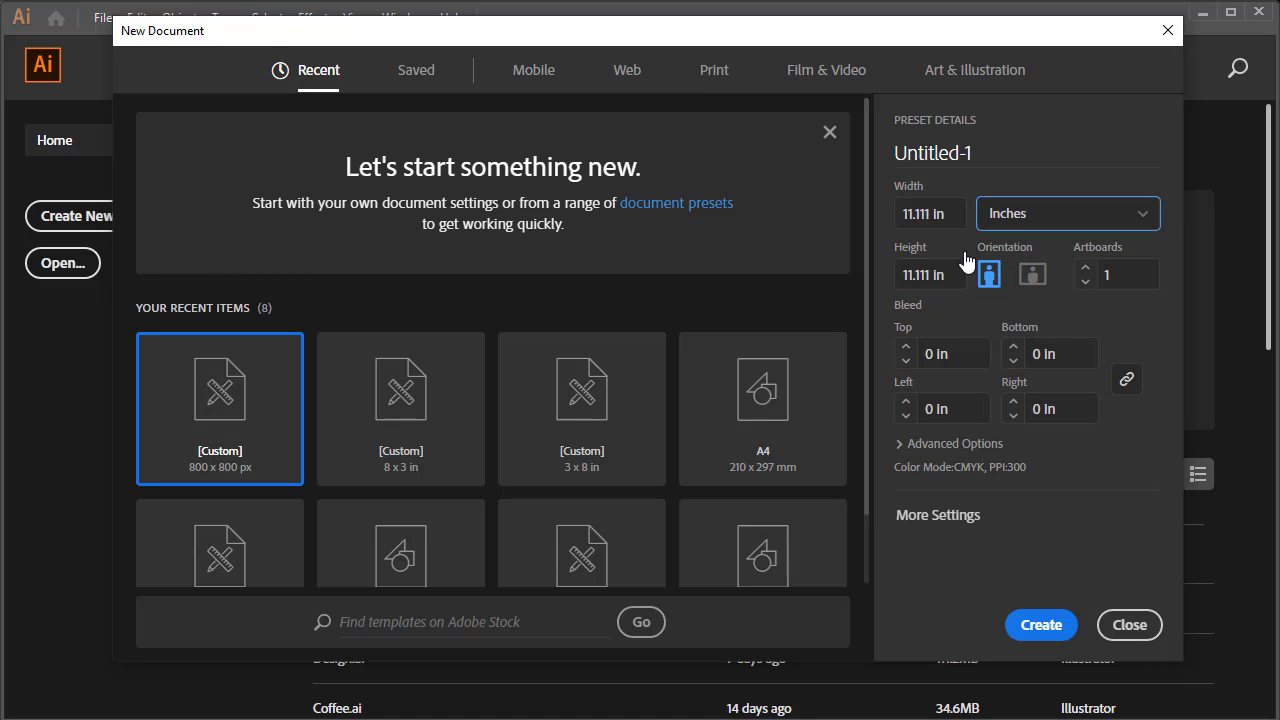
{"action": "left_click", "coordinate": [947, 204]}
{"action": "type", "text": "14"}
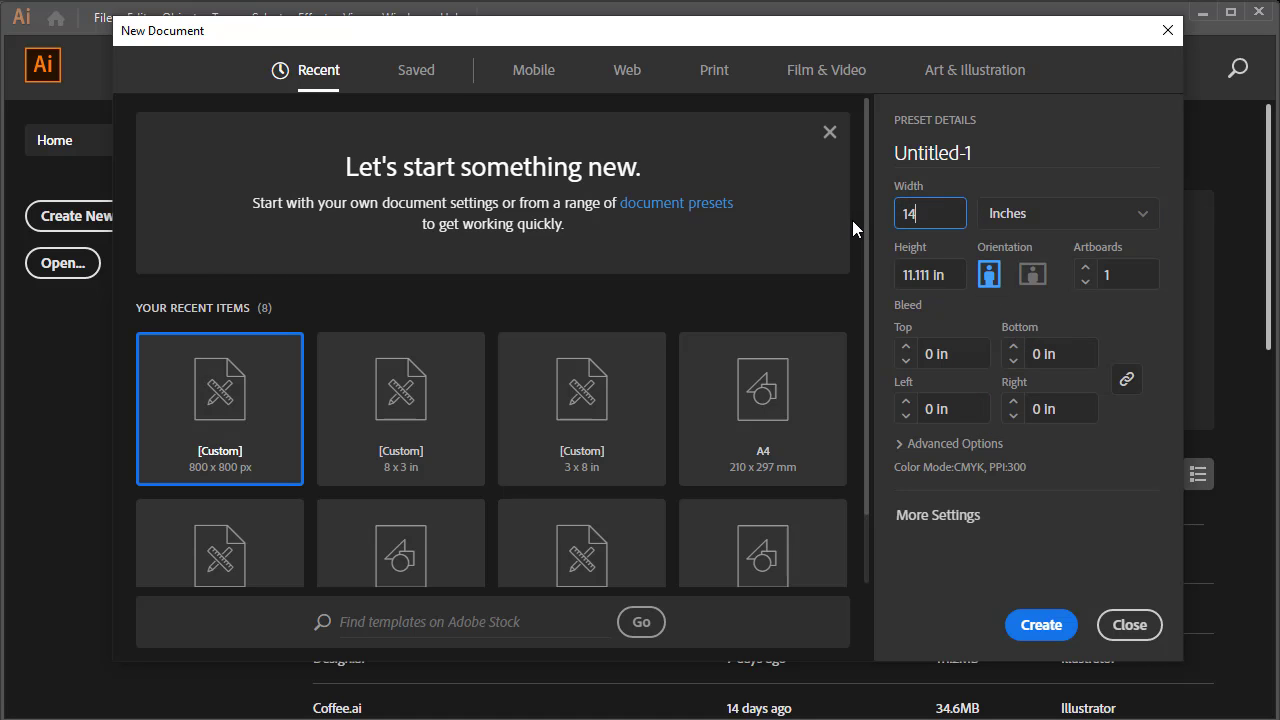
{"action": "key", "text": "Tab"}
{"action": "type", "text": "1"}
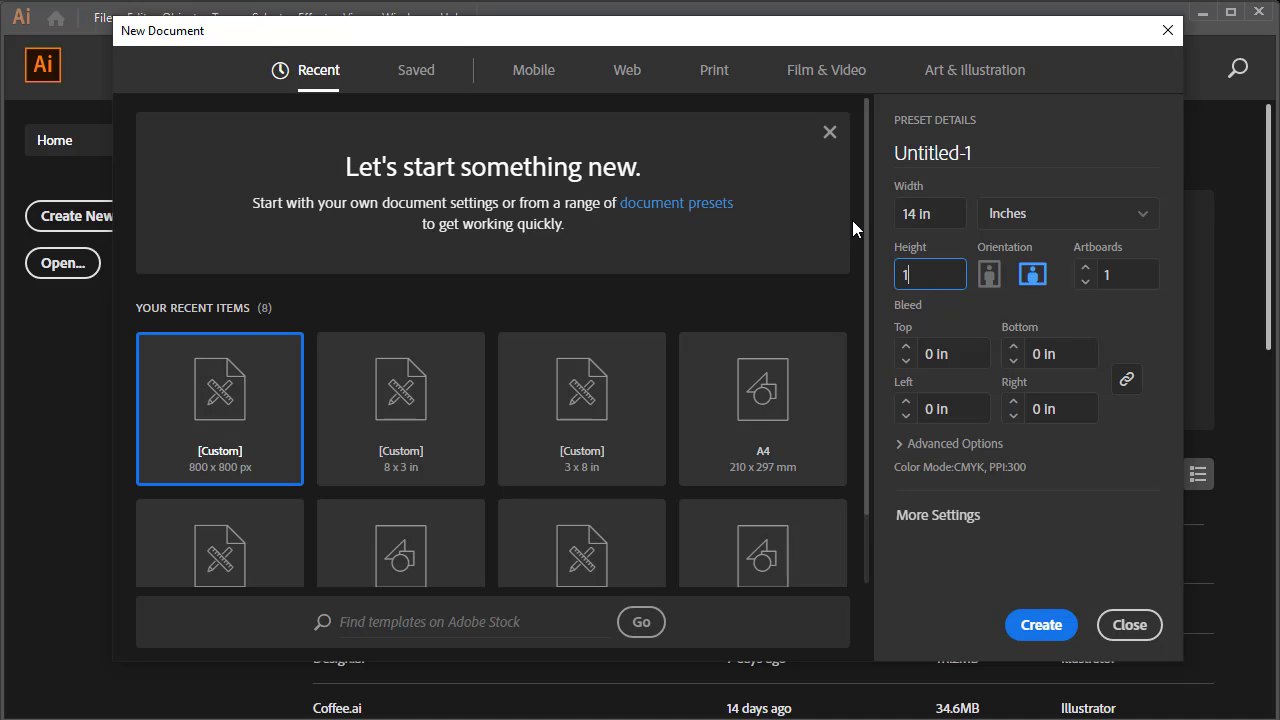
{"action": "type", "text": "9"}
{"action": "left_click", "coordinate": [1090, 477]}
{"action": "left_click", "coordinate": [1040, 626]}
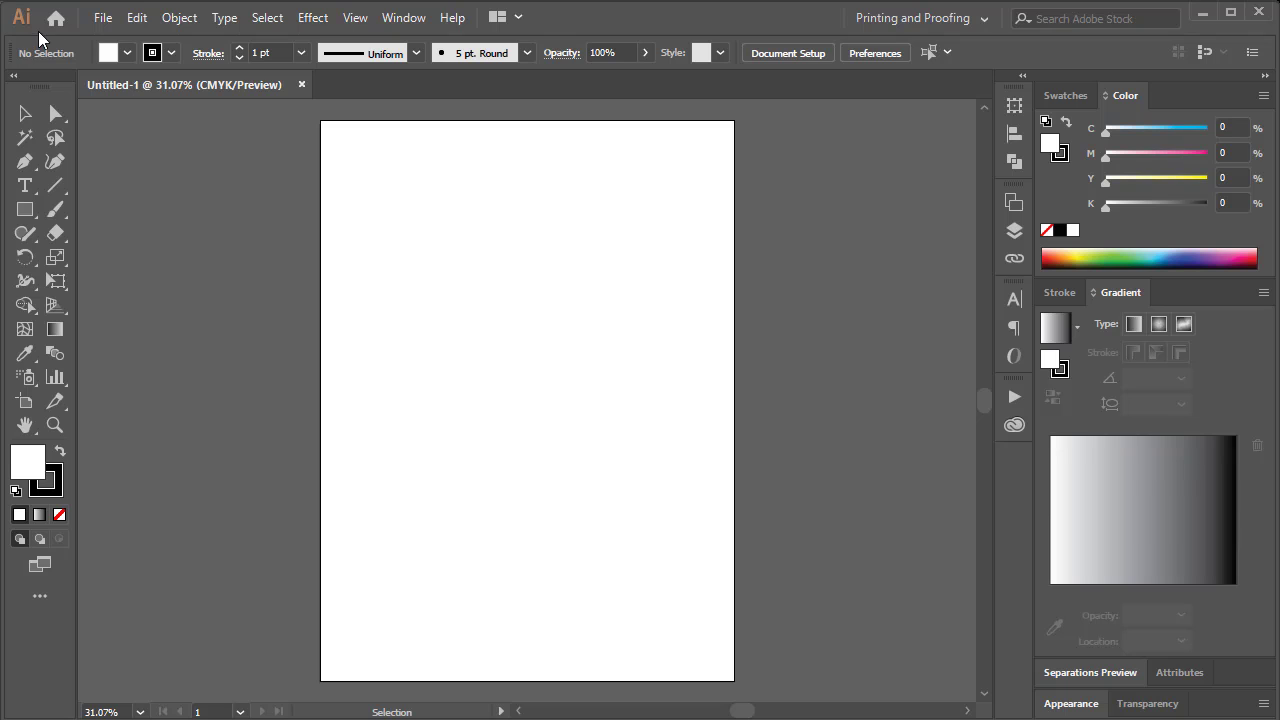
Place the 15 Augus Poster image from the Desktop into the document
{"action": "left_click", "coordinate": [105, 20]}
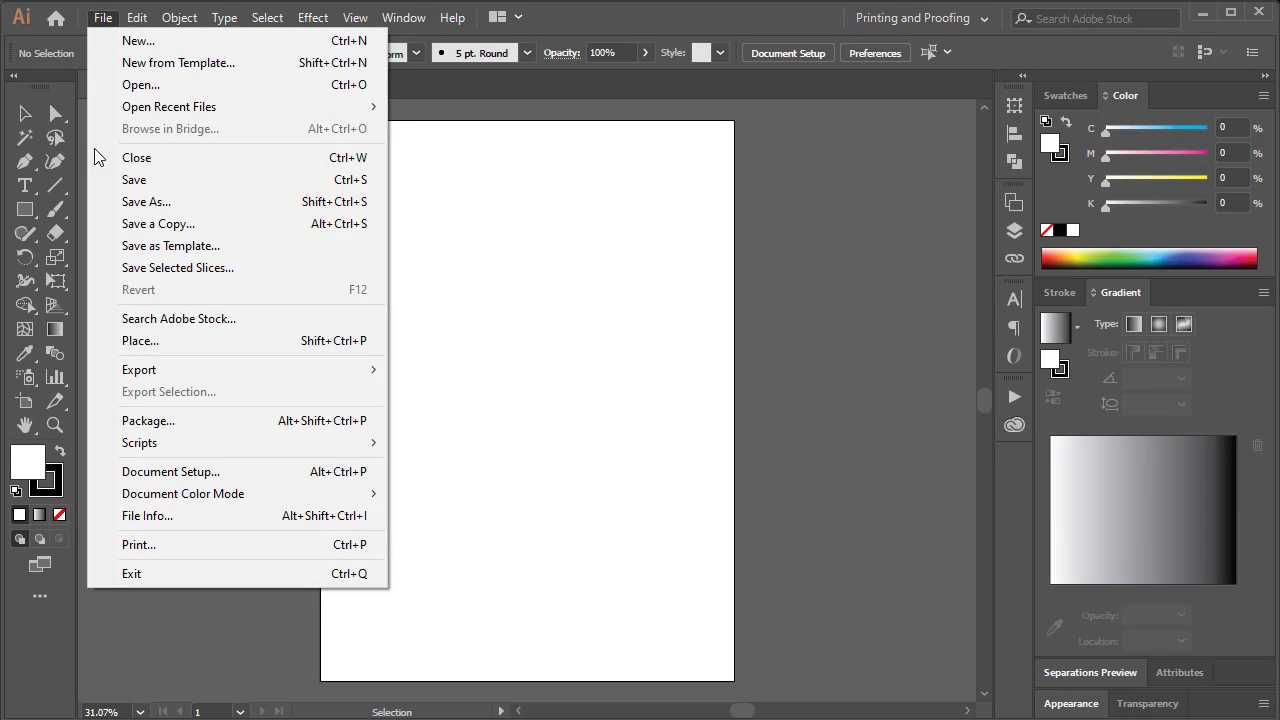
{"action": "left_click", "coordinate": [176, 341]}
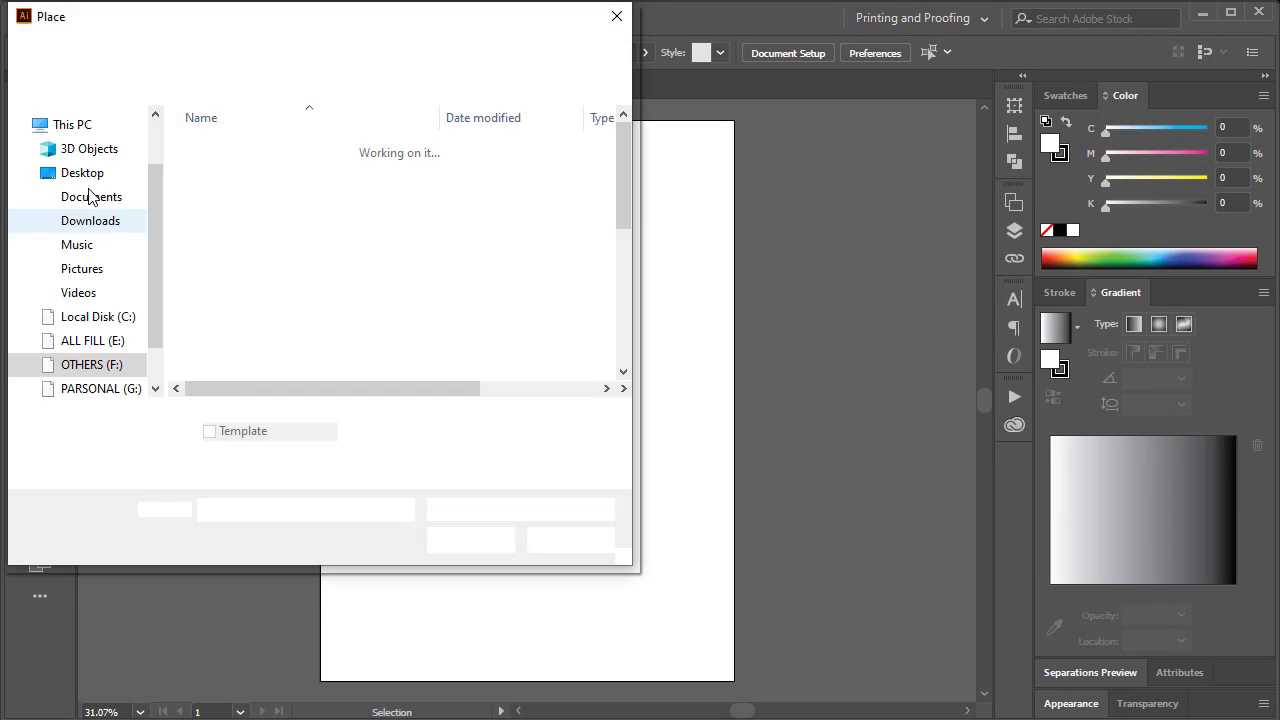
{"action": "left_click", "coordinate": [82, 175]}
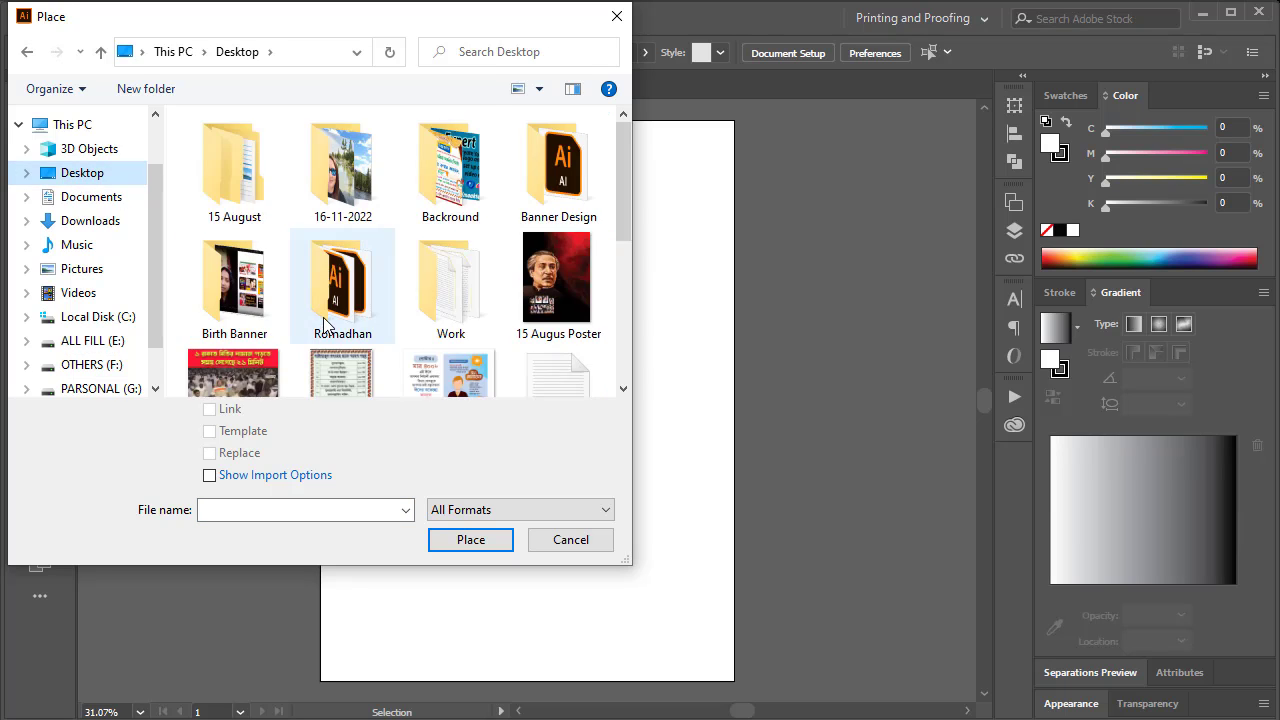
{"action": "scroll", "coordinate": [310, 270], "scroll_direction": "down", "scroll_amount": 2}
{"action": "scroll", "coordinate": [325, 322], "scroll_direction": "down", "scroll_amount": 1}
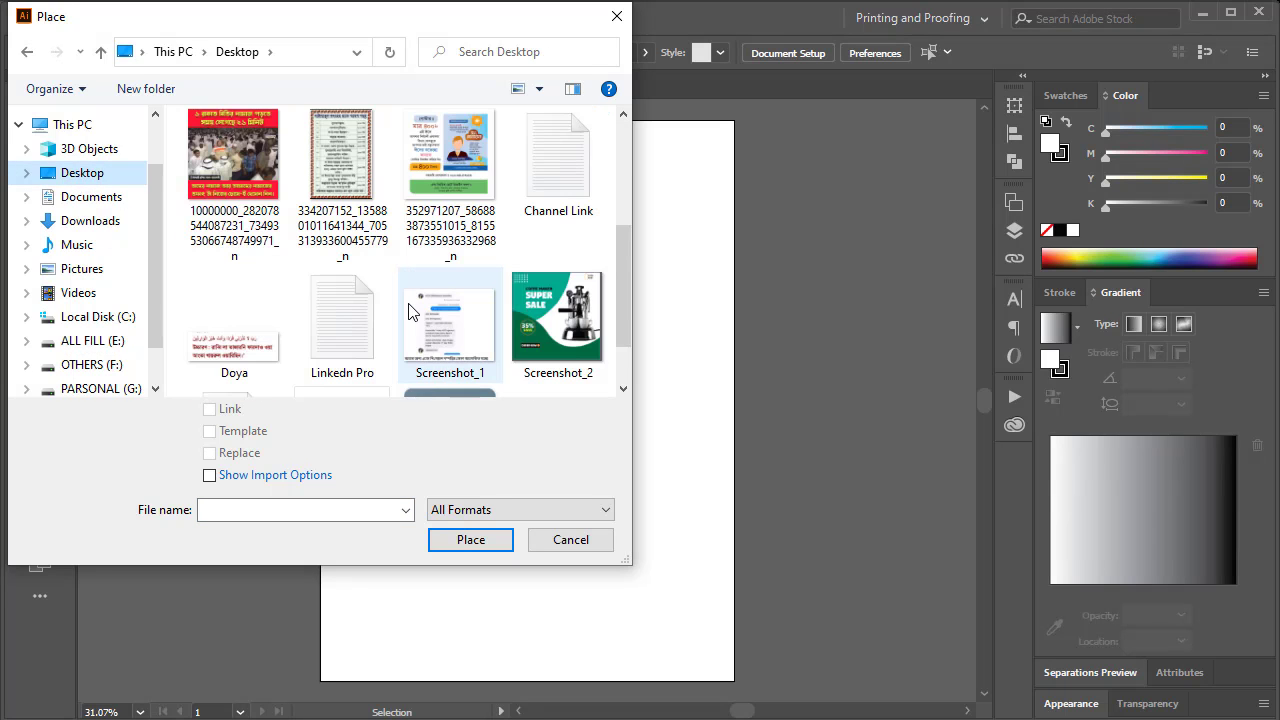
{"action": "scroll", "coordinate": [405, 310], "scroll_direction": "up", "scroll_amount": 1}
{"action": "scroll", "coordinate": [405, 310], "scroll_direction": "down", "scroll_amount": 1}
{"action": "scroll", "coordinate": [408, 312], "scroll_direction": "up", "scroll_amount": 2}
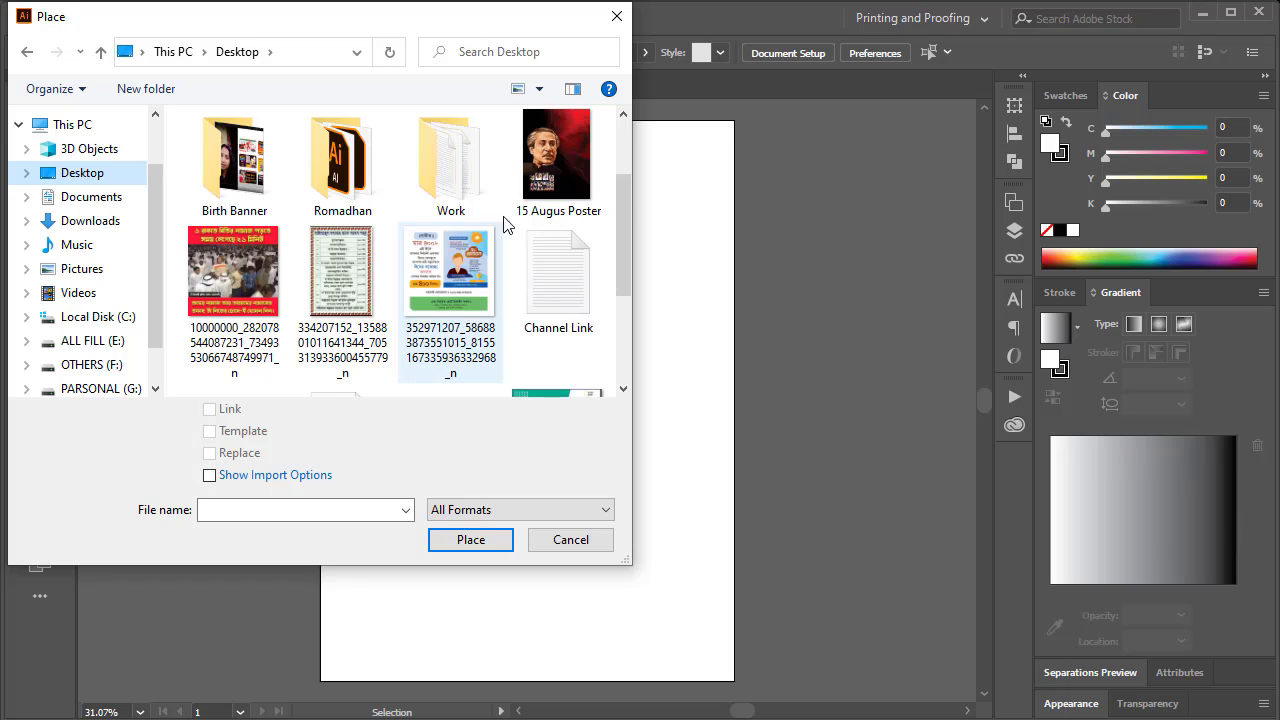
{"action": "left_click", "coordinate": [543, 207]}
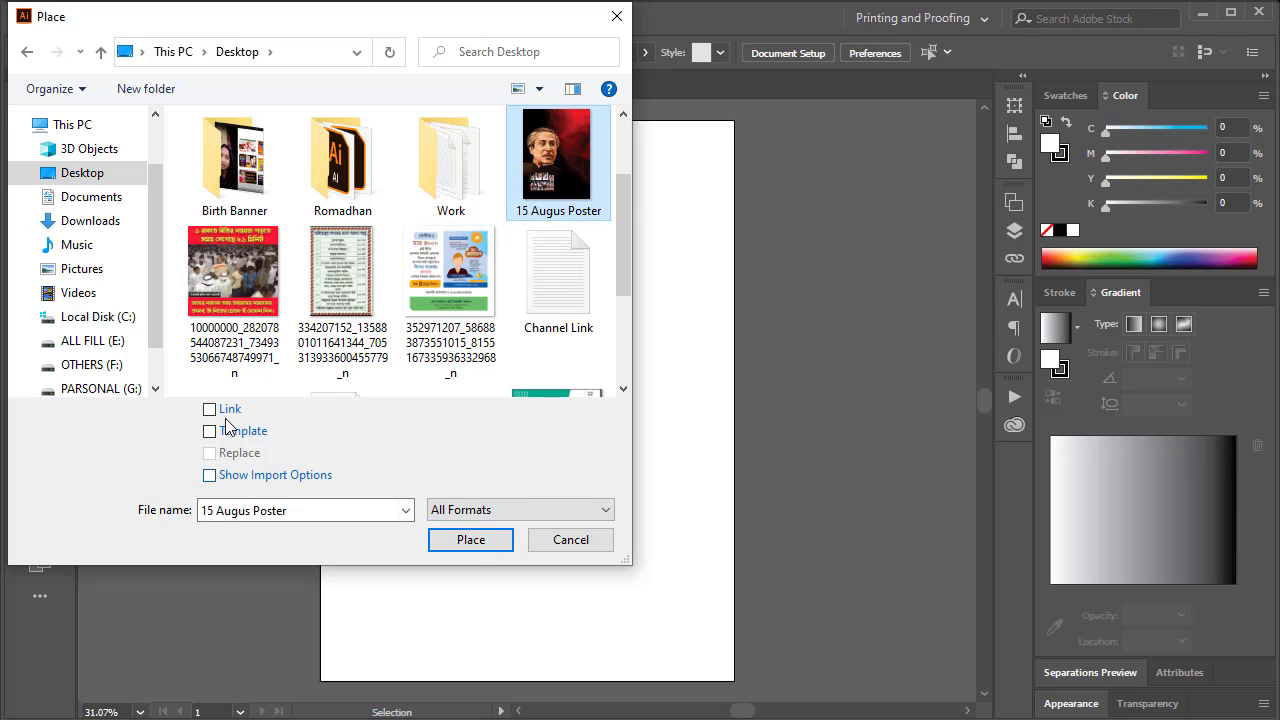
{"action": "left_click", "coordinate": [463, 547]}
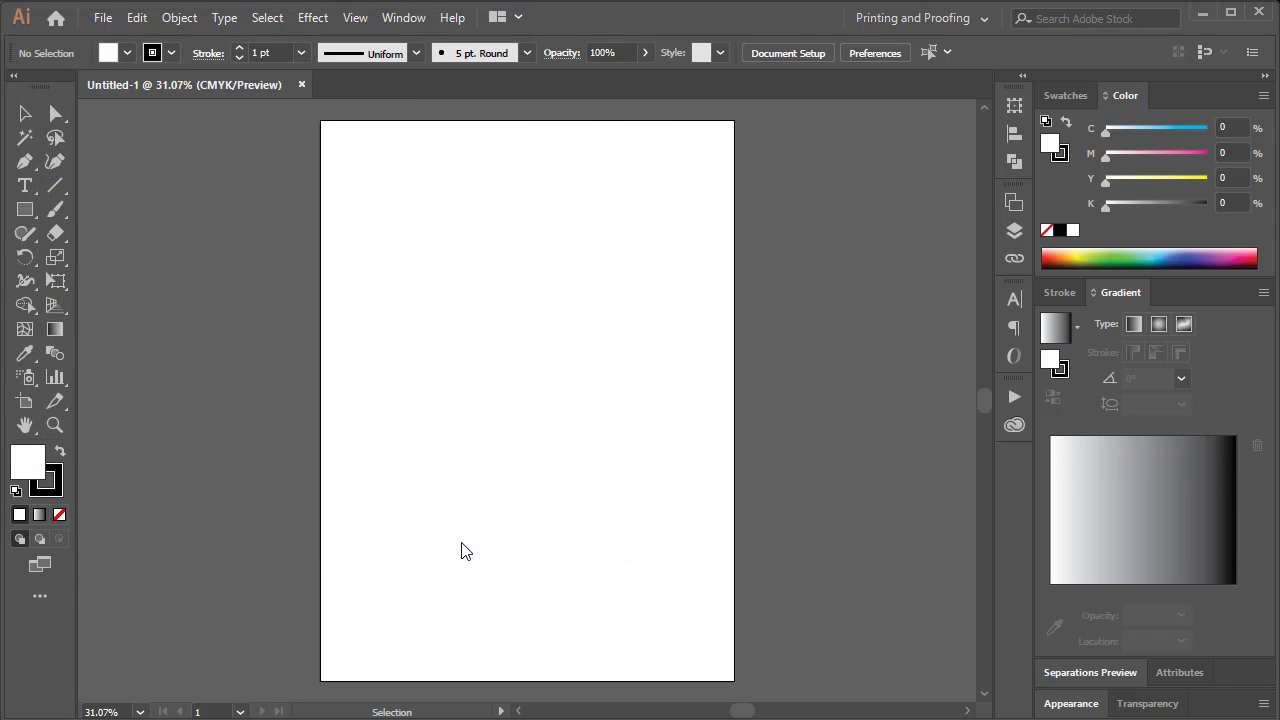
Drop the poster image onto the artboard and drag it to cover the page
{"action": "left_click", "coordinate": [429, 318]}
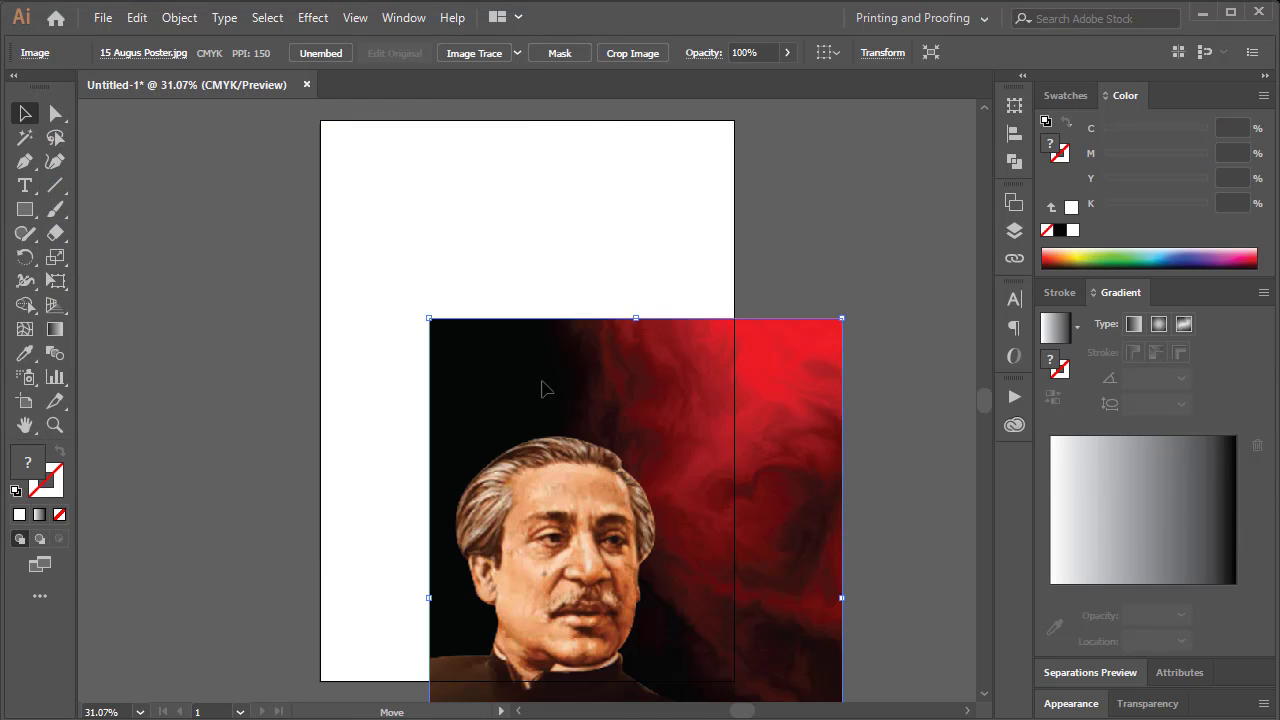
{"action": "left_click_drag", "start_coordinate": [580, 440], "coordinate": [512, 286]}
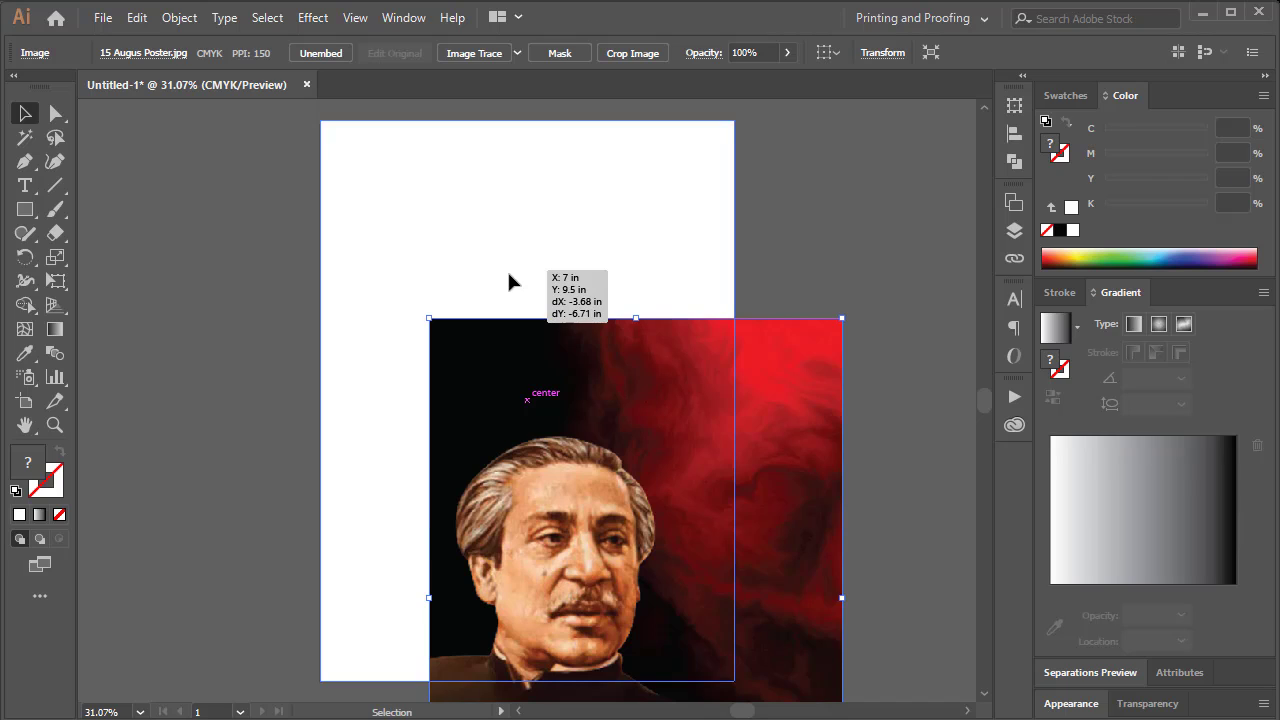
{"action": "key", "text": "ctrl"}
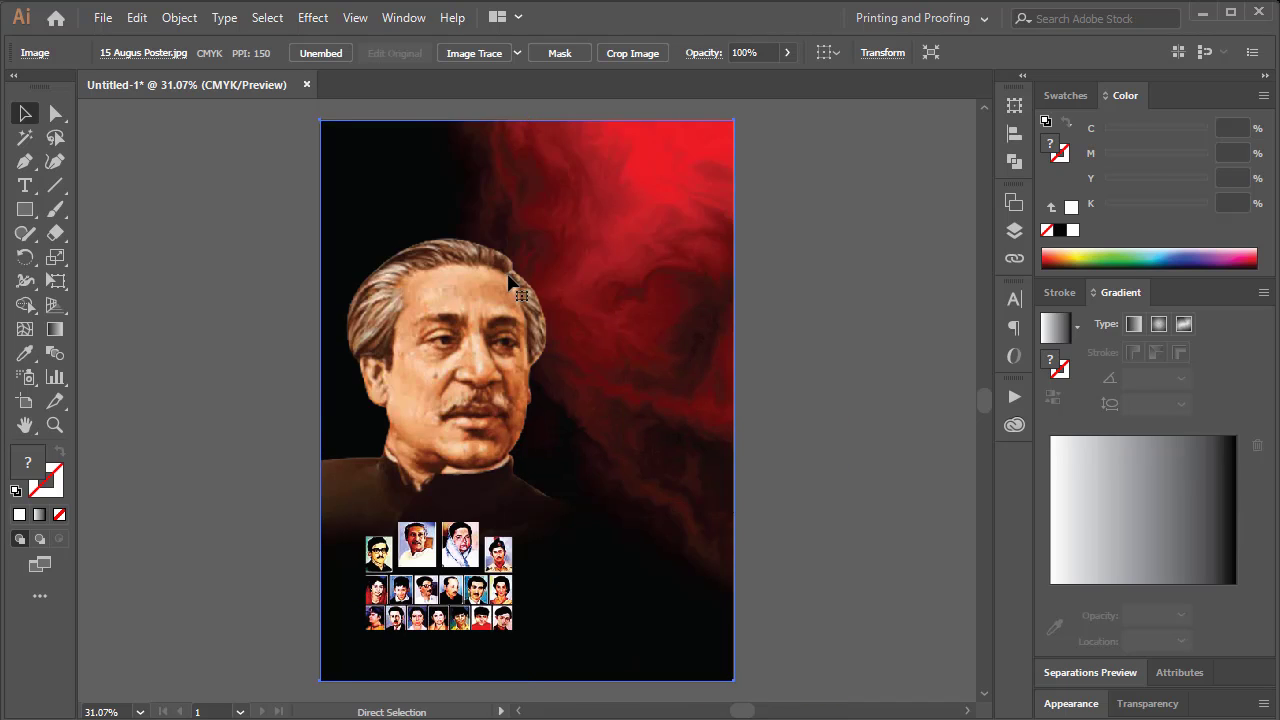
{"action": "key", "text": "ctrl"}
{"action": "key", "text": "ctrl+shift+a"}
{"action": "key", "text": "ctrl+equal"}
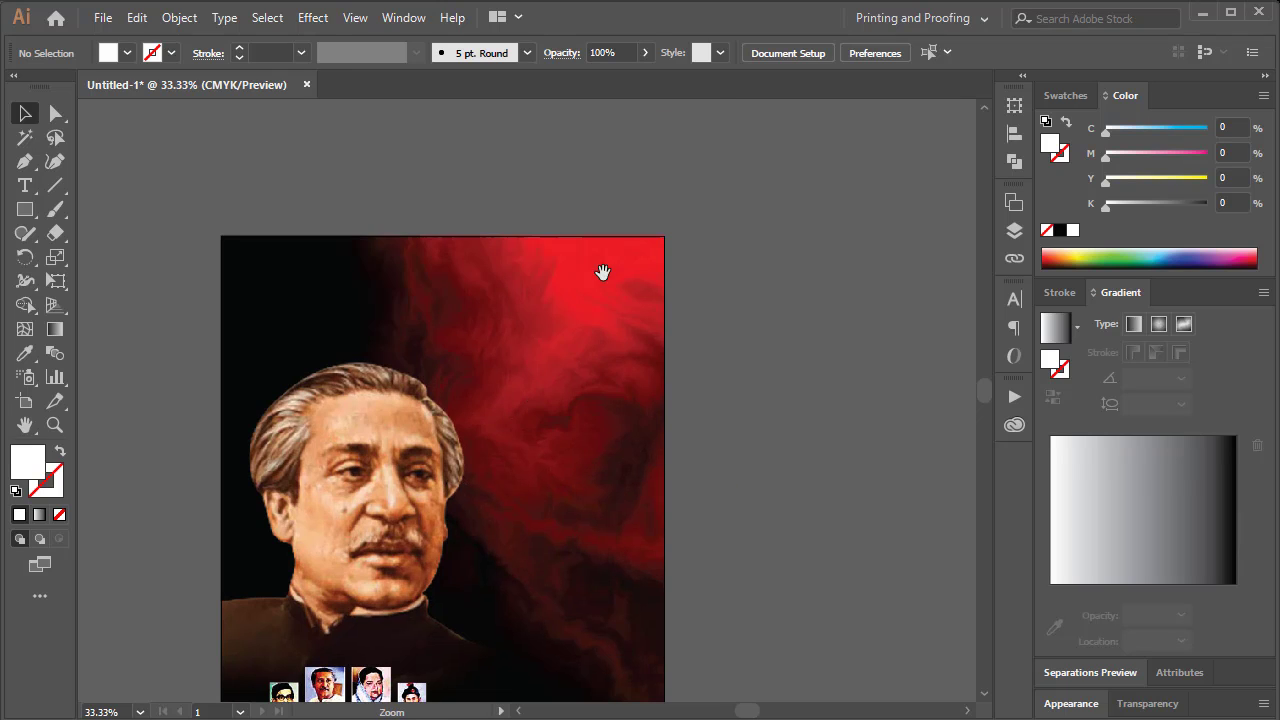
{"action": "key", "text": "ctrl+equal"}
{"action": "left_click_drag", "start_coordinate": [449, 289], "coordinate": [460, 494]}
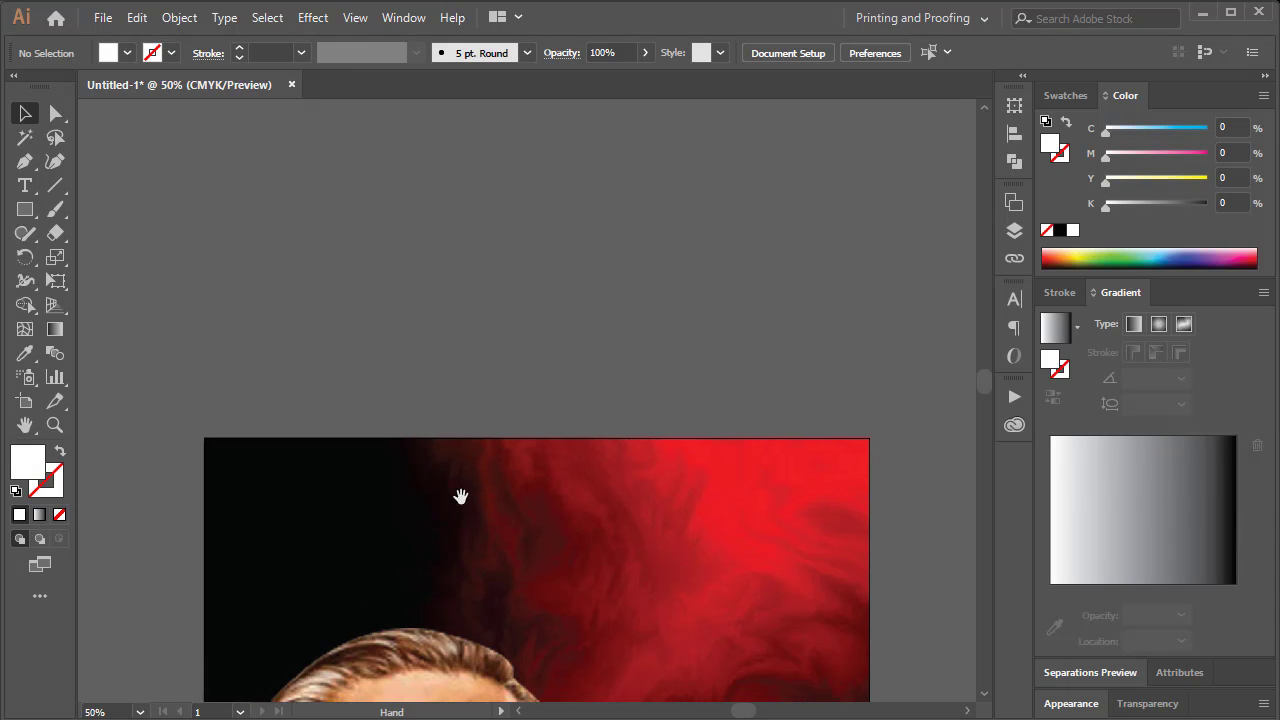
Create a placeholder text object above the poster and set it to SutonnyMJ Bold
{"action": "left_click", "coordinate": [27, 188]}
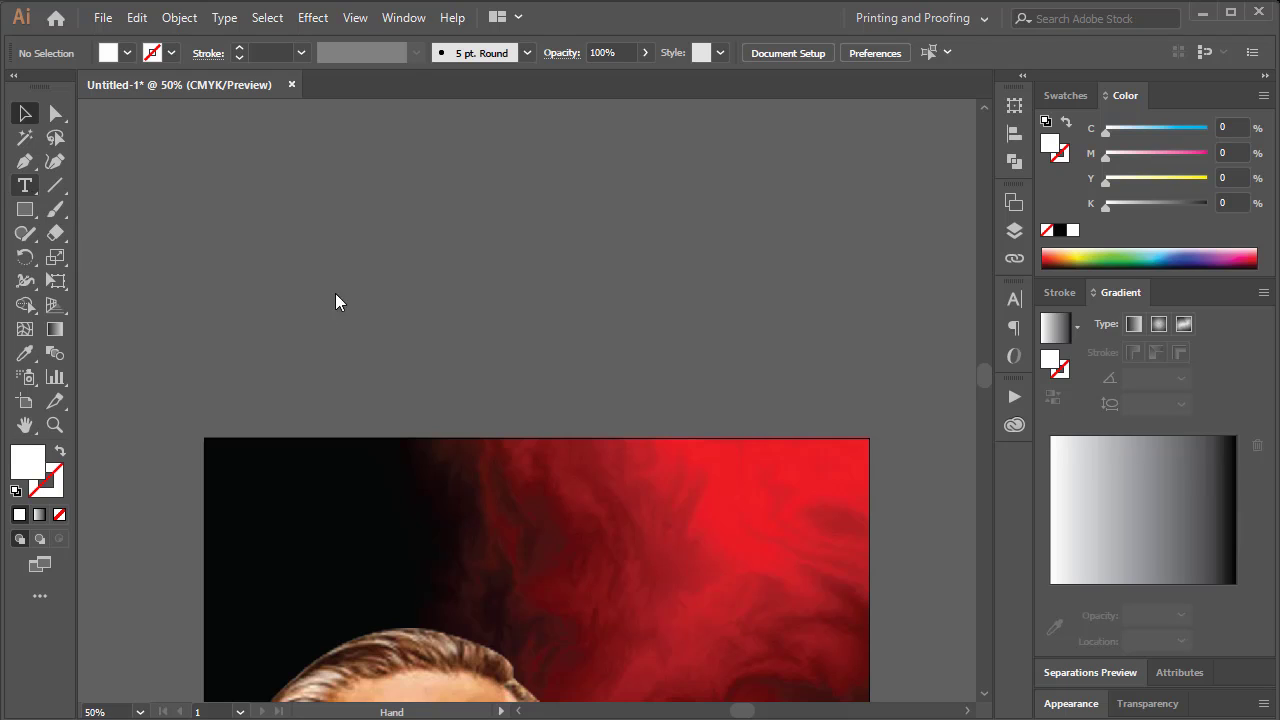
{"action": "left_click", "coordinate": [398, 281]}
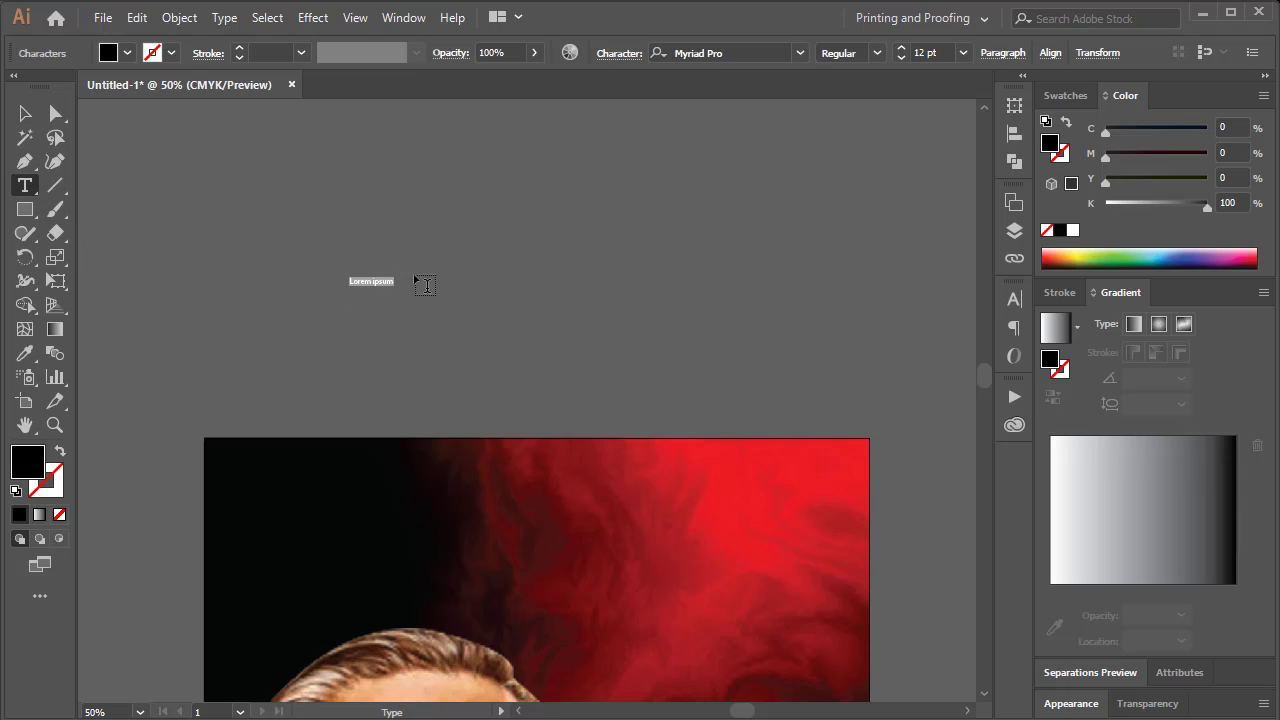
{"action": "type", "text": "dfvdfvbdfbdf"}
{"action": "key", "text": "Escape"}
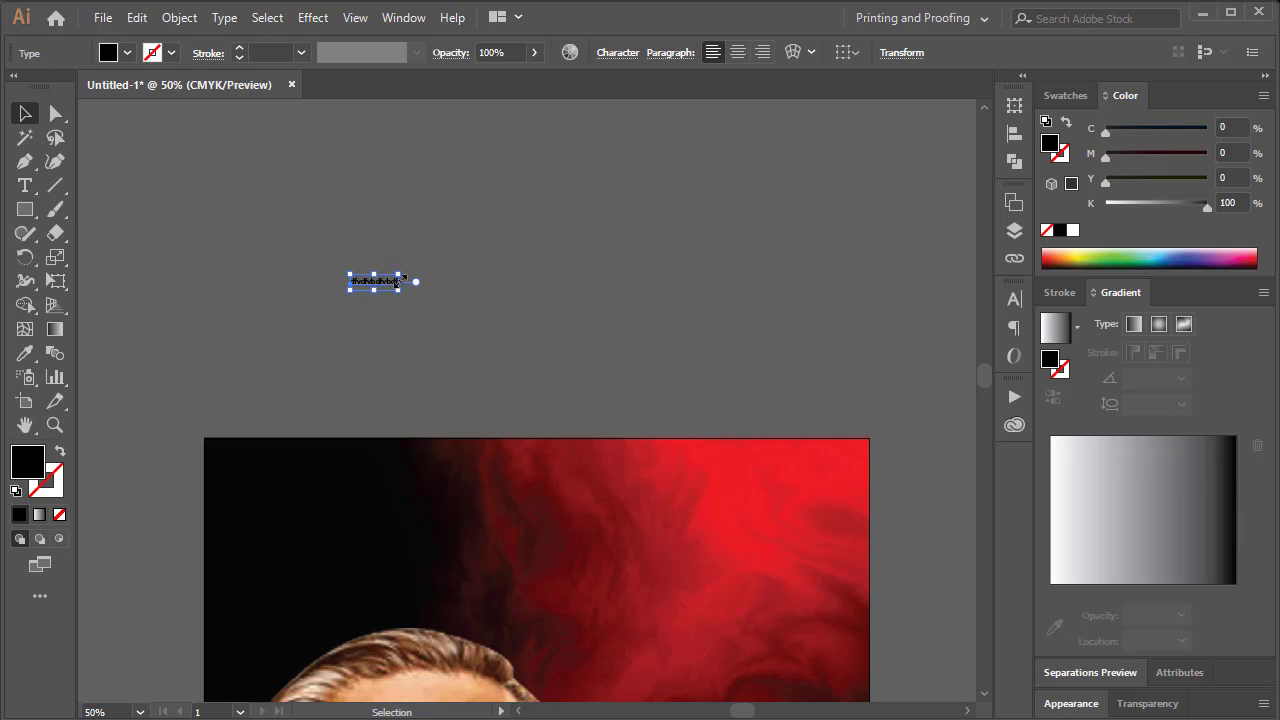
{"action": "left_click_drag", "start_coordinate": [398, 275], "coordinate": [484, 262]}
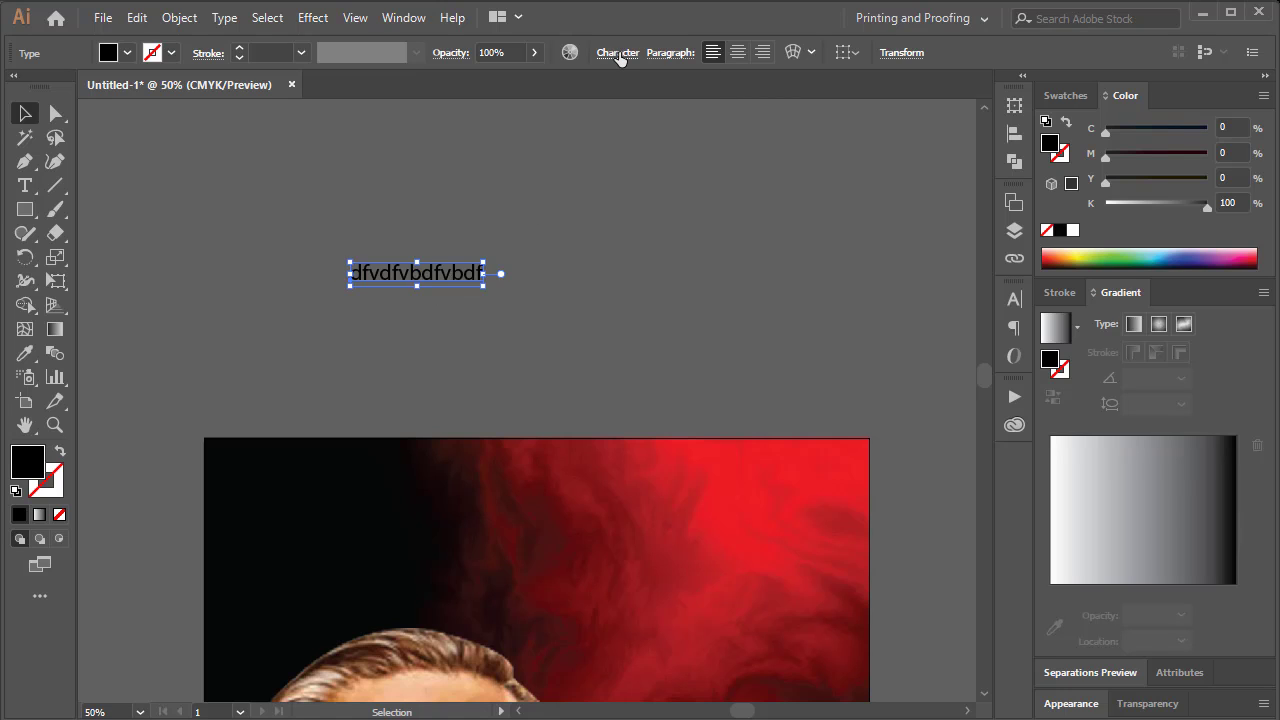
{"action": "left_click", "coordinate": [616, 56]}
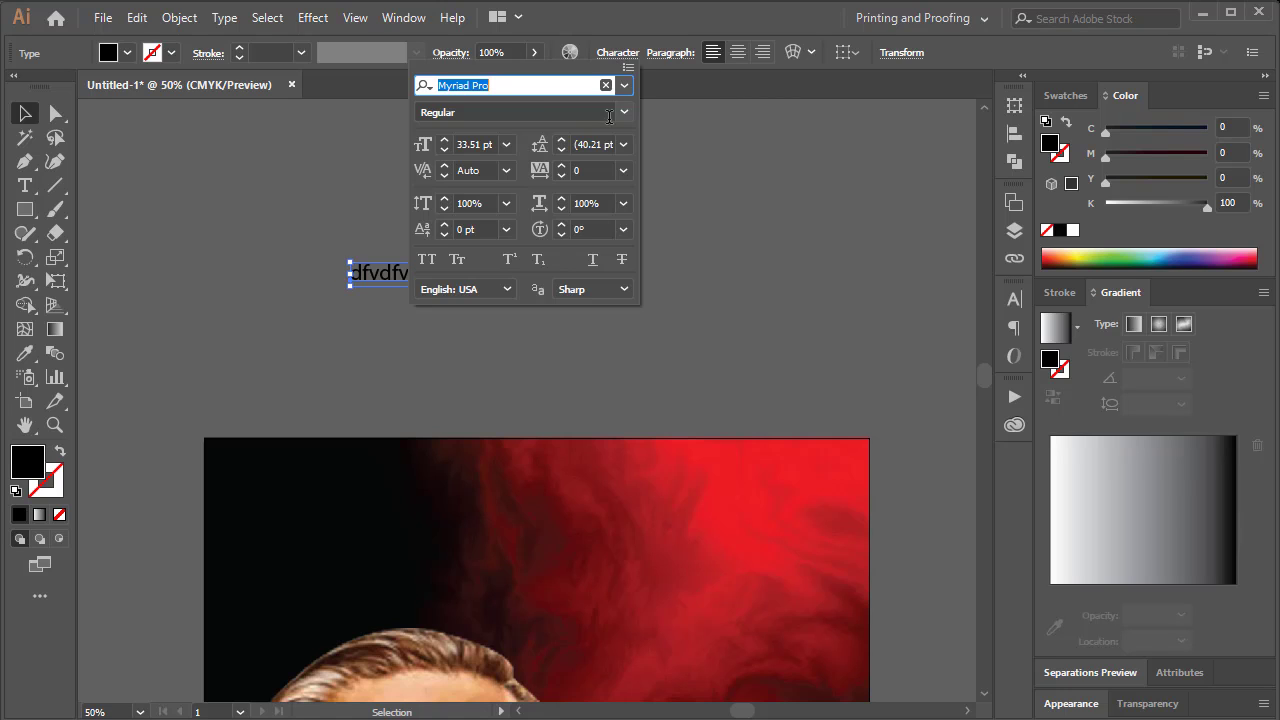
{"action": "type", "text": "sut"}
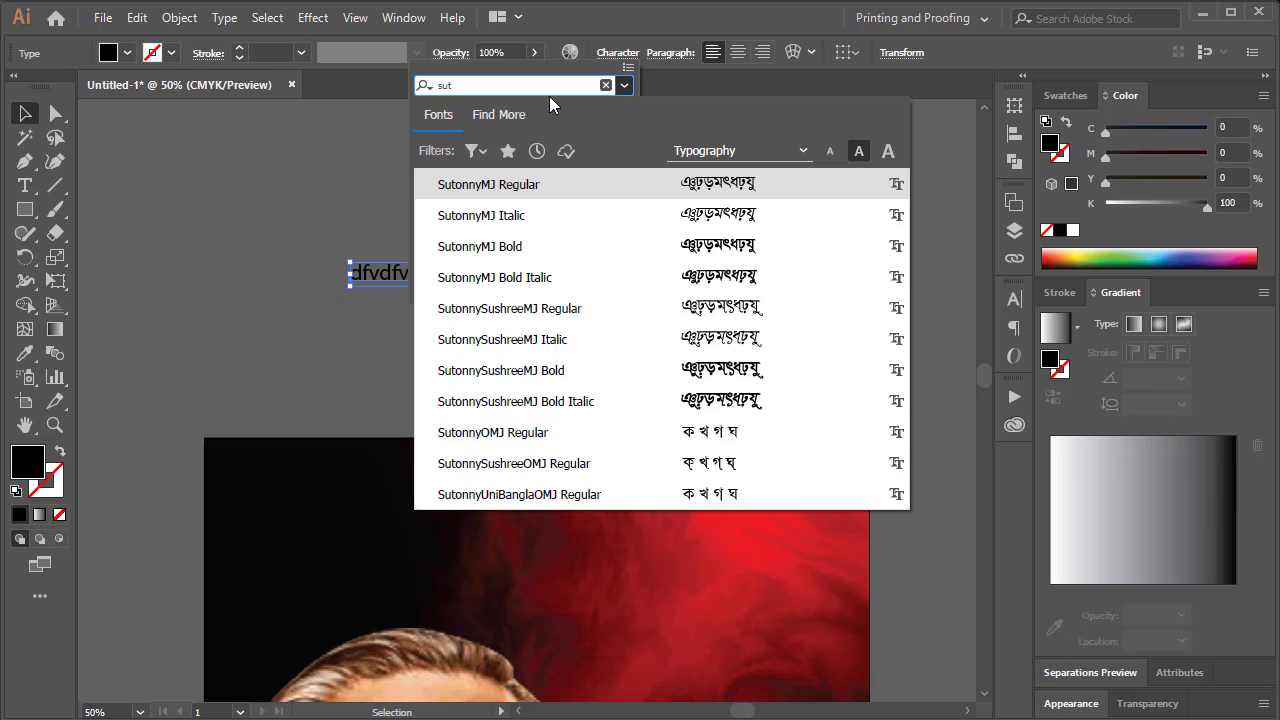
{"action": "left_click", "coordinate": [520, 246]}
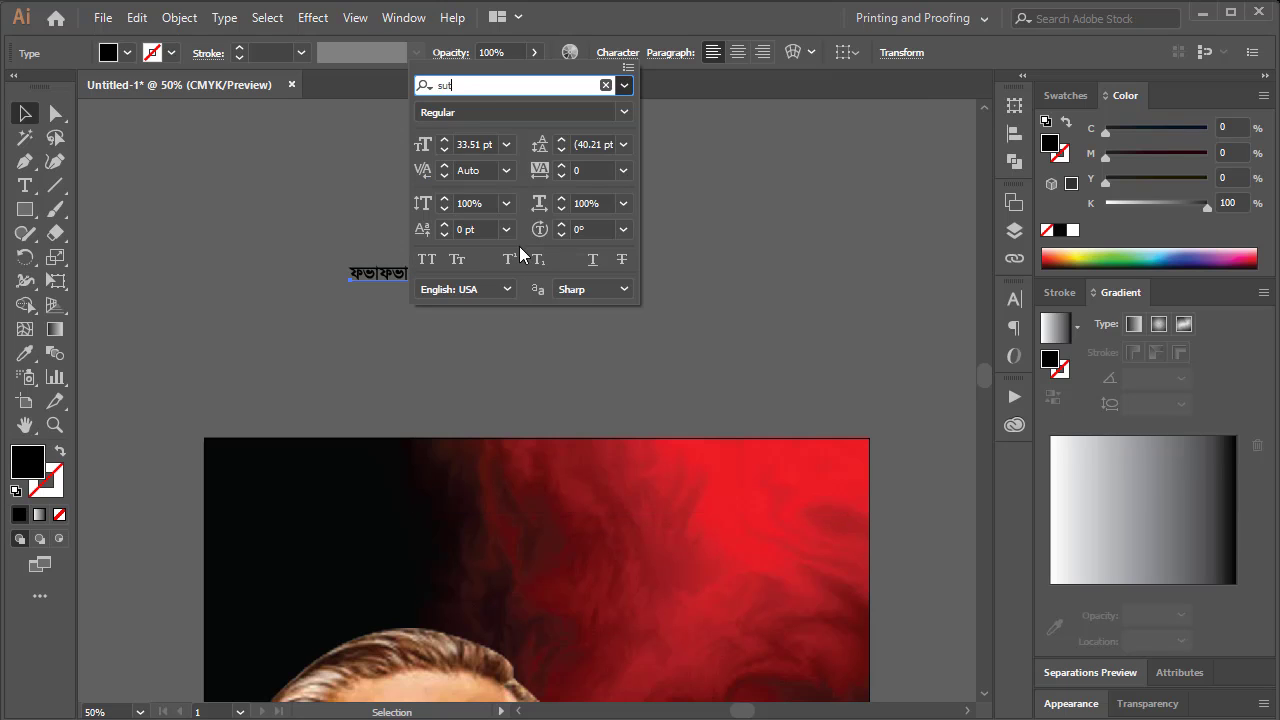
Replace the placeholder with the heading 'আল্লাহ সর্বশক্তিমান'
{"action": "left_click", "coordinate": [385, 277]}
{"action": "double_click", "coordinate": [383, 277]}
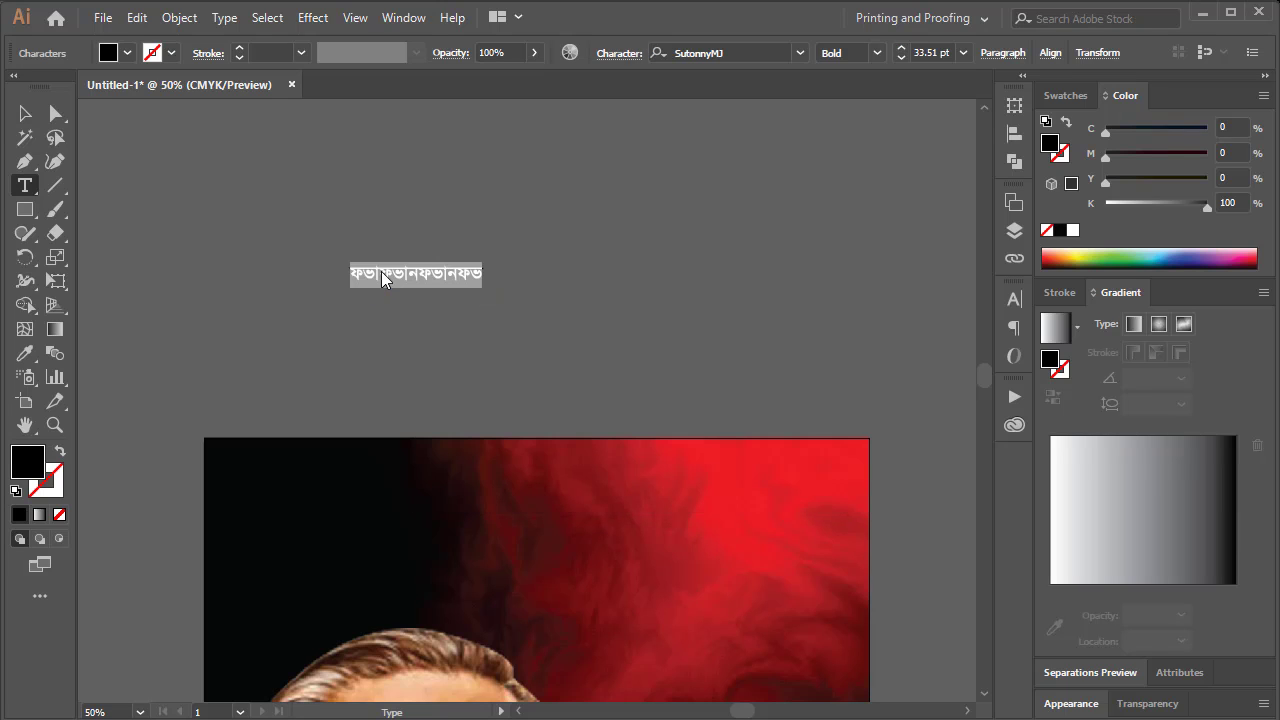
{"action": "type", "text": "k"}
{"action": "key", "text": "ctrl+a"}
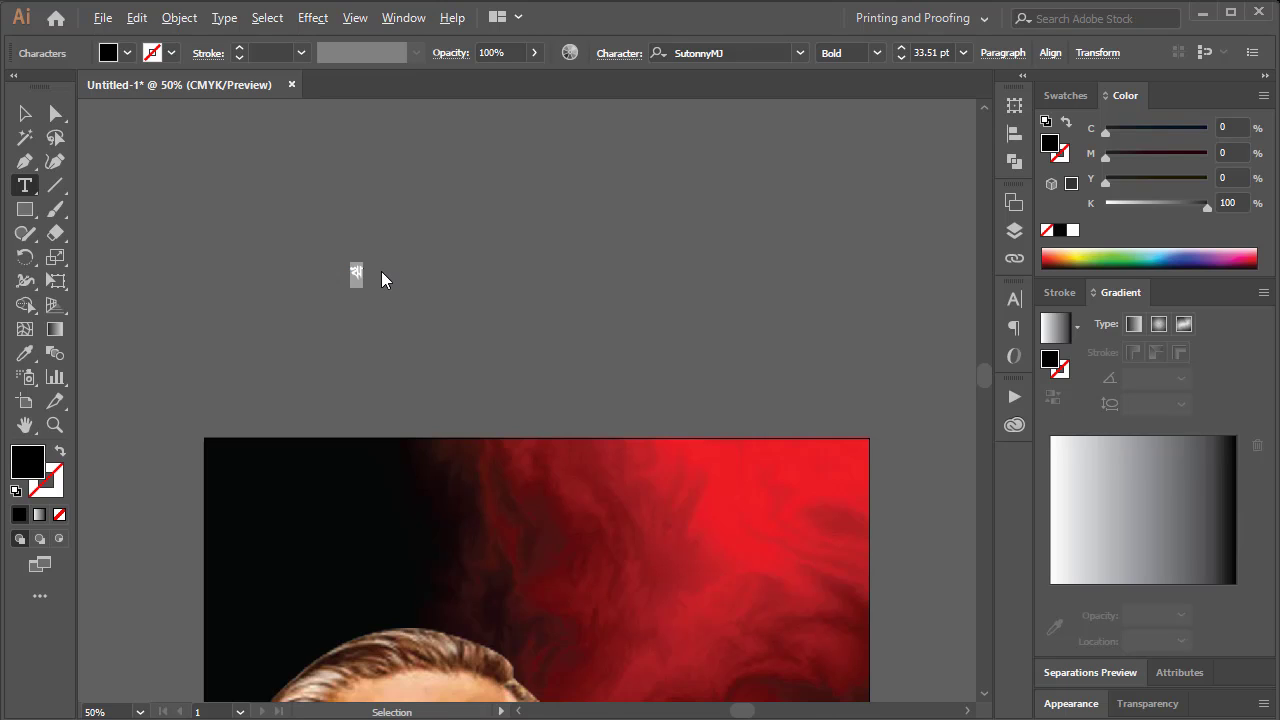
{"action": "type", "text": "Av"}
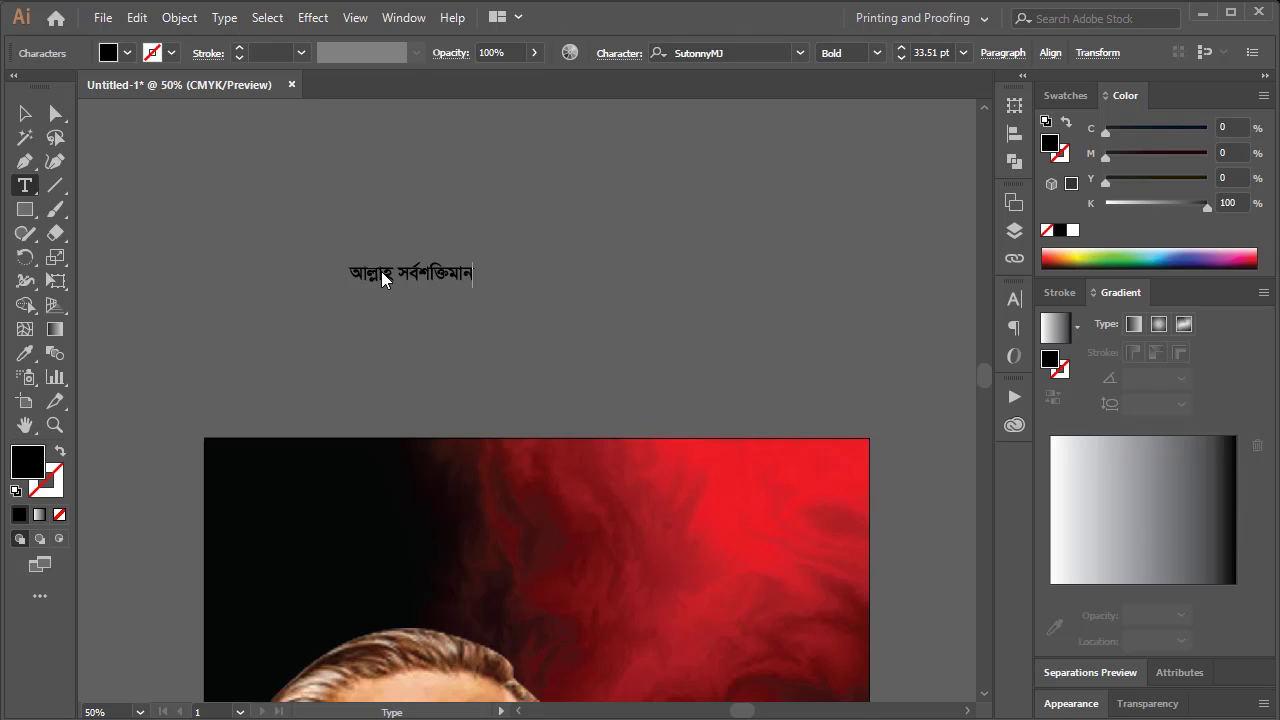
{"action": "key", "text": "Escape"}
Move the heading onto the top of the poster and colour it white
{"action": "left_click_drag", "start_coordinate": [411, 263], "coordinate": [578, 478]}
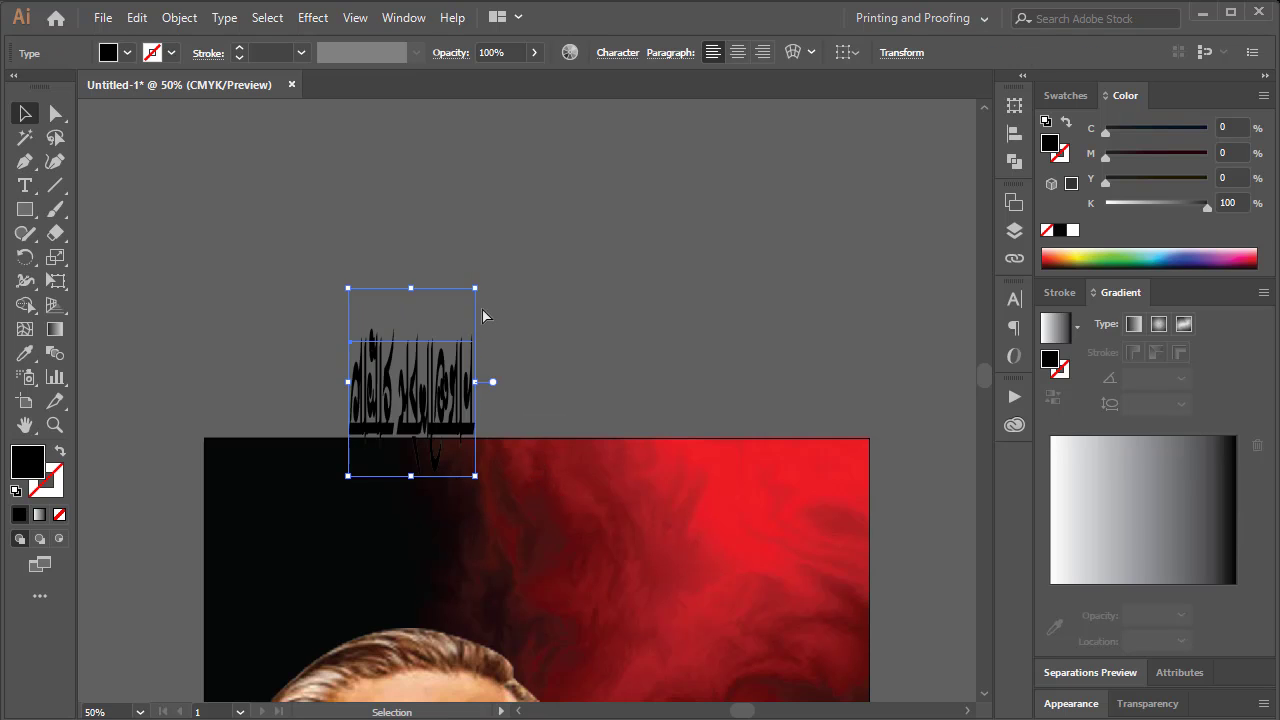
{"action": "key", "text": "ctrl+z"}
{"action": "left_click_drag", "start_coordinate": [443, 272], "coordinate": [580, 460]}
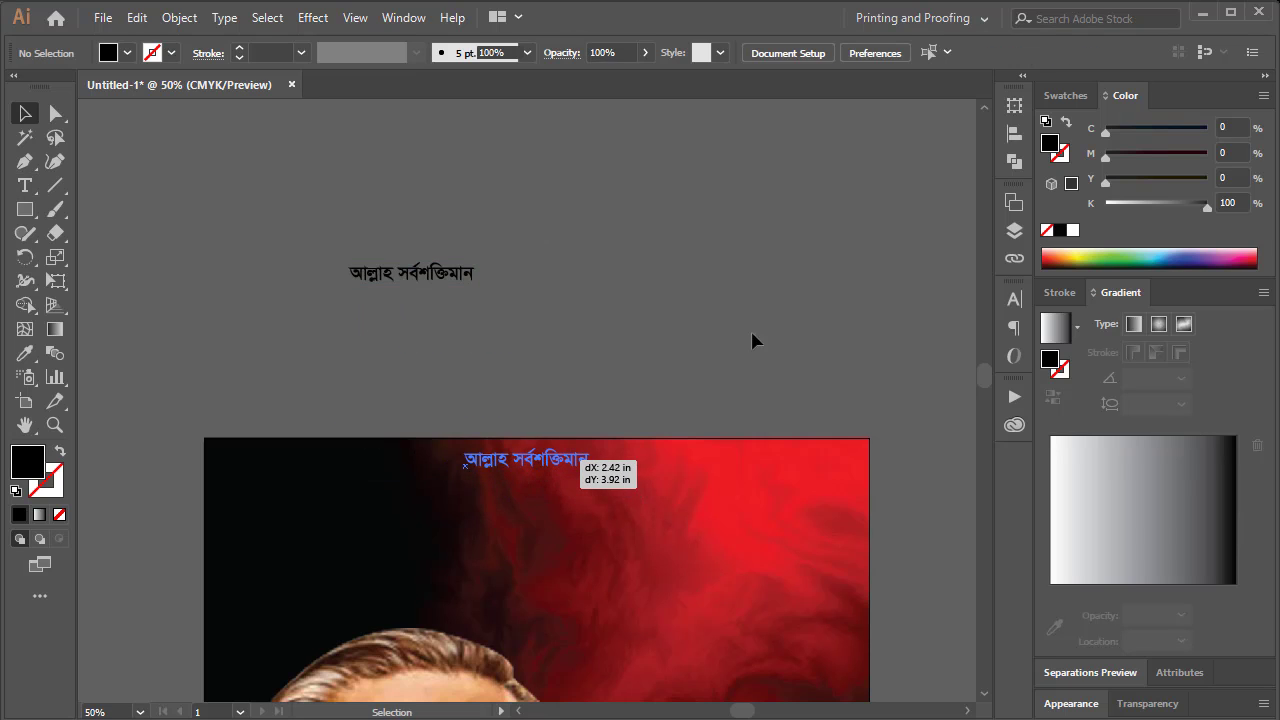
{"action": "left_click", "coordinate": [1105, 207]}
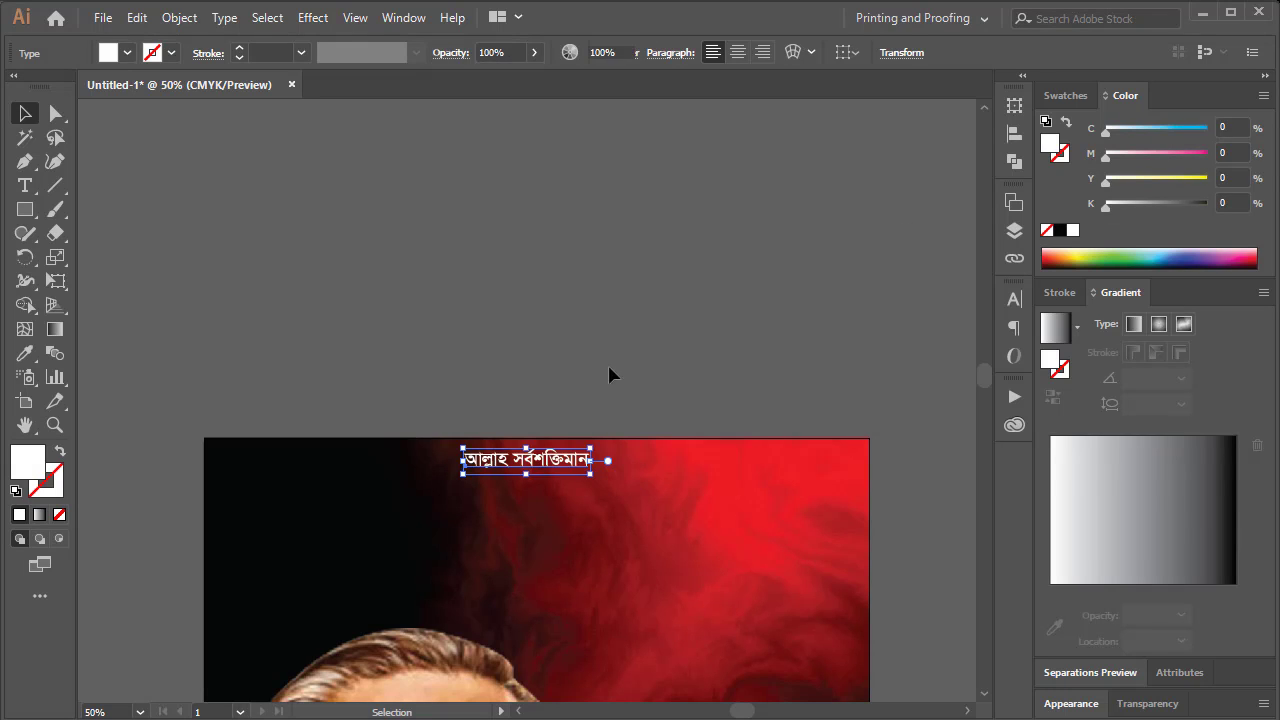
Fine-tune the heading's size and width at the top of the poster
{"action": "left_click_drag", "start_coordinate": [404, 408], "coordinate": [781, 580]}
{"action": "key", "text": "Tab"}
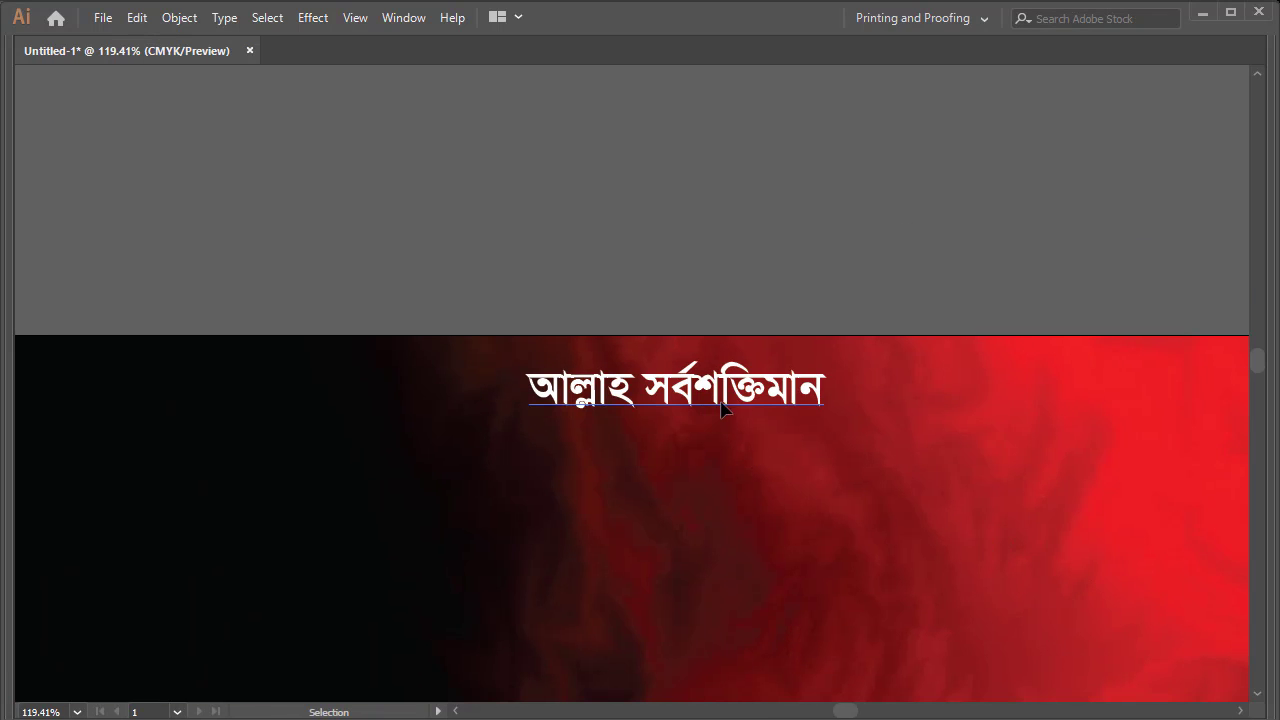
{"action": "left_click", "coordinate": [722, 402]}
{"action": "left_click_drag", "start_coordinate": [826, 392], "coordinate": [770, 392]}
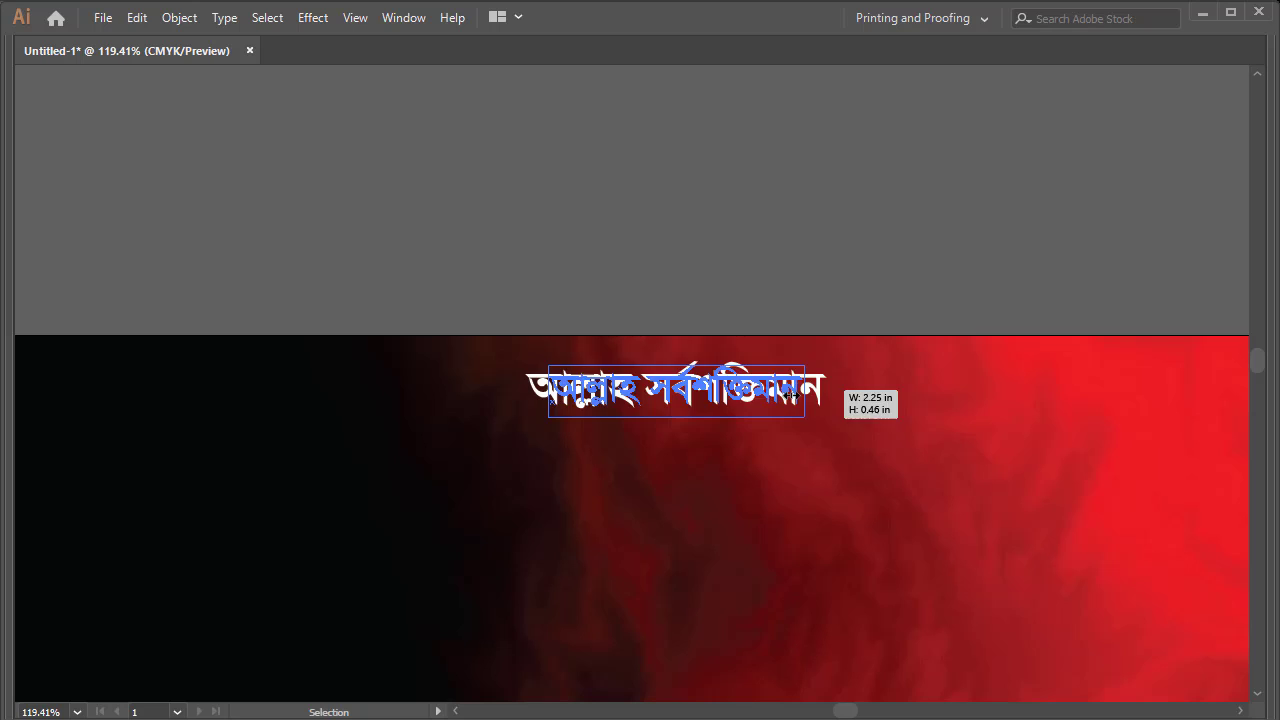
{"action": "left_click", "coordinate": [737, 220]}
{"action": "key", "text": "z"}
{"action": "left_click", "coordinate": [605, 390], "text": "alt"}
{"action": "left_click", "coordinate": [600, 390], "text": "alt"}
{"action": "scroll", "coordinate": [700, 360], "scroll_direction": "down", "scroll_amount": 2}
{"action": "key", "text": "v"}
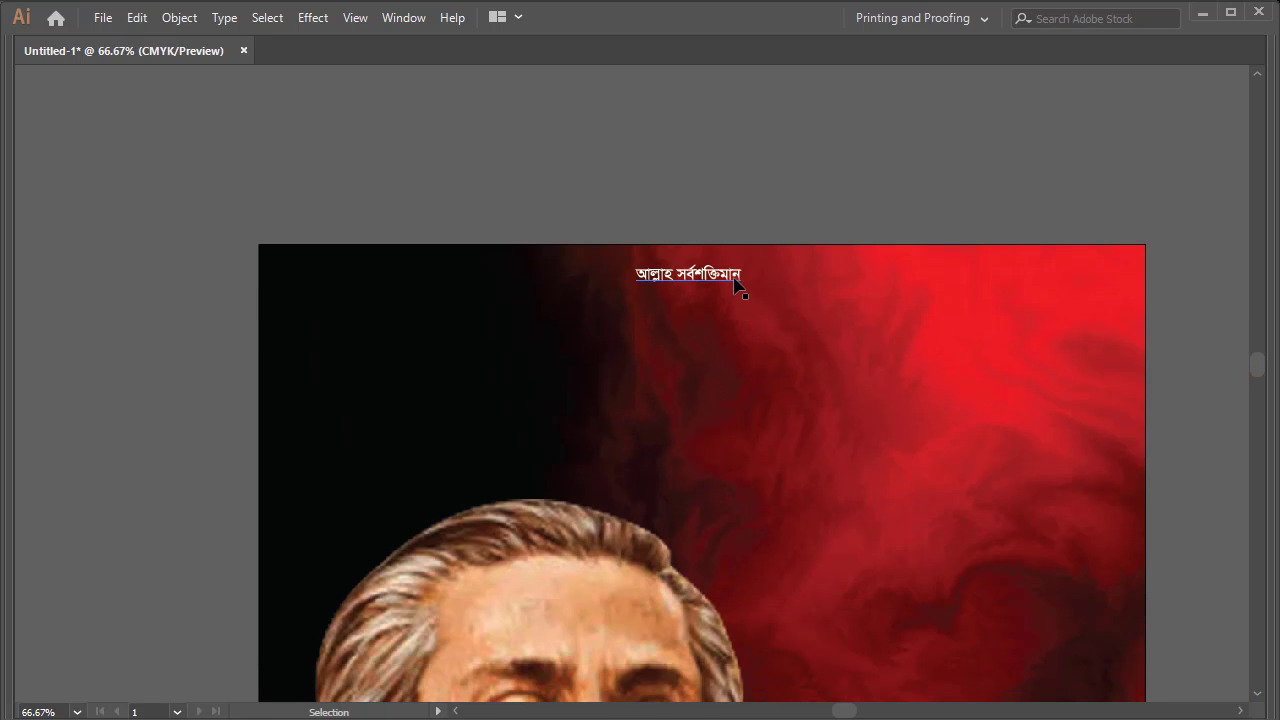
{"action": "left_click", "coordinate": [740, 281]}
{"action": "left_click_drag", "start_coordinate": [742, 281], "coordinate": [750, 287]}
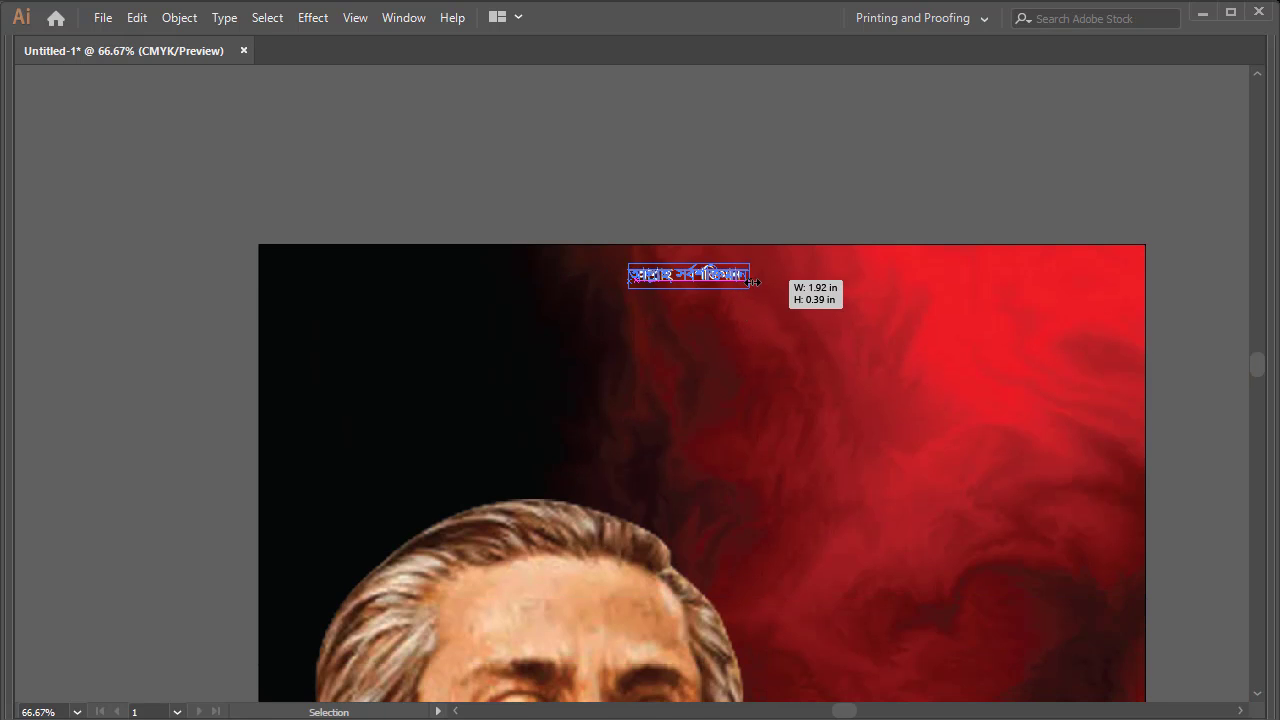
Copy the heading to the upper left and change it to 'জয় বাংলা'
{"action": "left_click_drag", "start_coordinate": [636, 287], "coordinate": [380, 318]}
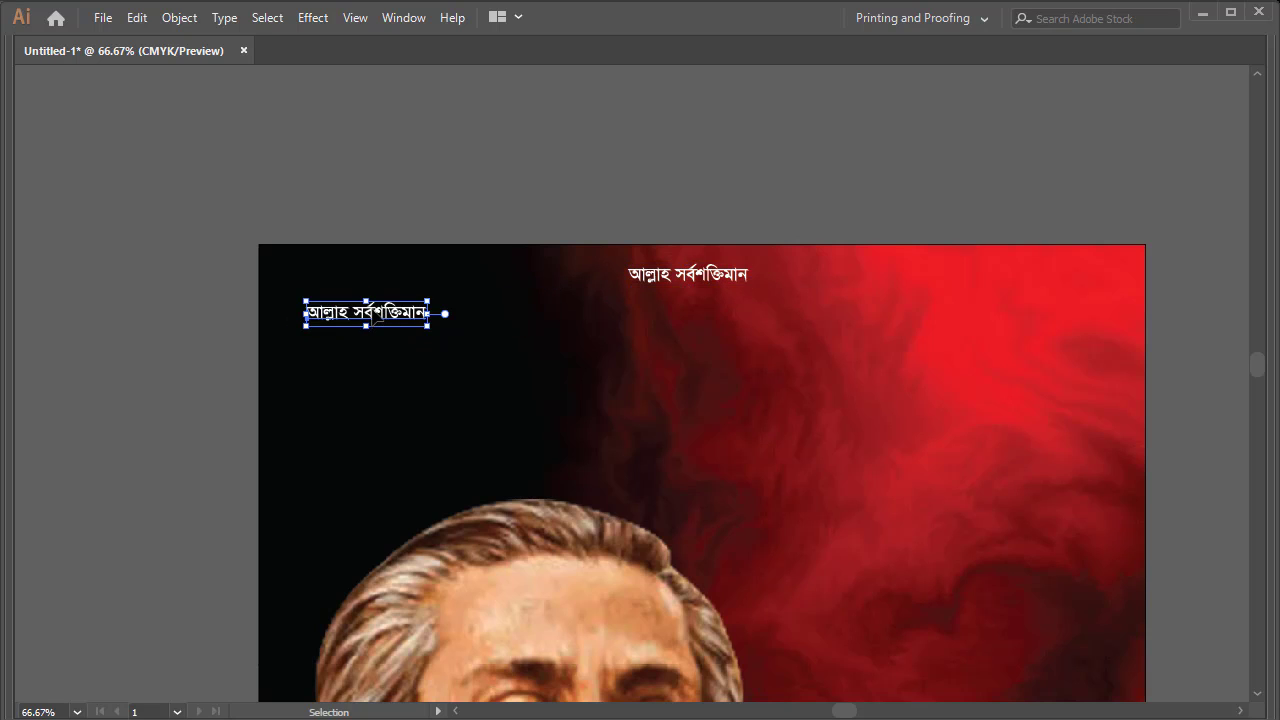
{"action": "double_click", "coordinate": [376, 318]}
{"action": "key", "text": "ctrl+a"}
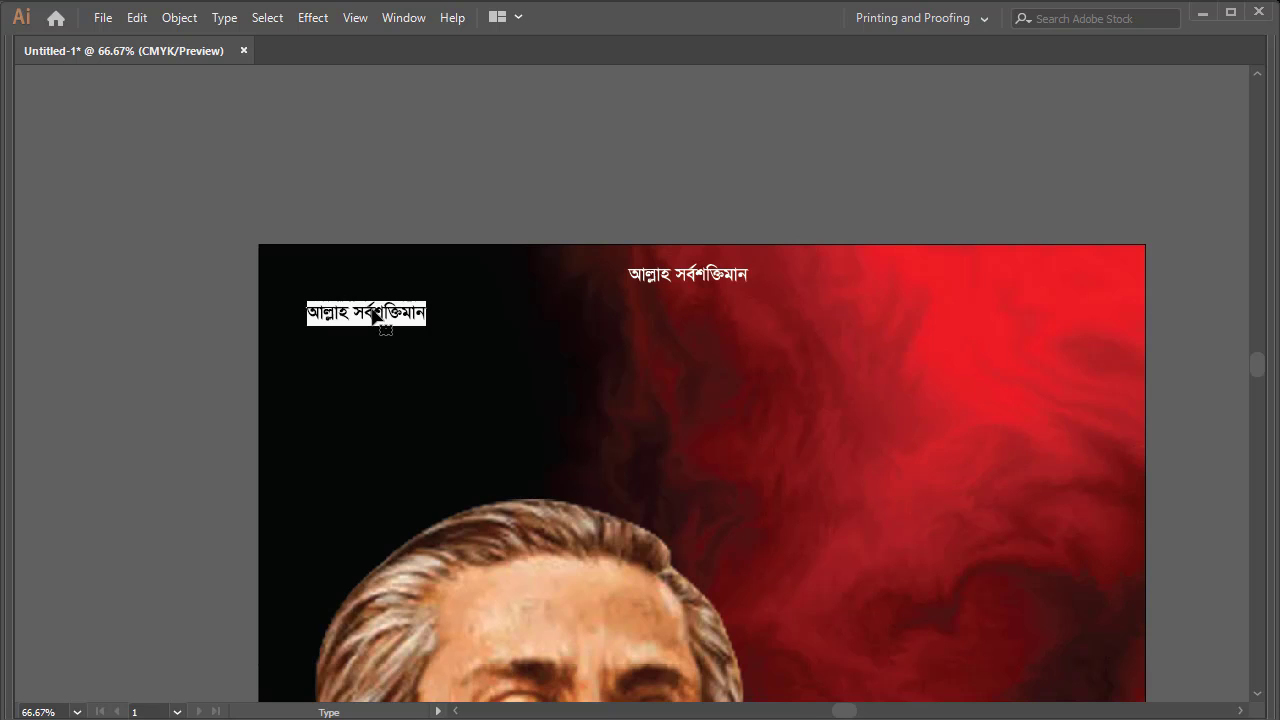
{"action": "type", "text": "জয় বাংলা"}
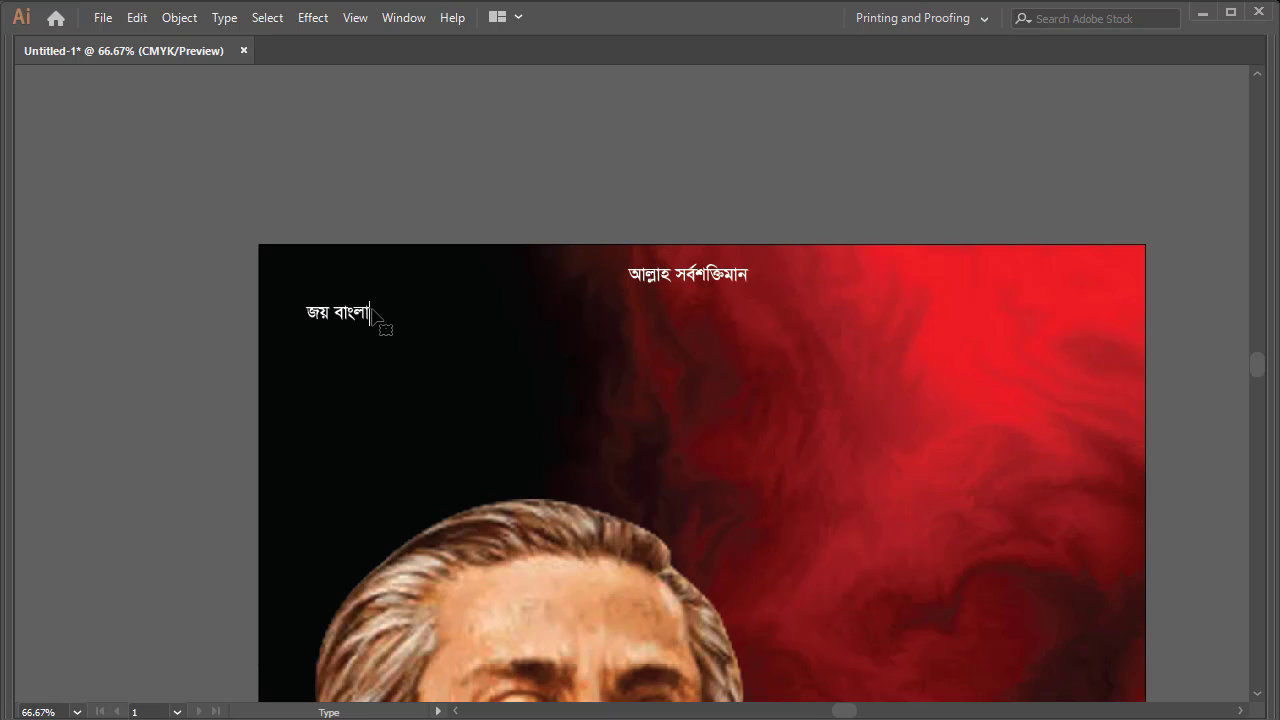
{"action": "key", "text": "Escape"}
{"action": "left_click_drag", "start_coordinate": [386, 330], "coordinate": [1143, 308]}
Duplicate the slogan to the right side and change it to 'জয় বঙ্গবন্ধু'
{"action": "key", "text": "t"}
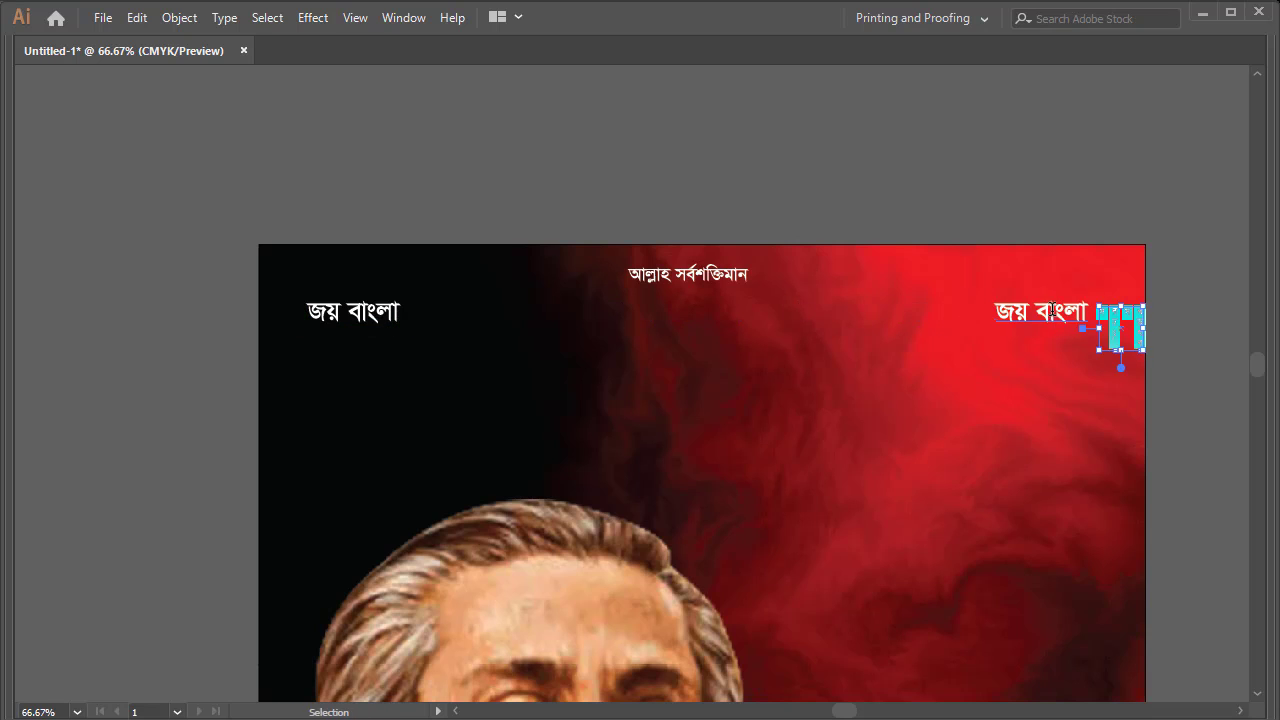
{"action": "key", "text": "ctrl+z"}
{"action": "left_click_drag", "start_coordinate": [1048, 312], "coordinate": [1144, 318]}
{"action": "type", "text": "বঙ্"}
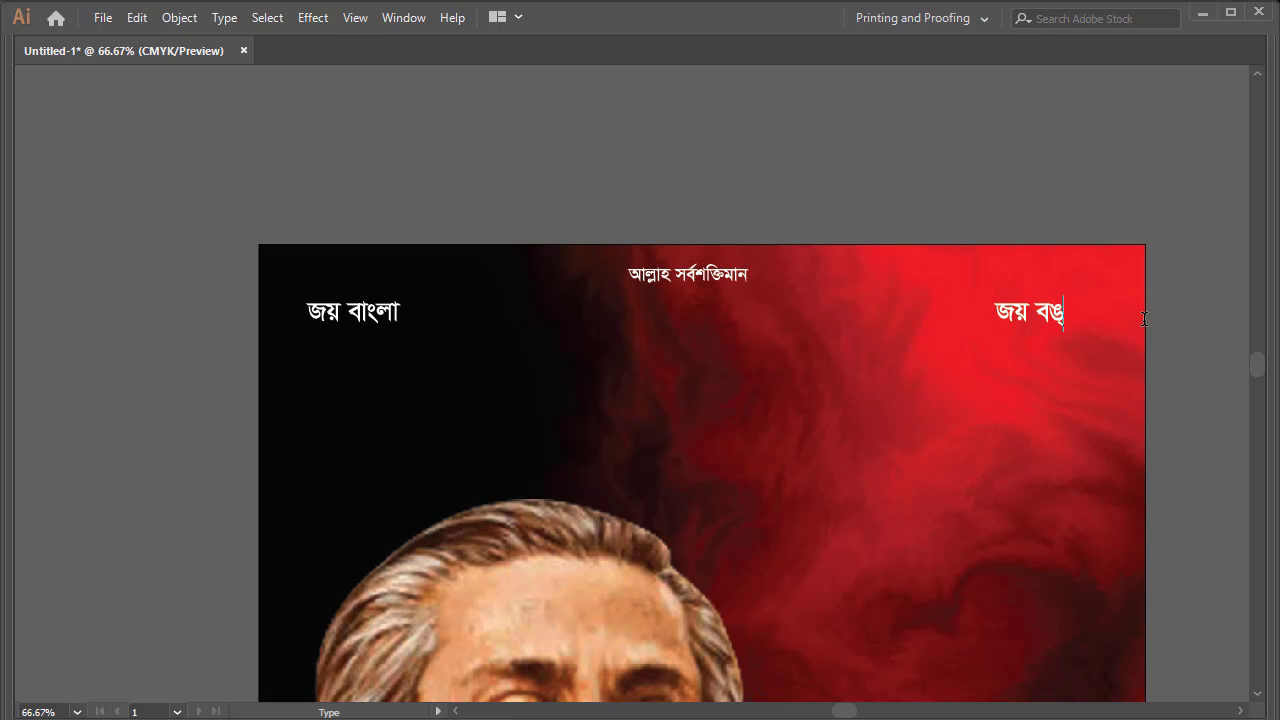
{"action": "type", "text": "গবন্ধু"}
{"action": "key", "text": "Escape"}
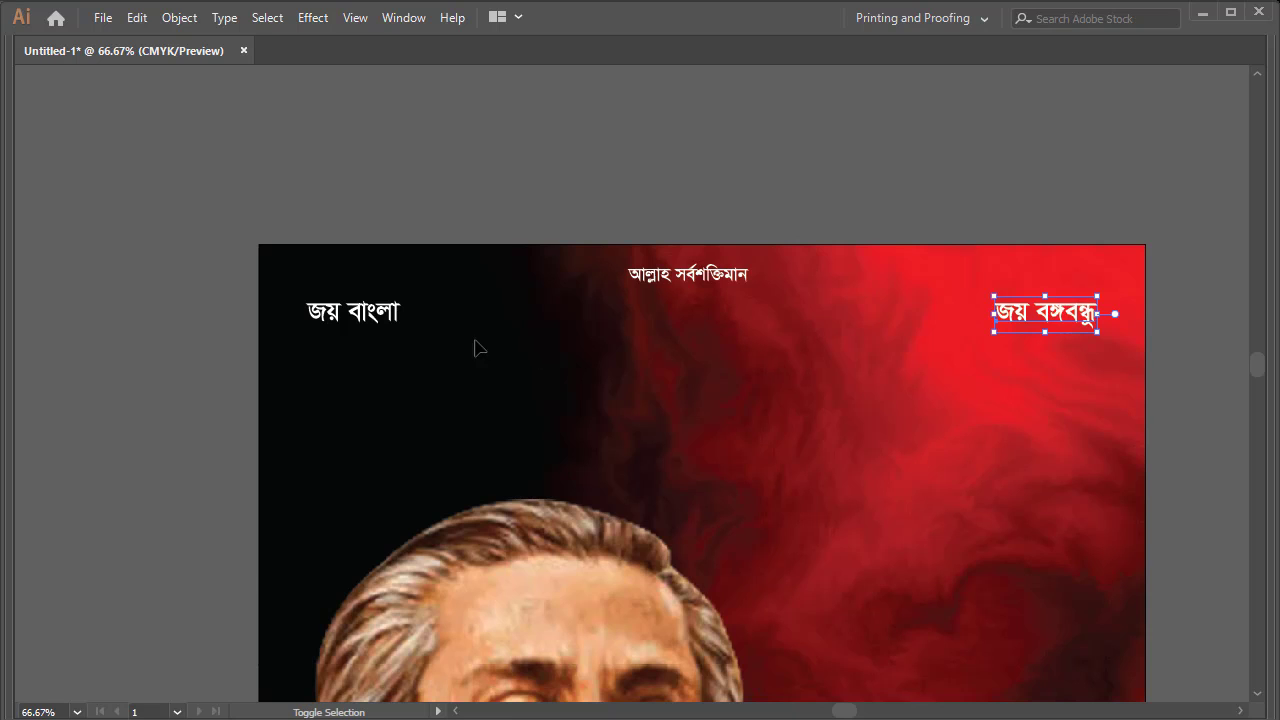
Reduce both slogans' font size four steps and move them up beside the heading
{"action": "left_click", "coordinate": [360, 312], "text": "shift"}
{"action": "key", "text": "Tab"}
{"action": "key", "text": "f"}
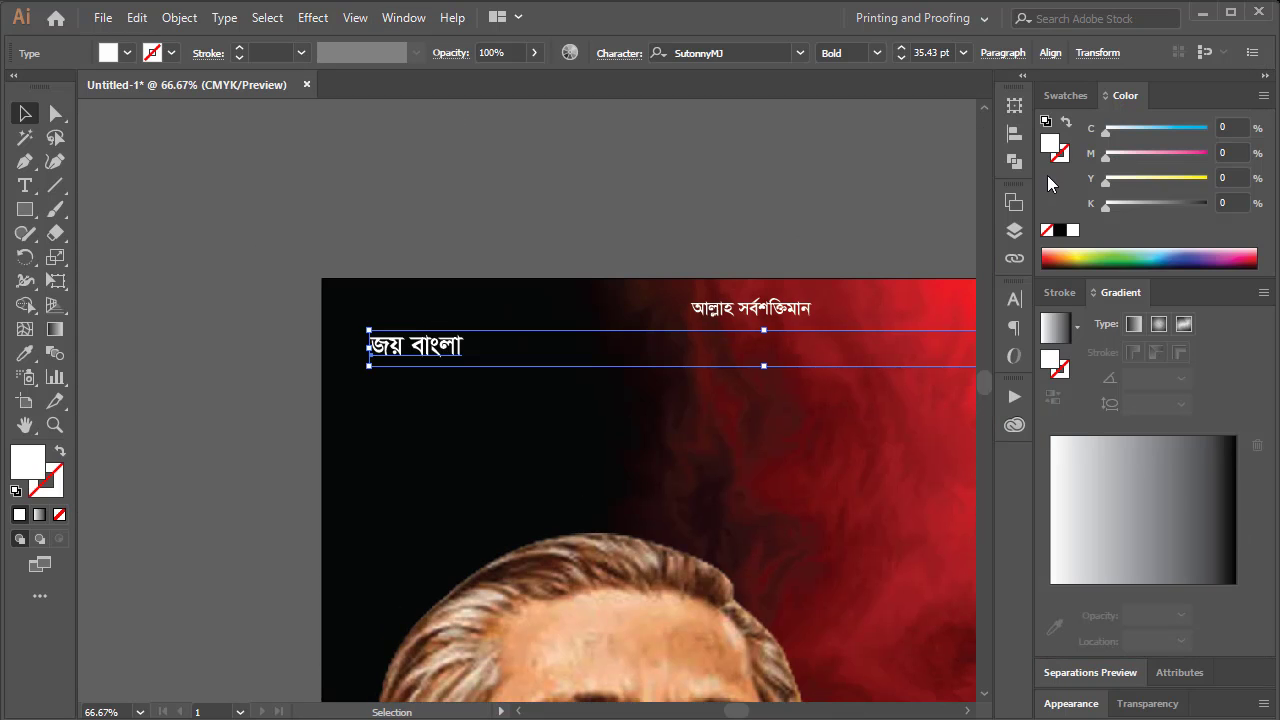
{"action": "left_click", "coordinate": [899, 58]}
{"action": "left_click", "coordinate": [899, 58]}
{"action": "left_click", "coordinate": [899, 58]}
{"action": "left_click", "coordinate": [899, 58]}
{"action": "key", "text": "Tab"}
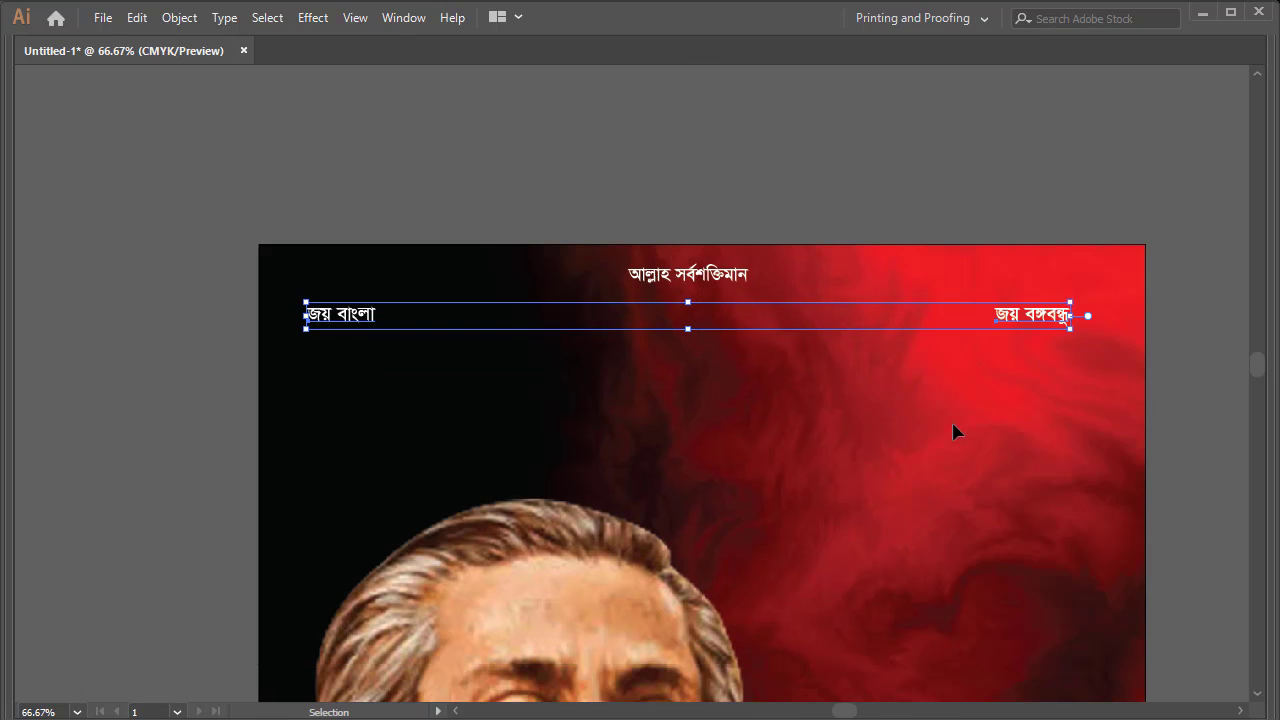
{"action": "mouse_move", "coordinate": [1030, 313]}
{"action": "left_mouse_down"}
{"action": "mouse_move", "coordinate": [1040, 290]}
{"action": "mouse_move", "coordinate": [1033, 306]}
{"action": "left_mouse_up"}
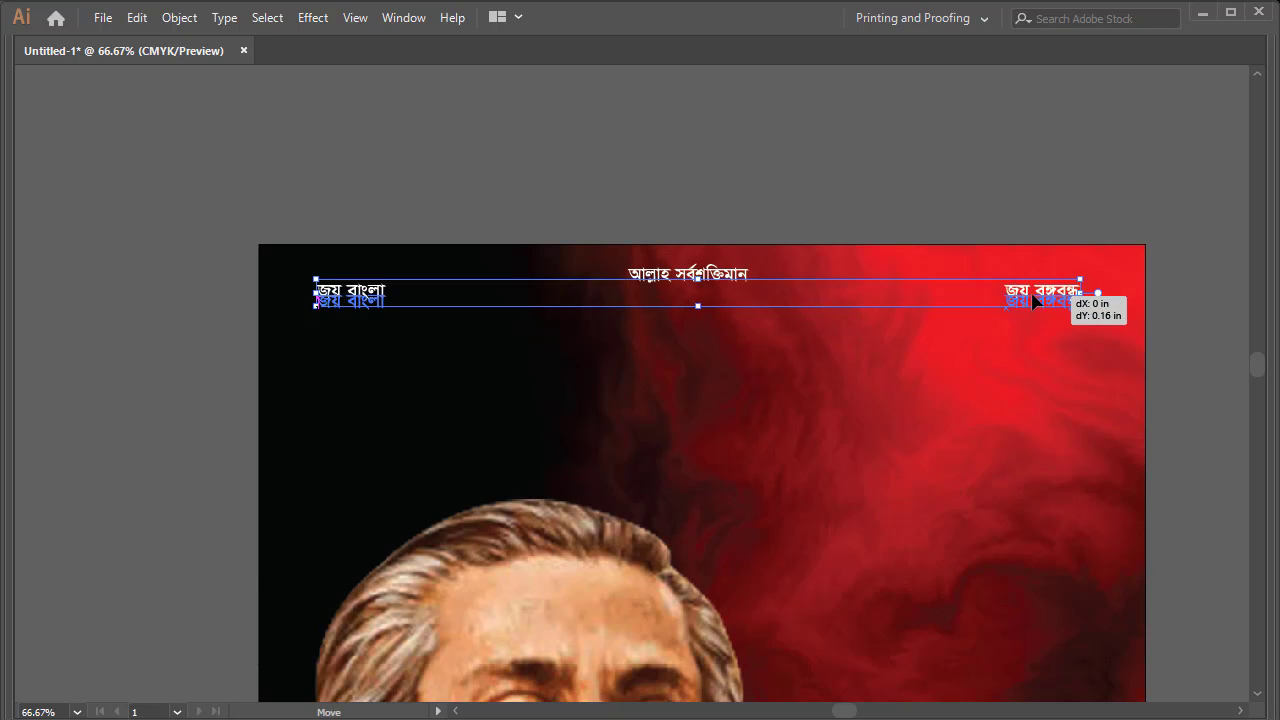
{"action": "left_click", "coordinate": [872, 399]}
Duplicate 'জয় বাংলা' downward, retype it as two-line 'শোকাবহ আগস্ট', and enlarge it
{"action": "left_click_drag", "start_coordinate": [377, 310], "coordinate": [442, 354]}
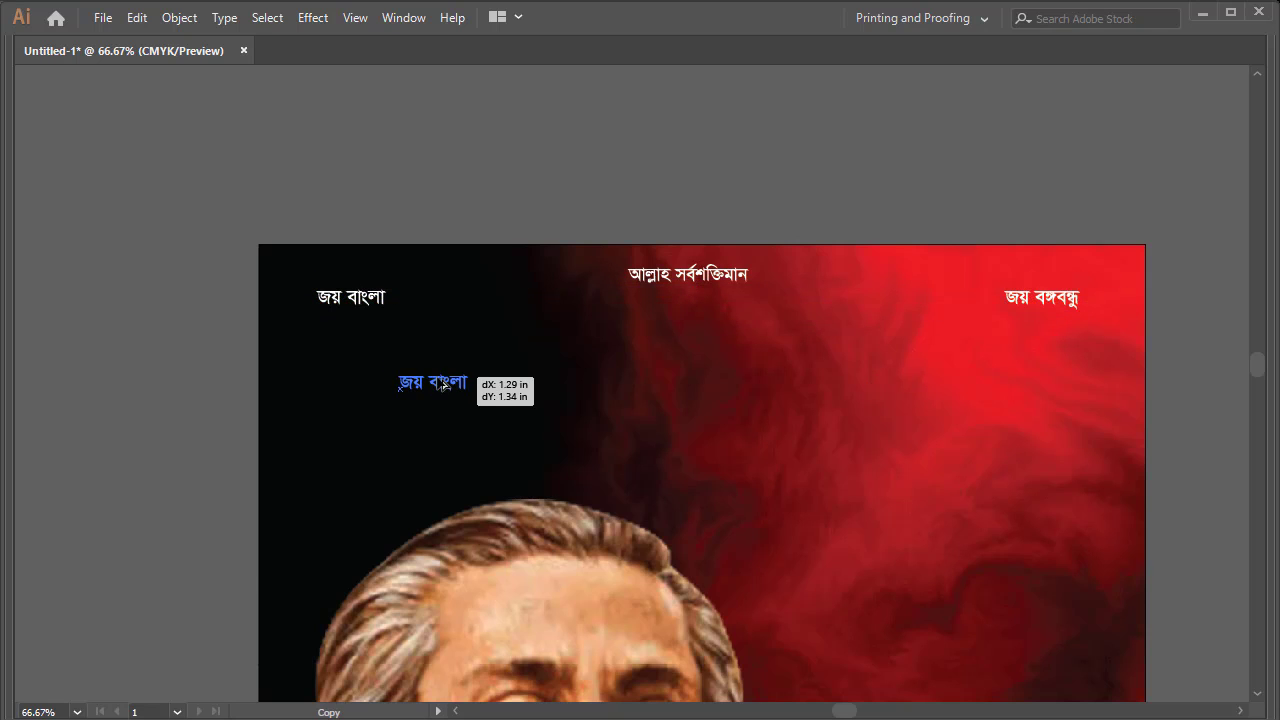
{"action": "double_click", "coordinate": [440, 352]}
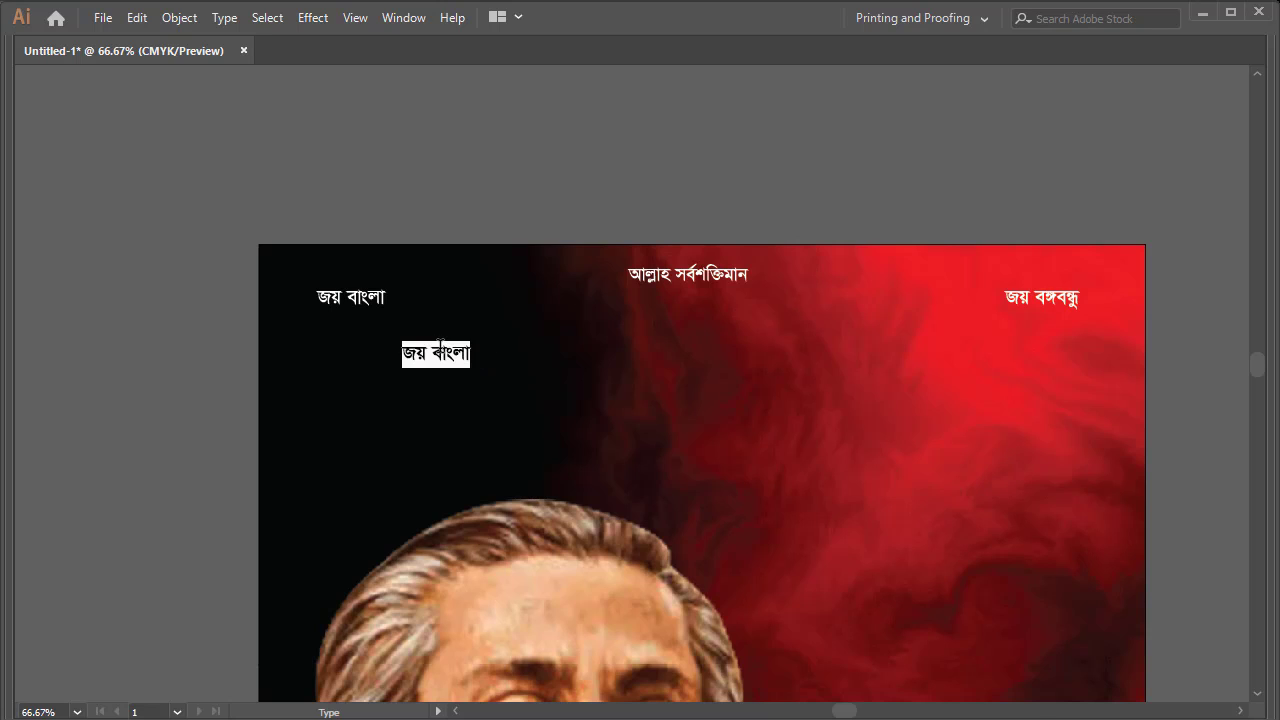
{"action": "type", "text": "জ"}
{"action": "key", "text": "Home"}
{"action": "key", "text": "shift+Right"}
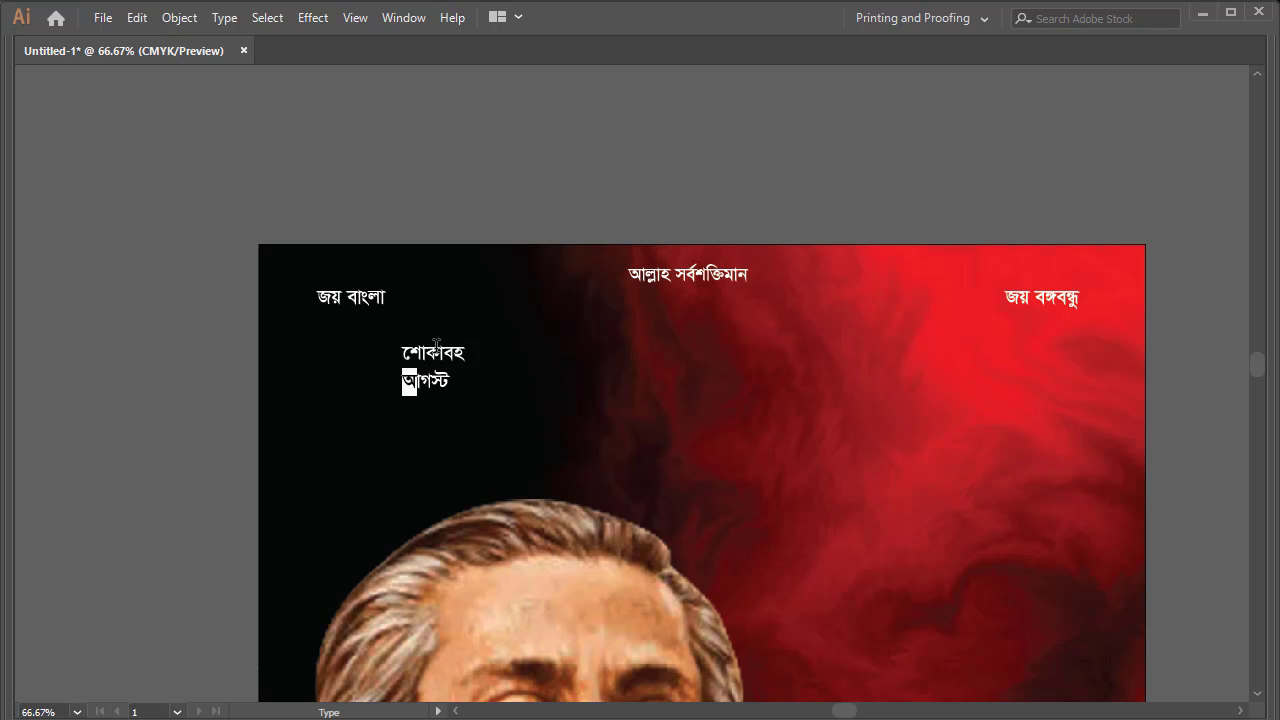
{"action": "key", "text": "Up"}
{"action": "key", "text": "Escape"}
{"action": "key", "text": "Tab"}
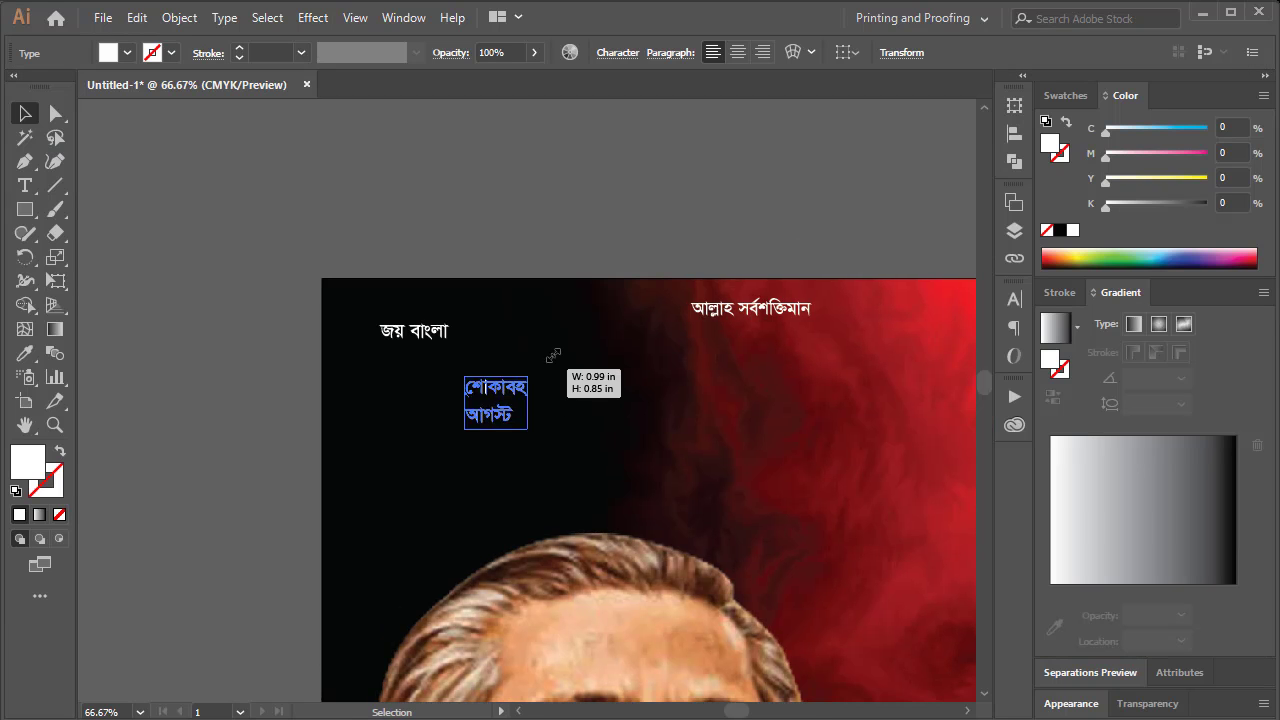
{"action": "left_click_drag", "start_coordinate": [553, 355], "coordinate": [588, 340]}
{"action": "left_click_drag", "start_coordinate": [480, 400], "coordinate": [462, 425]}
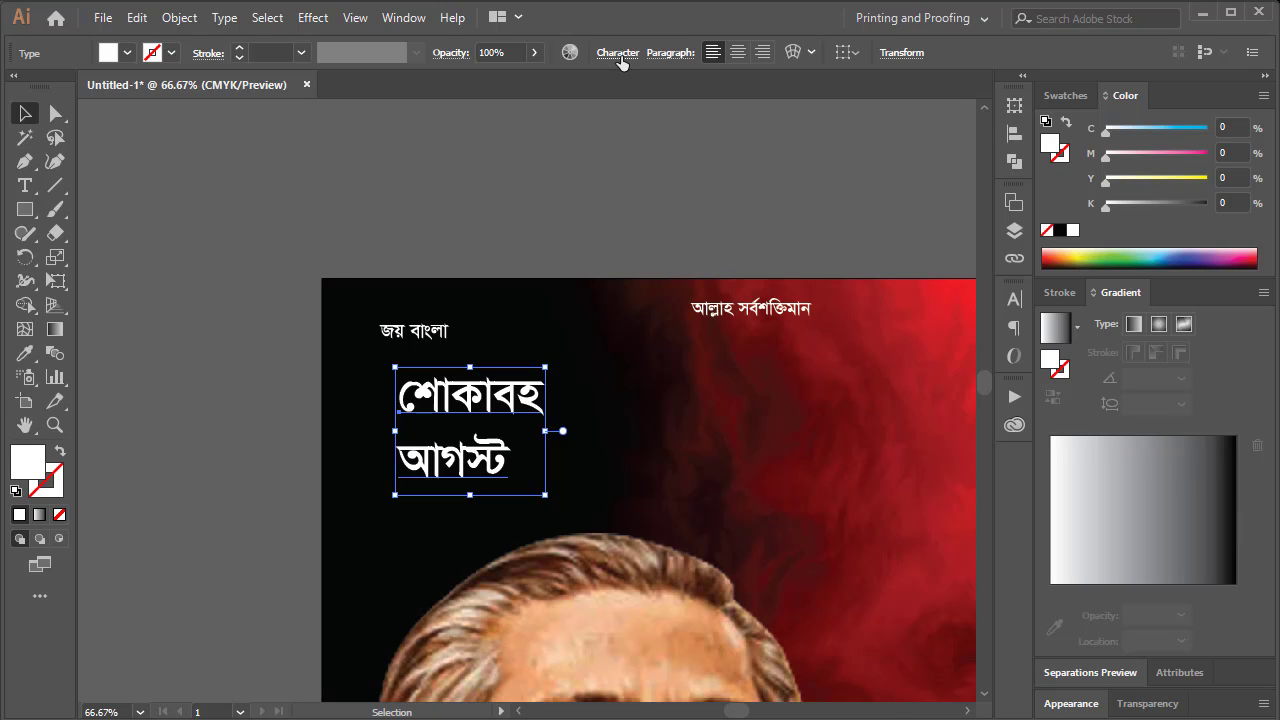
Apply the Fazlay Sejuti ANSI V1 font to the 'শোকাবহ আগস্ট' title
{"action": "left_click", "coordinate": [618, 54]}
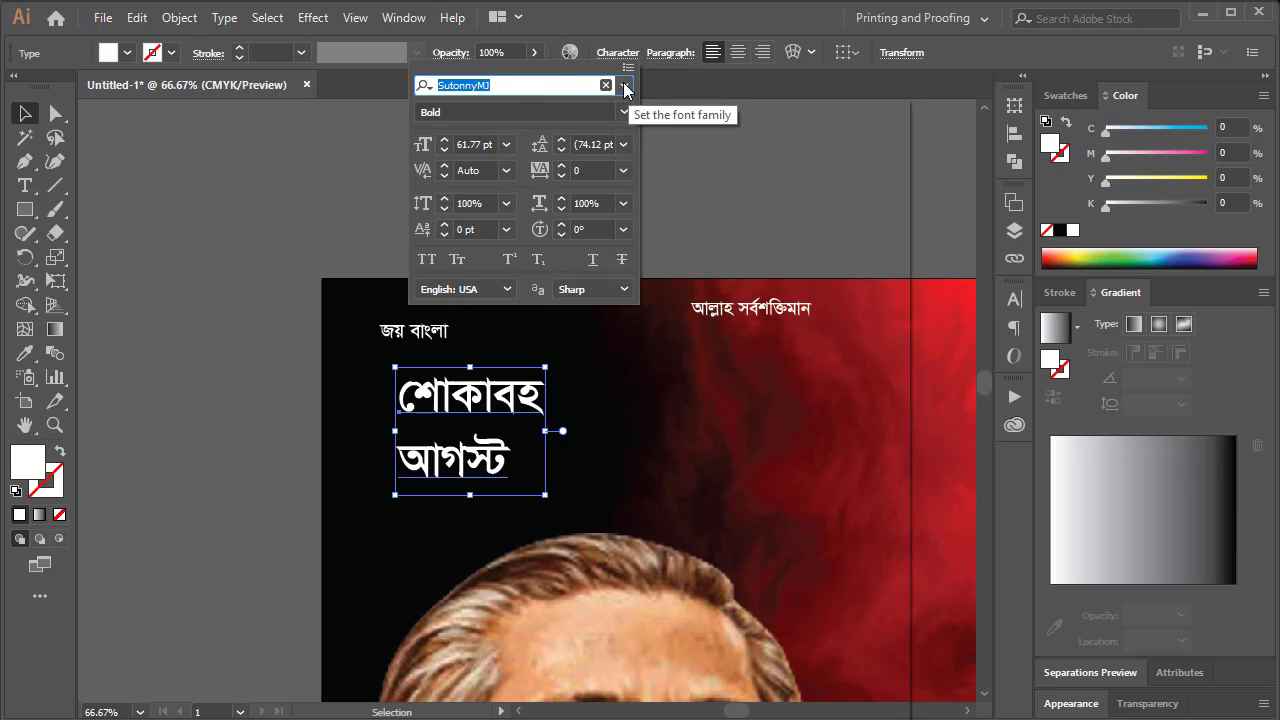
{"action": "left_click", "coordinate": [624, 86]}
{"action": "left_click", "coordinate": [495, 246]}
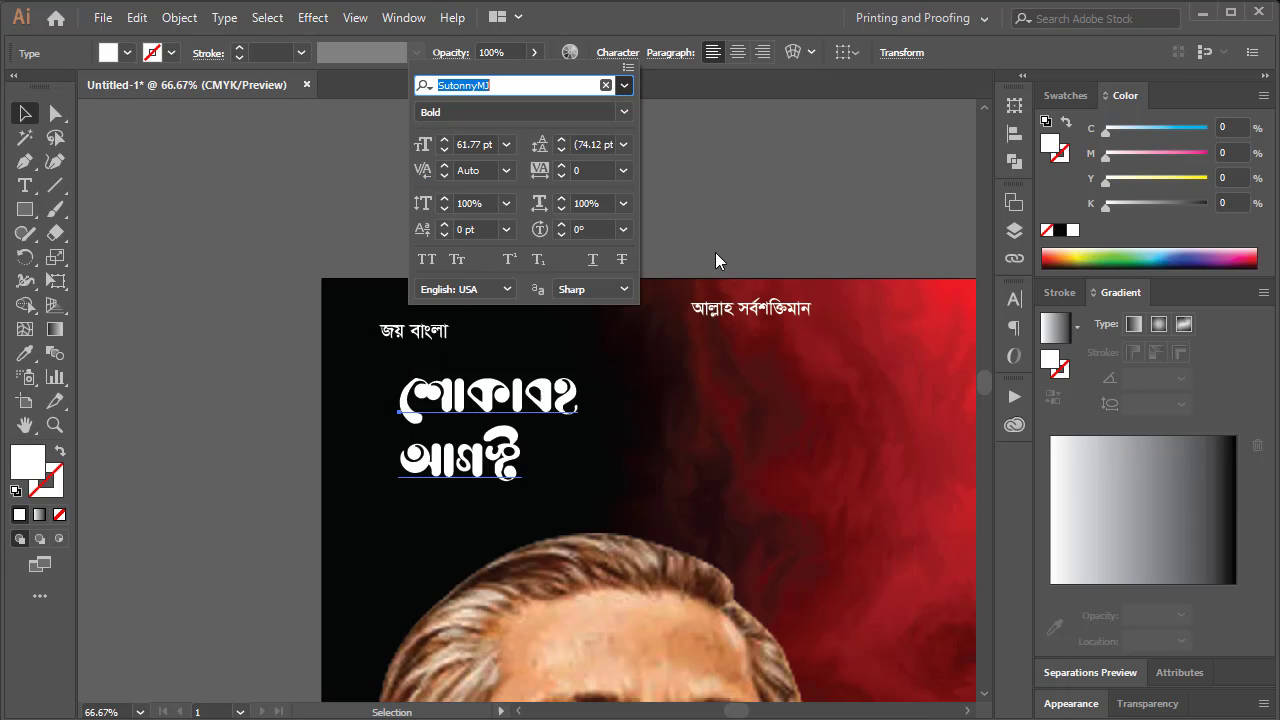
{"action": "left_click", "coordinate": [478, 422]}
{"action": "left_click_drag", "start_coordinate": [477, 422], "coordinate": [298, 348]}
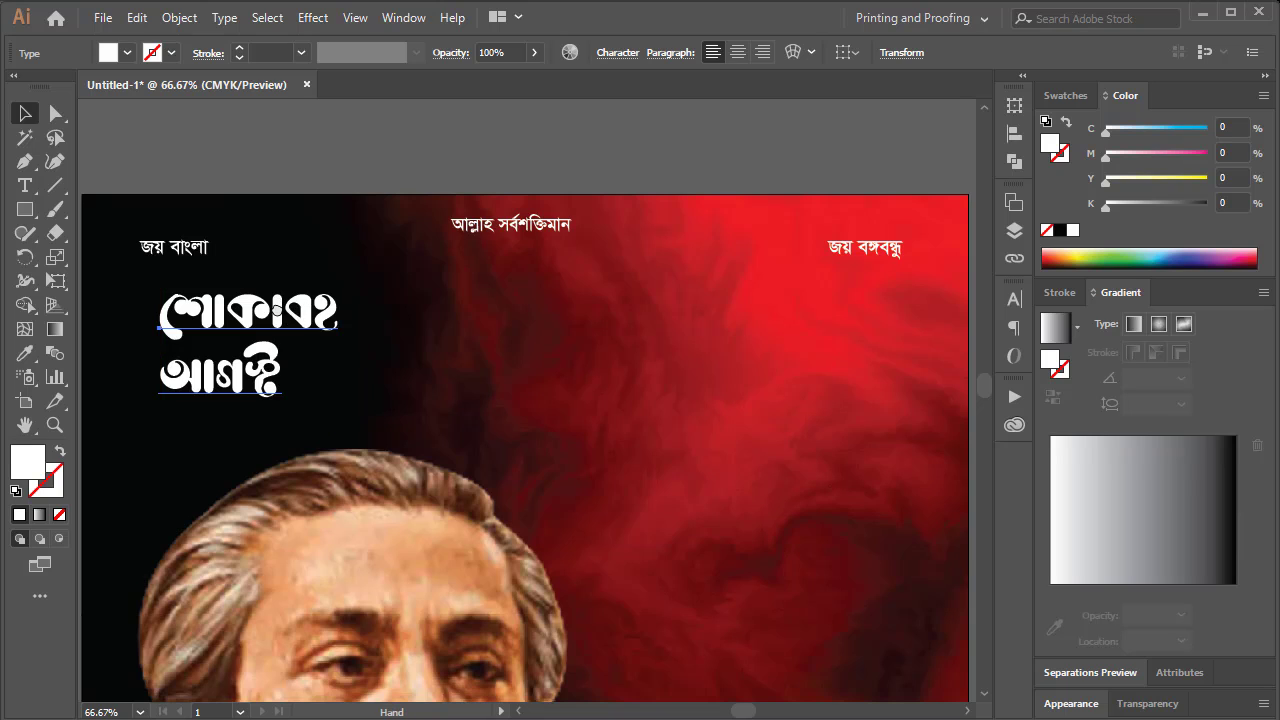
{"action": "scroll", "coordinate": [292, 316], "scroll_direction": "right", "scroll_amount": 2}
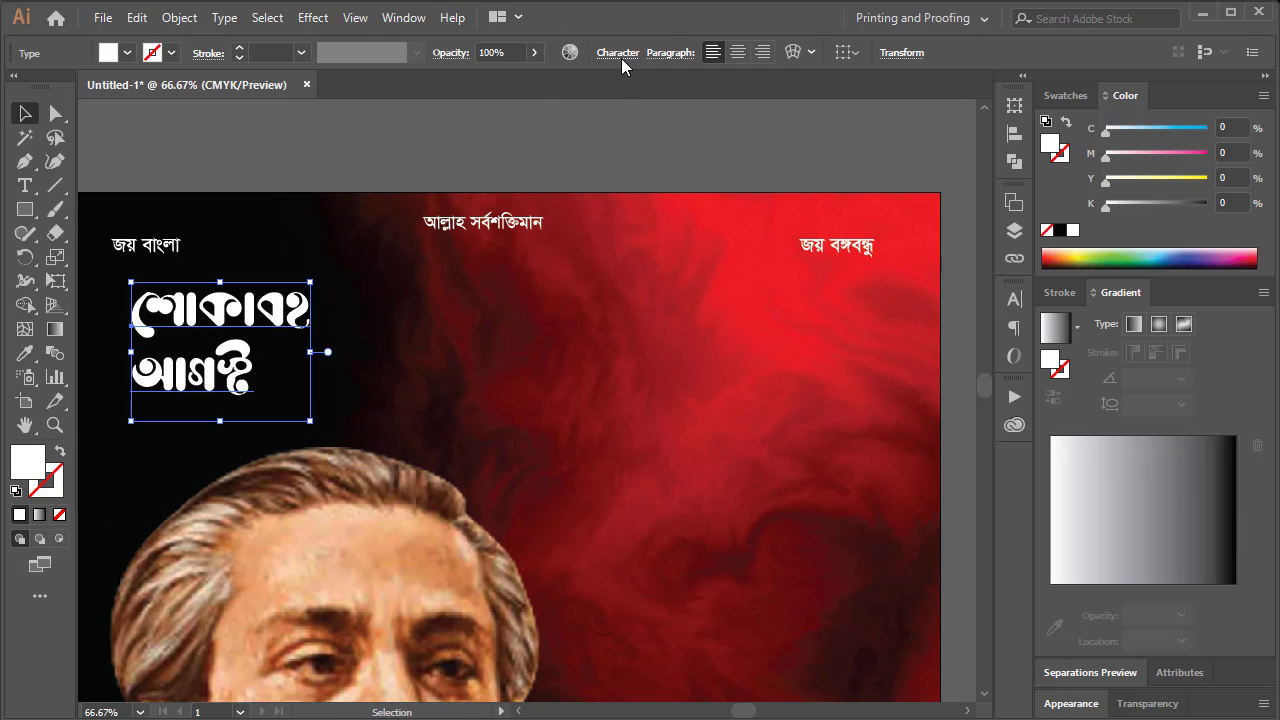
{"action": "left_click", "coordinate": [621, 57]}
{"action": "left_click", "coordinate": [625, 86]}
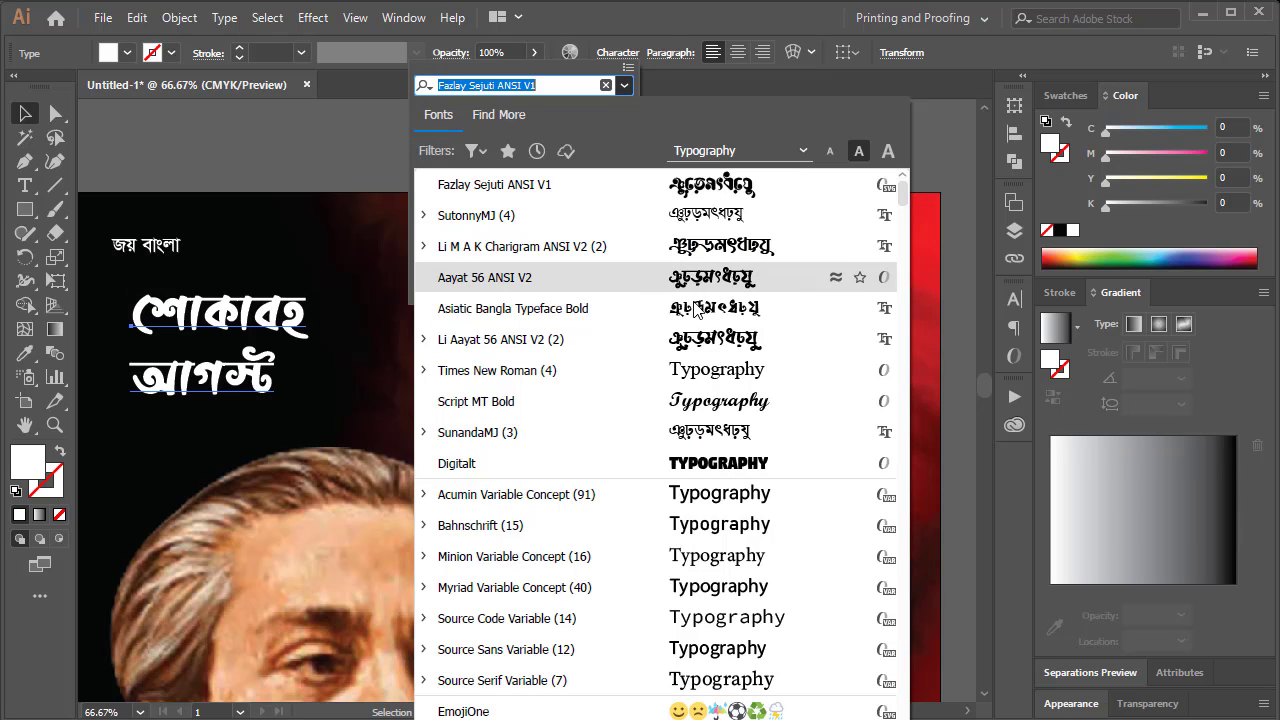
{"action": "left_click", "coordinate": [713, 193]}
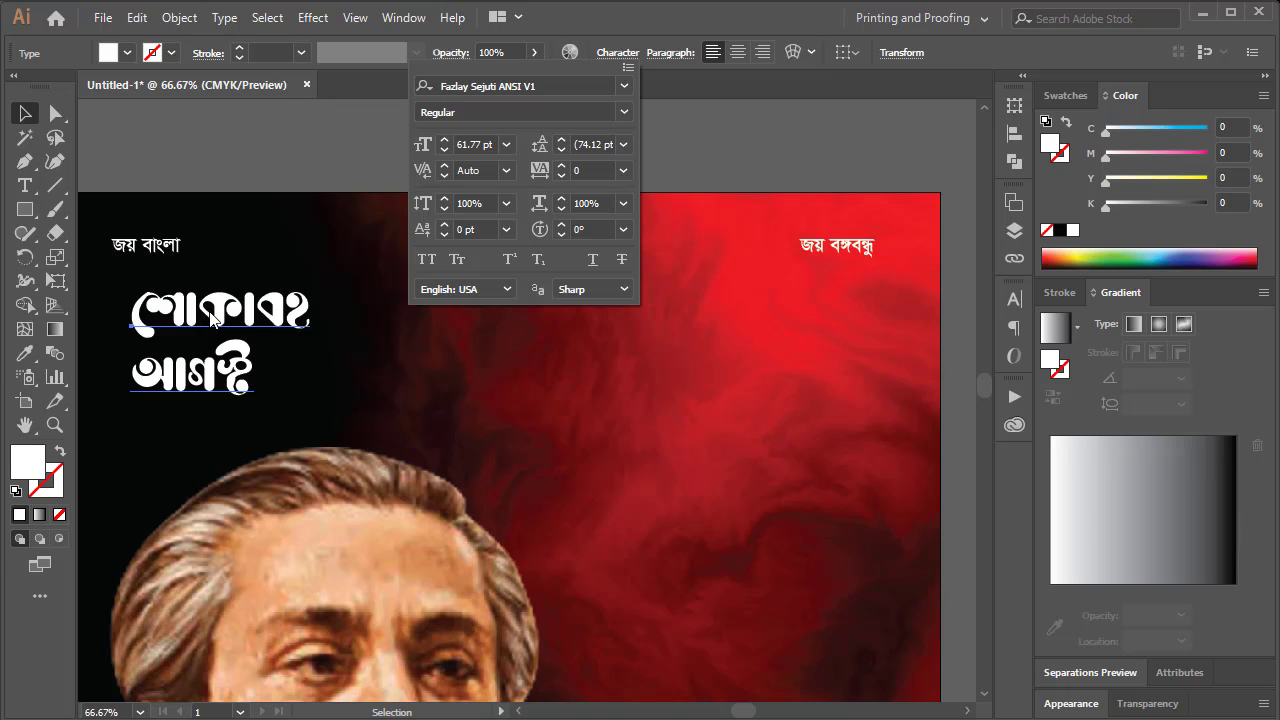
{"action": "key", "text": "Escape"}
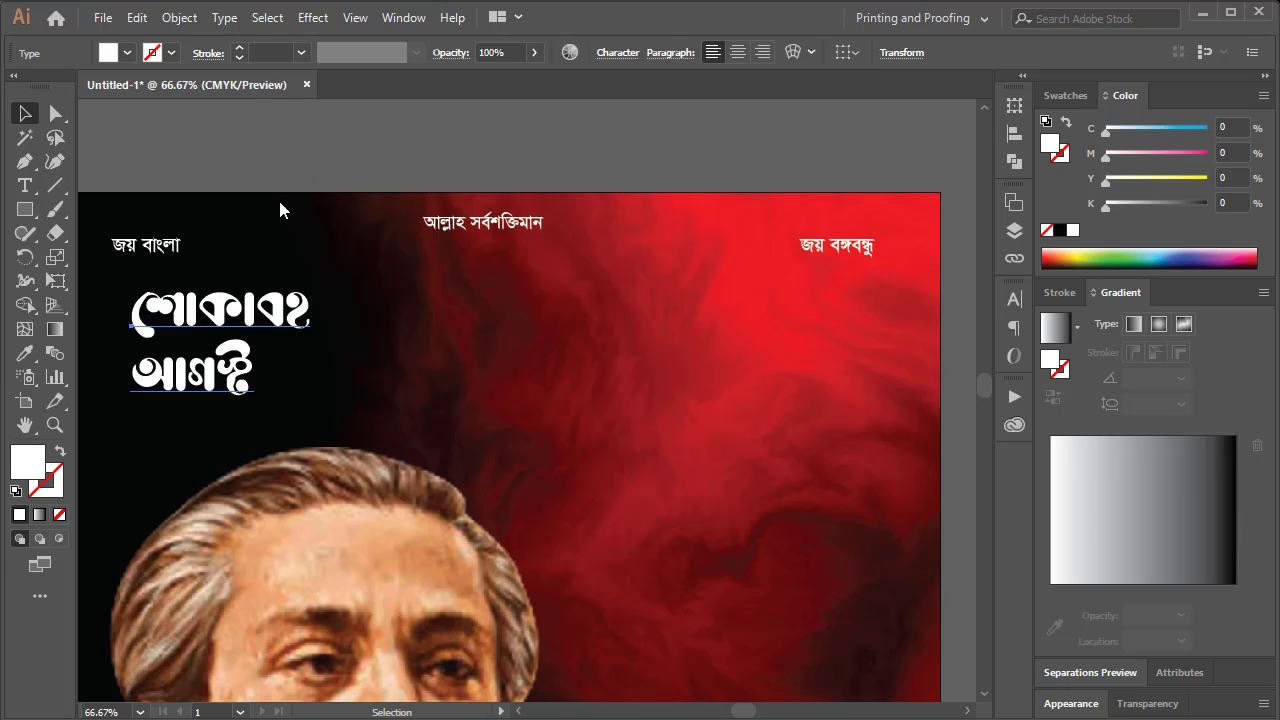
Convert the title to outlines and ungroup its two words
{"action": "right_click", "coordinate": [213, 316]}
{"action": "mouse_move", "coordinate": [279, 396]}
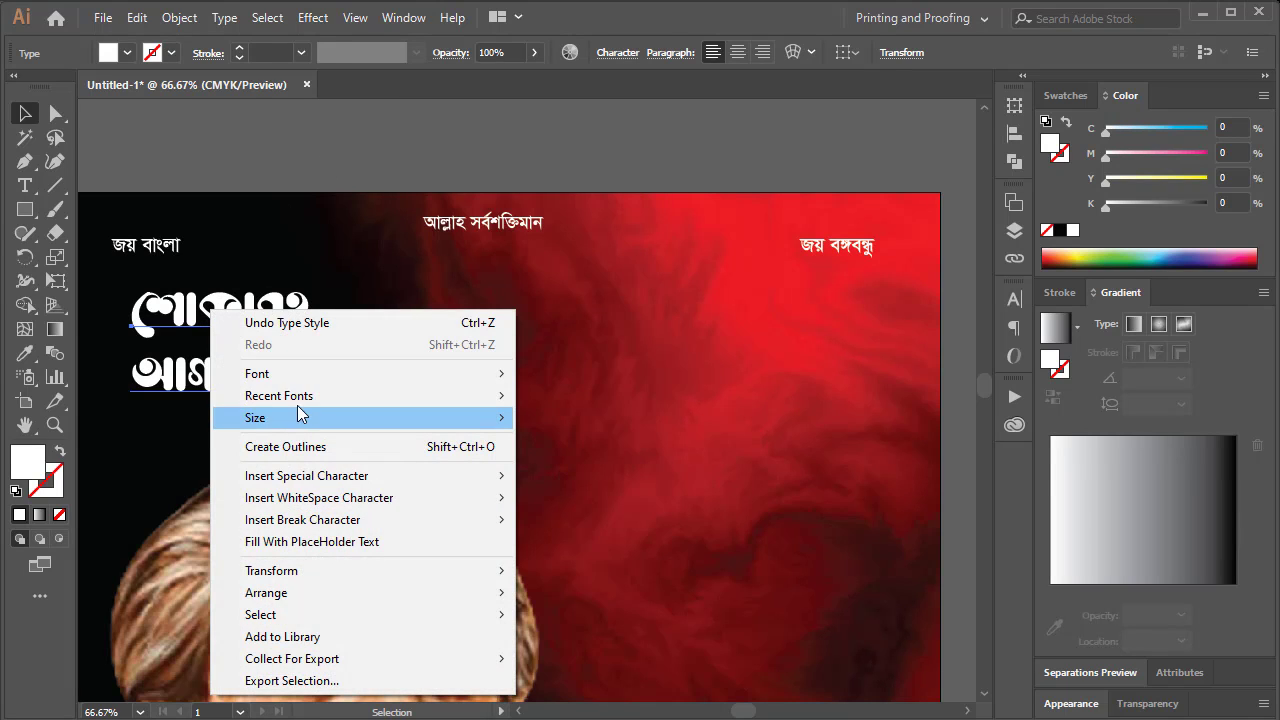
{"action": "left_click", "coordinate": [288, 447]}
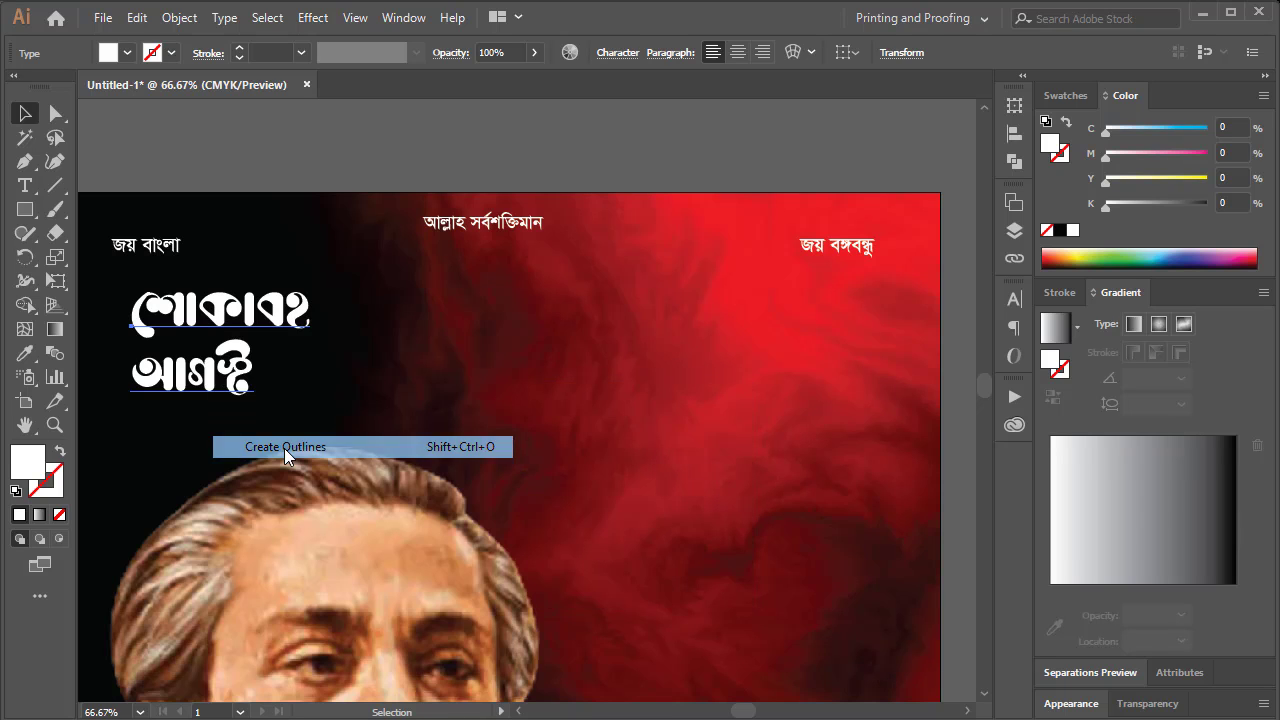
{"action": "right_click", "coordinate": [196, 298]}
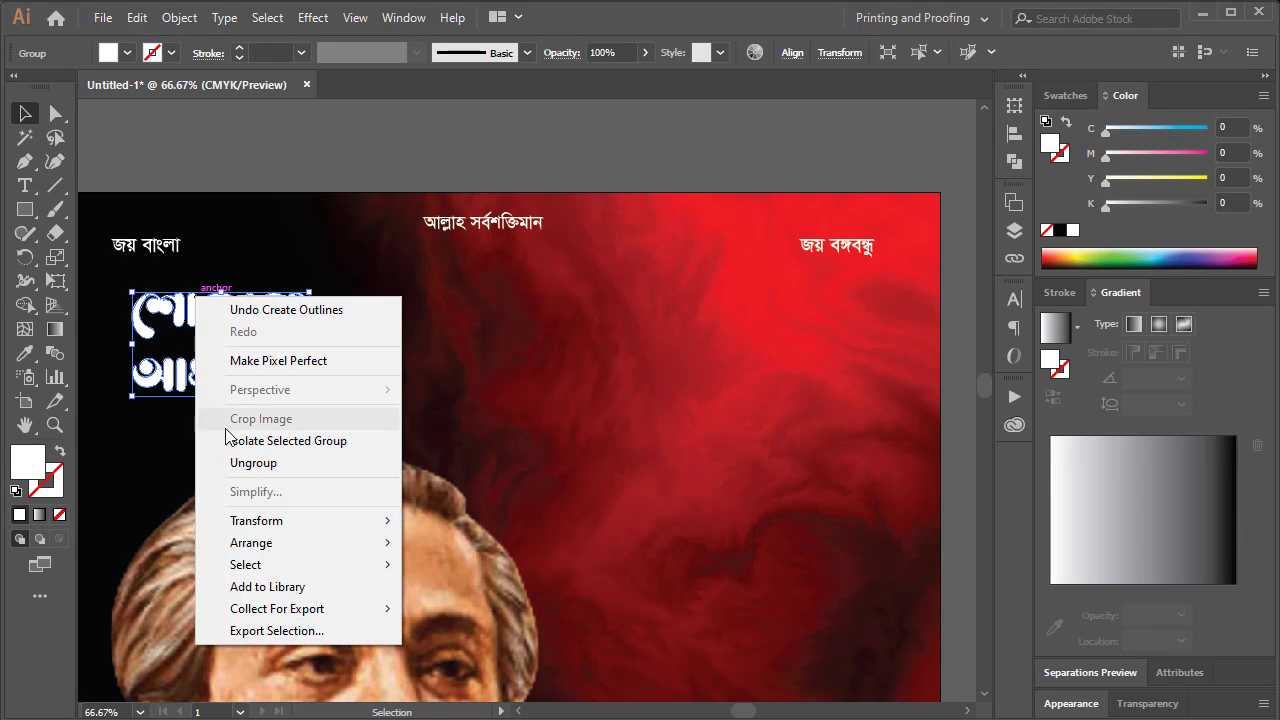
{"action": "left_click", "coordinate": [255, 463]}
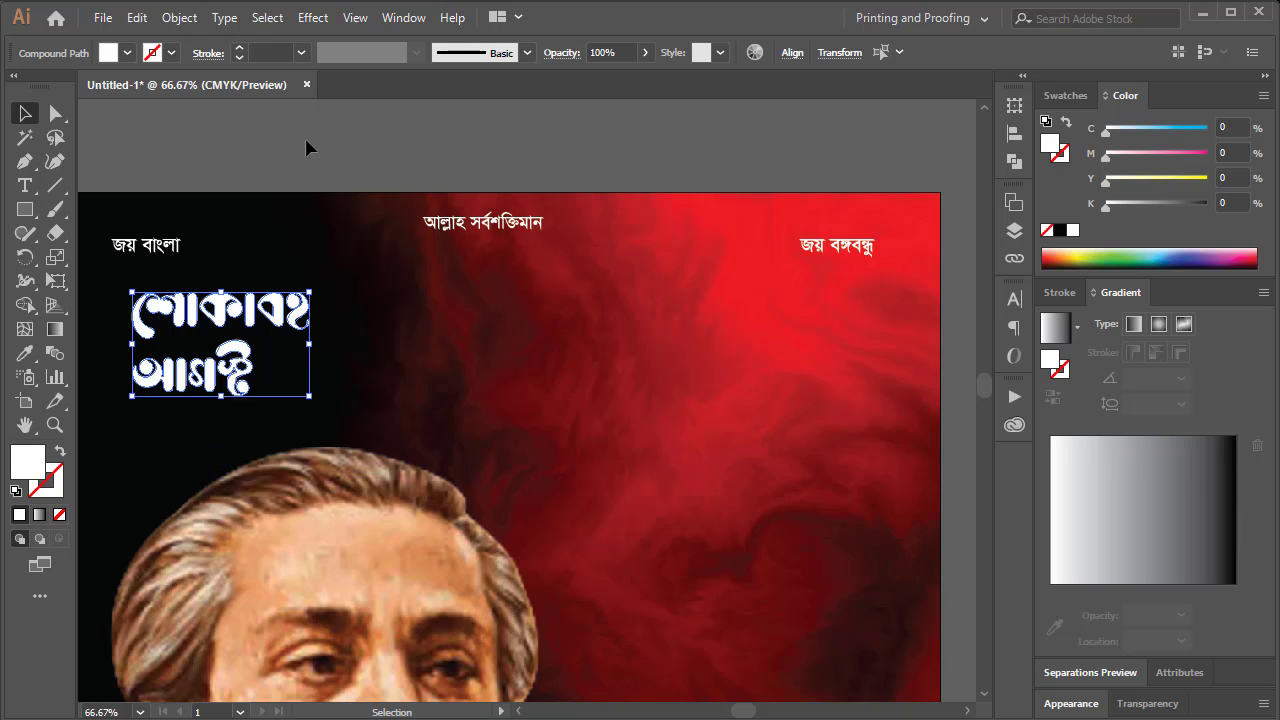
{"action": "left_click", "coordinate": [213, 459]}
Enlarge the second word 'আগস্ট' and resize 'শোকাবহ' to fit above it
{"action": "left_click_drag", "start_coordinate": [309, 418], "coordinate": [150, 365]}
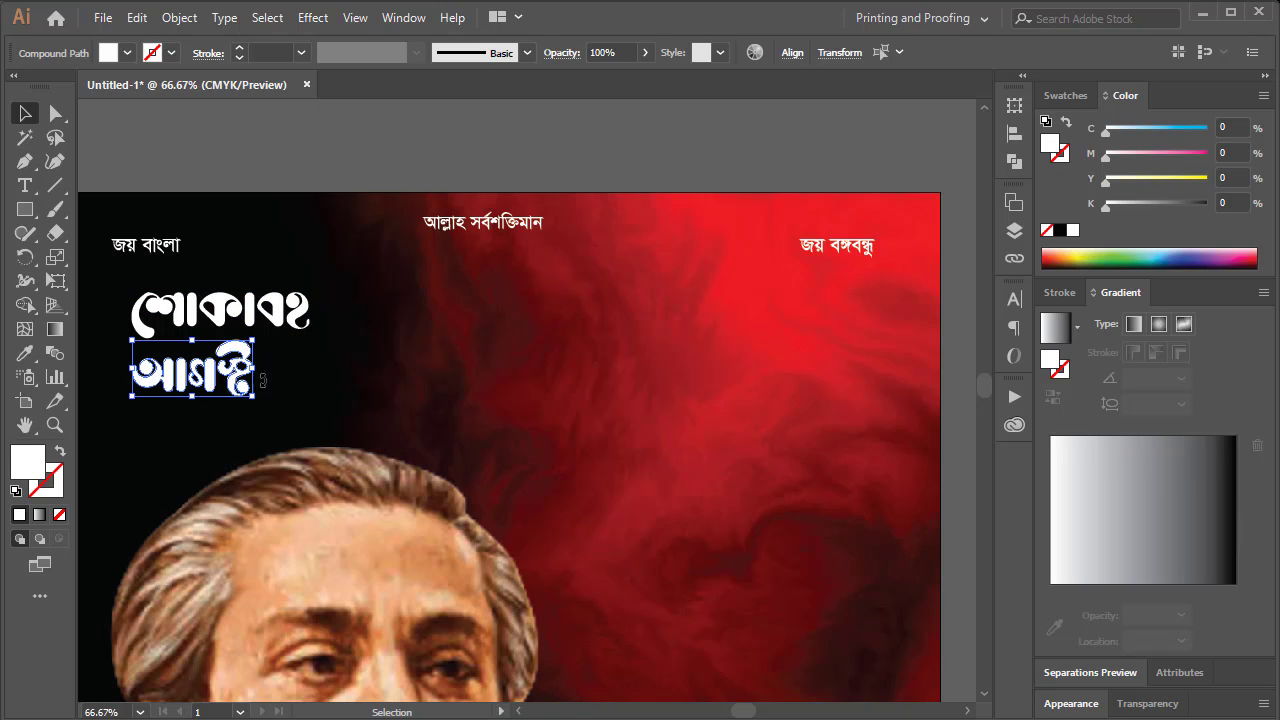
{"action": "left_click_drag", "start_coordinate": [258, 376], "coordinate": [440, 368]}
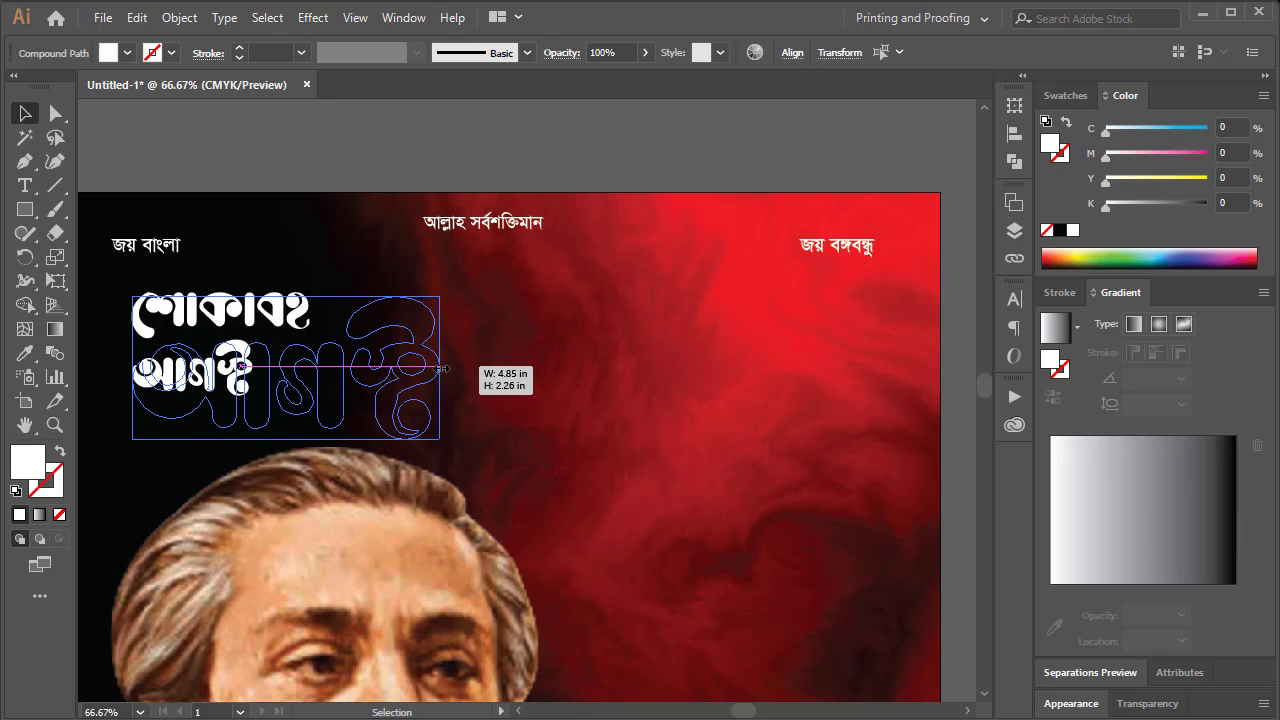
{"action": "key", "text": "Tab"}
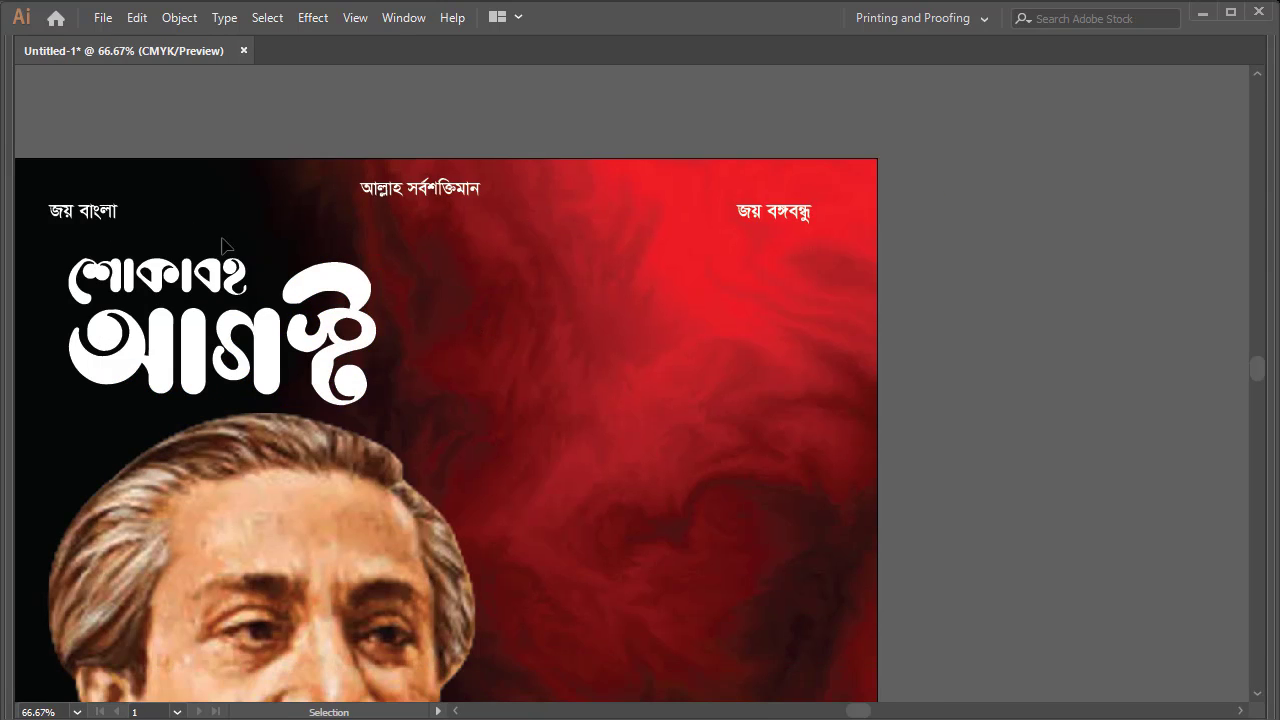
{"action": "left_click_drag", "start_coordinate": [252, 247], "coordinate": [43, 308]}
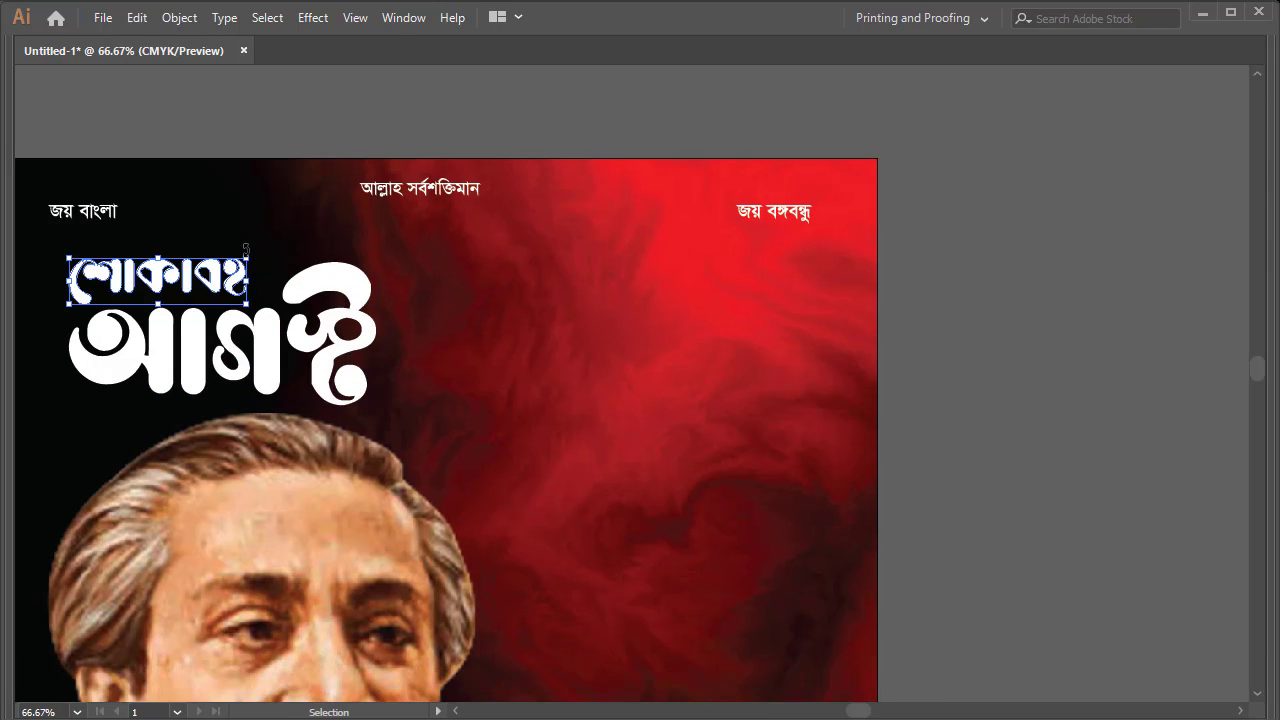
{"action": "left_click_drag", "start_coordinate": [247, 250], "coordinate": [275, 250]}
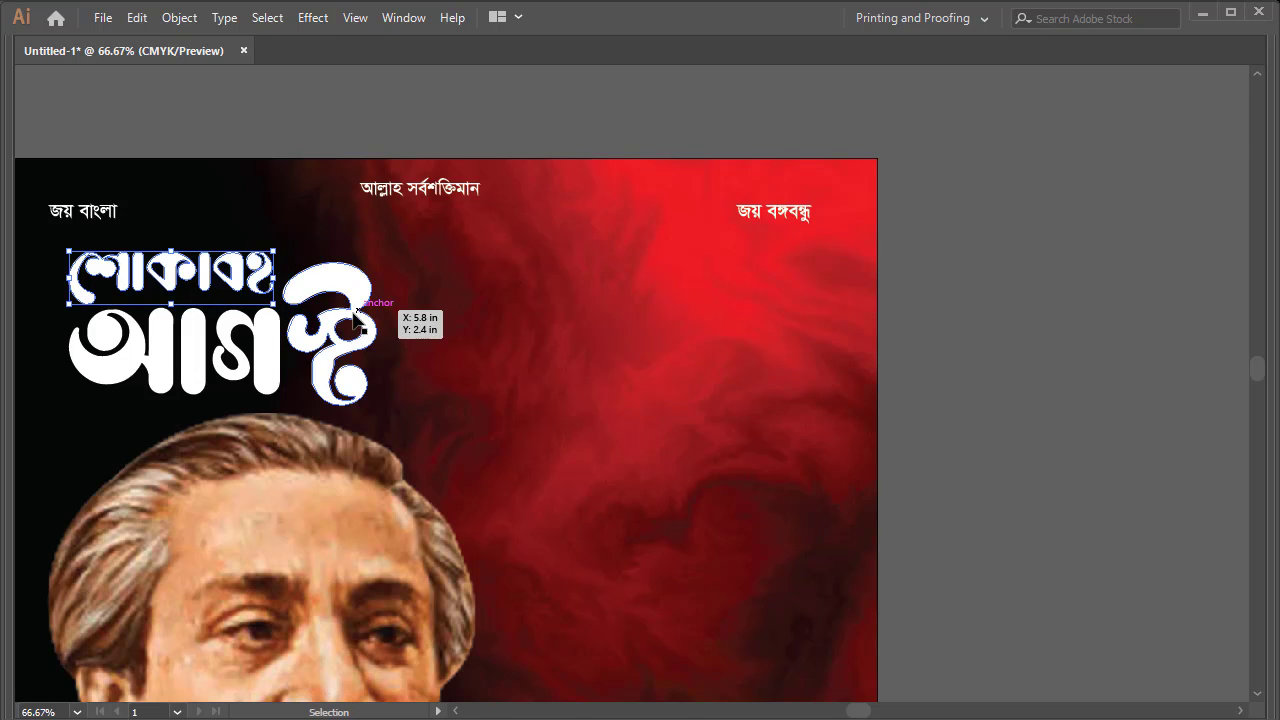
{"action": "key", "text": "Tab"}
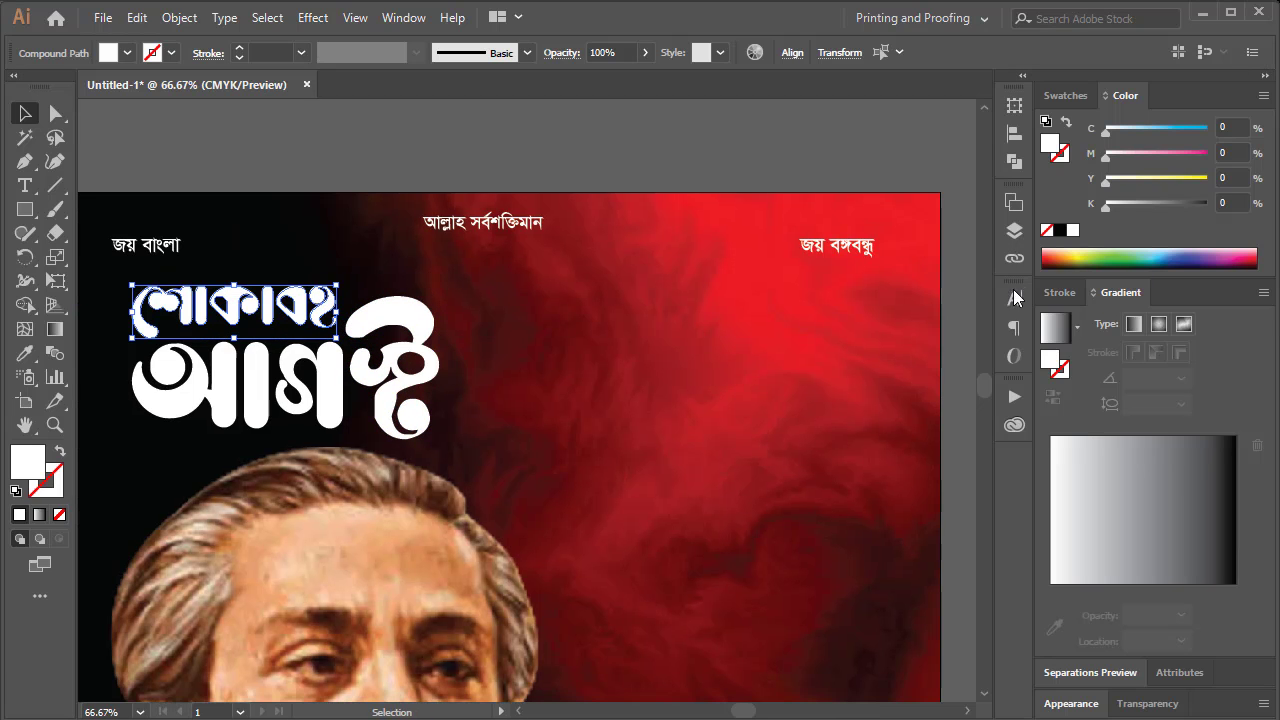
{"action": "left_click_drag", "start_coordinate": [472, 285], "coordinate": [129, 430]}
Fill the title yellow, then shrink it and position it near the top left
{"action": "left_click_drag", "start_coordinate": [1147, 185], "coordinate": [1212, 180]}
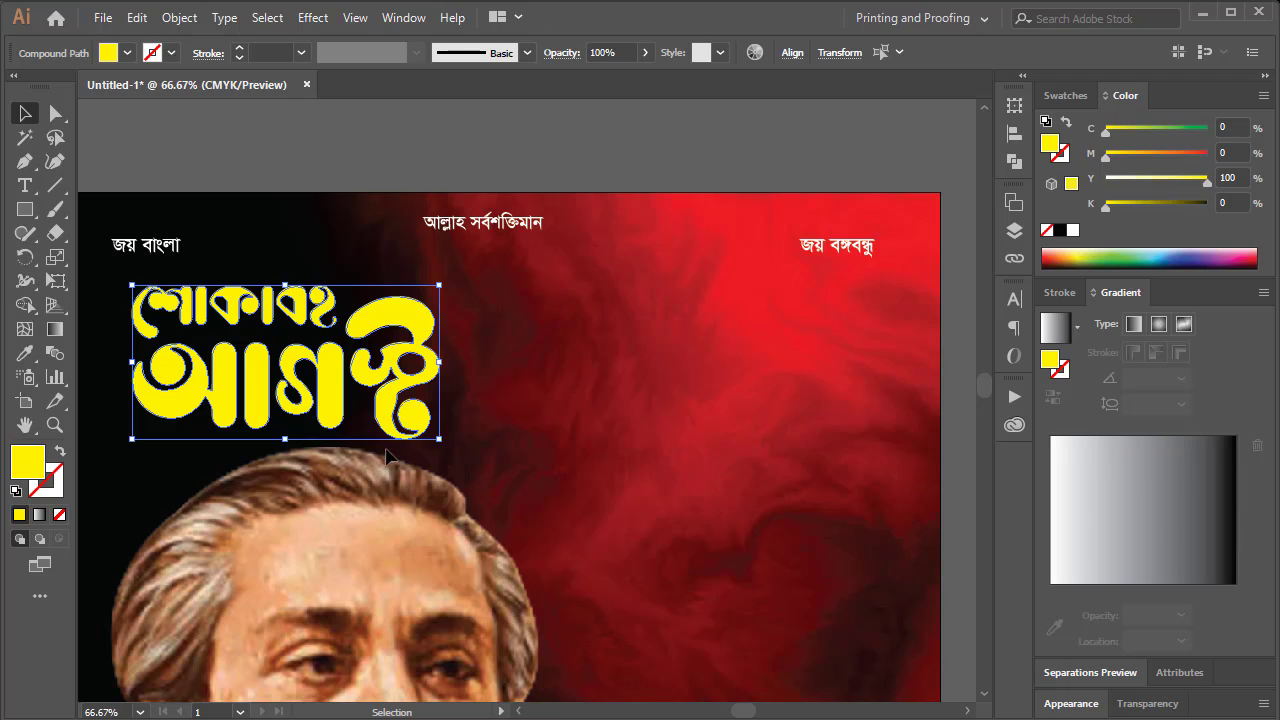
{"action": "key", "text": "ctrl+minus"}
{"action": "key", "text": "ctrl+minus"}
{"action": "key", "text": "ctrl+minus"}
{"action": "left_click_drag", "start_coordinate": [499, 440], "coordinate": [500, 371]}
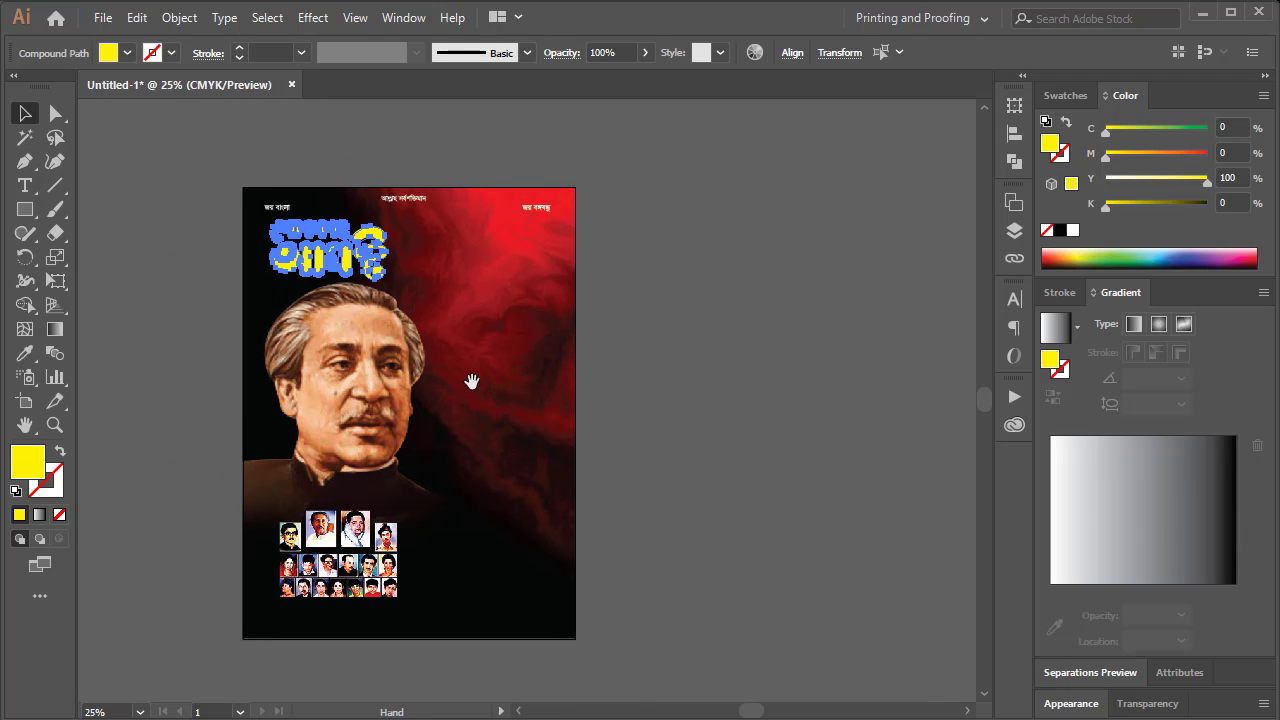
{"action": "key", "text": "ctrl+shift+a"}
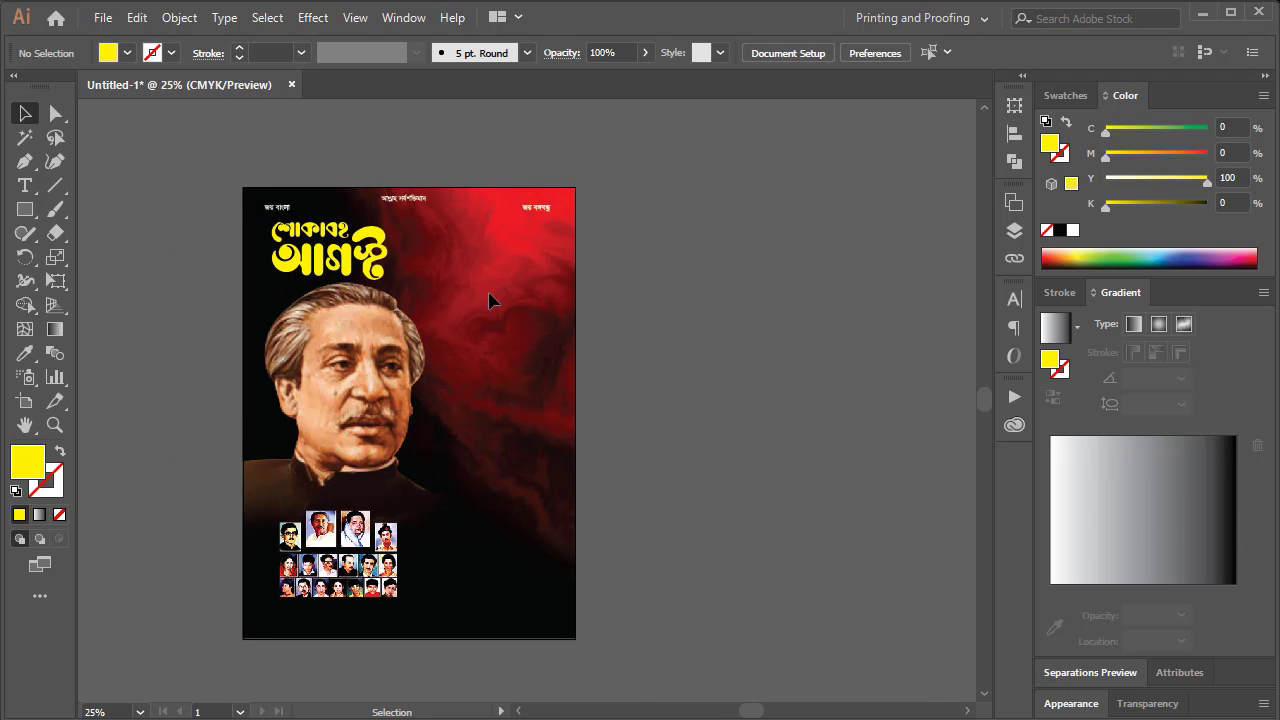
{"action": "left_click_drag", "start_coordinate": [414, 218], "coordinate": [245, 285]}
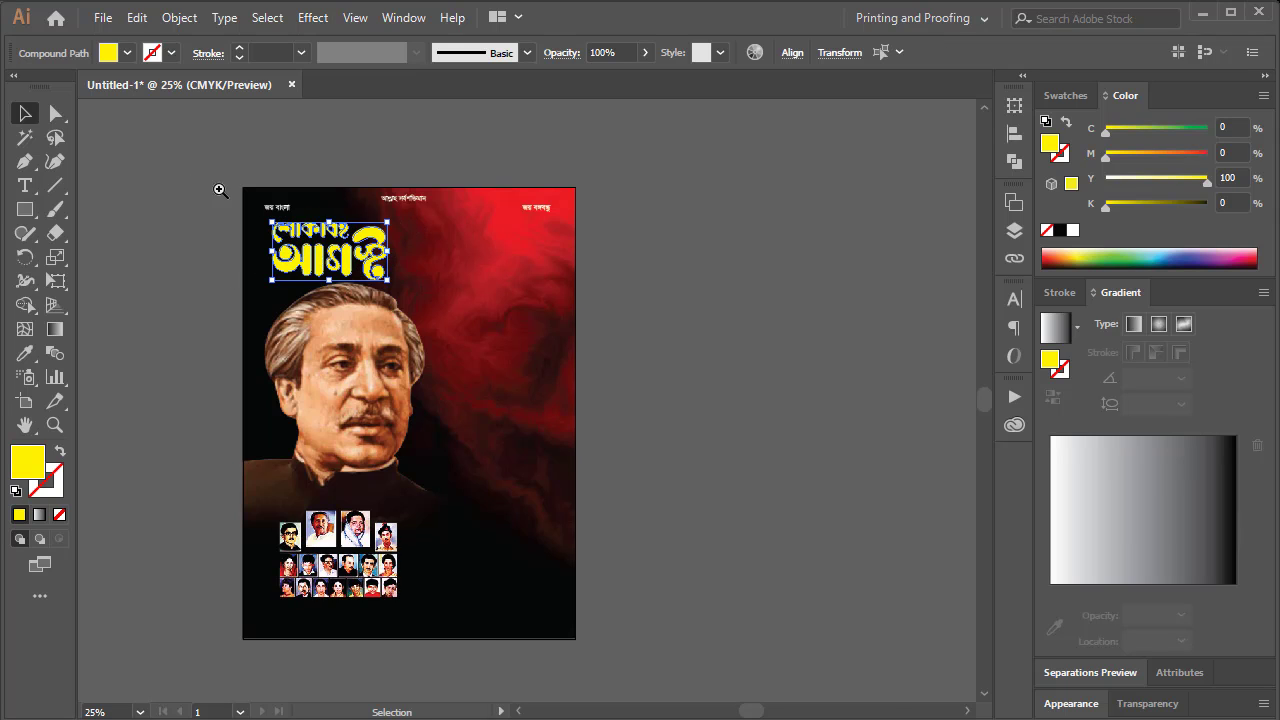
{"action": "left_click_drag", "start_coordinate": [220, 190], "coordinate": [585, 331]}
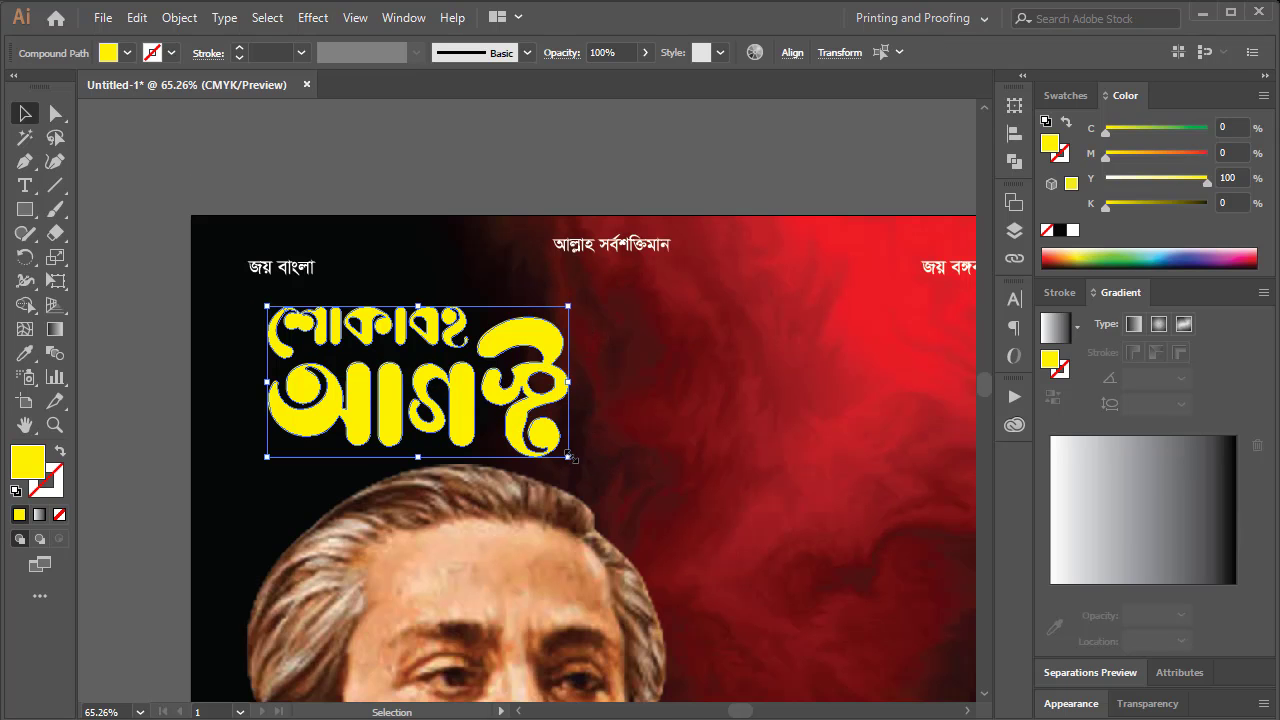
{"action": "left_click_drag", "start_coordinate": [568, 456], "coordinate": [551, 446]}
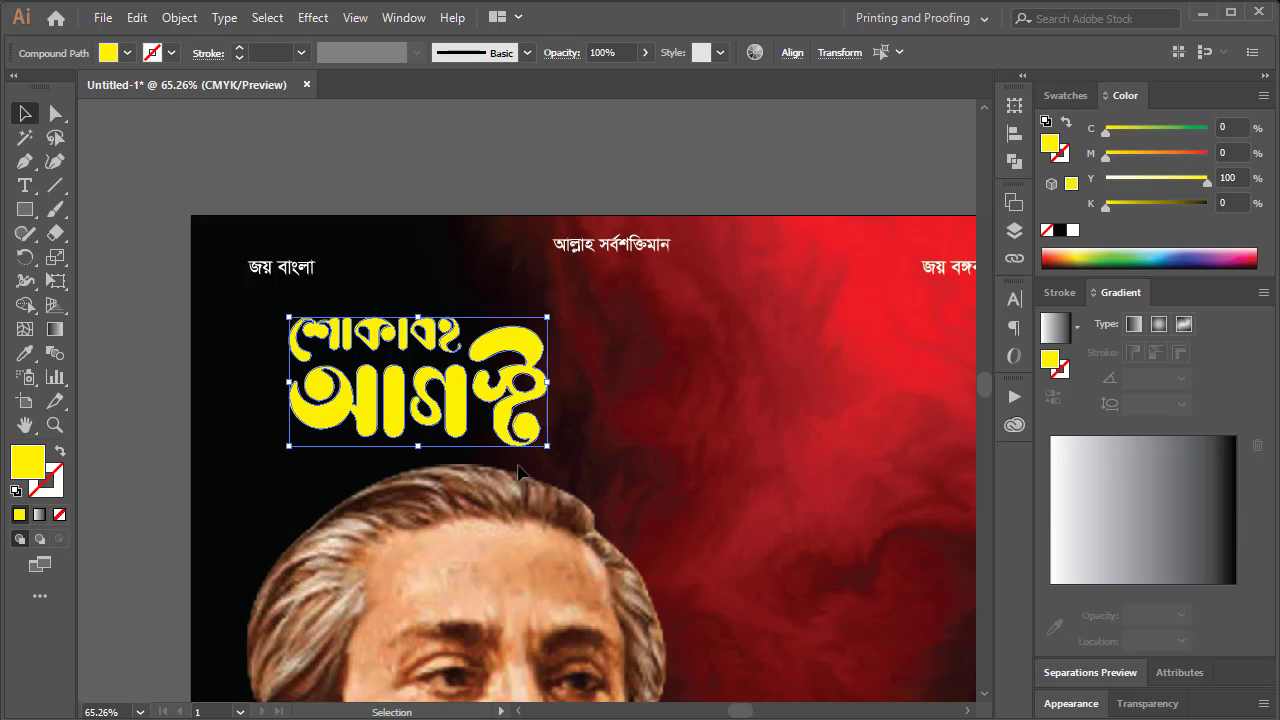
{"action": "key", "text": "ctrl+minus"}
{"action": "left_click_drag", "start_coordinate": [674, 451], "coordinate": [517, 374]}
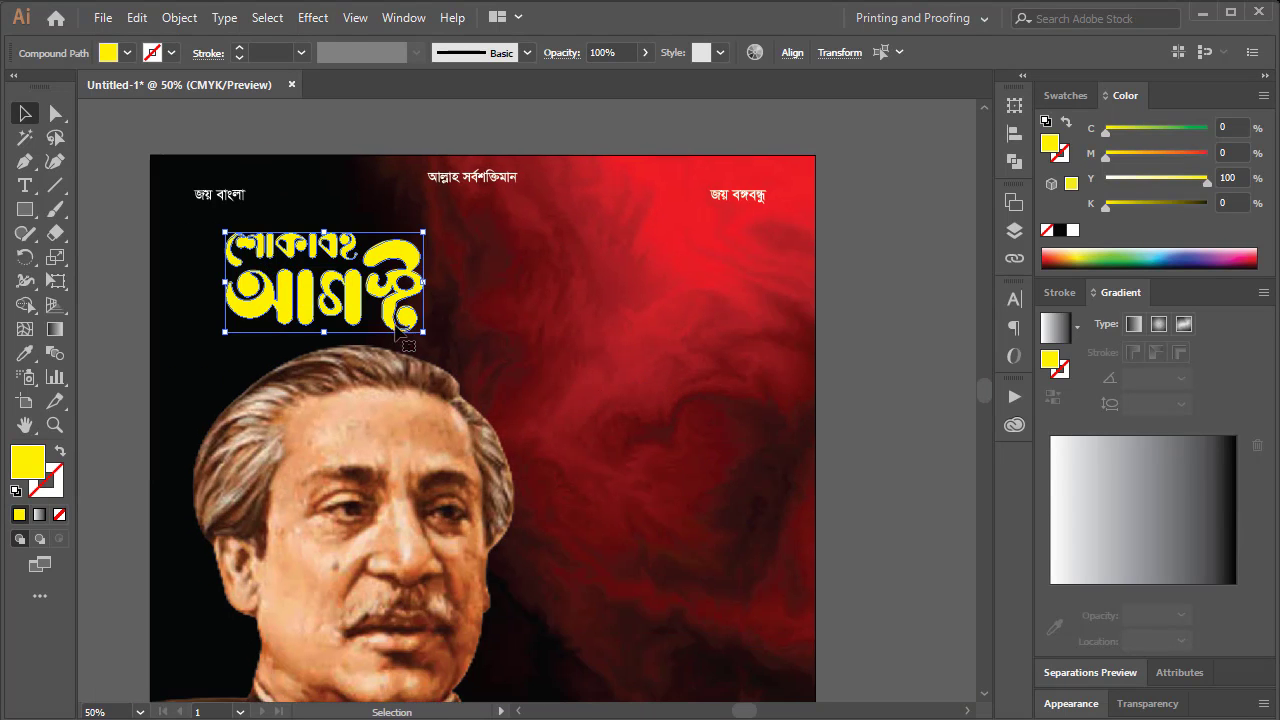
{"action": "left_click_drag", "start_coordinate": [424, 335], "coordinate": [410, 325]}
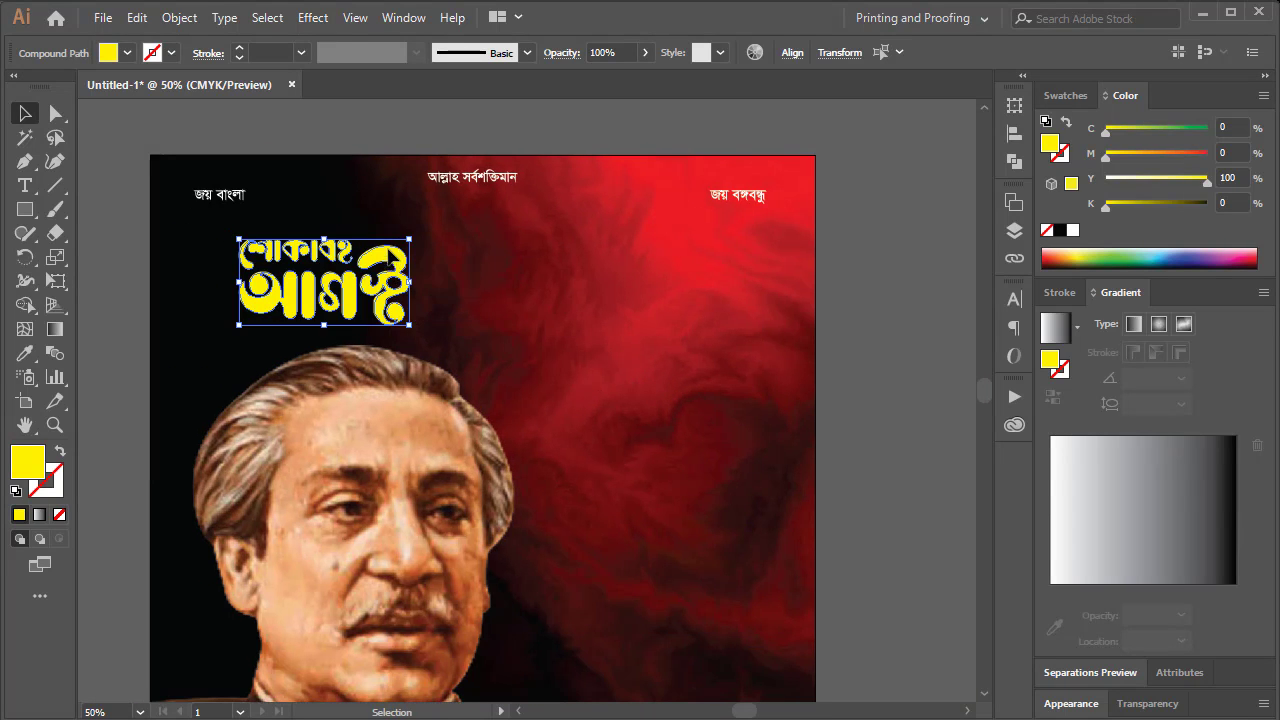
{"action": "mouse_move", "coordinate": [418, 244]}
{"action": "left_mouse_down"}
{"action": "mouse_move", "coordinate": [416, 229]}
{"action": "mouse_move", "coordinate": [412, 254]}
{"action": "left_mouse_up"}
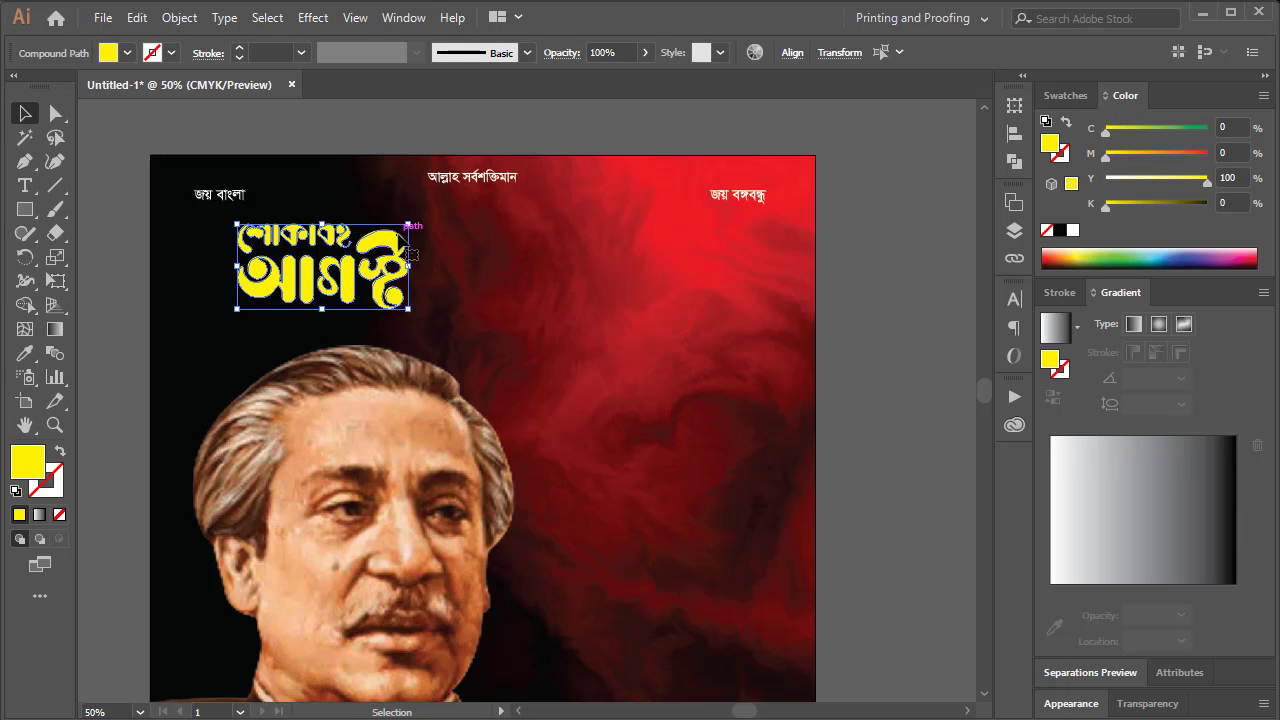
Give the title a red outline with an 8 pt stroke weight
{"action": "key", "text": "a"}
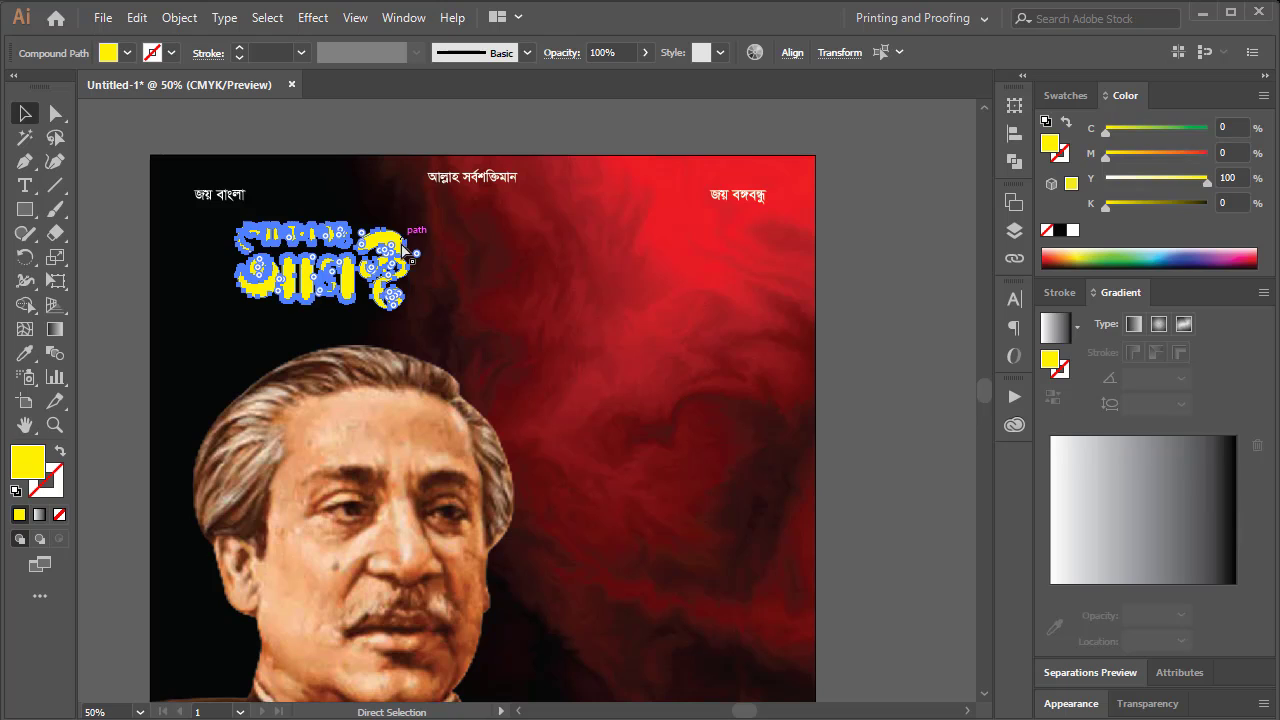
{"action": "key", "text": "v"}
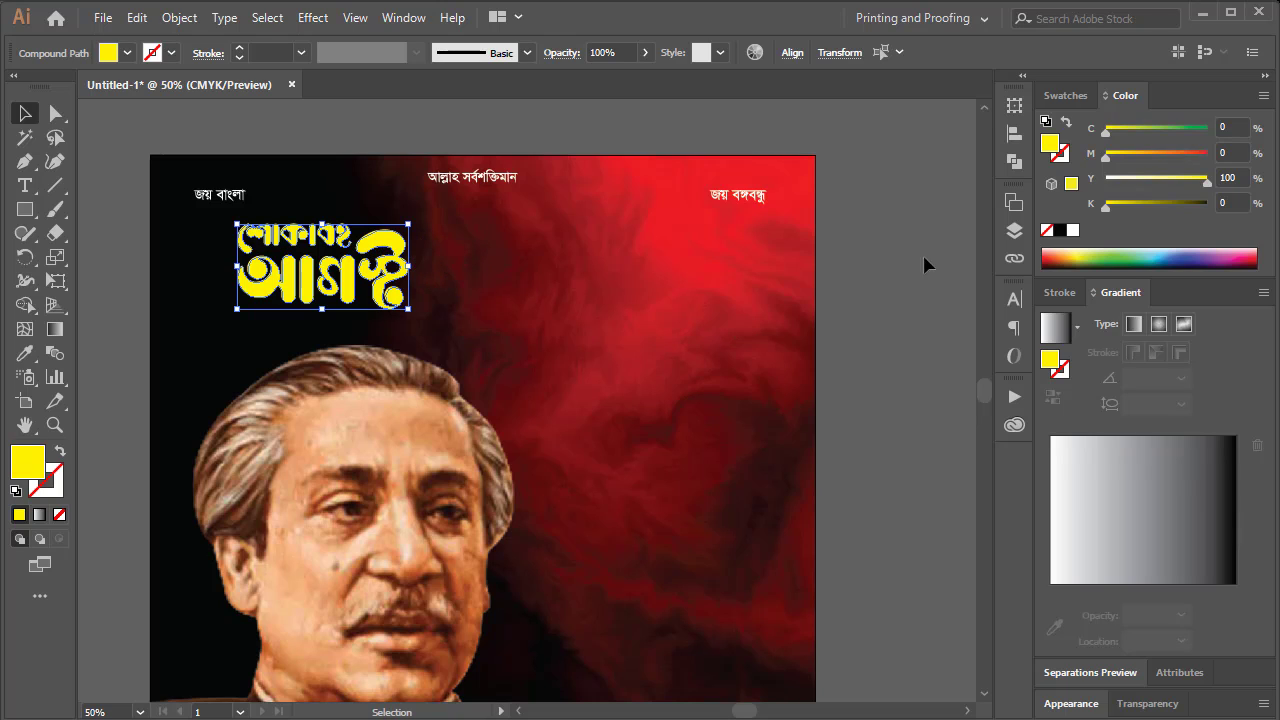
{"action": "left_click_drag", "start_coordinate": [1135, 156], "coordinate": [1211, 152]}
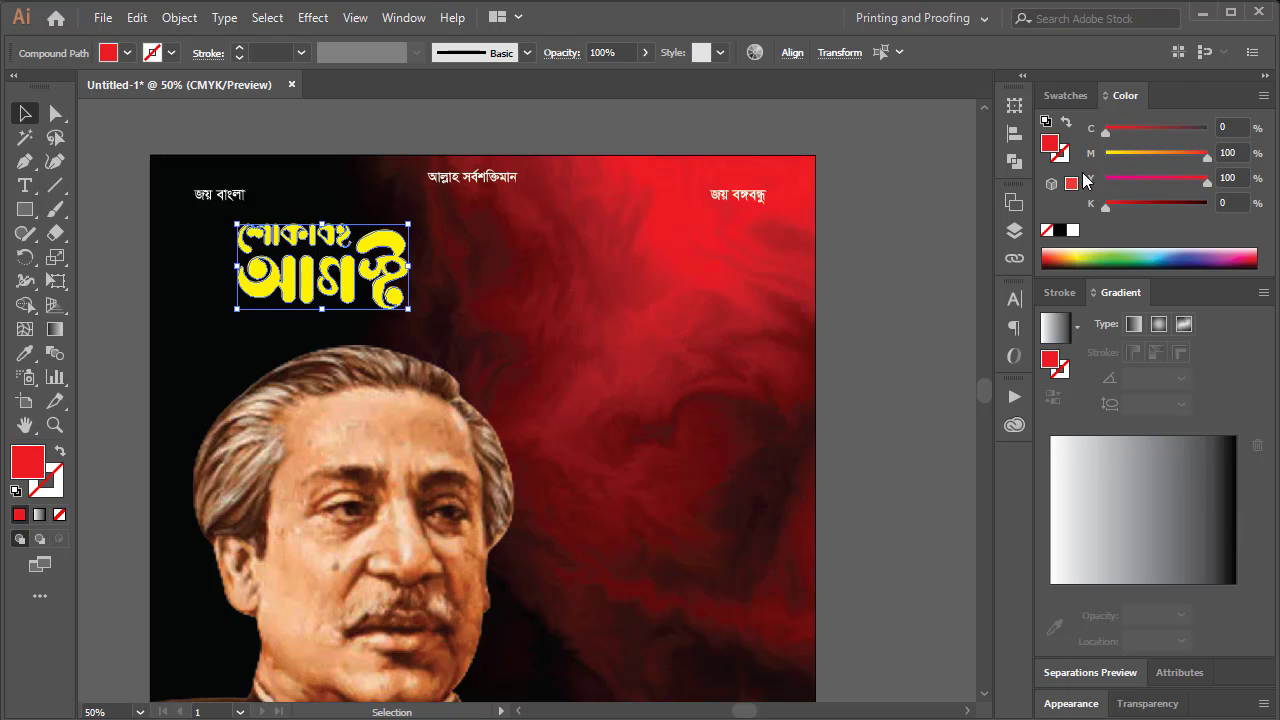
{"action": "left_click_drag", "start_coordinate": [1050, 143], "coordinate": [1063, 157]}
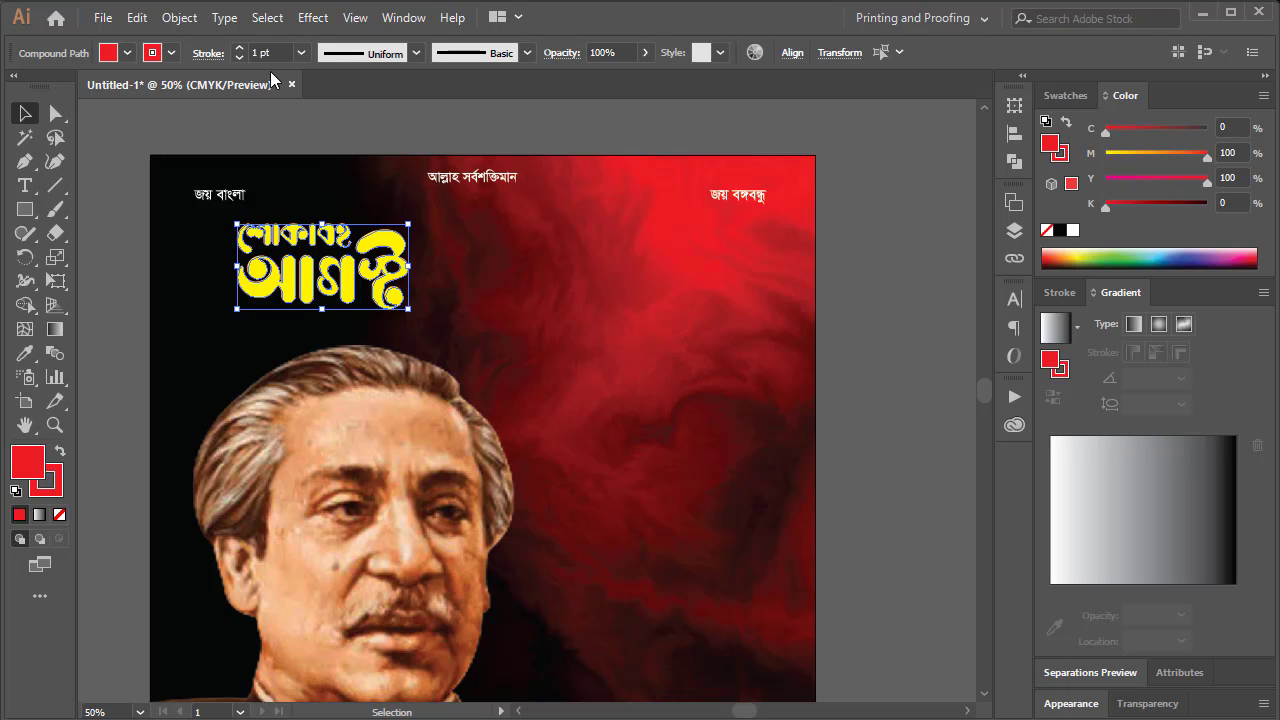
{"action": "left_click", "coordinate": [240, 48]}
{"action": "left_click", "coordinate": [240, 48]}
{"action": "left_click", "coordinate": [240, 48]}
{"action": "left_click", "coordinate": [240, 48]}
{"action": "left_click", "coordinate": [240, 48]}
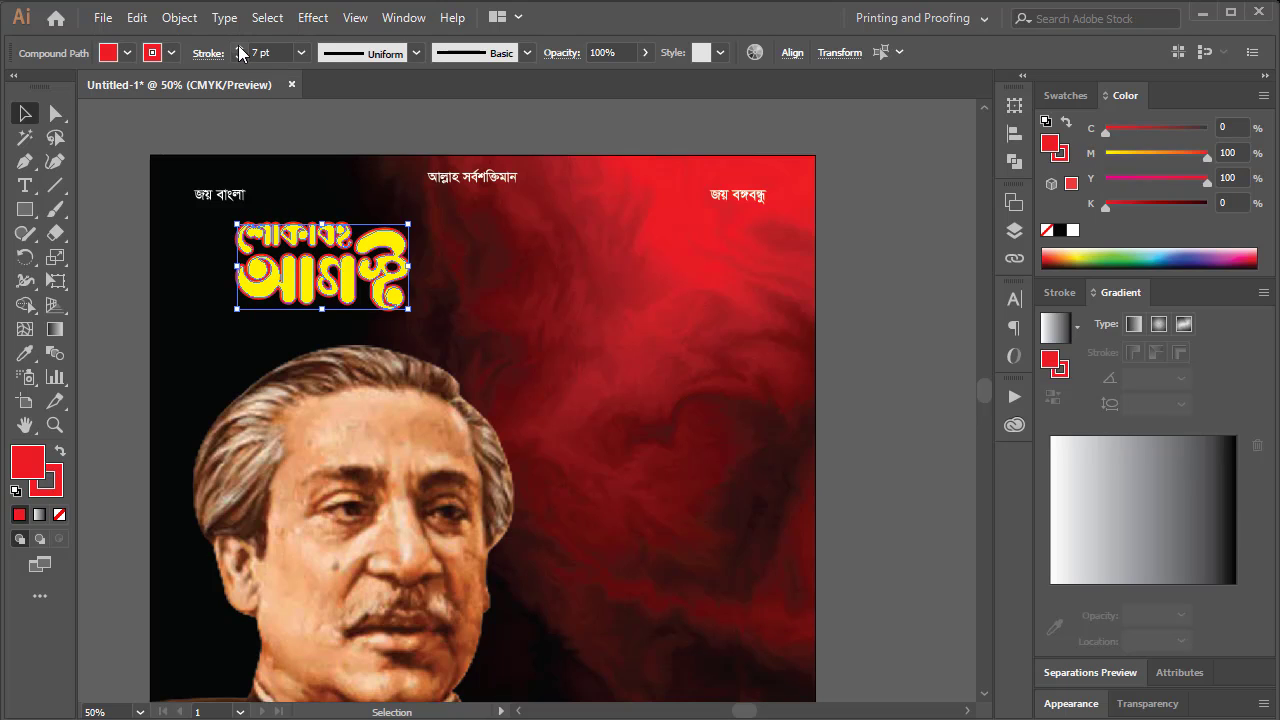
{"action": "left_click", "coordinate": [240, 48]}
{"action": "left_click", "coordinate": [707, 127]}
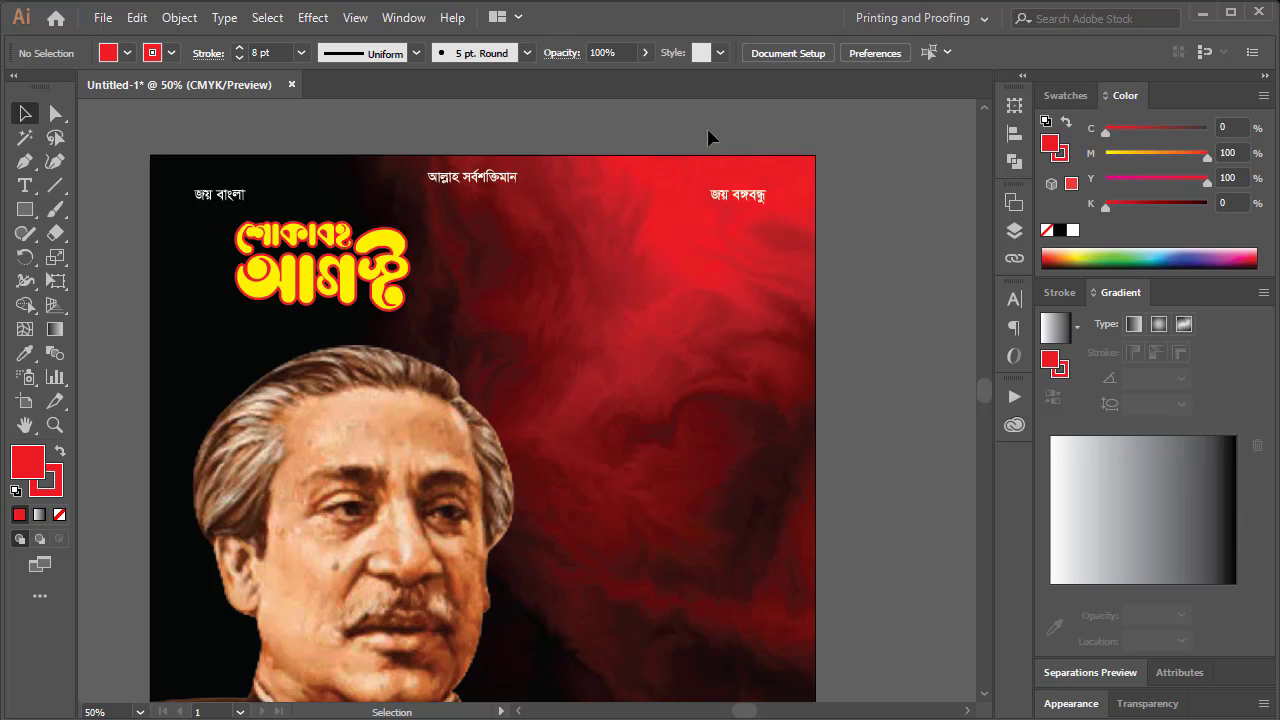
{"action": "key", "text": "ctrl+minus"}
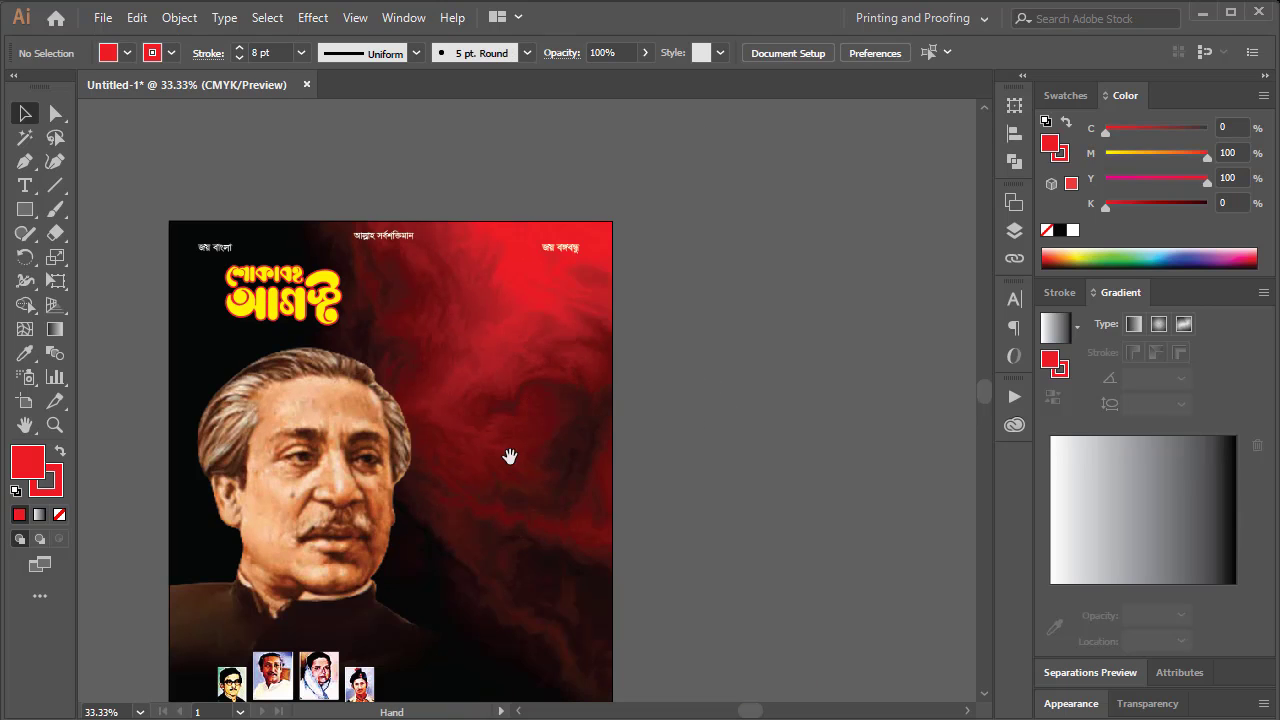
Draw a tall rectangle beside the poster, filled black with no outline
{"action": "left_click_drag", "start_coordinate": [508, 451], "coordinate": [464, 407]}
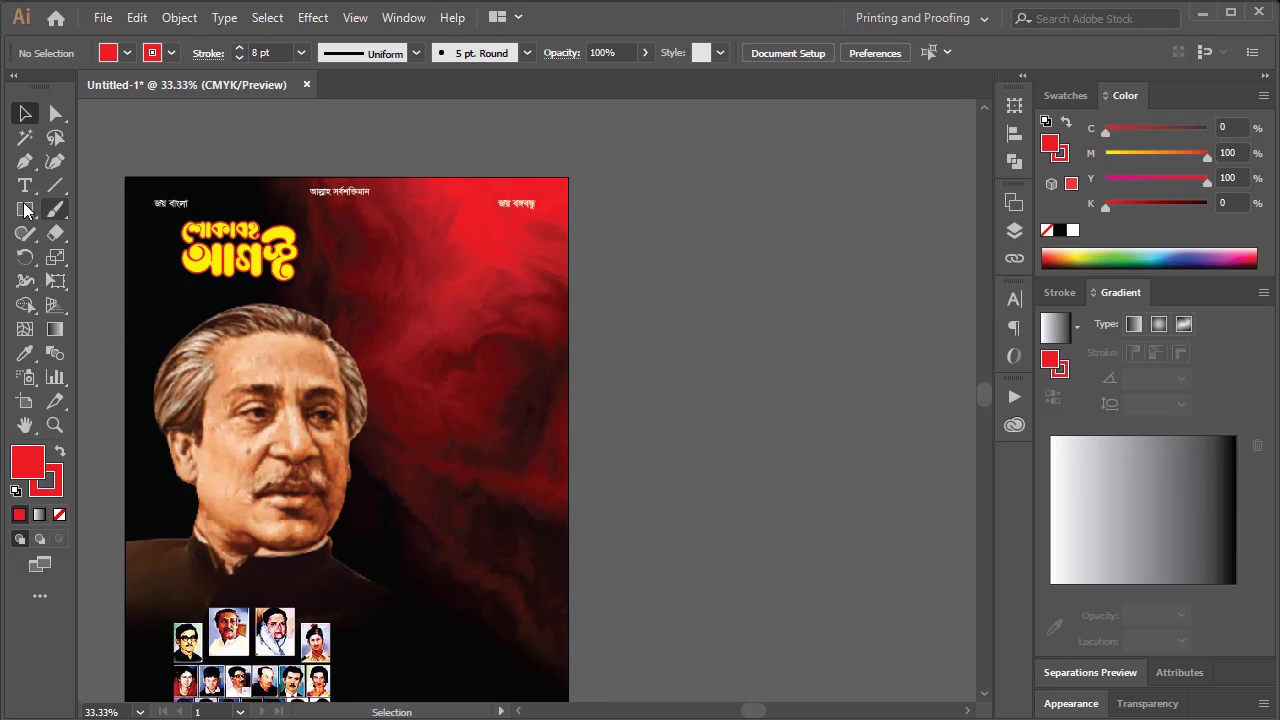
{"action": "left_click", "coordinate": [23, 214]}
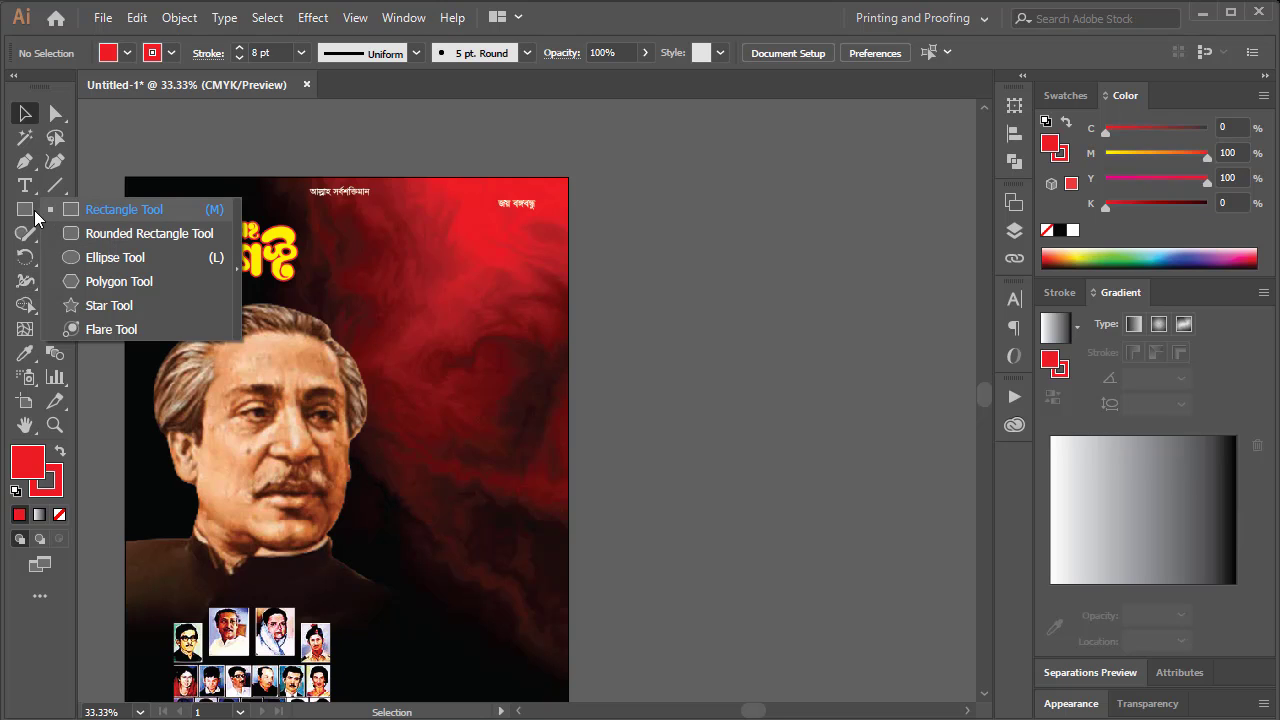
{"action": "left_click", "coordinate": [88, 214]}
{"action": "left_click_drag", "start_coordinate": [672, 190], "coordinate": [759, 330]}
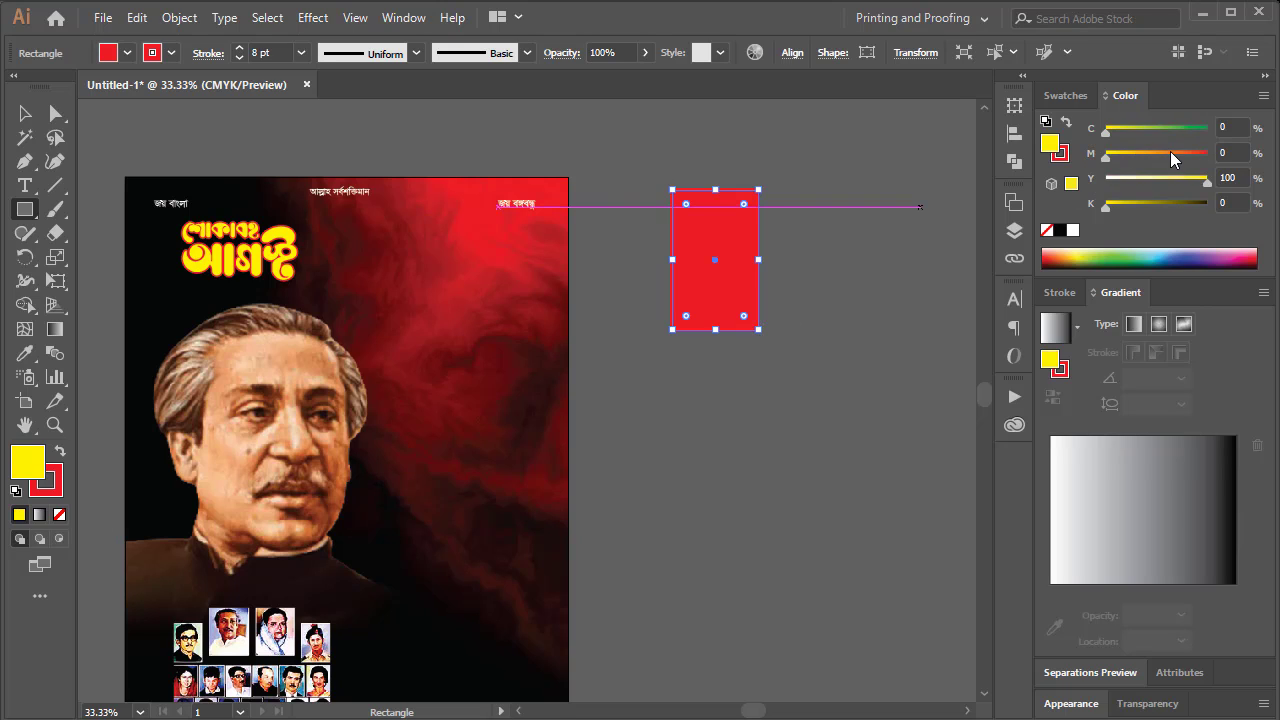
{"action": "left_click", "coordinate": [1059, 231]}
{"action": "left_click", "coordinate": [1061, 153]}
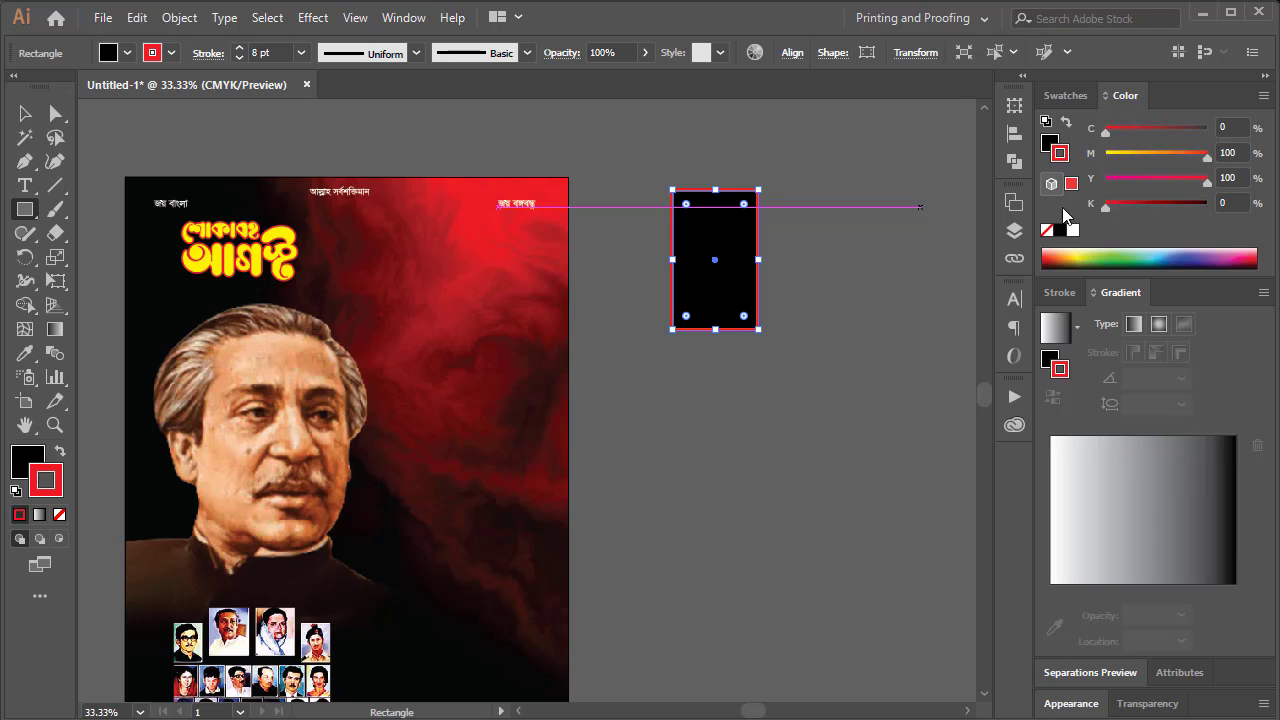
{"action": "left_click", "coordinate": [1047, 231]}
Draw a small square below the rectangle and rotate it 45° into a diamond
{"action": "left_click", "coordinate": [25, 113]}
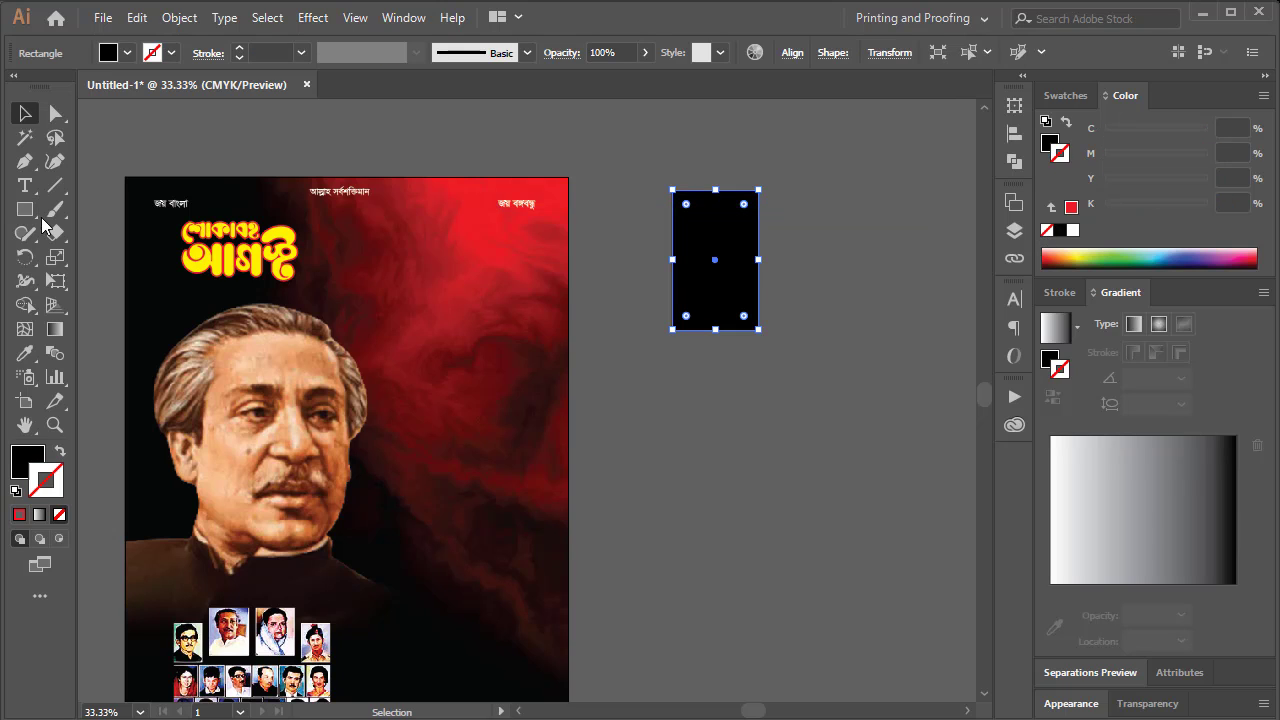
{"action": "left_click", "coordinate": [23, 212]}
{"action": "left_click", "coordinate": [73, 214]}
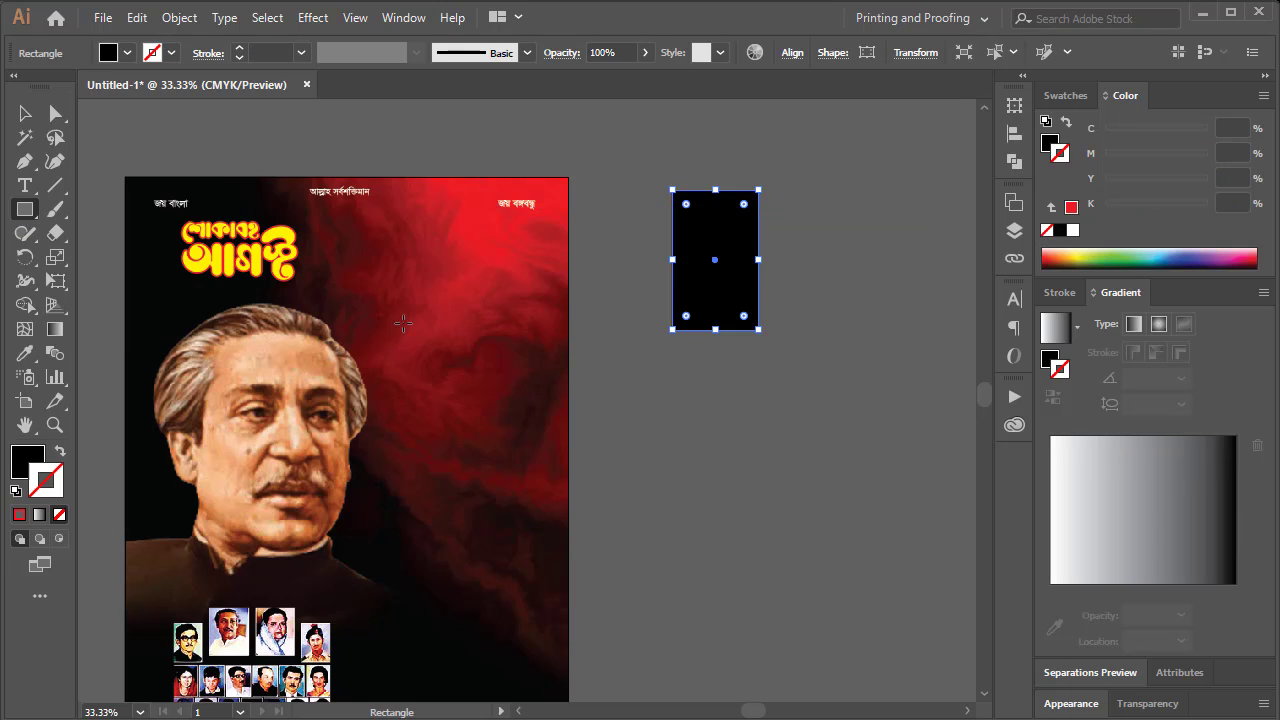
{"action": "left_click_drag", "start_coordinate": [638, 366], "coordinate": [694, 420]}
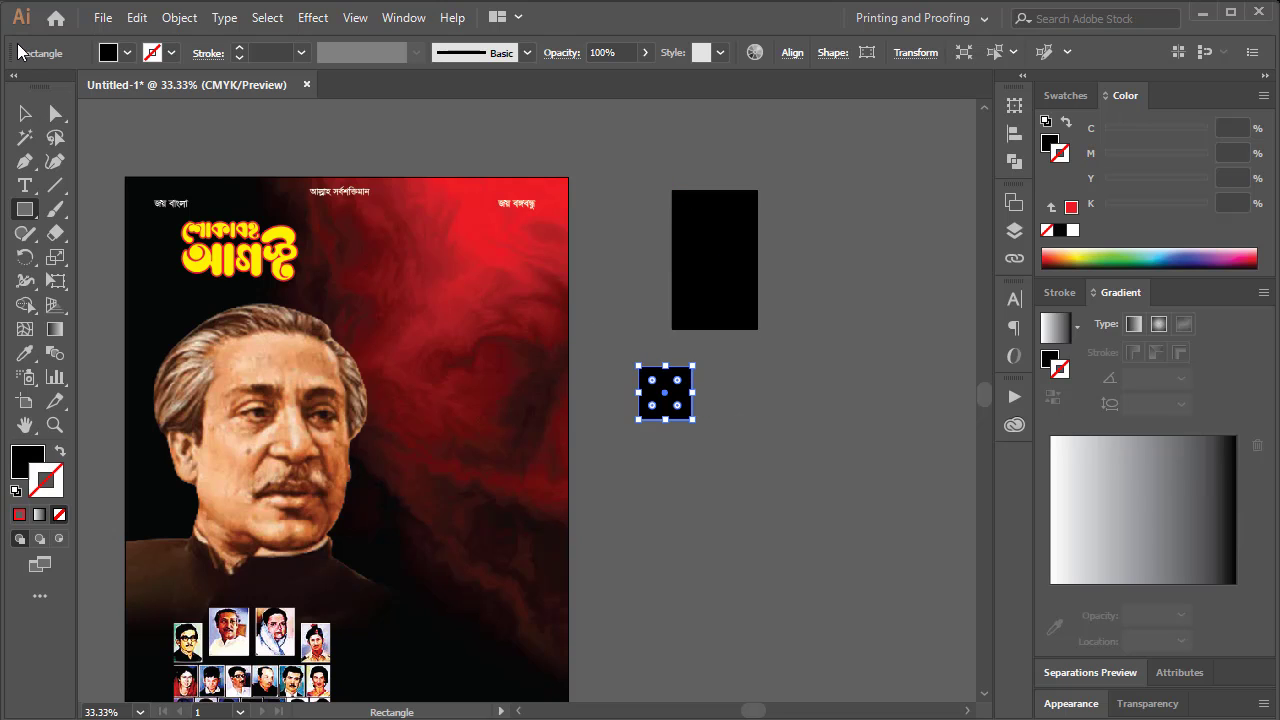
{"action": "left_click", "coordinate": [25, 113]}
{"action": "mouse_move", "coordinate": [700, 426]}
{"action": "left_mouse_down"}
{"action": "mouse_move", "coordinate": [665, 391]}
{"action": "mouse_move", "coordinate": [708, 318]}
{"action": "mouse_move", "coordinate": [711, 392]}
{"action": "left_mouse_up"}
Centre the diamond horizontally under the rectangle
{"action": "left_click_drag", "start_coordinate": [792, 287], "coordinate": [737, 329]}
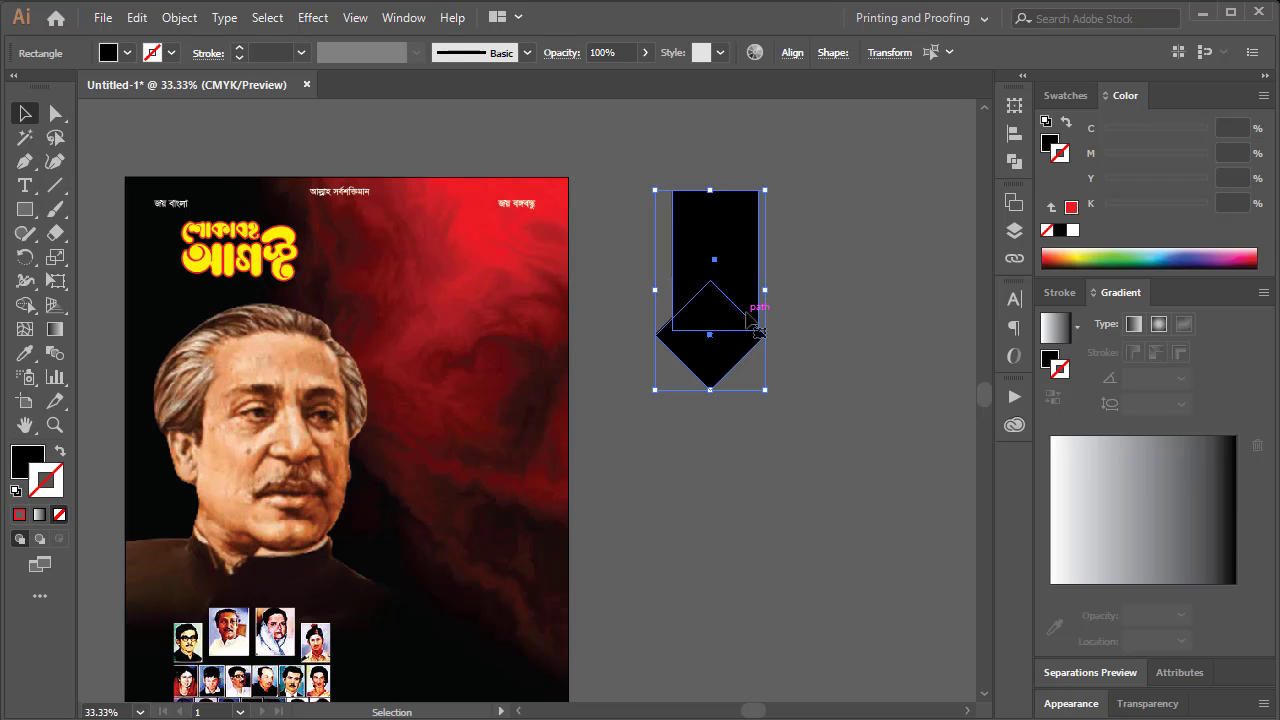
{"action": "left_click", "coordinate": [792, 54]}
{"action": "left_click", "coordinate": [626, 108]}
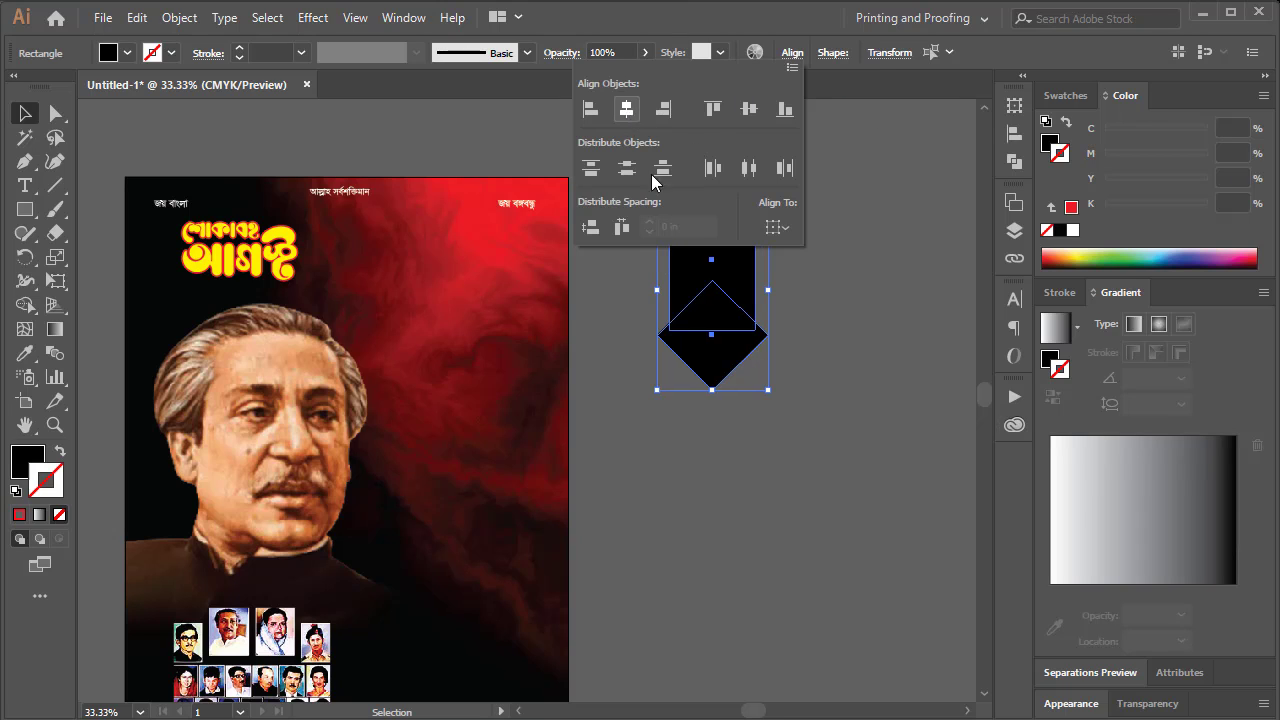
{"action": "left_click", "coordinate": [837, 315]}
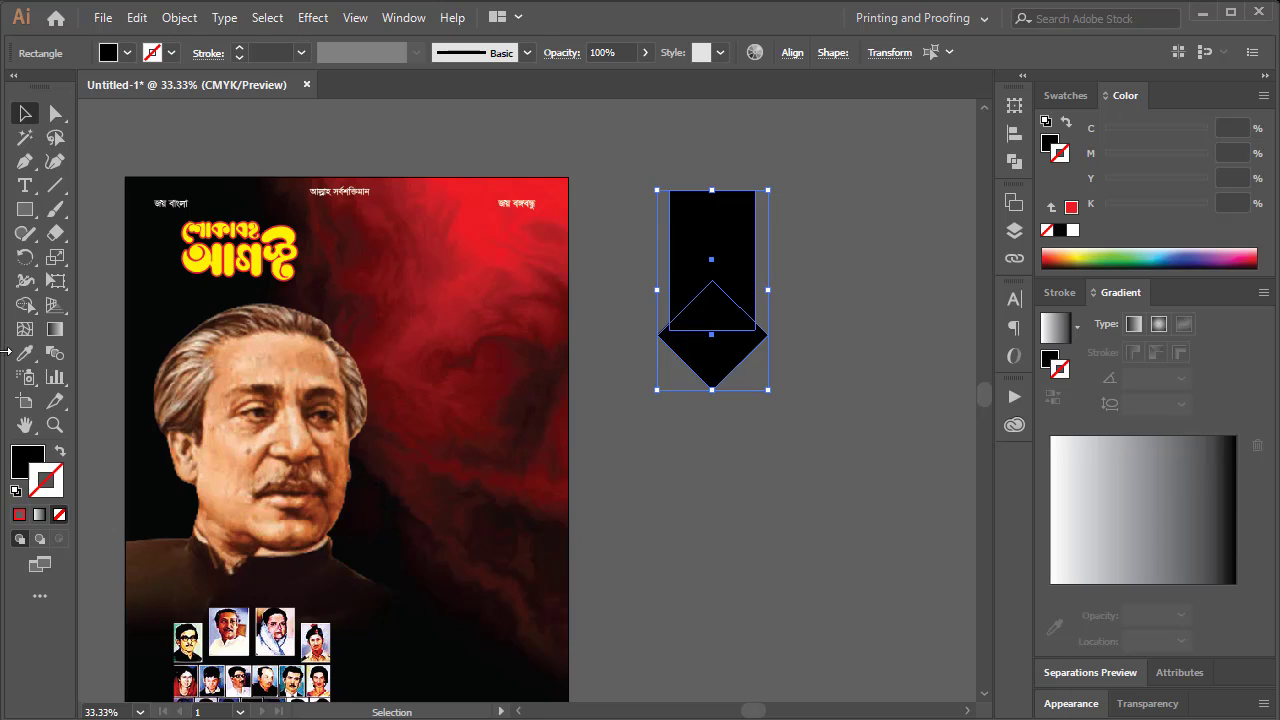
Cut a V-notch into the rectangle's bottom with Shape Builder, then narrow the ribbon slightly
{"action": "left_click", "coordinate": [25, 305]}
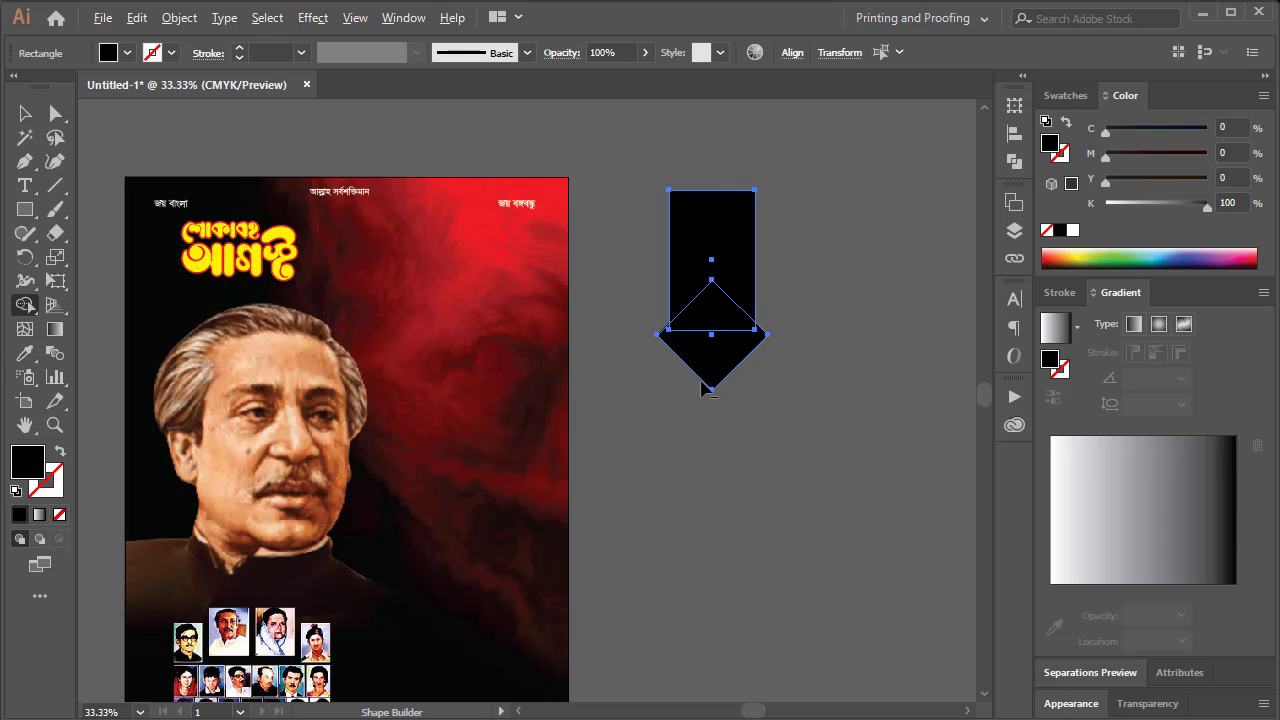
{"action": "left_click_drag", "start_coordinate": [705, 388], "coordinate": [710, 300]}
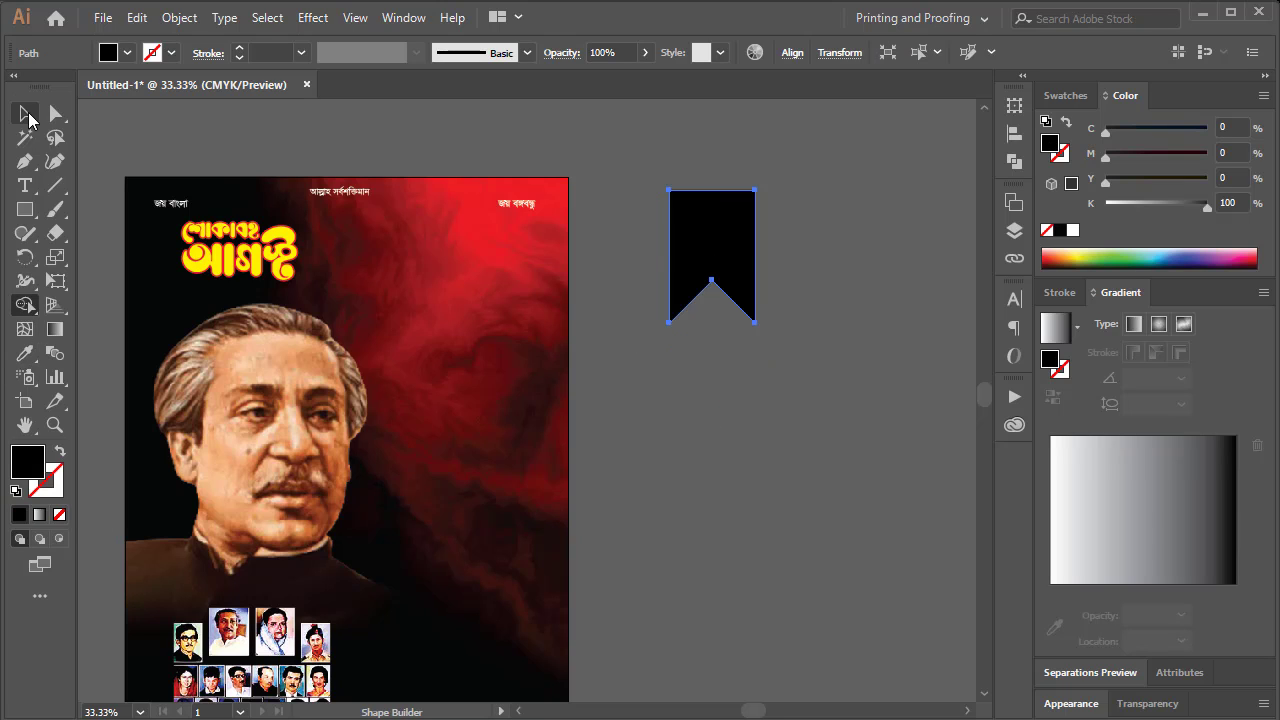
{"action": "left_click", "coordinate": [25, 114]}
{"action": "left_click", "coordinate": [757, 271]}
{"action": "left_click", "coordinate": [750, 264]}
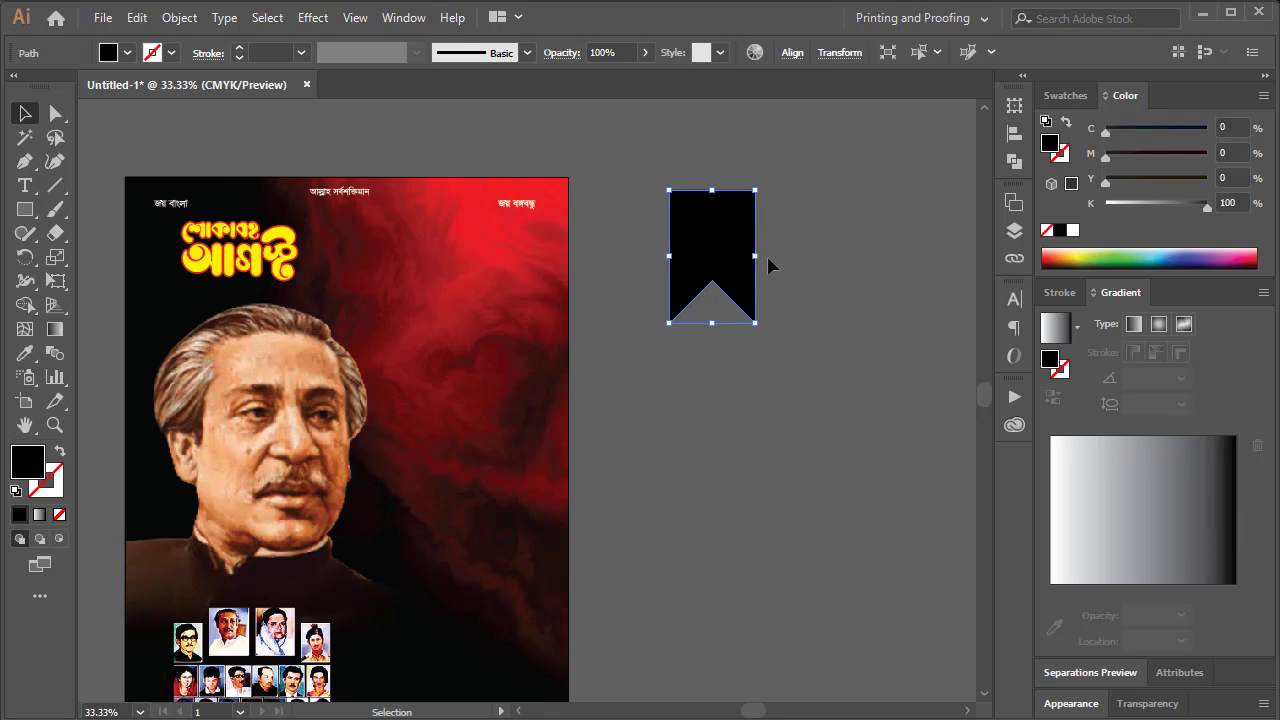
{"action": "left_click_drag", "start_coordinate": [755, 259], "coordinate": [746, 259]}
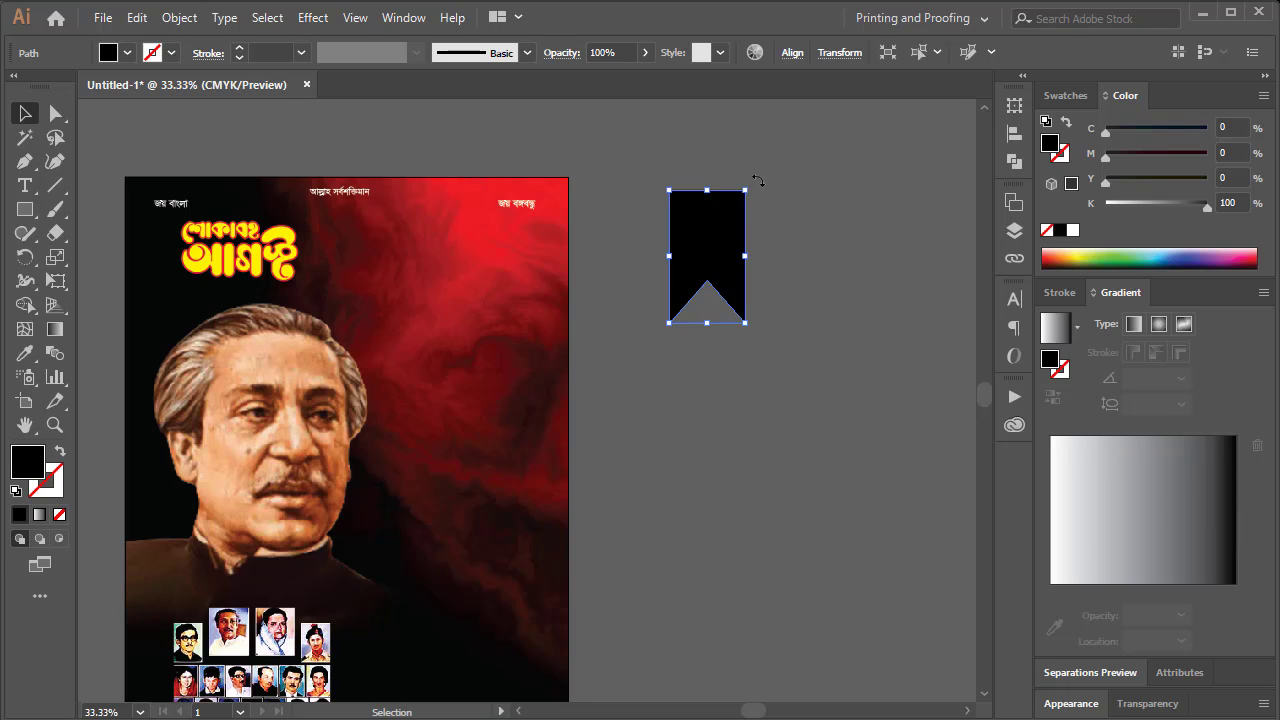
Tilt the ribbon about 15° clockwise, shorten it, and apply a Stylize Drop Shadow
{"action": "mouse_move", "coordinate": [754, 180]}
{"action": "left_mouse_down"}
{"action": "mouse_move", "coordinate": [740, 224]}
{"action": "mouse_move", "coordinate": [461, 284]}
{"action": "left_mouse_up"}
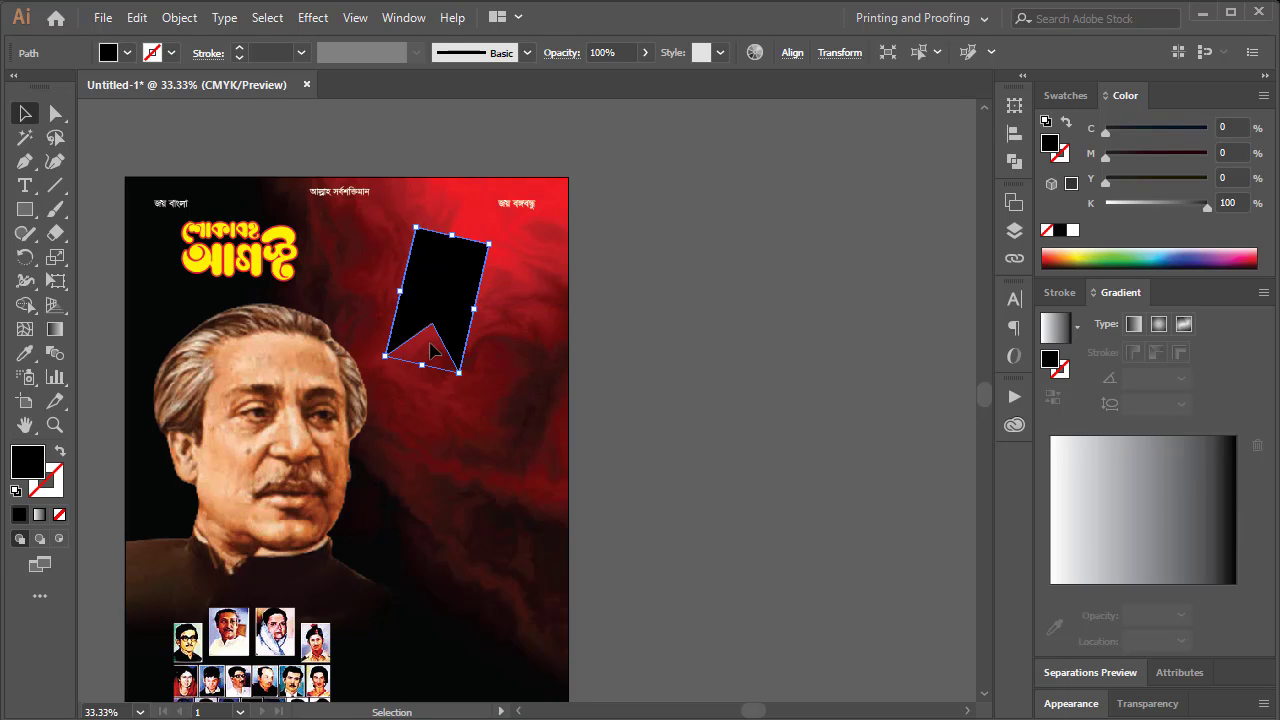
{"action": "left_click_drag", "start_coordinate": [421, 366], "coordinate": [425, 352]}
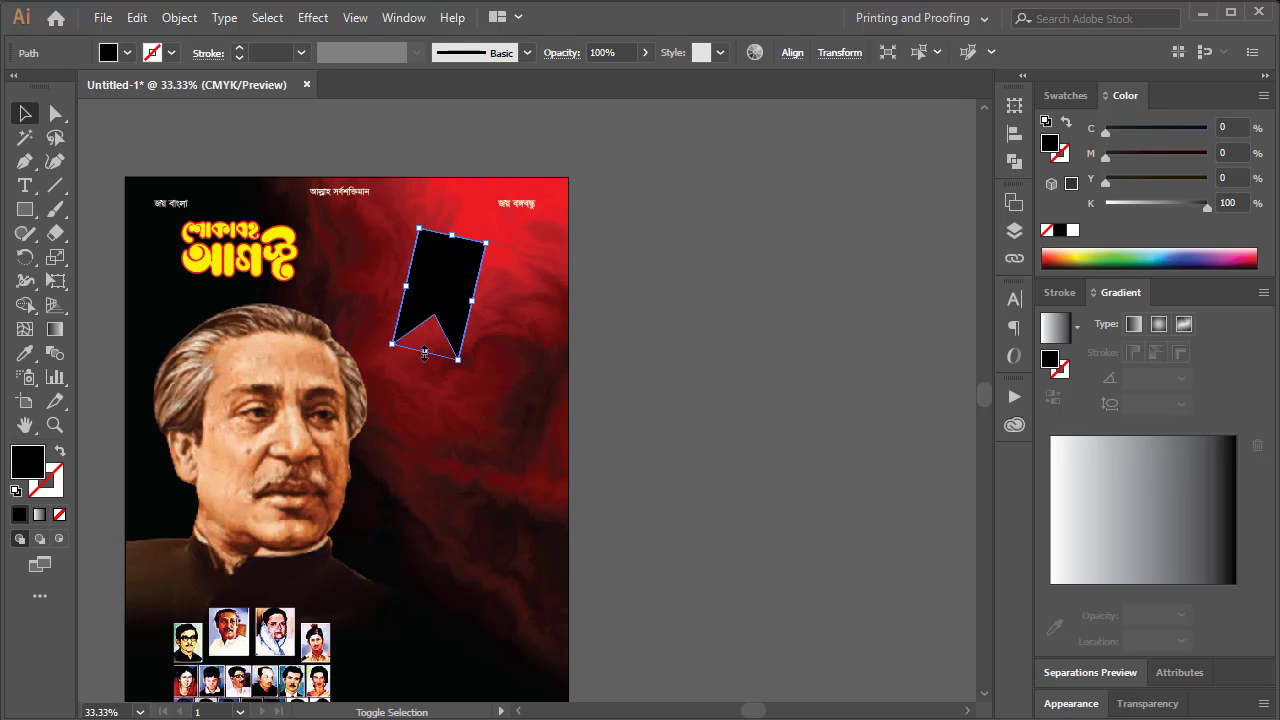
{"action": "left_click", "coordinate": [310, 20]}
{"action": "mouse_move", "coordinate": [340, 244]}
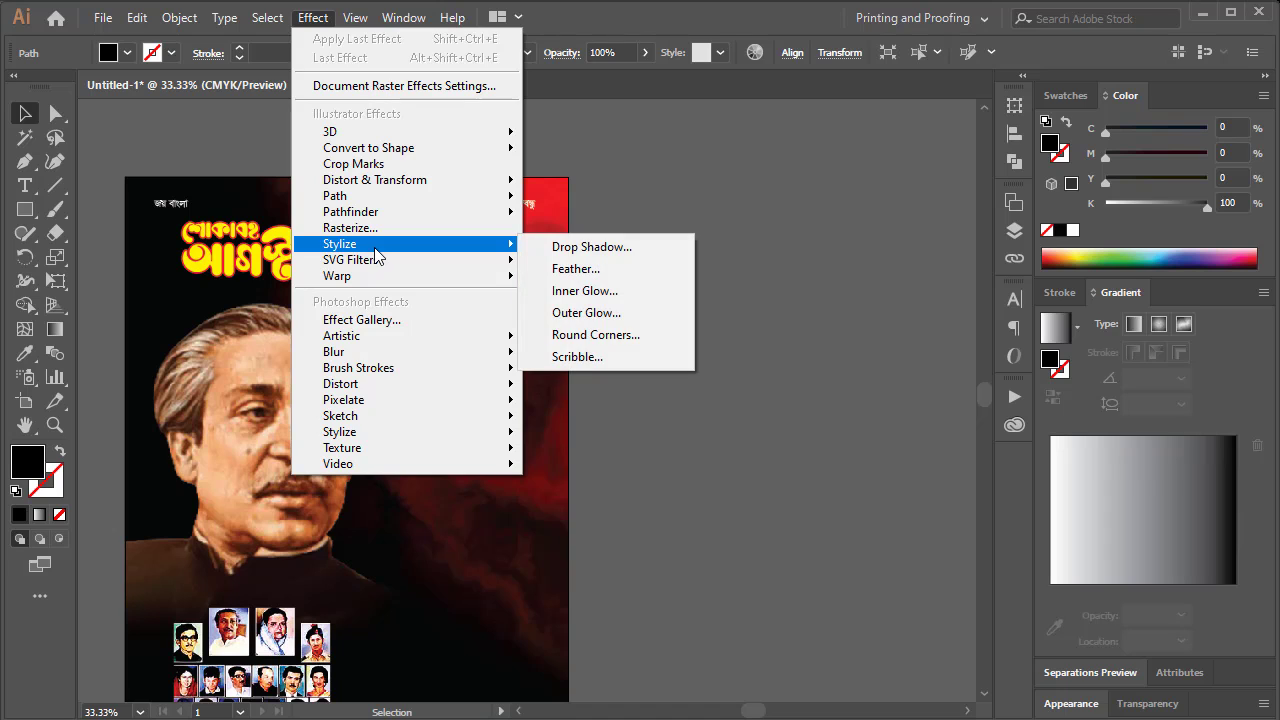
{"action": "left_click", "coordinate": [581, 247]}
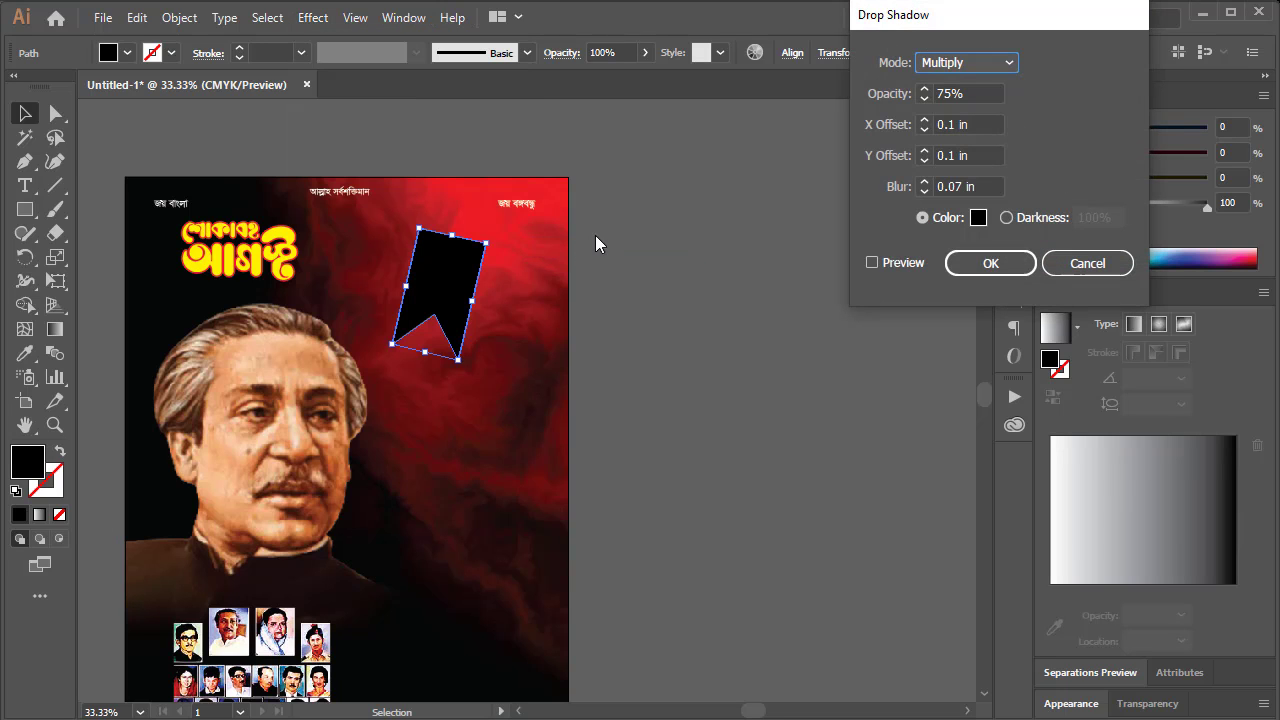
{"action": "left_click", "coordinate": [887, 266]}
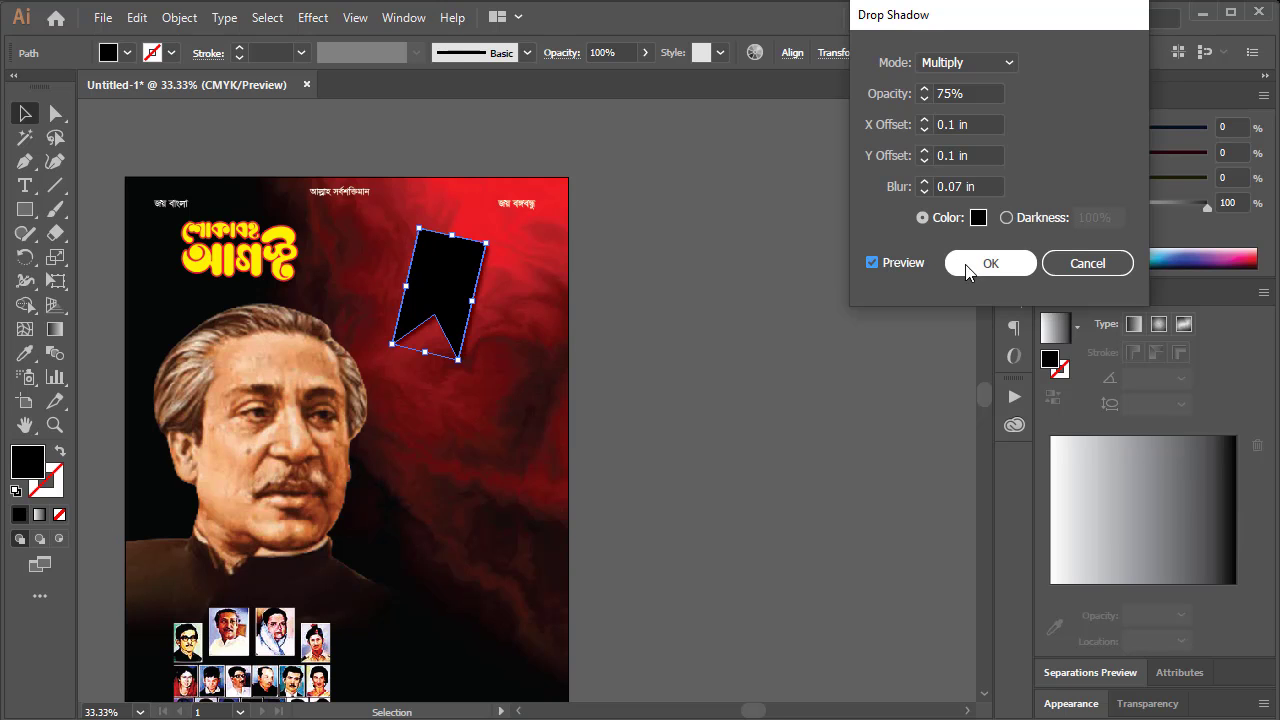
{"action": "left_click", "coordinate": [990, 263]}
{"action": "left_click", "coordinate": [605, 347]}
Fill the ribbon white and drag out a copy over the black one
{"action": "left_click", "coordinate": [605, 347]}
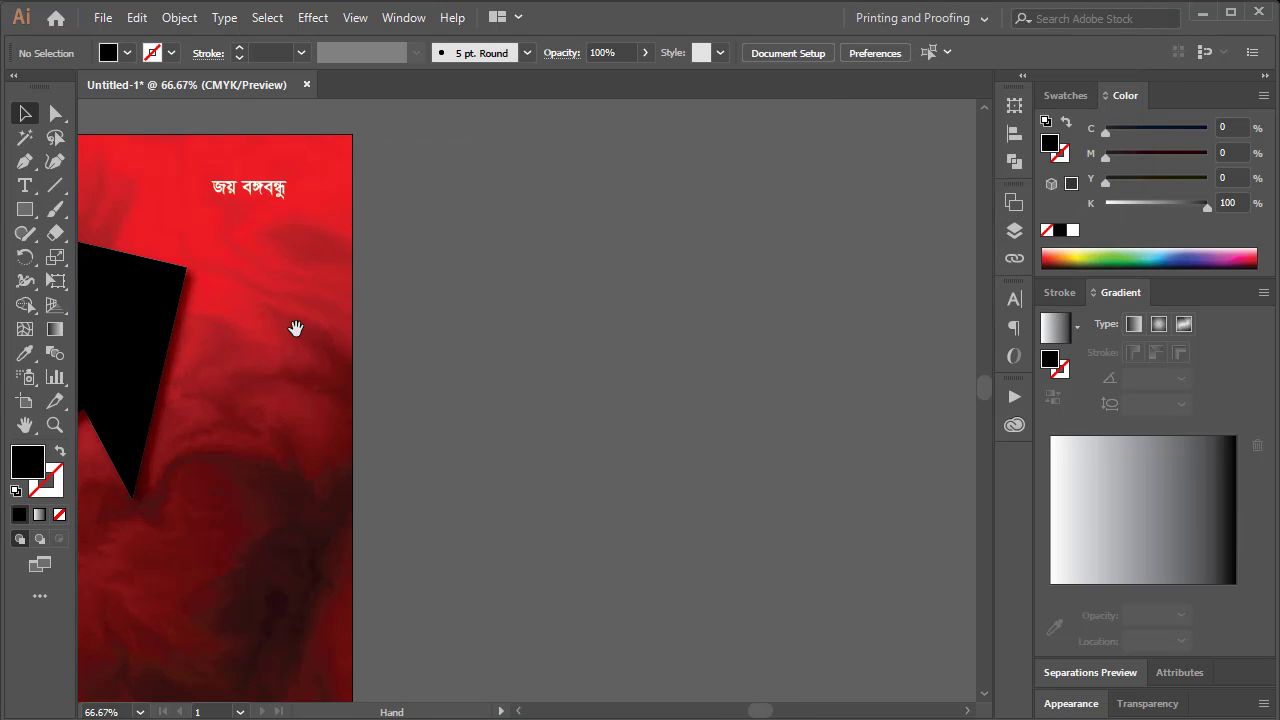
{"action": "scroll", "coordinate": [294, 329], "scroll_direction": "left", "scroll_amount": 3}
{"action": "left_click", "coordinate": [334, 291]}
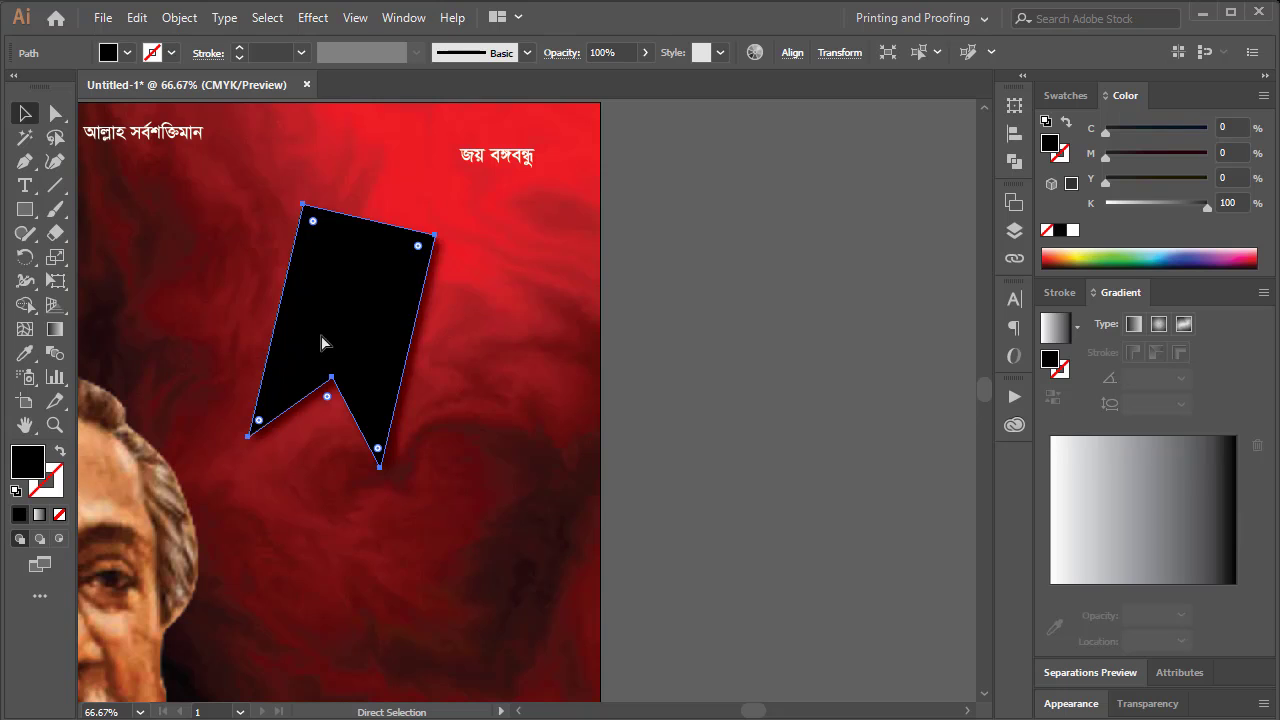
{"action": "key", "text": "v"}
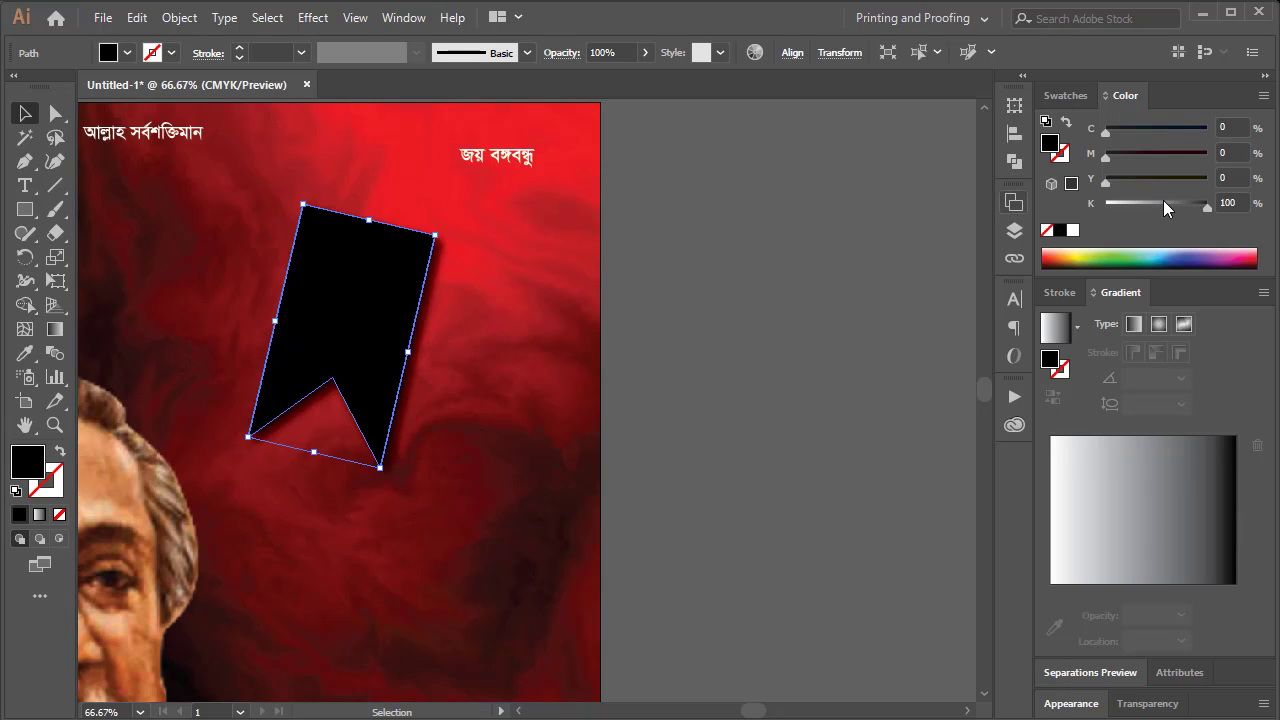
{"action": "left_click_drag", "start_coordinate": [1163, 200], "coordinate": [708, 280]}
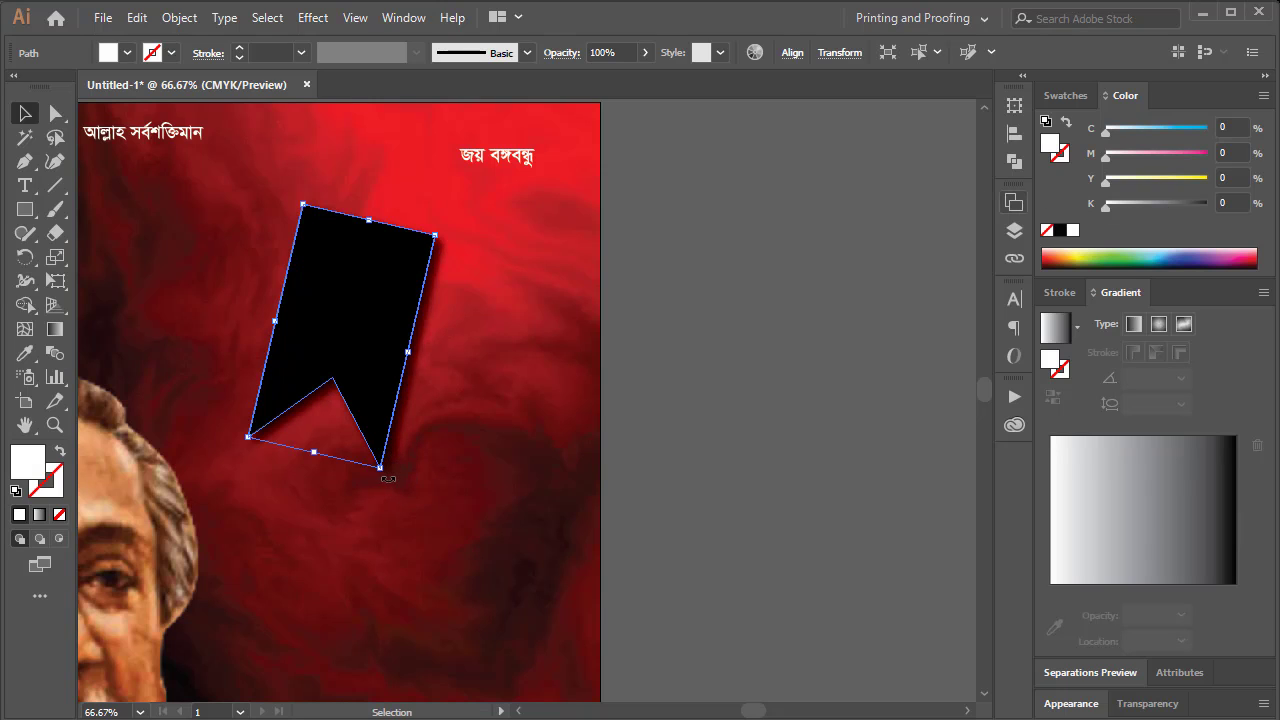
{"action": "mouse_move", "coordinate": [388, 478]}
{"action": "left_mouse_down"}
{"action": "mouse_move", "coordinate": [440, 414]}
{"action": "mouse_move", "coordinate": [512, 407]}
{"action": "mouse_move", "coordinate": [518, 420]}
{"action": "left_mouse_up"}
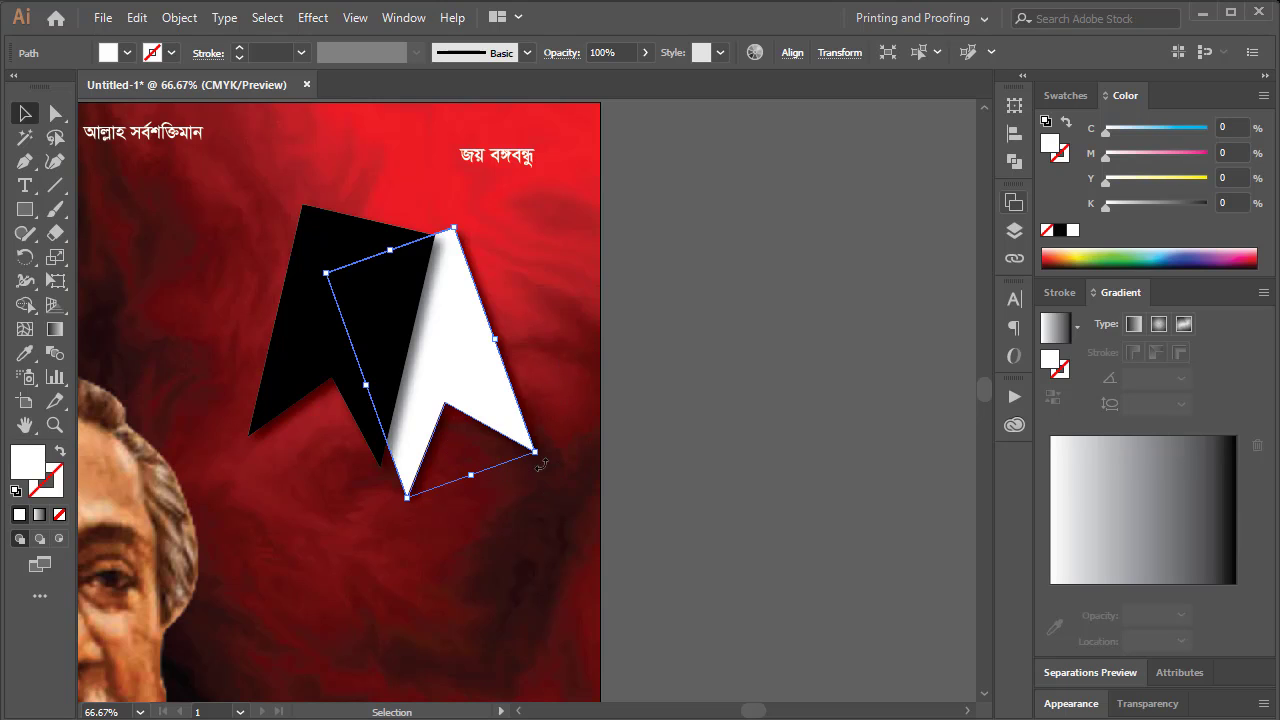
Tilt the ribbon copy, zoom in on the poster and restore the hidden panels
{"action": "left_click_drag", "start_coordinate": [543, 459], "coordinate": [568, 472]}
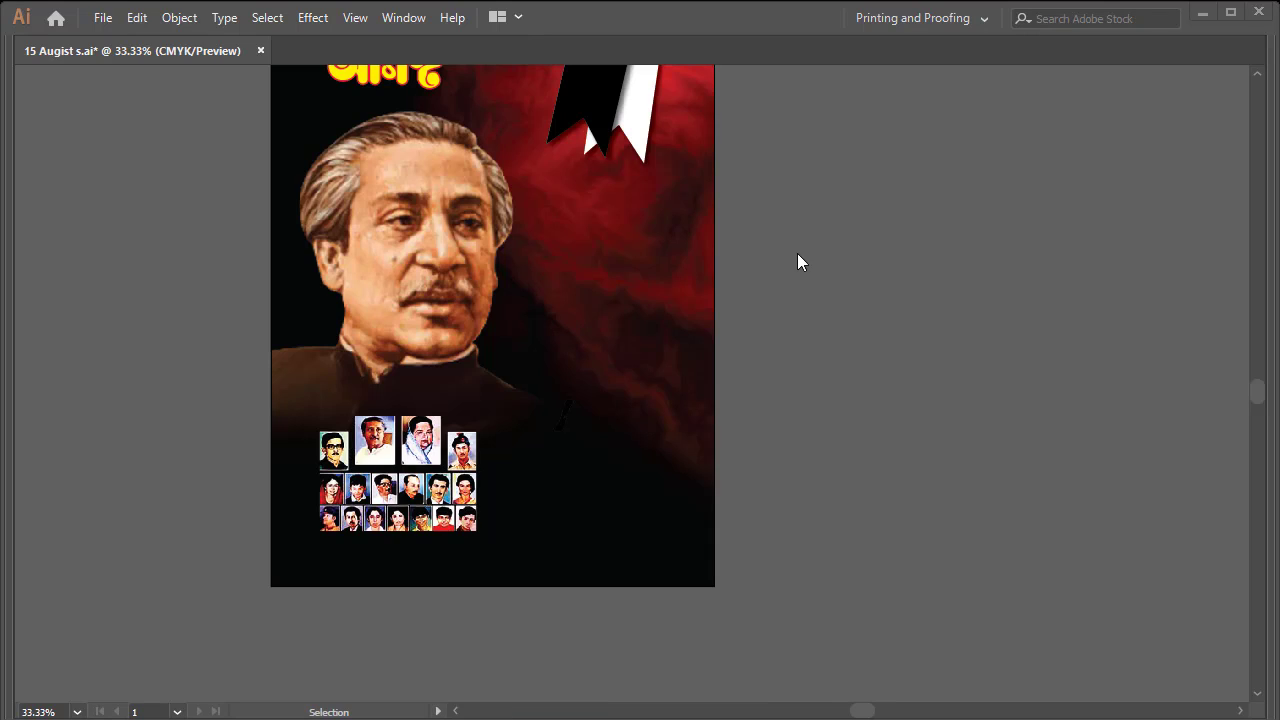
{"action": "key", "text": "z"}
{"action": "scroll", "coordinate": [517, 349], "scroll_direction": "up", "scroll_amount": 3}
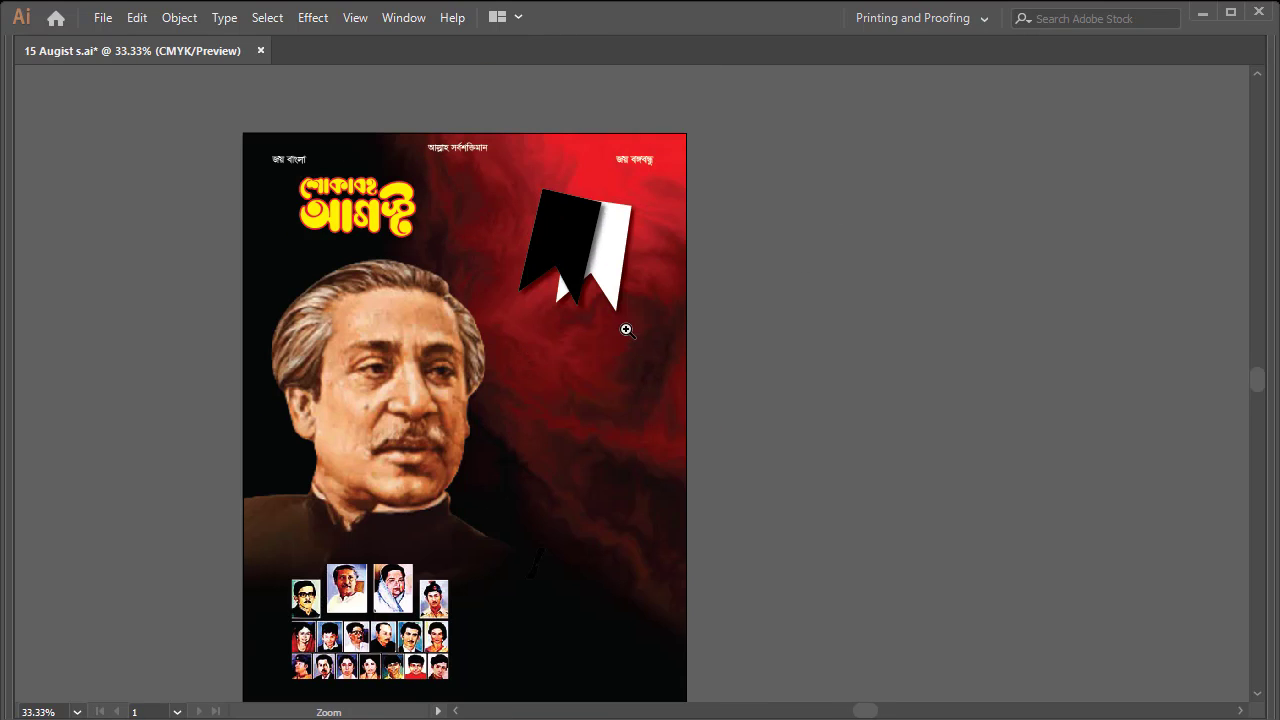
{"action": "left_click", "coordinate": [627, 330]}
{"action": "scroll", "coordinate": [551, 440], "scroll_direction": "down", "scroll_amount": 1}
{"action": "key", "text": "v"}
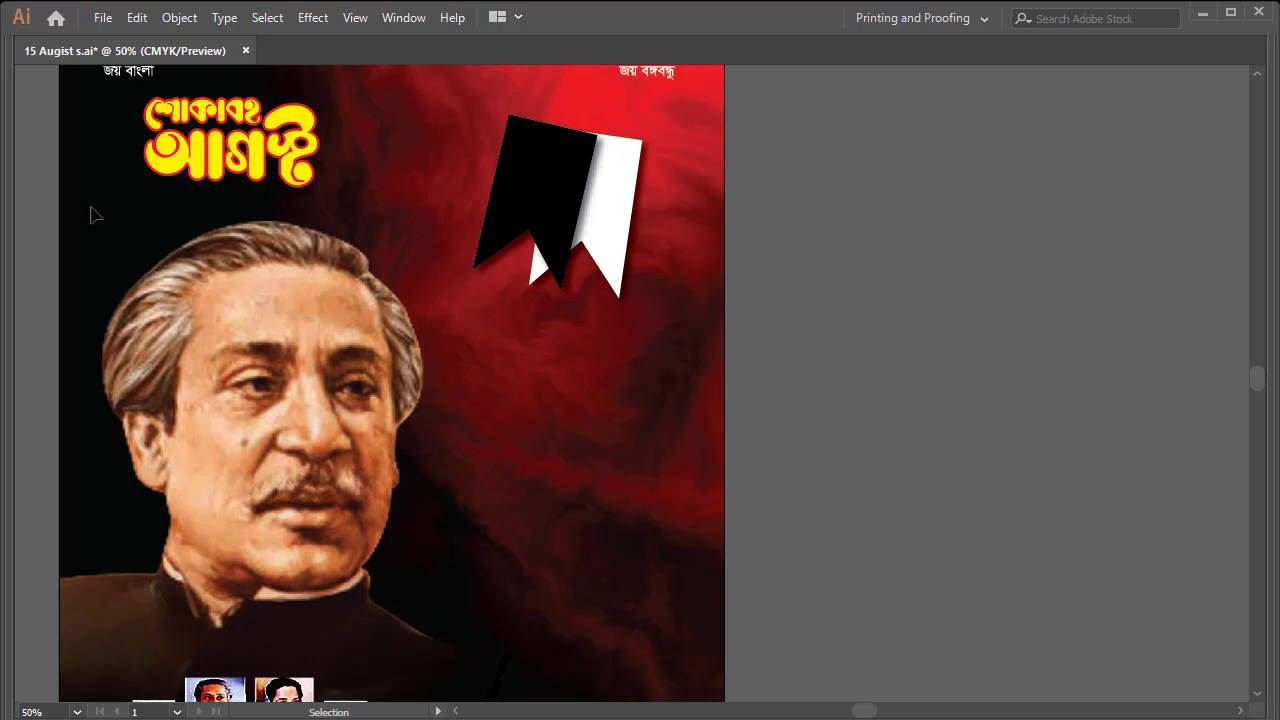
{"action": "key", "text": "Tab"}
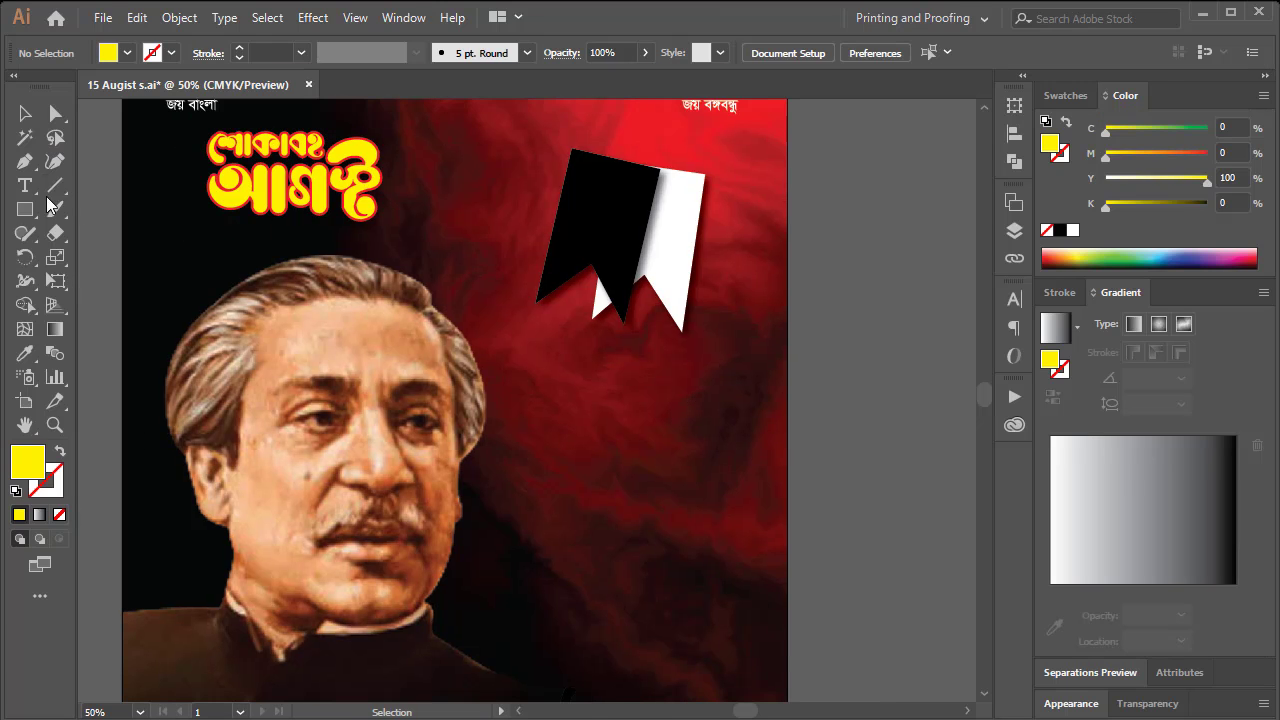
{"action": "left_click", "coordinate": [25, 186]}
Start a text line beside the poster in SutonnyMJ Bold at 36 pt
{"action": "left_click", "coordinate": [847, 340]}
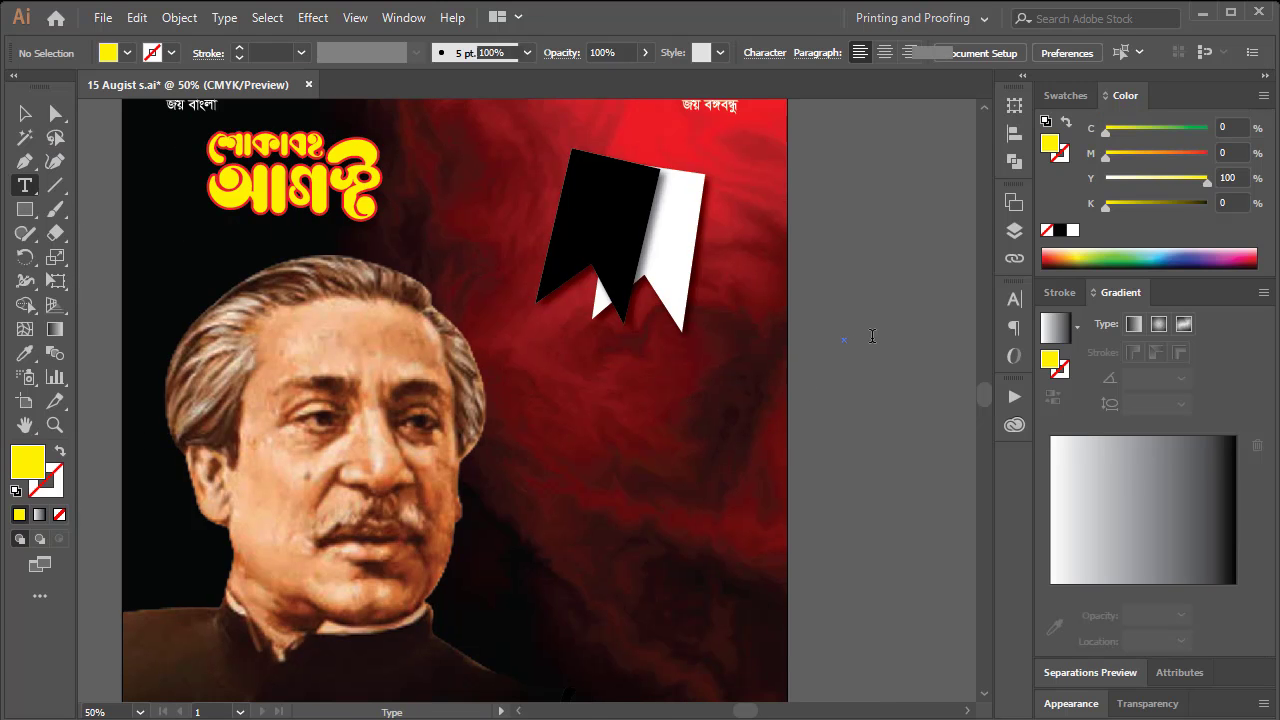
{"action": "type", "text": "jhnhj"}
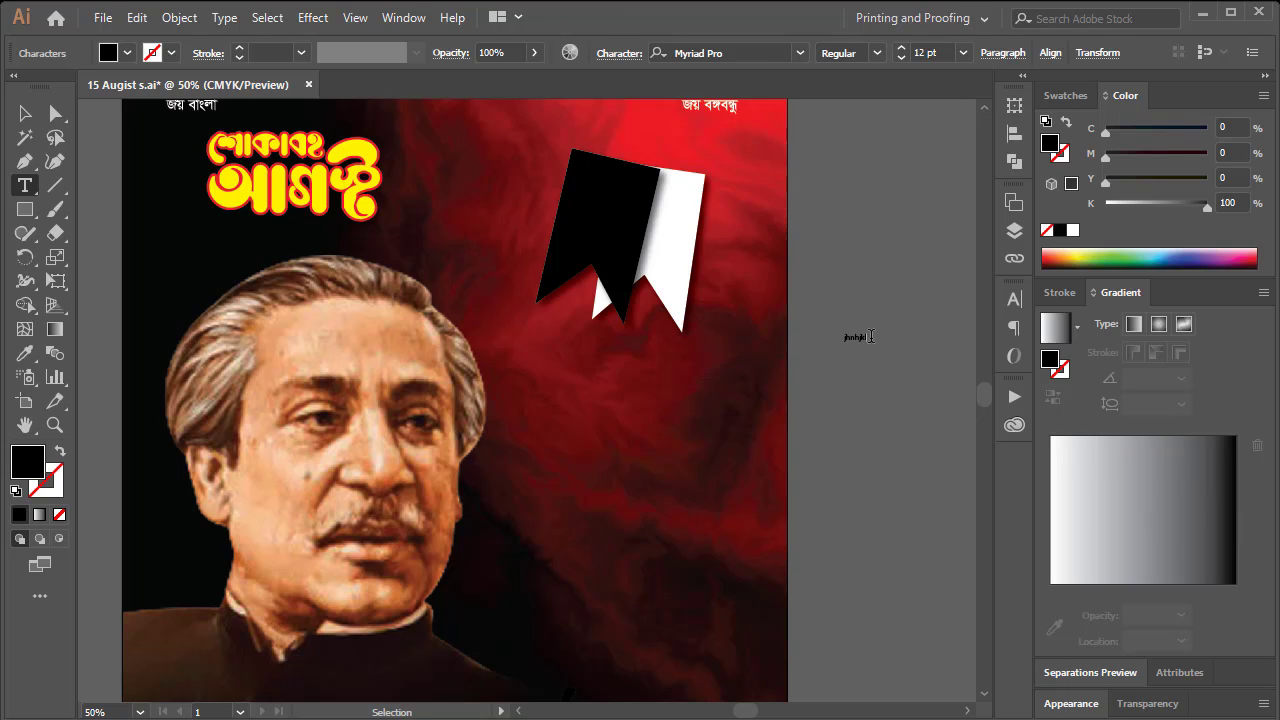
{"action": "key", "text": "ctrl+a"}
{"action": "left_click", "coordinate": [800, 53]}
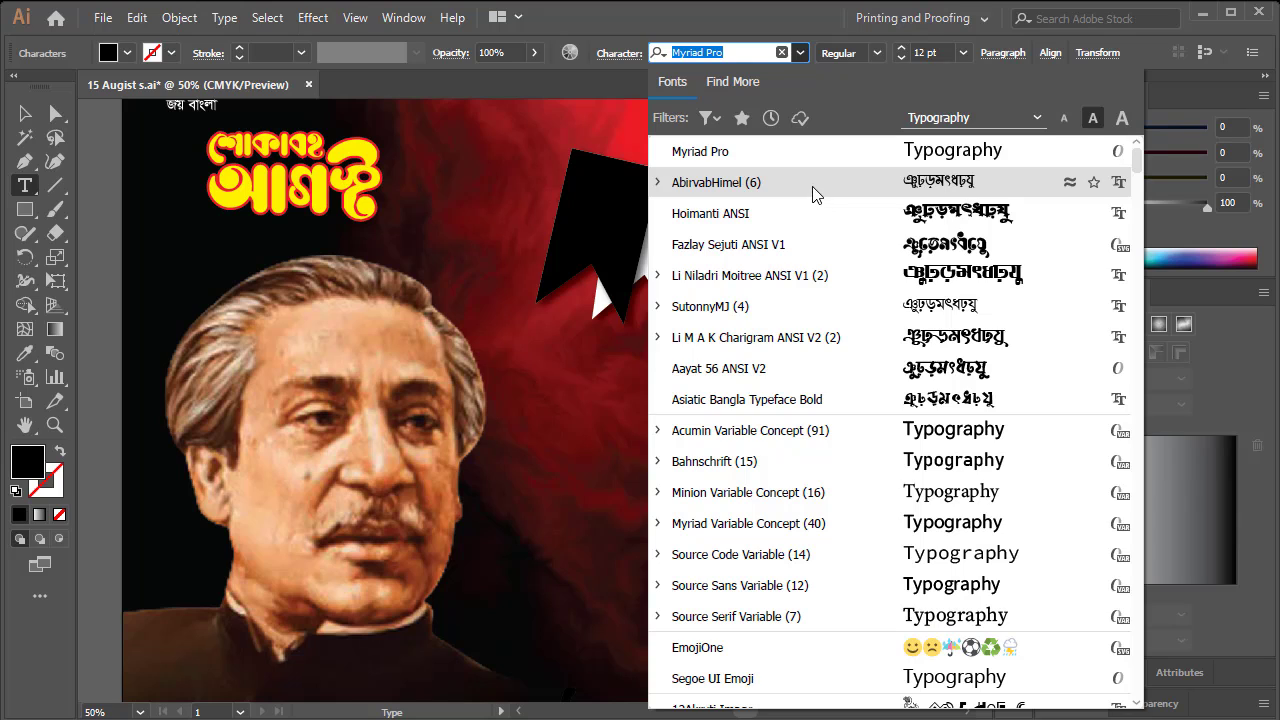
{"action": "left_click", "coordinate": [757, 316]}
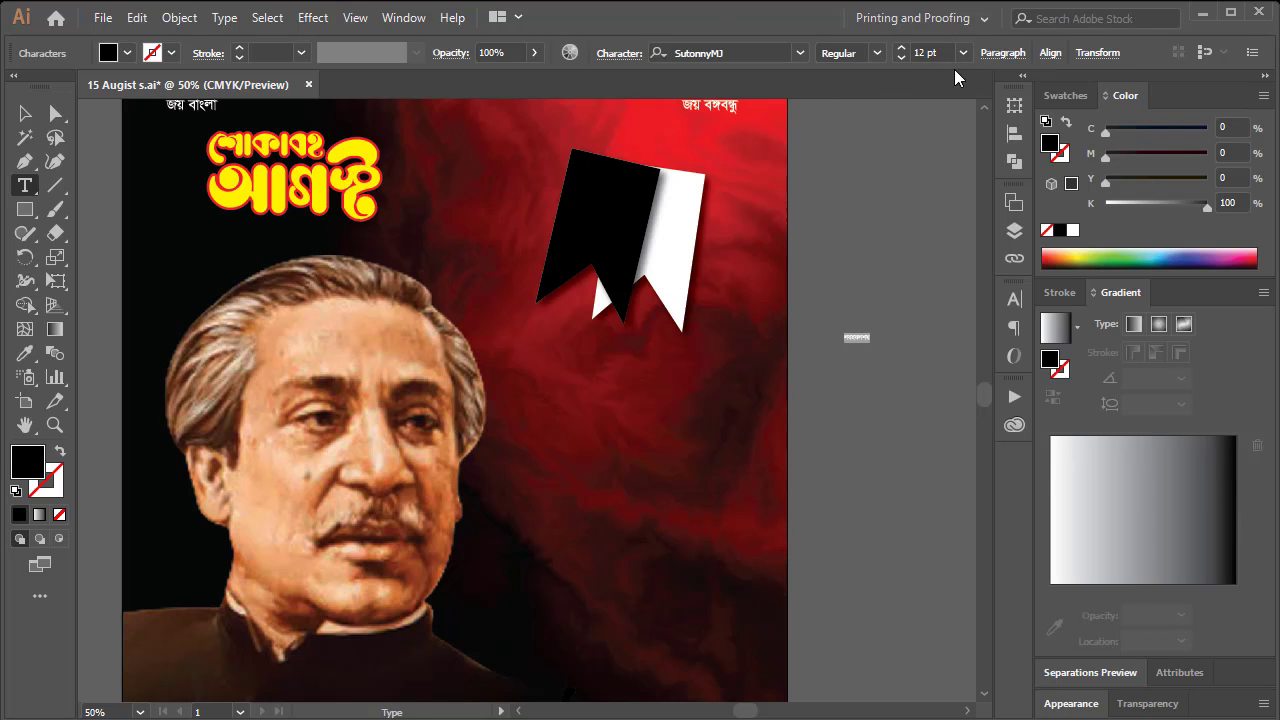
{"action": "left_click", "coordinate": [876, 52]}
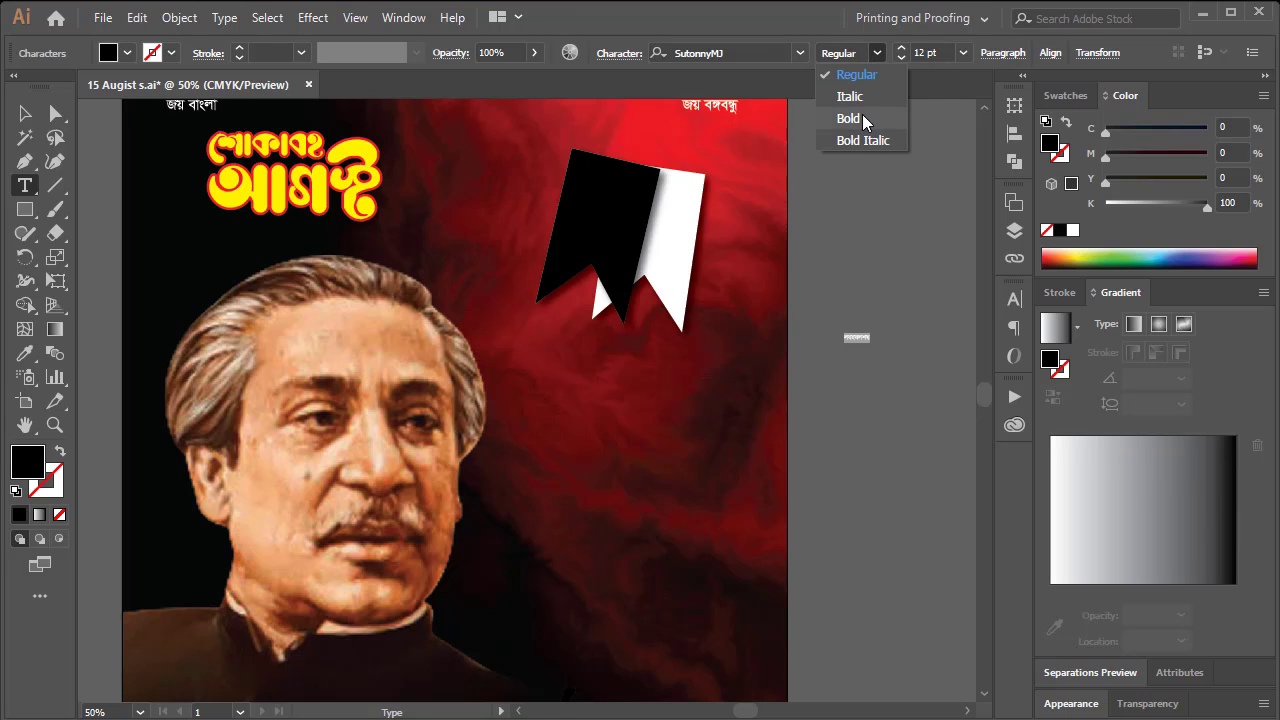
{"action": "left_click", "coordinate": [862, 114]}
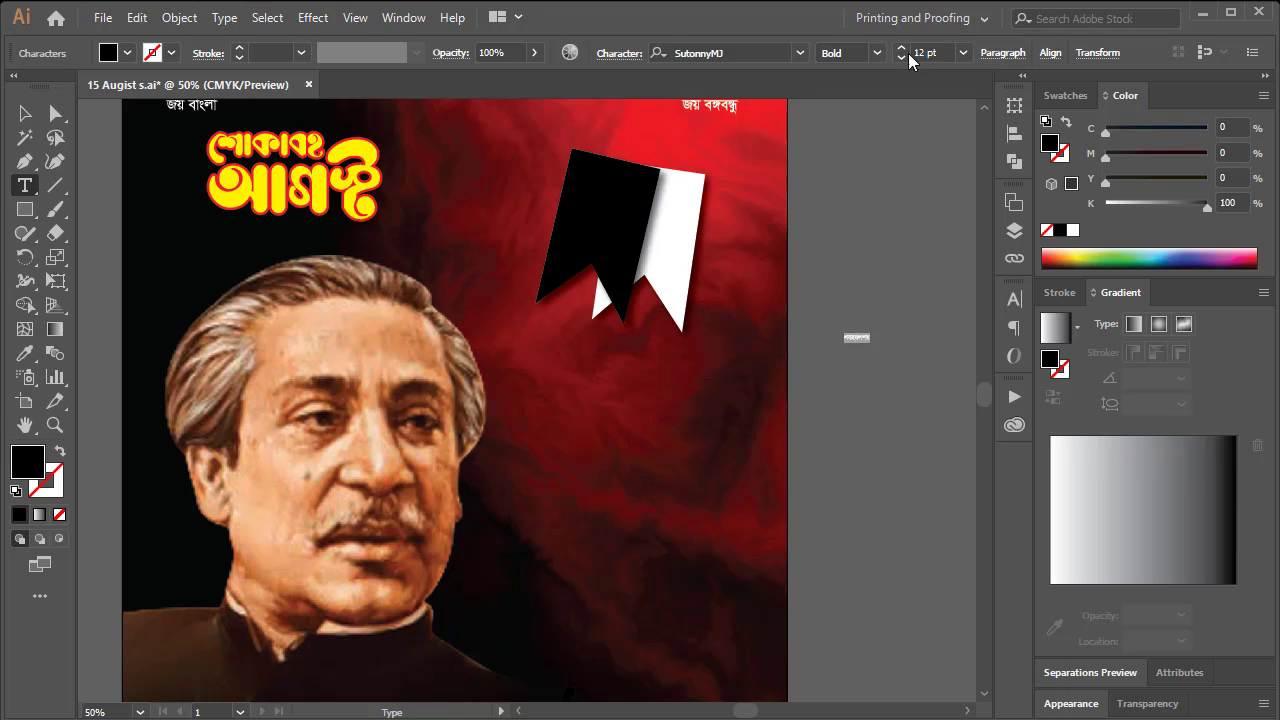
{"action": "left_click", "coordinate": [962, 52]}
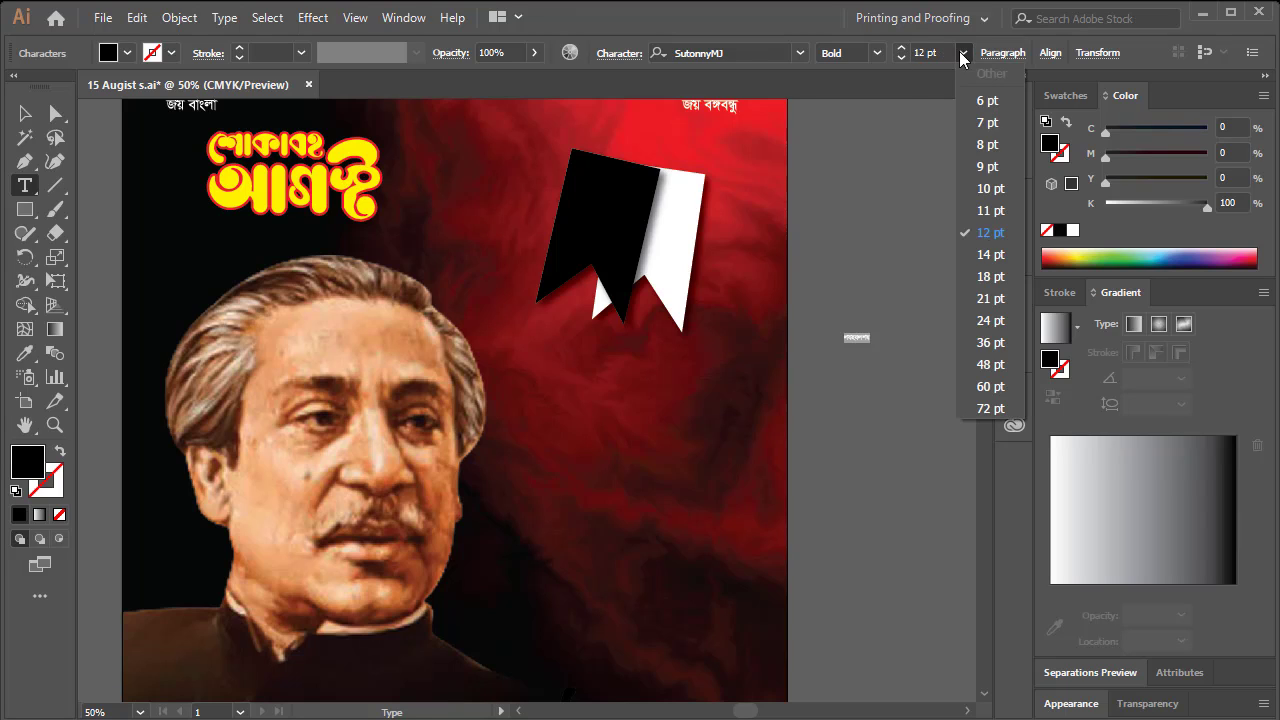
{"action": "left_click", "coordinate": [994, 338]}
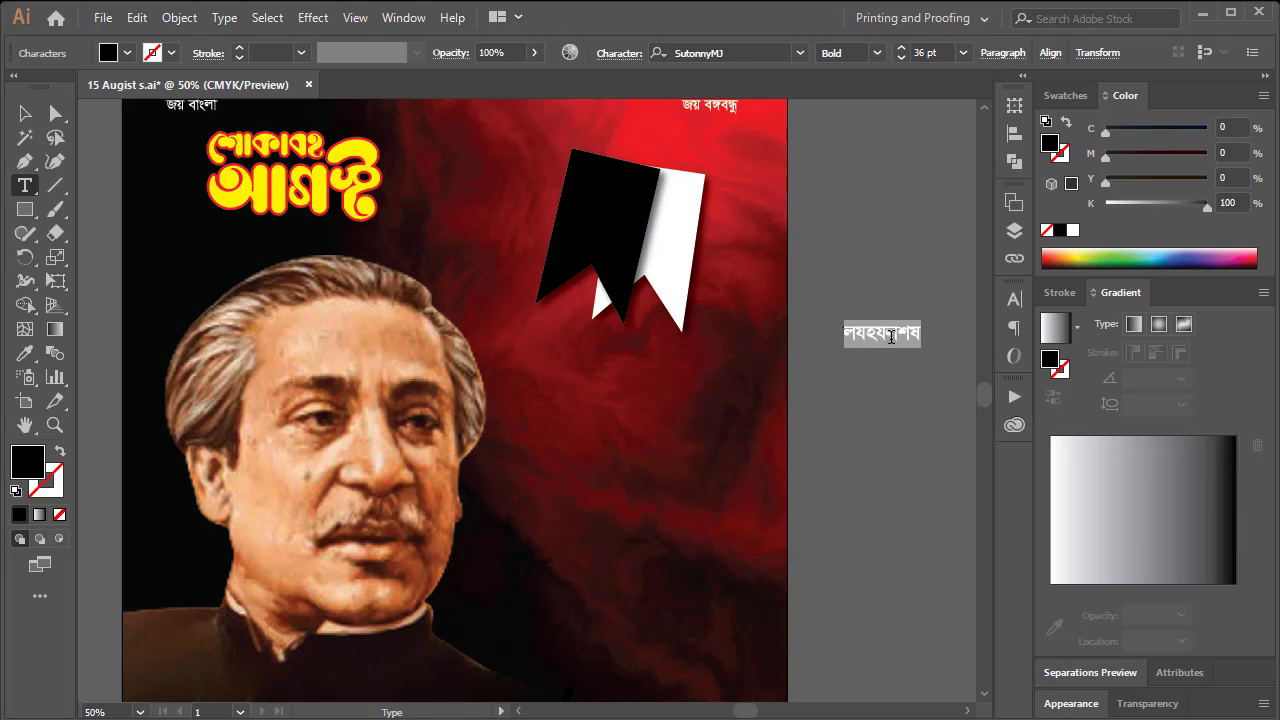
Retype the line as 'বাঙ্গালী জাতির জনক', correcting the mistyped glyphs and vowel
{"action": "type", "text": "hqgo"}
{"action": "key", "text": "ctrl+a"}
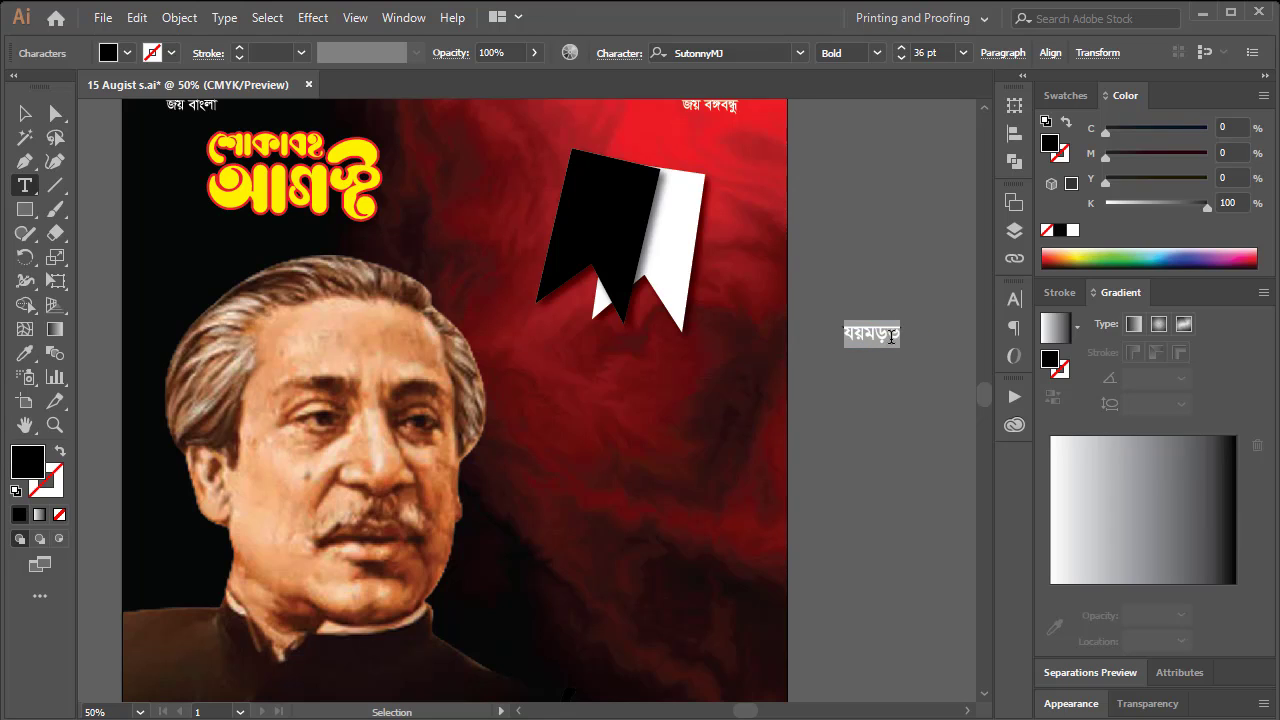
{"action": "type", "text": "evjx"}
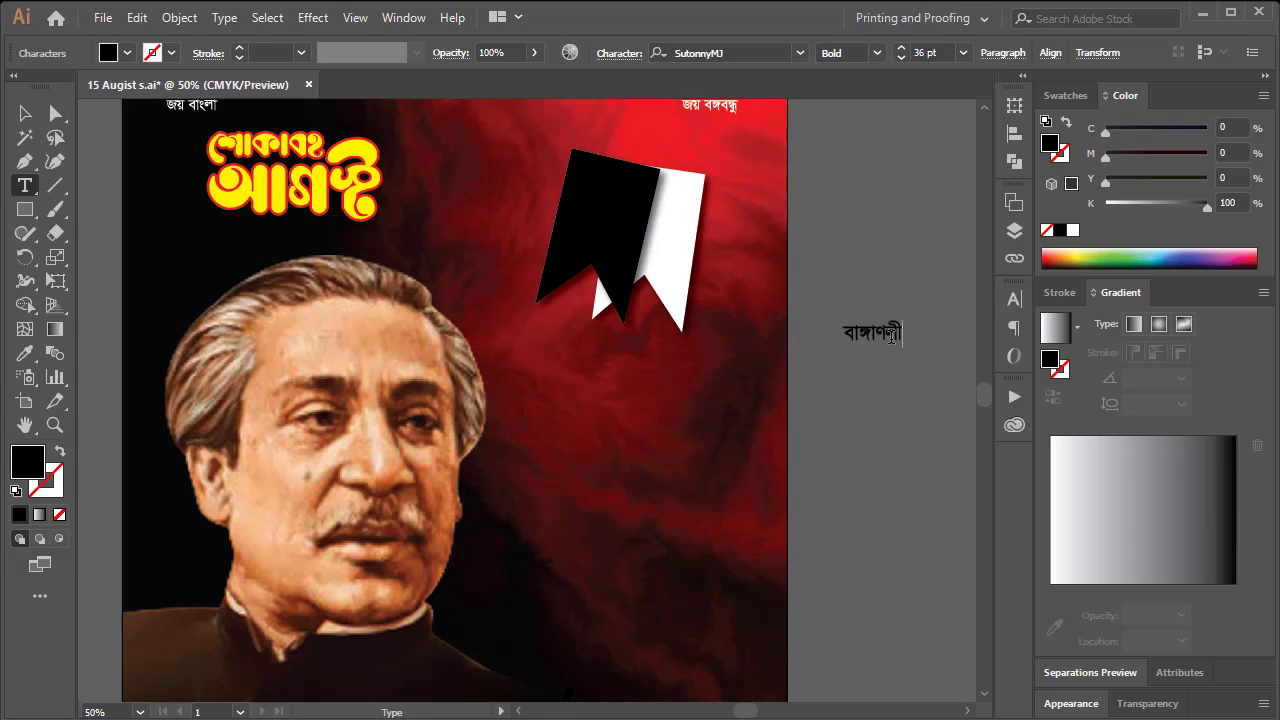
{"action": "key", "text": "BackSpace"}
{"action": "key", "text": "BackSpace"}
{"action": "type", "text": "jx"}
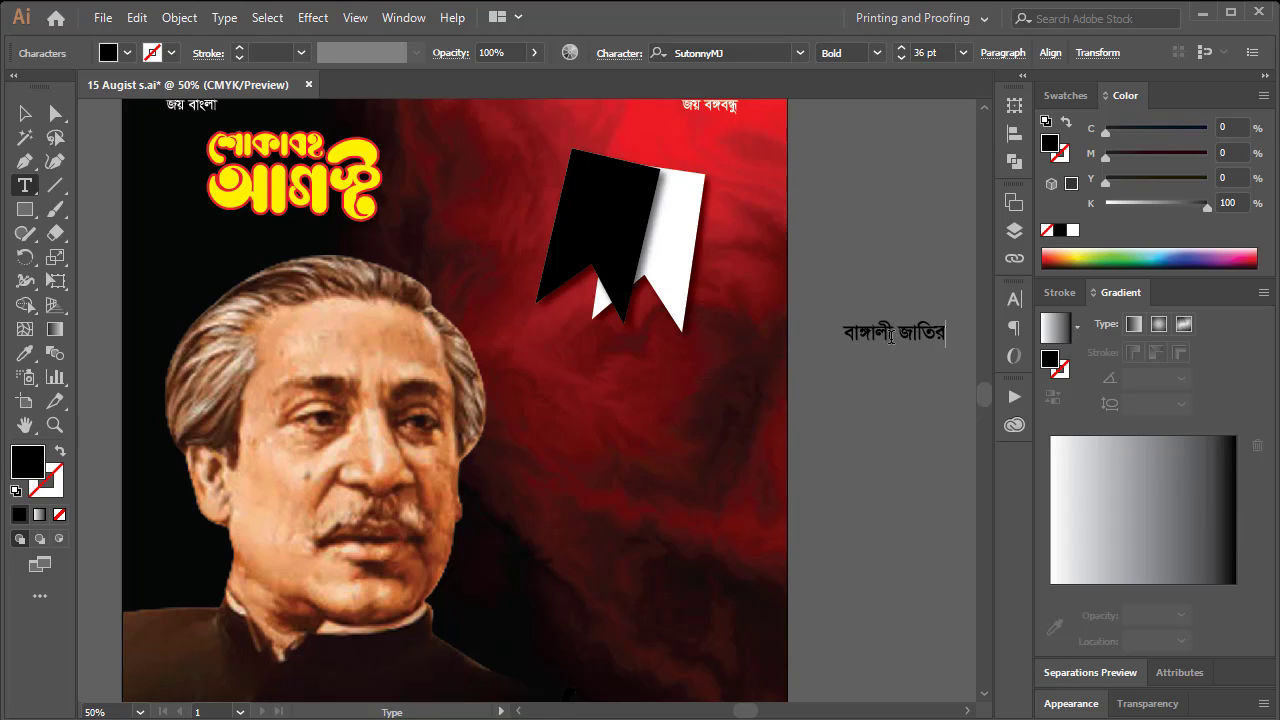
{"action": "key", "text": "BackSpace"}
{"action": "key", "text": "BackSpace"}
{"action": "type", "text": "Zwi"}
{"action": "type", "text": "bK"}
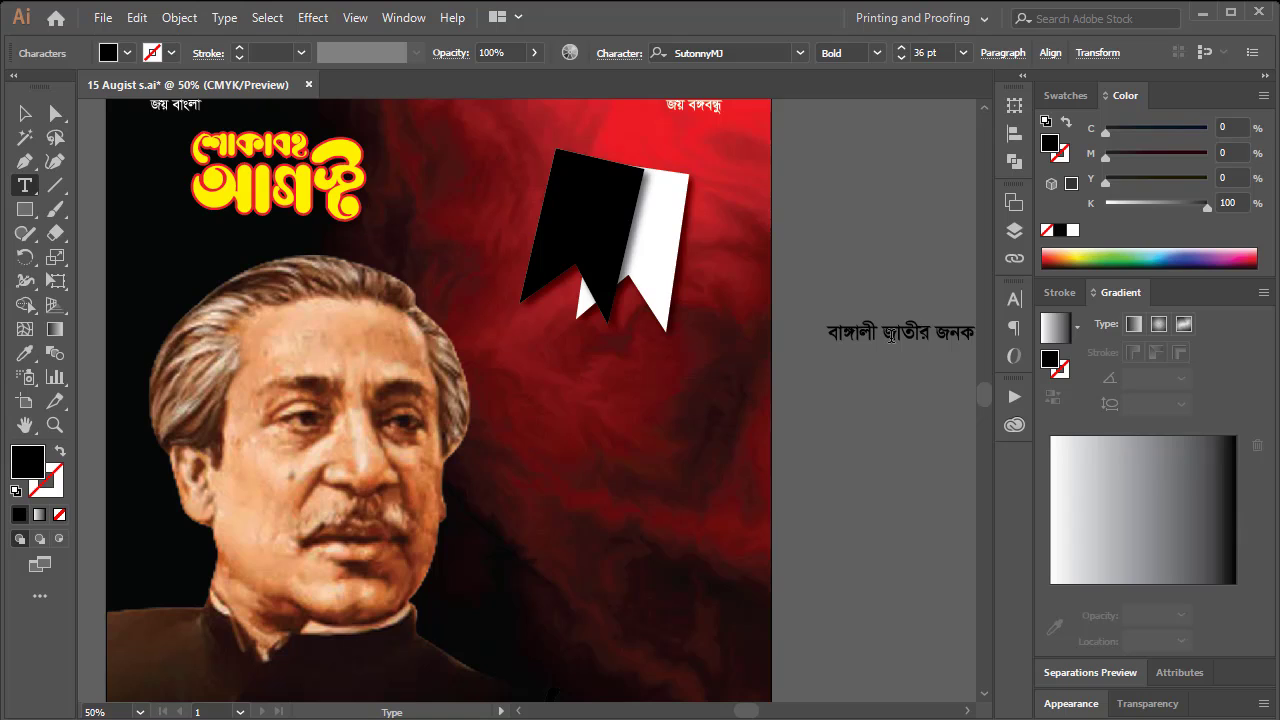
{"action": "key", "text": "shift+Left"}
{"action": "key", "text": "shift+Left"}
{"action": "key", "text": "shift+Left"}
{"action": "key", "text": "Left"}
{"action": "key", "text": "BackSpace"}
{"action": "key", "text": "Left"}
{"action": "type", "text": "ি"}
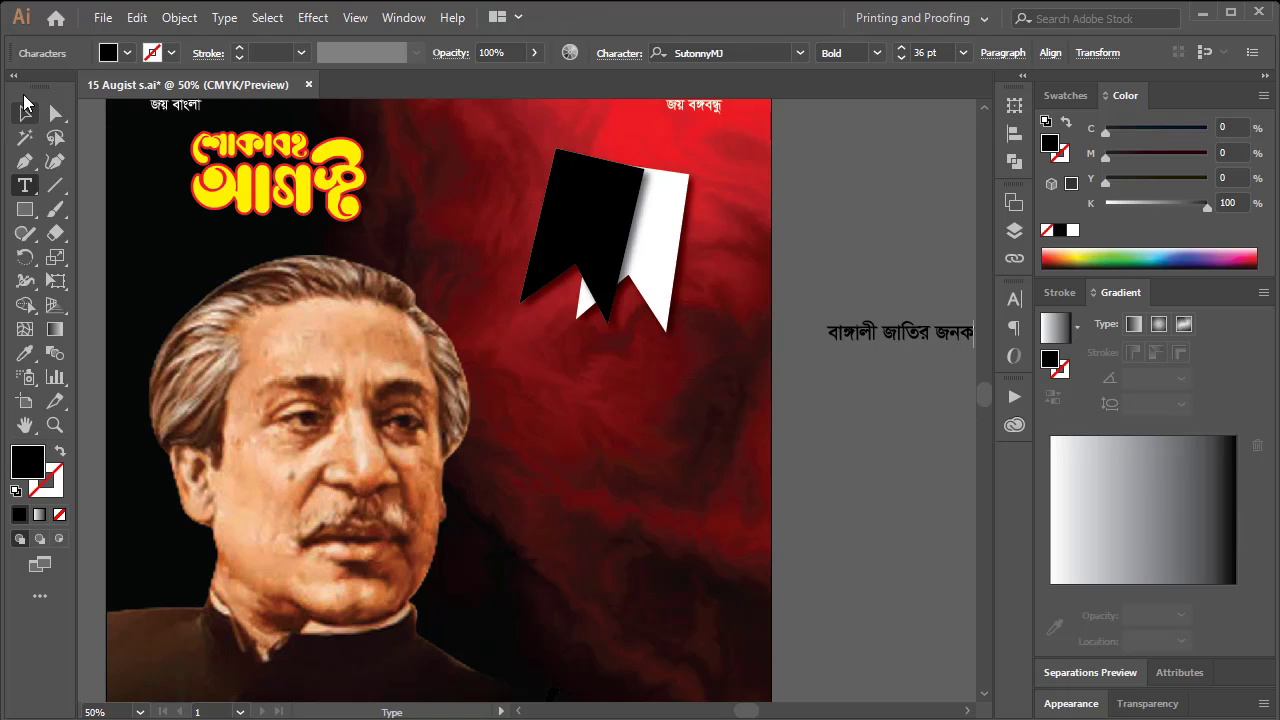
Move the text onto the poster below the ribbon and right-align it
{"action": "left_click", "coordinate": [25, 113]}
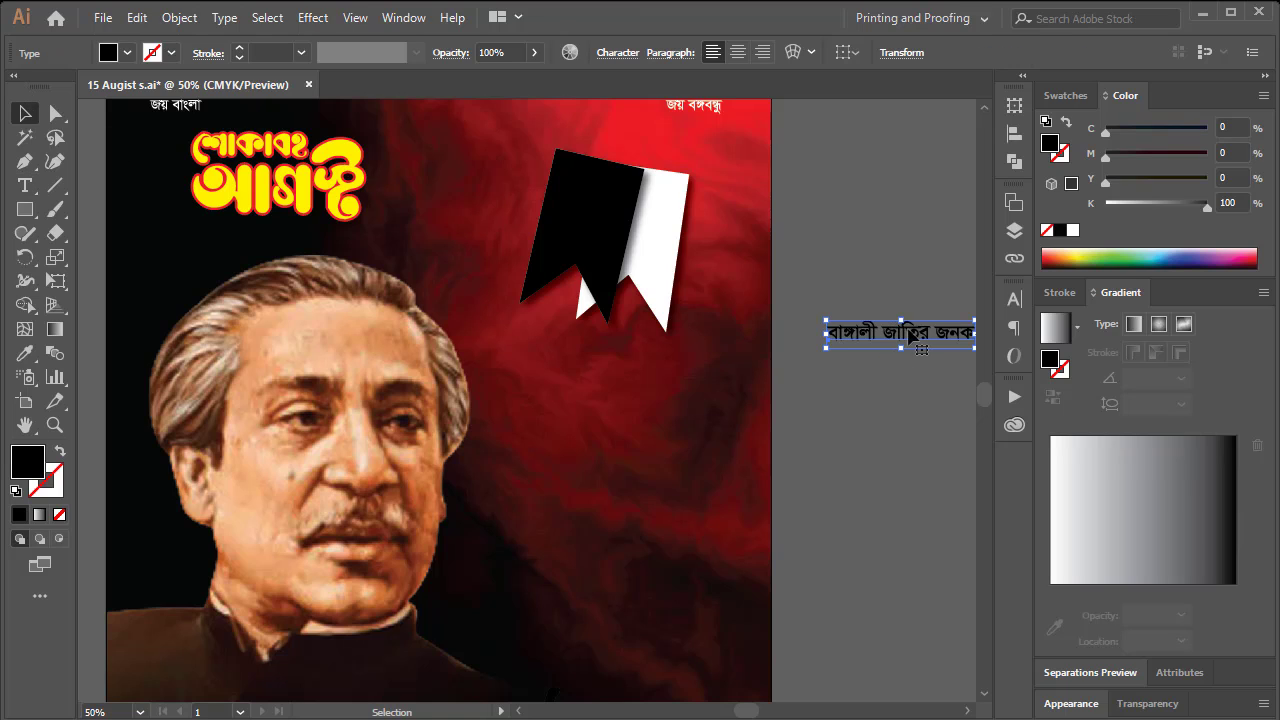
{"action": "mouse_move", "coordinate": [908, 333]}
{"action": "left_mouse_down"}
{"action": "mouse_move", "coordinate": [647, 372]}
{"action": "mouse_move", "coordinate": [728, 378]}
{"action": "left_mouse_up"}
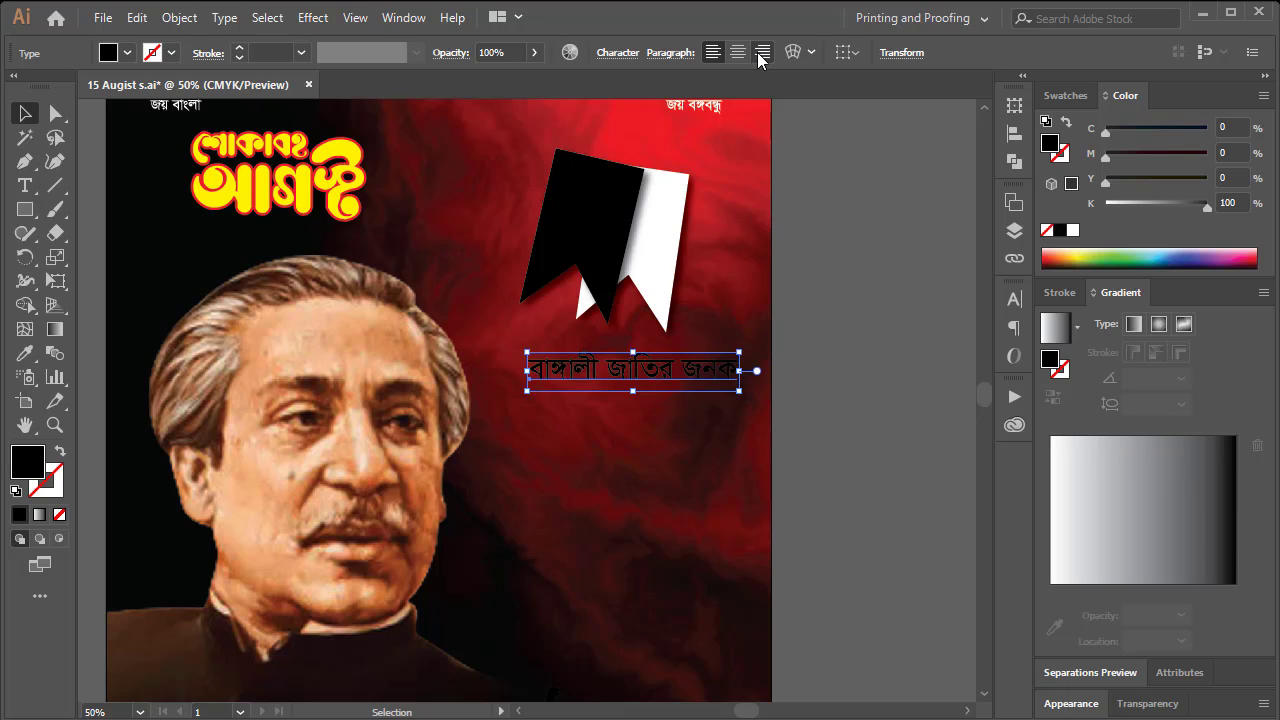
{"action": "left_click", "coordinate": [670, 53]}
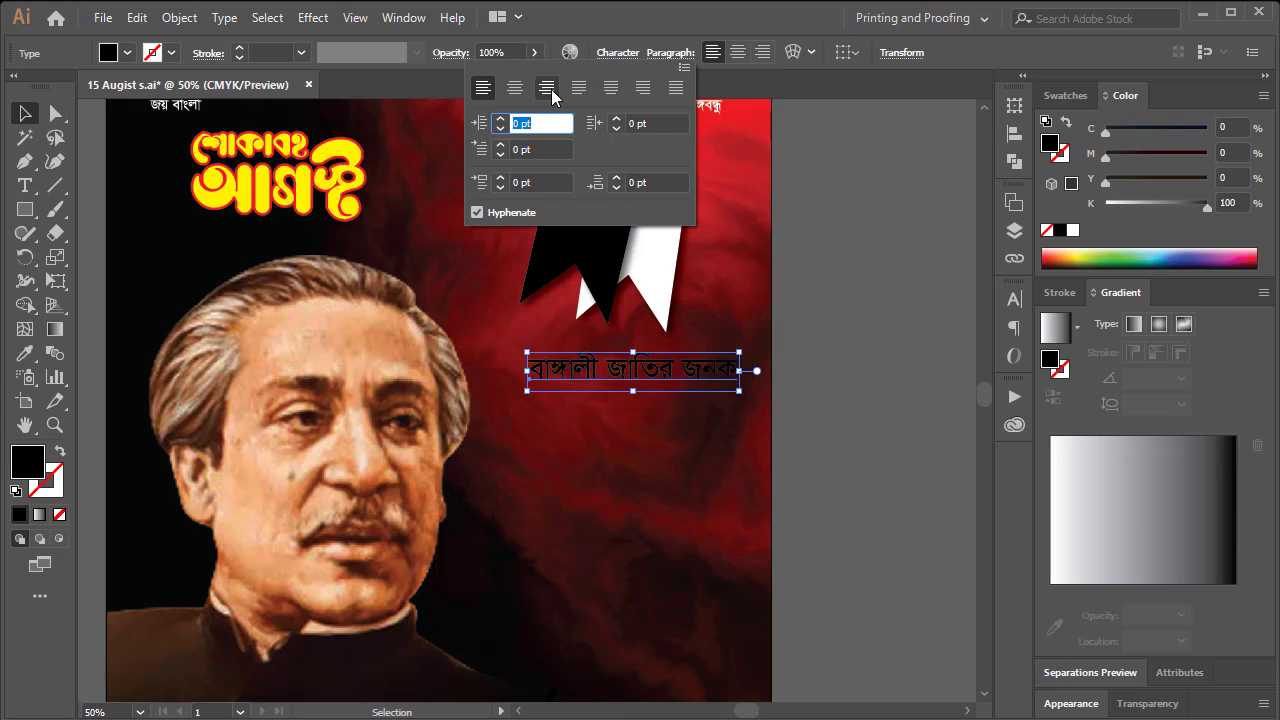
{"action": "left_click", "coordinate": [548, 89]}
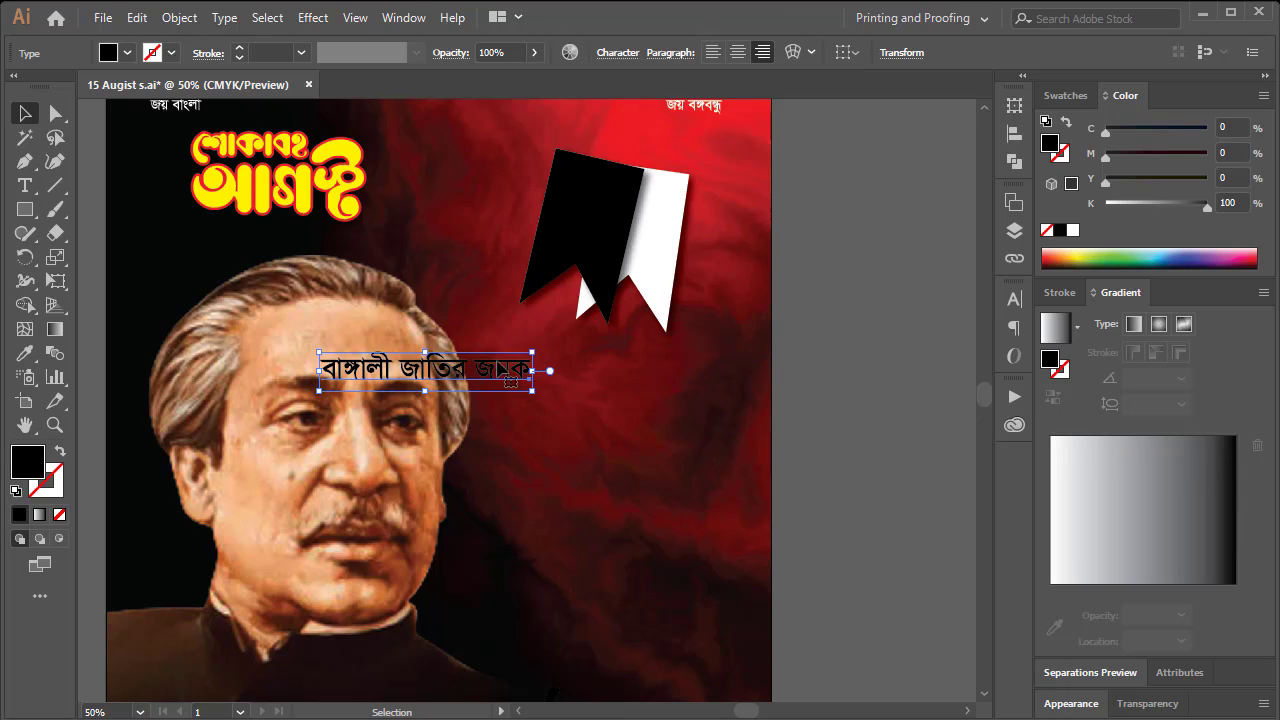
Position the line under the ribbon, turn it white and drag a duplicate just below
{"action": "left_click_drag", "start_coordinate": [497, 370], "coordinate": [686, 376]}
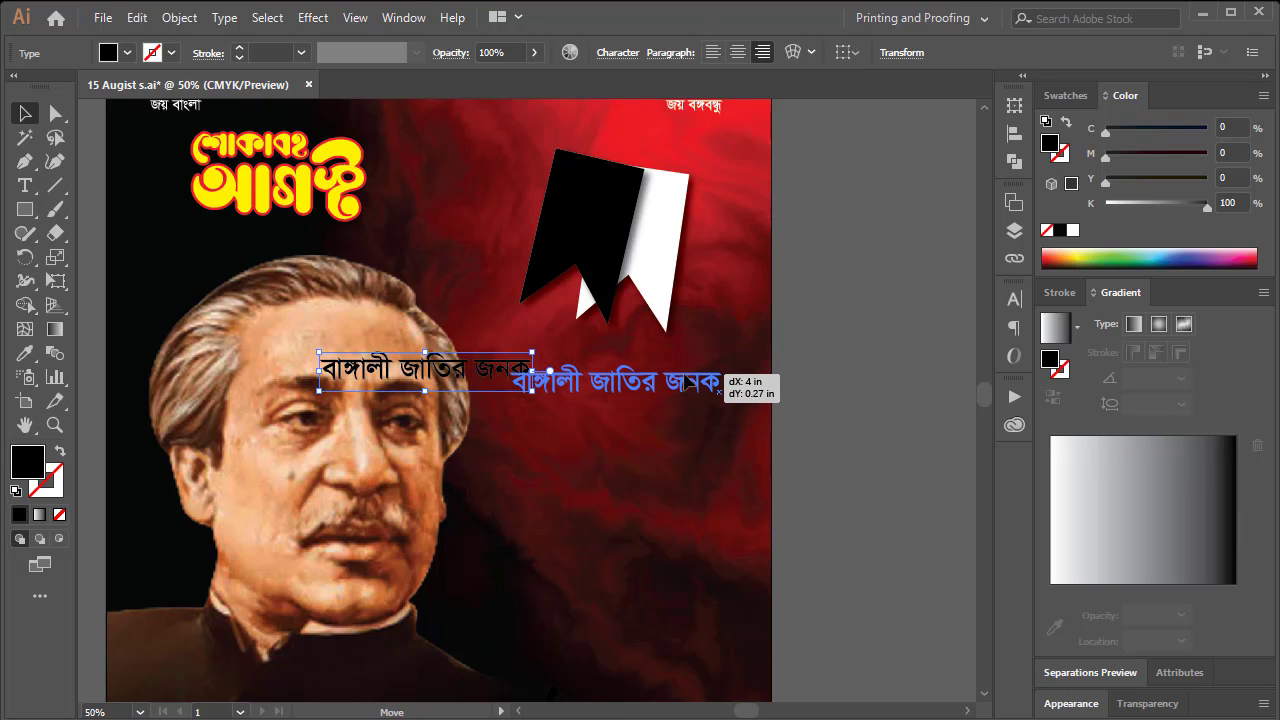
{"action": "left_click_drag", "start_coordinate": [686, 376], "coordinate": [688, 393]}
{"action": "left_click_drag", "start_coordinate": [1192, 212], "coordinate": [943, 214]}
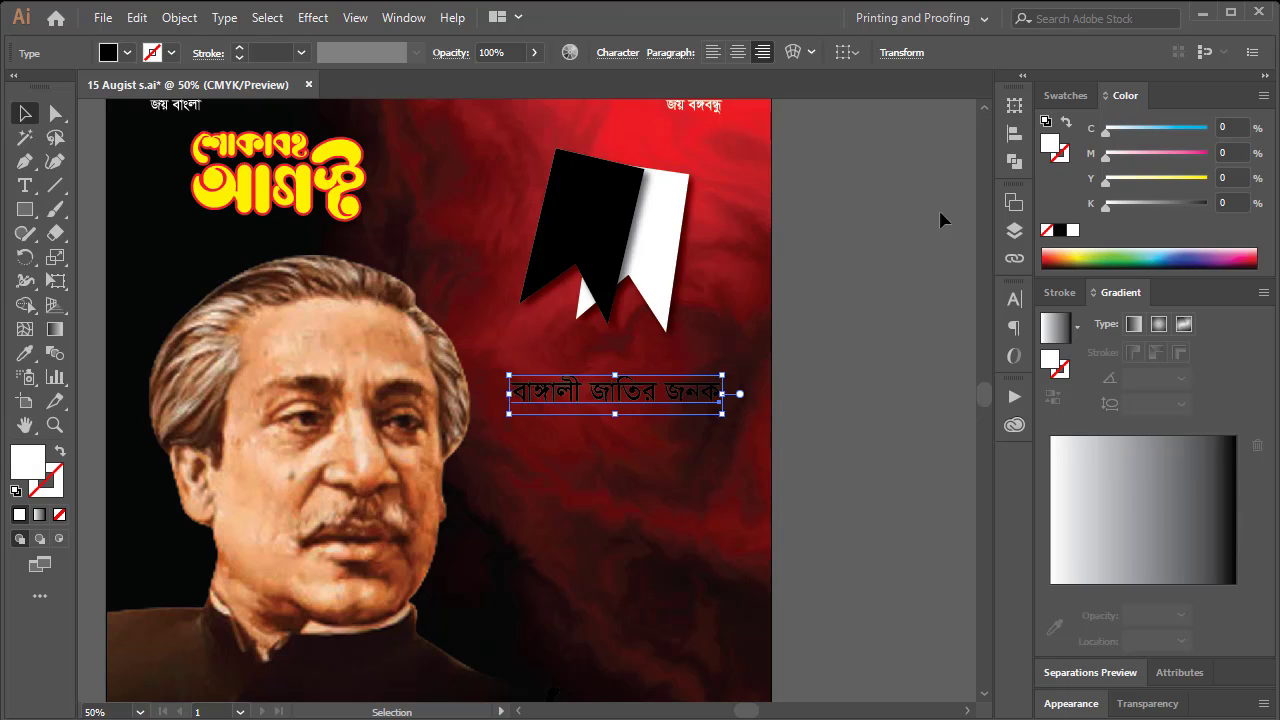
{"action": "mouse_move", "coordinate": [695, 381]}
{"action": "left_mouse_down"}
{"action": "mouse_move", "coordinate": [710, 371]}
{"action": "mouse_move", "coordinate": [689, 430]}
{"action": "left_mouse_up"}
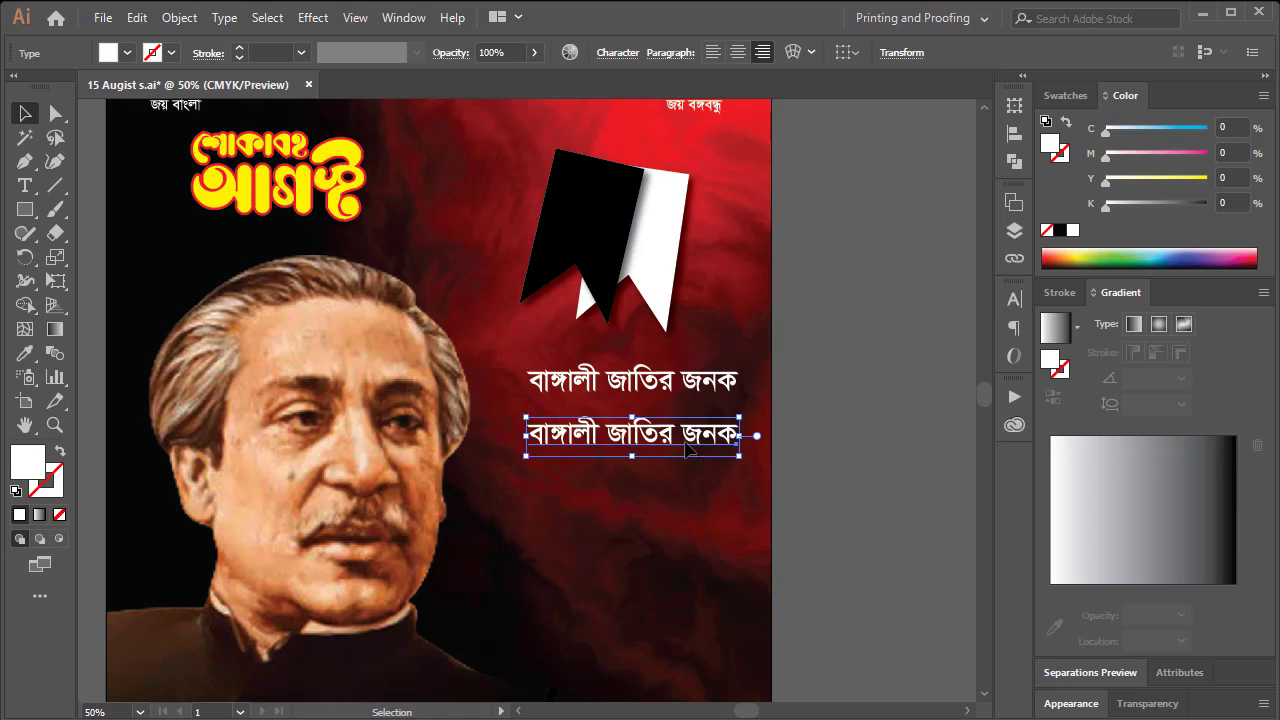
Change the copied line to 'বঙ্গবন্ধু শেখ মুজিবুর রহমান' and move it up under the first line
{"action": "triple_click", "coordinate": [689, 440]}
{"action": "type", "text": "বঙ্গন"}
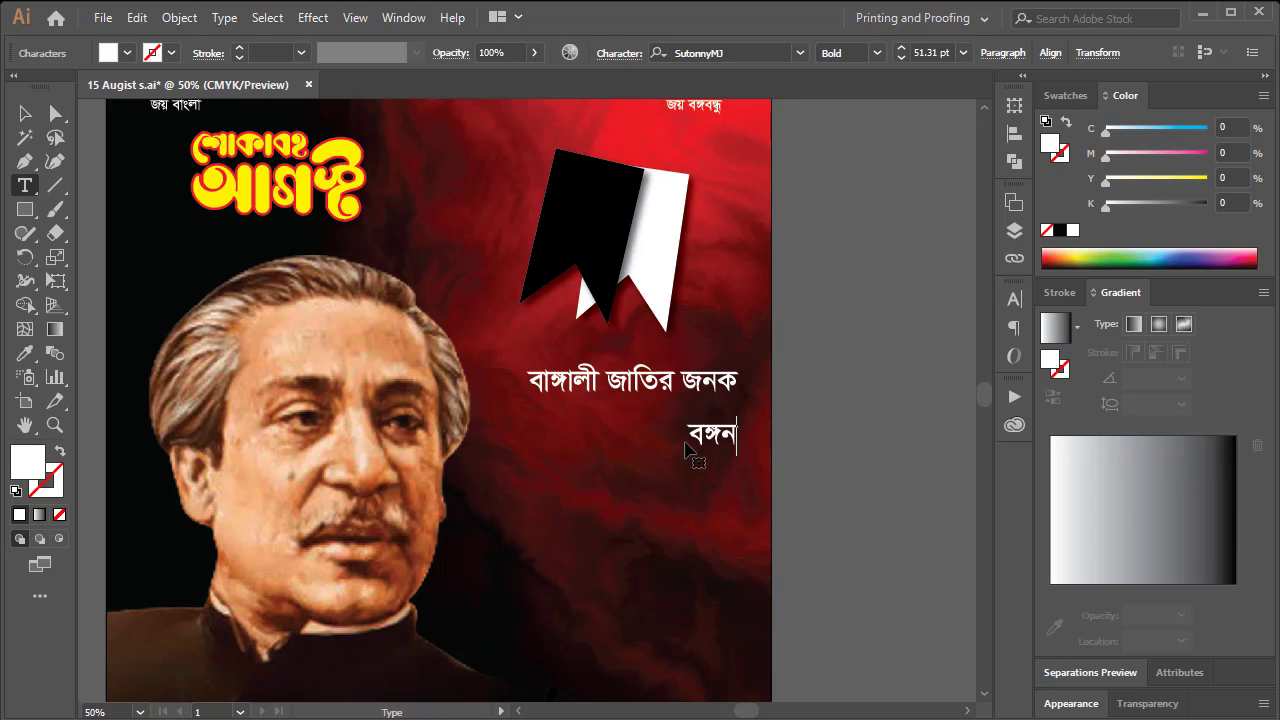
{"action": "key", "text": "BackSpace"}
{"action": "type", "text": "বন্ধু"}
{"action": "type", "text": " শেখ মুজিবুর"}
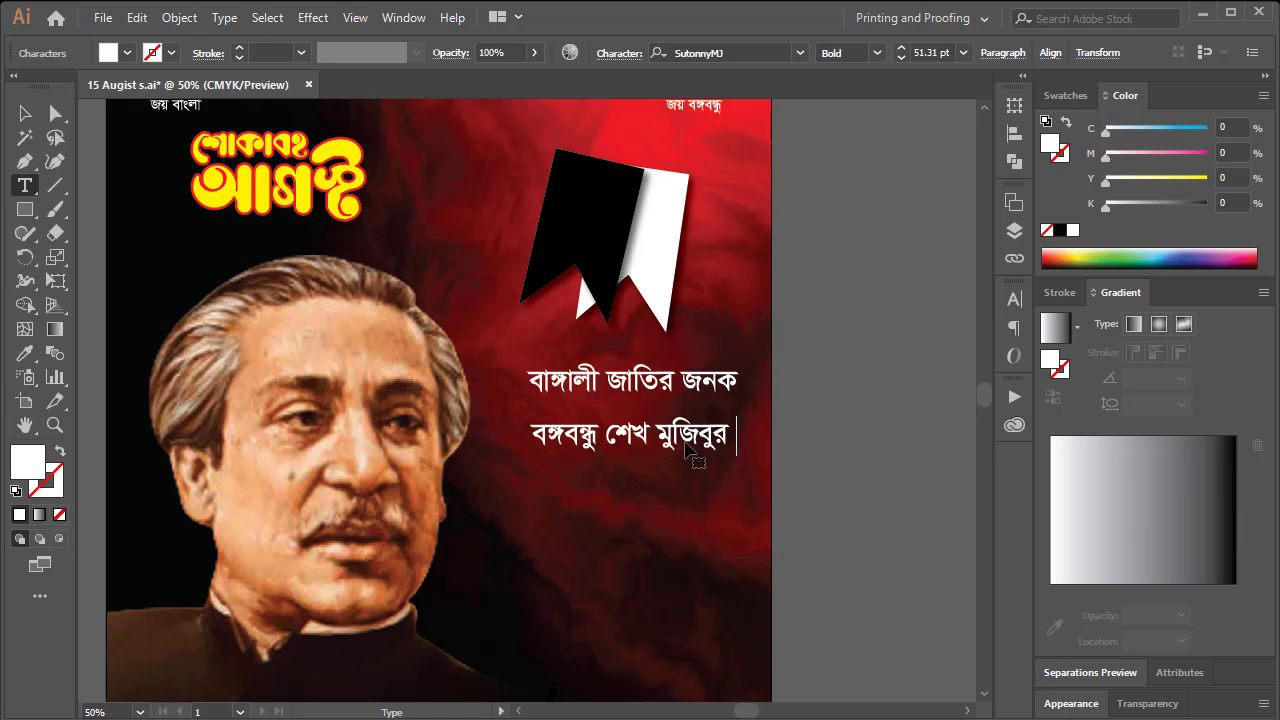
{"action": "type", "text": " রহমান ,"}
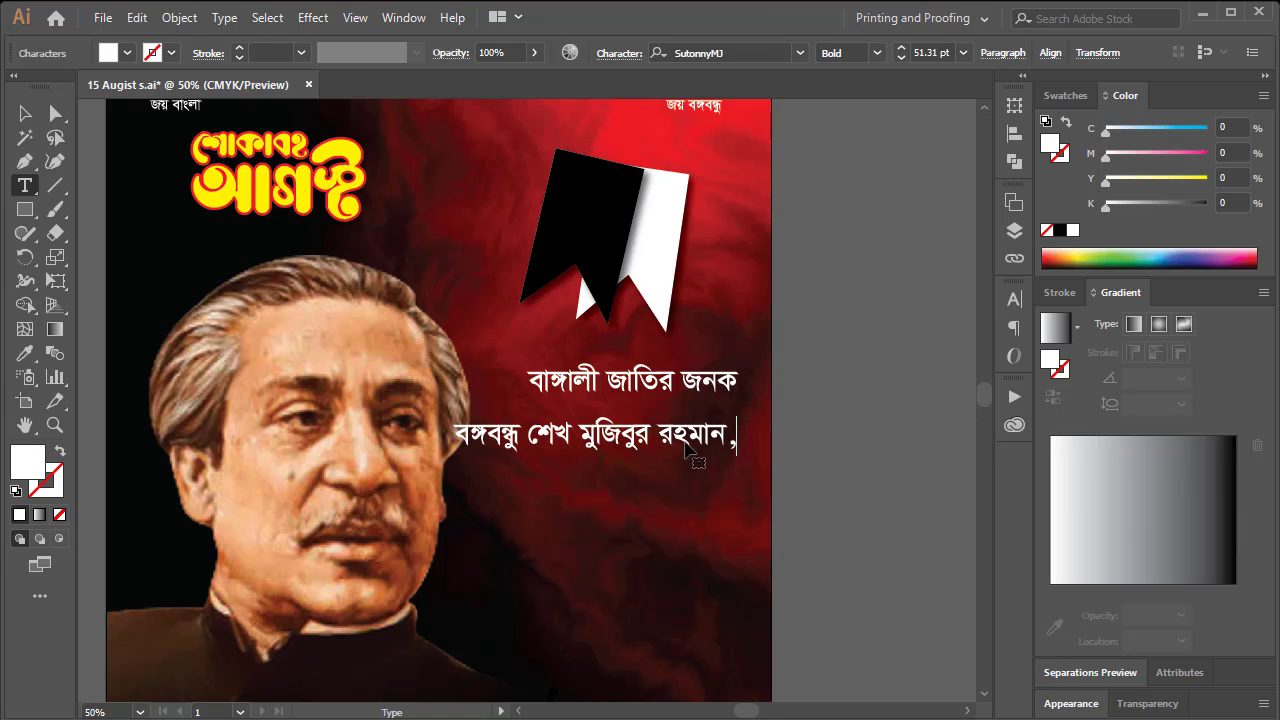
{"action": "key", "text": "Escape"}
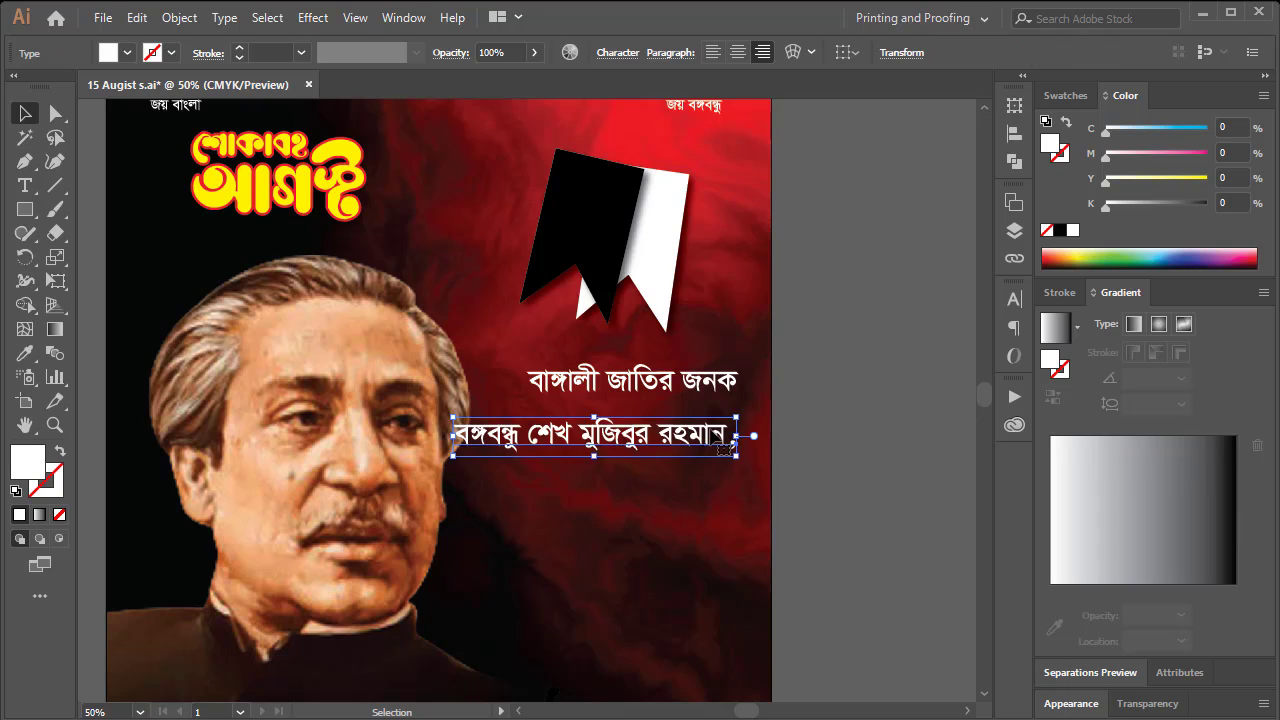
{"action": "left_click_drag", "start_coordinate": [735, 456], "coordinate": [735, 415]}
Reduce both heading lines to 45 pt
{"action": "left_click", "coordinate": [600, 380]}
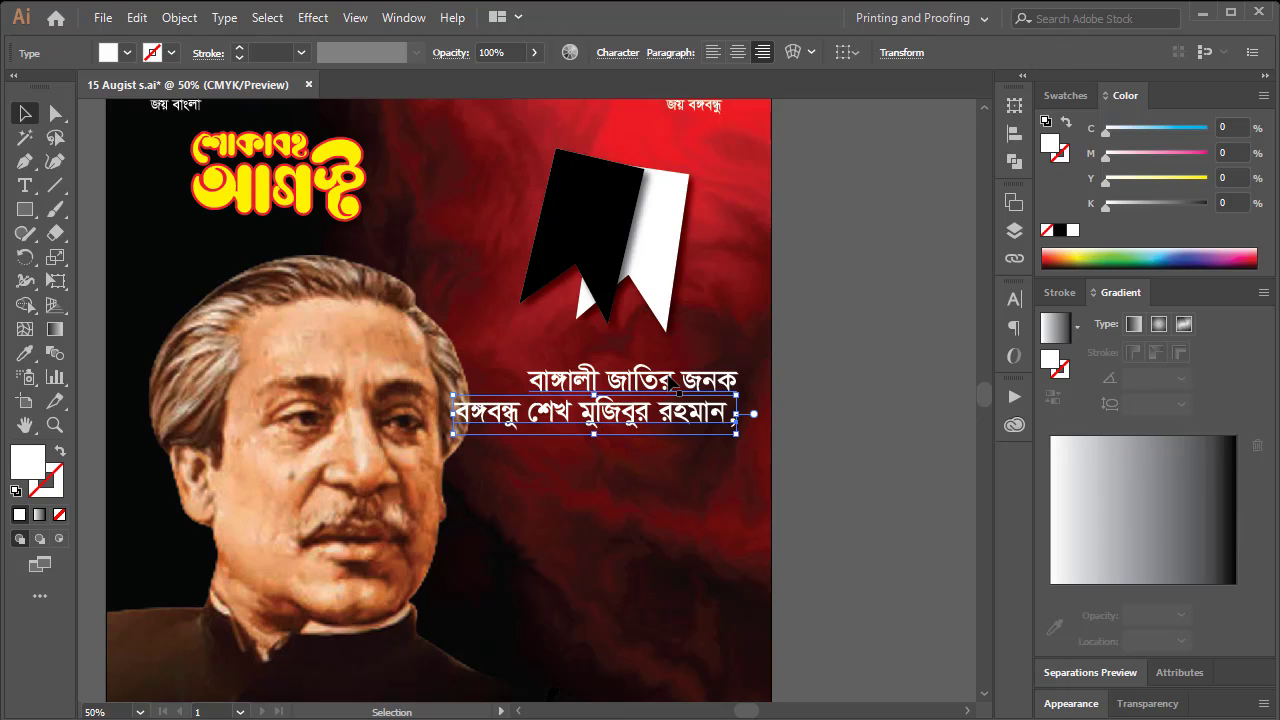
{"action": "left_click", "coordinate": [510, 420], "text": "shift"}
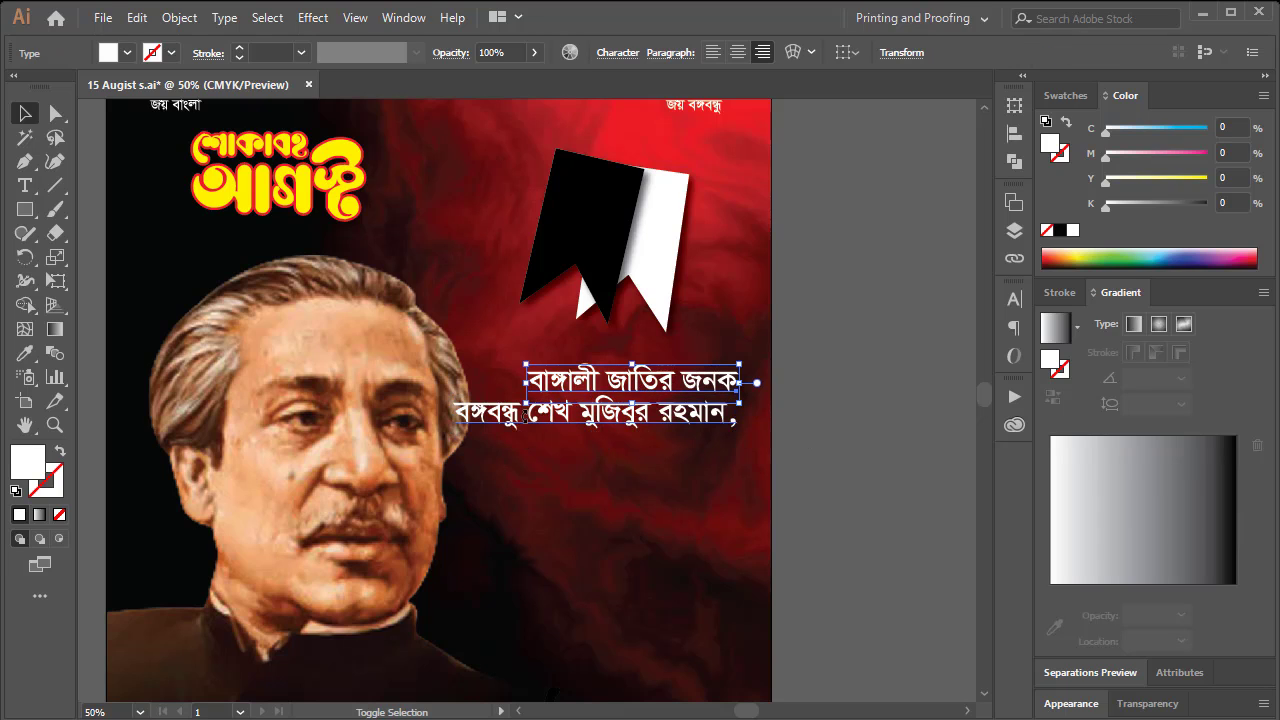
{"action": "left_click", "coordinate": [544, 424]}
{"action": "left_click", "coordinate": [682, 378], "text": "shift"}
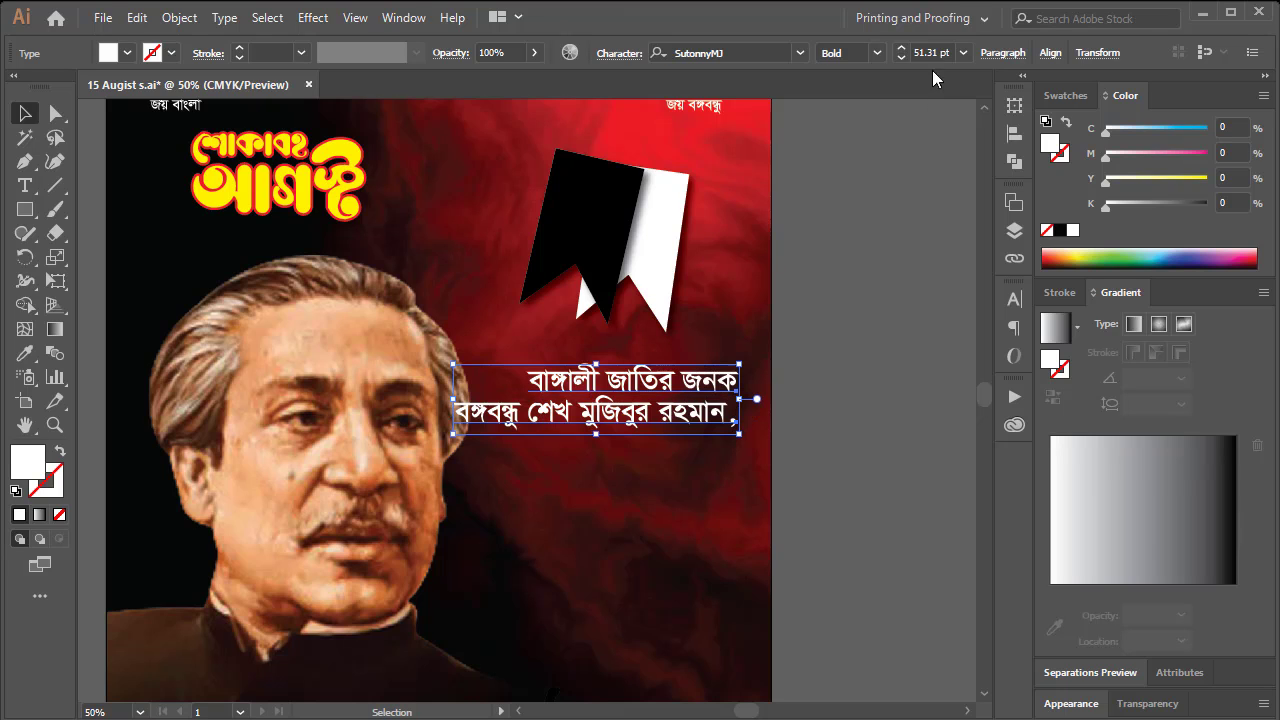
{"action": "left_click", "coordinate": [900, 58]}
{"action": "left_click", "coordinate": [900, 58]}
{"action": "left_click", "coordinate": [900, 58]}
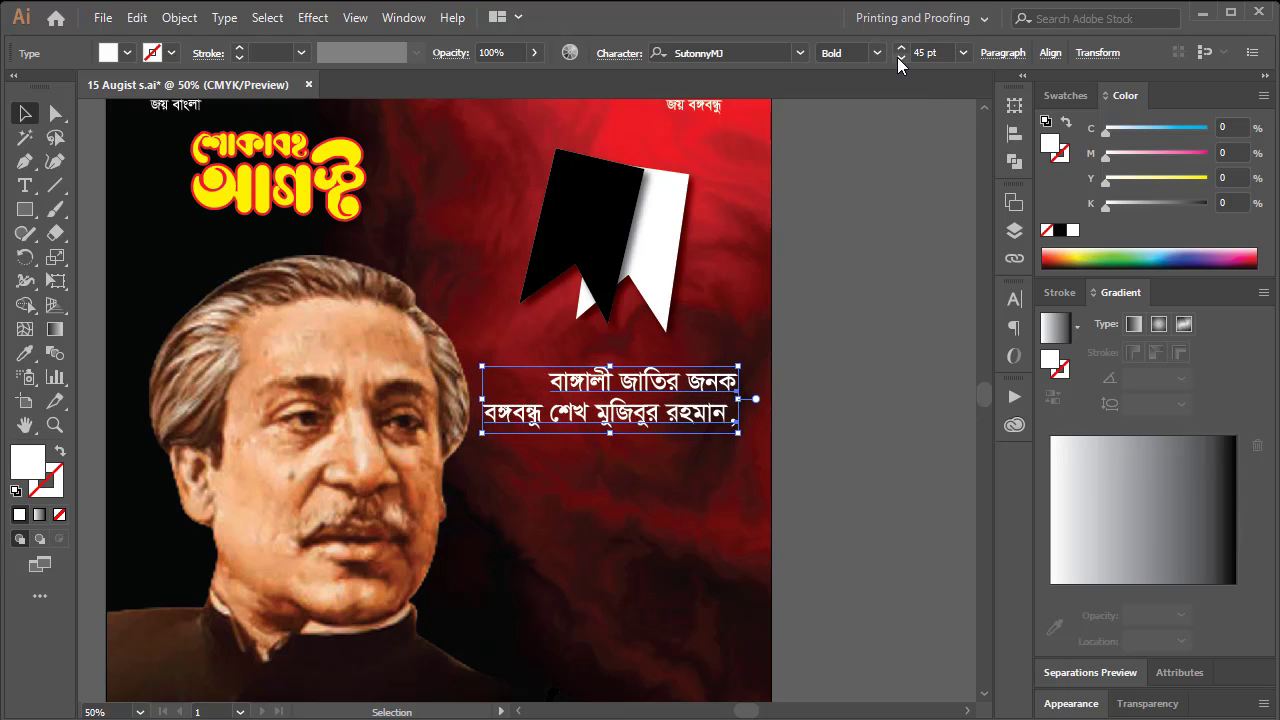
{"action": "left_click", "coordinate": [900, 58]}
{"action": "left_click", "coordinate": [804, 326]}
Make the upper 'বাঙ্গালী জাতির জনক' line smaller still
{"action": "key", "text": "ctrl+1"}
{"action": "left_click_drag", "start_coordinate": [680, 423], "coordinate": [760, 306]}
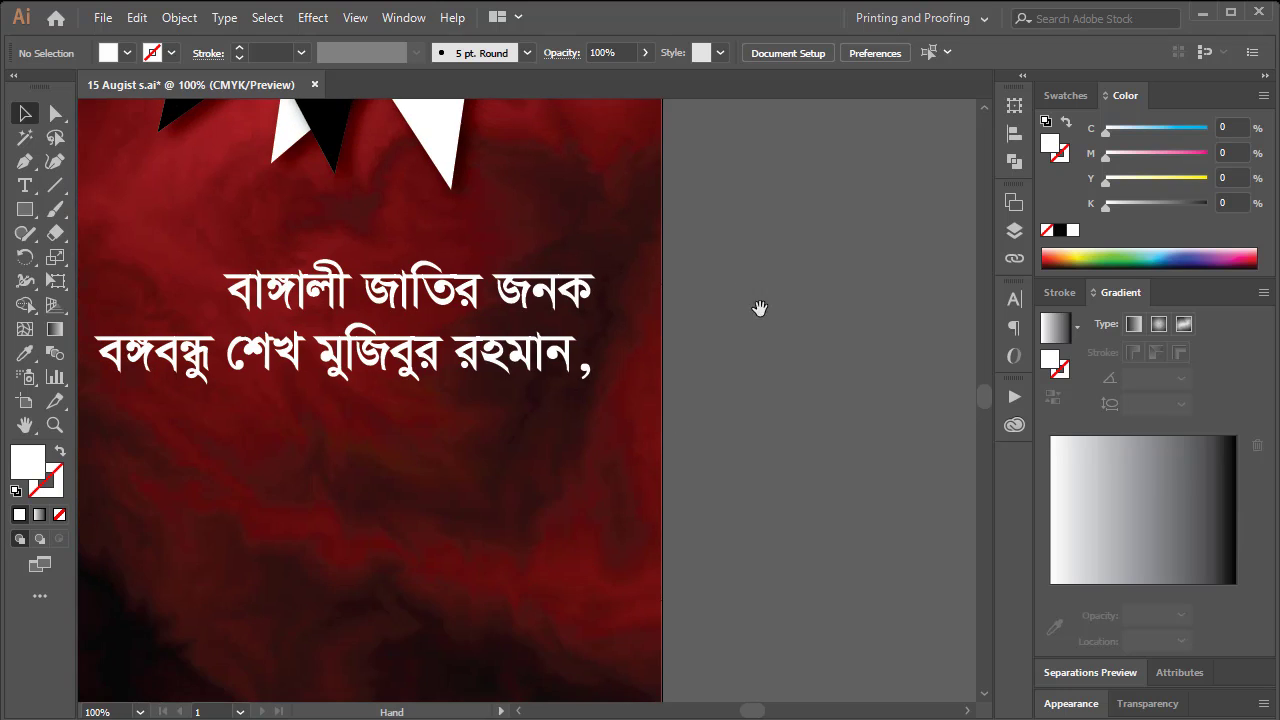
{"action": "left_click", "coordinate": [560, 252]}
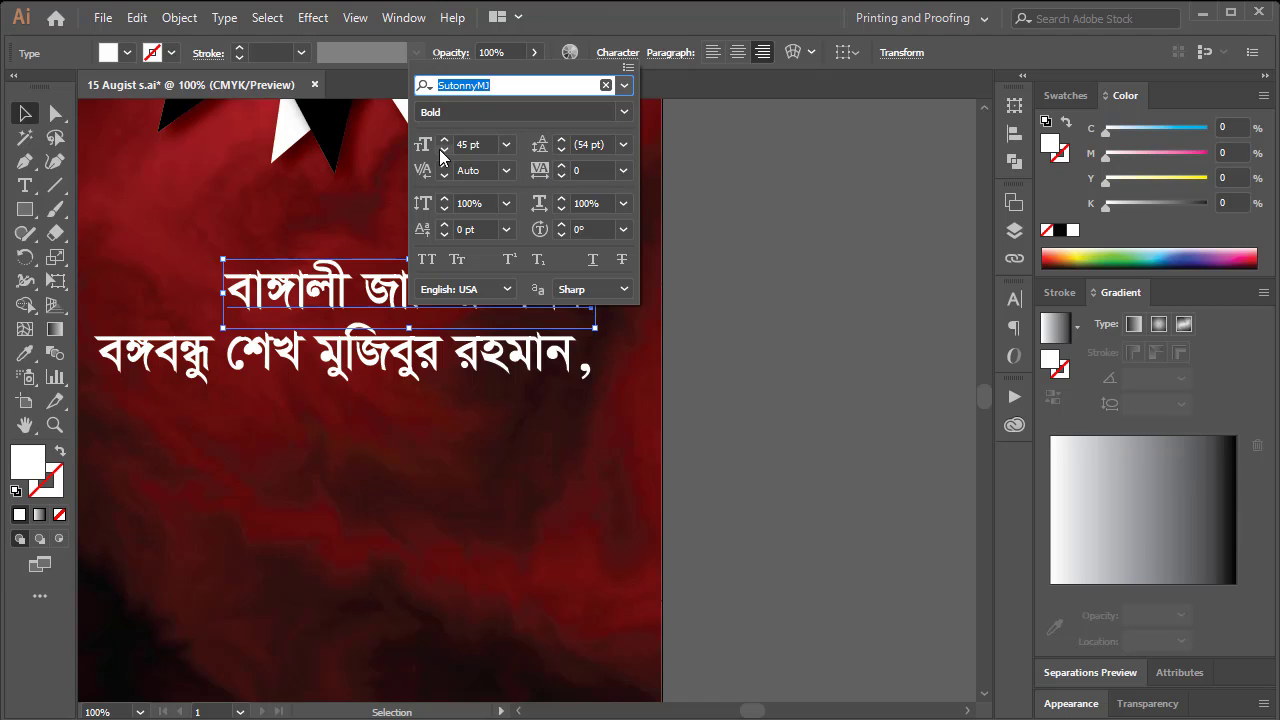
{"action": "left_click", "coordinate": [444, 151]}
{"action": "left_click", "coordinate": [444, 151]}
{"action": "left_click", "coordinate": [444, 151]}
{"action": "left_click", "coordinate": [444, 151]}
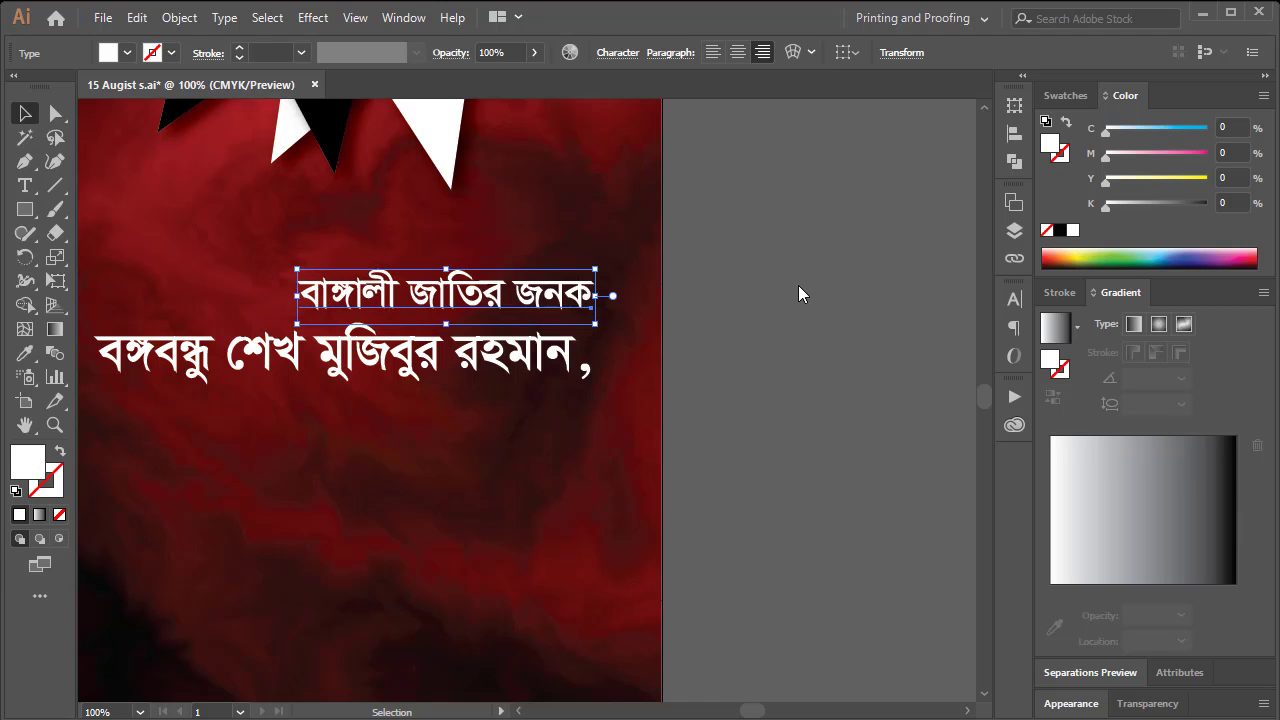
Shift both heading lines slightly right and enlarge the name line from its corner
{"action": "left_click", "coordinate": [702, 331], "text": "alt"}
{"action": "left_click", "coordinate": [553, 370], "text": "shift"}
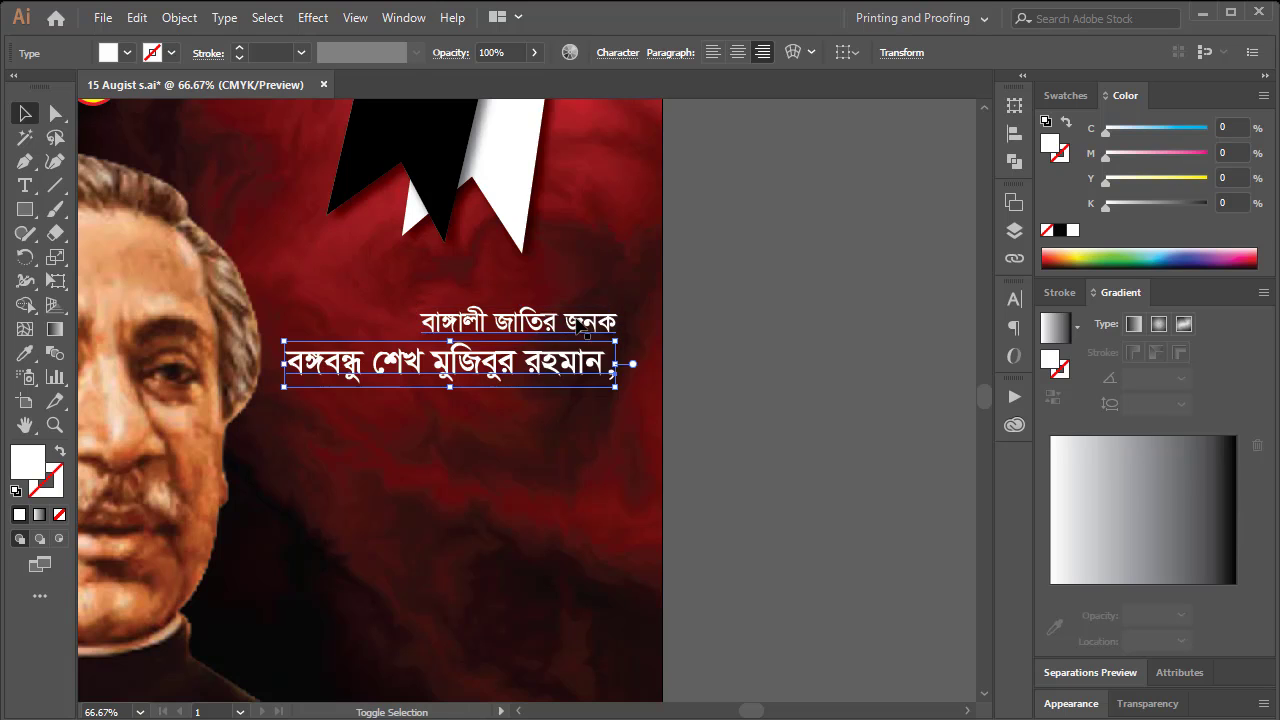
{"action": "left_click_drag", "start_coordinate": [553, 370], "coordinate": [574, 370]}
{"action": "left_click", "coordinate": [320, 390]}
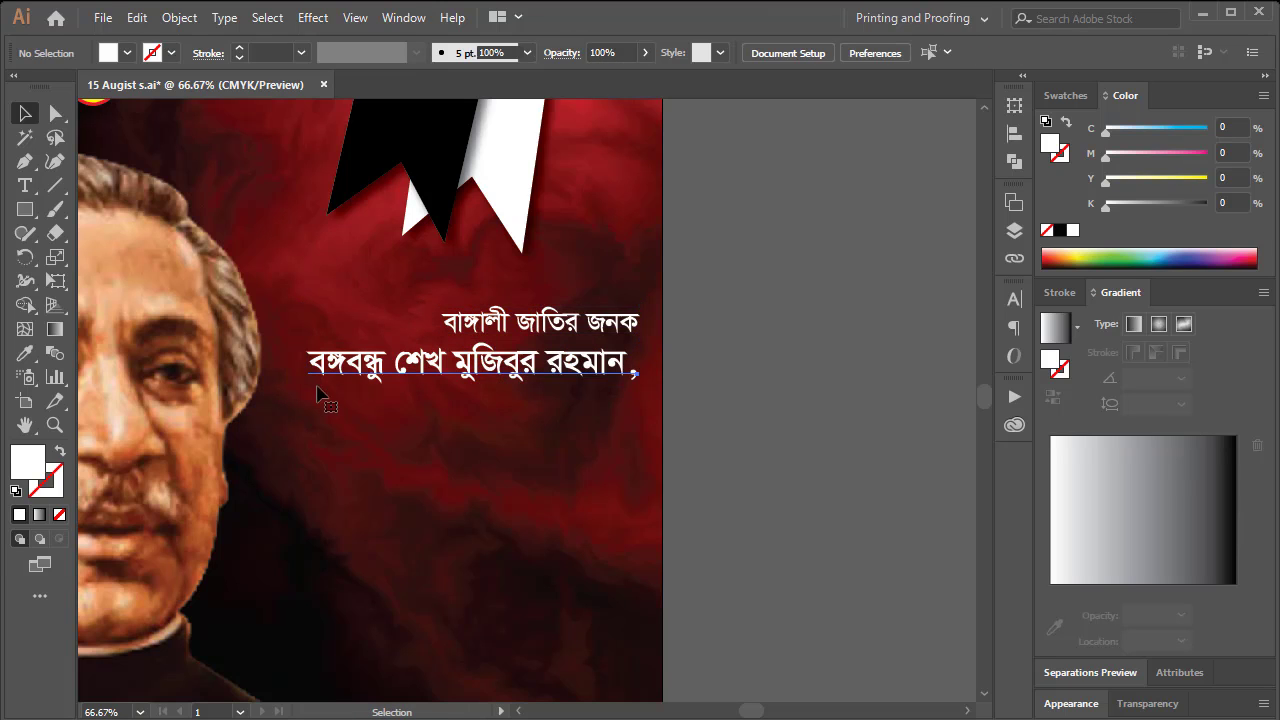
{"action": "left_click", "coordinate": [322, 374]}
{"action": "left_click_drag", "start_coordinate": [306, 389], "coordinate": [289, 392]}
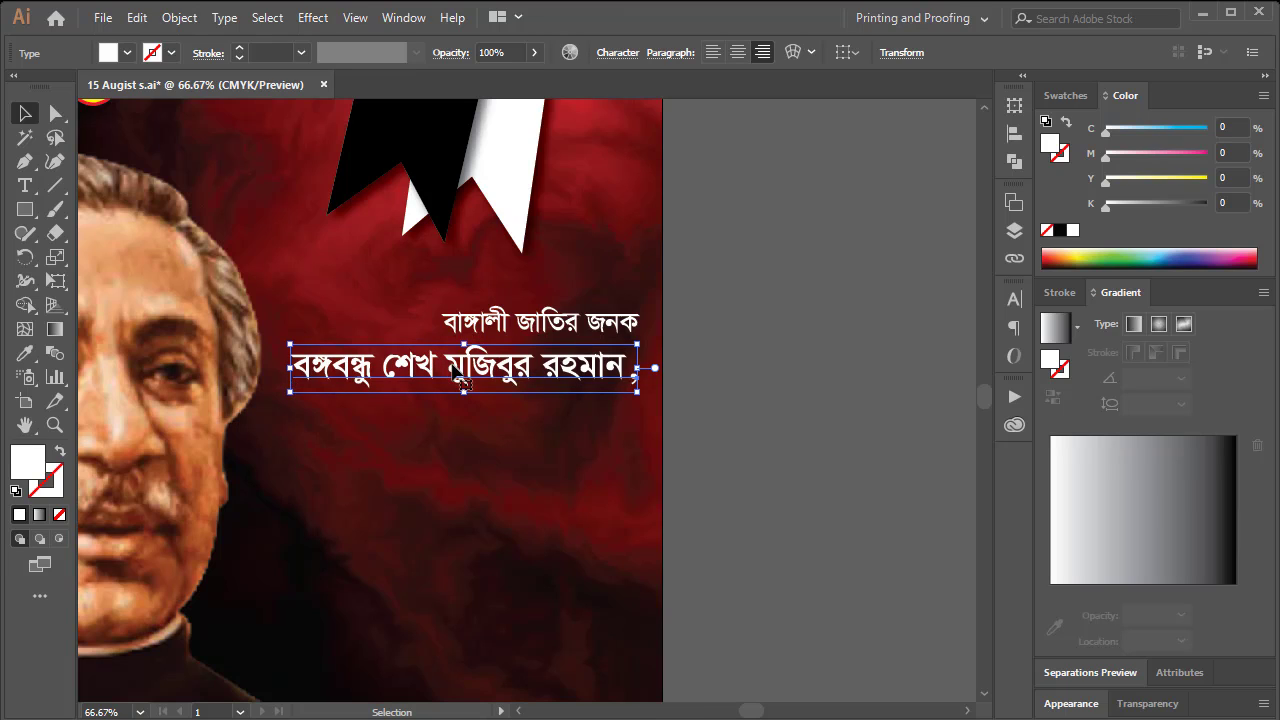
Set the name line to Li Niladri Moitree ANSI V1 at 39 pt
{"action": "left_click", "coordinate": [617, 52]}
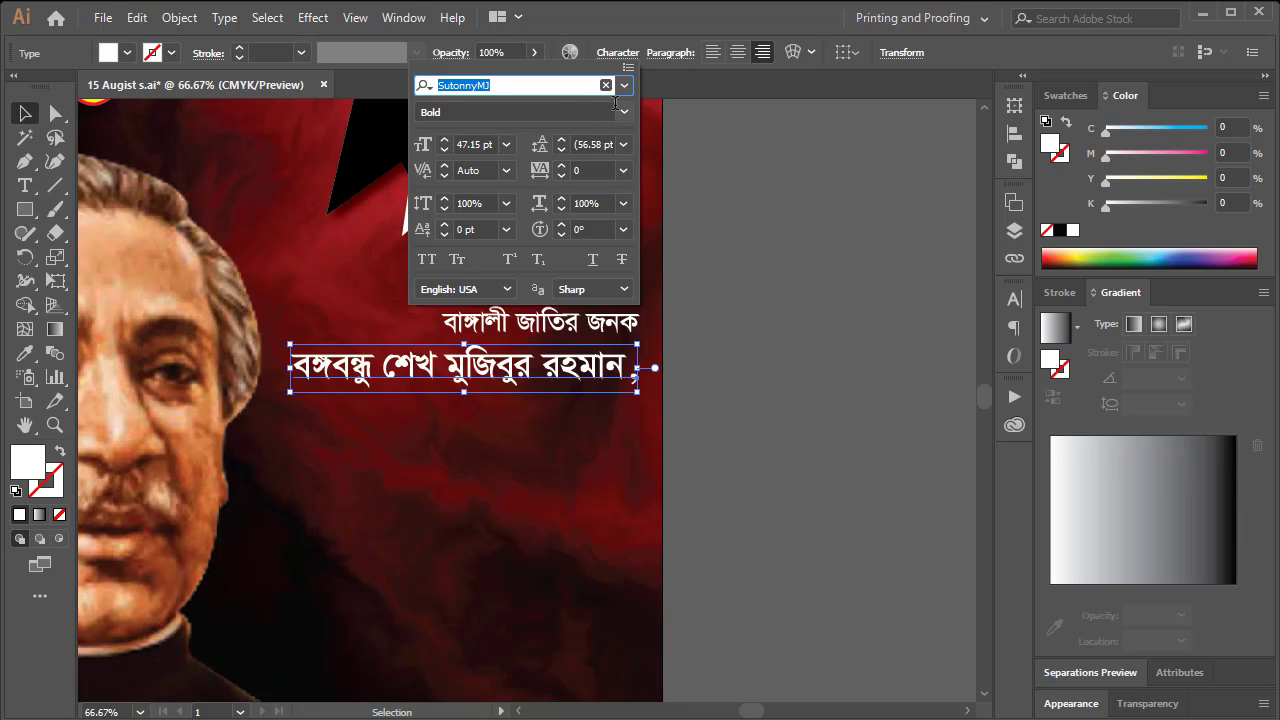
{"action": "left_click", "coordinate": [625, 85]}
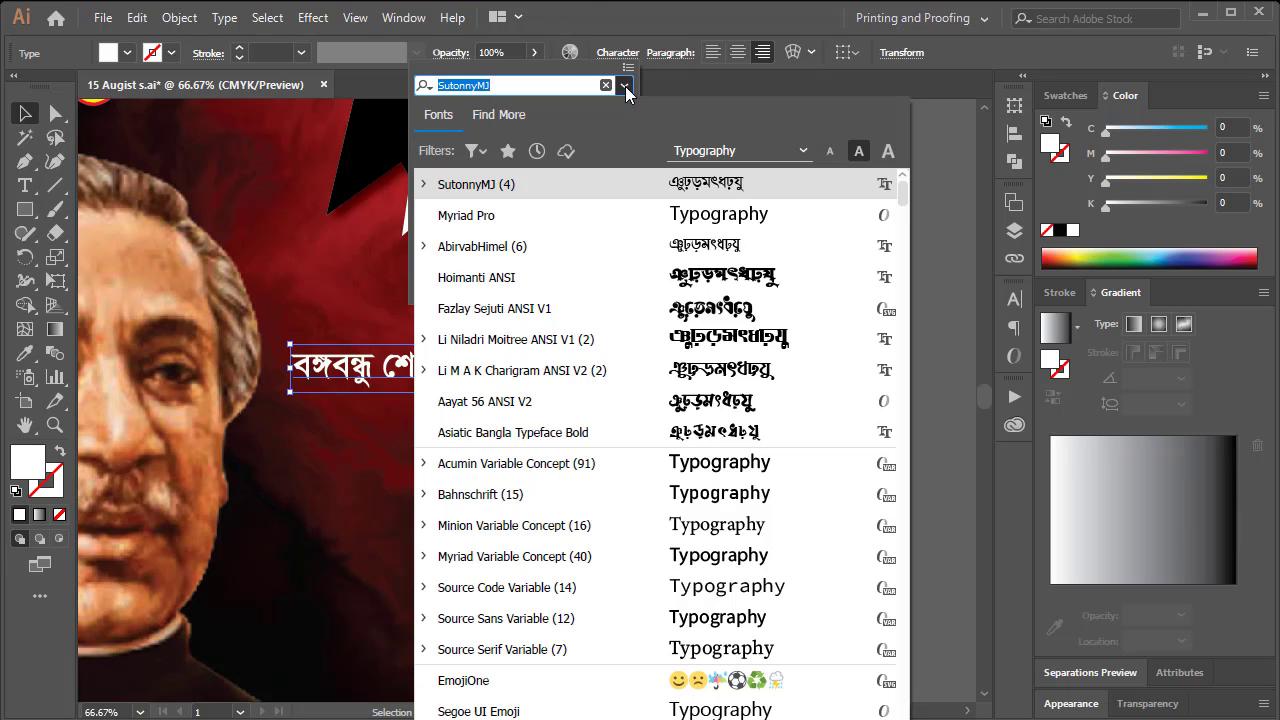
{"action": "left_click", "coordinate": [690, 280]}
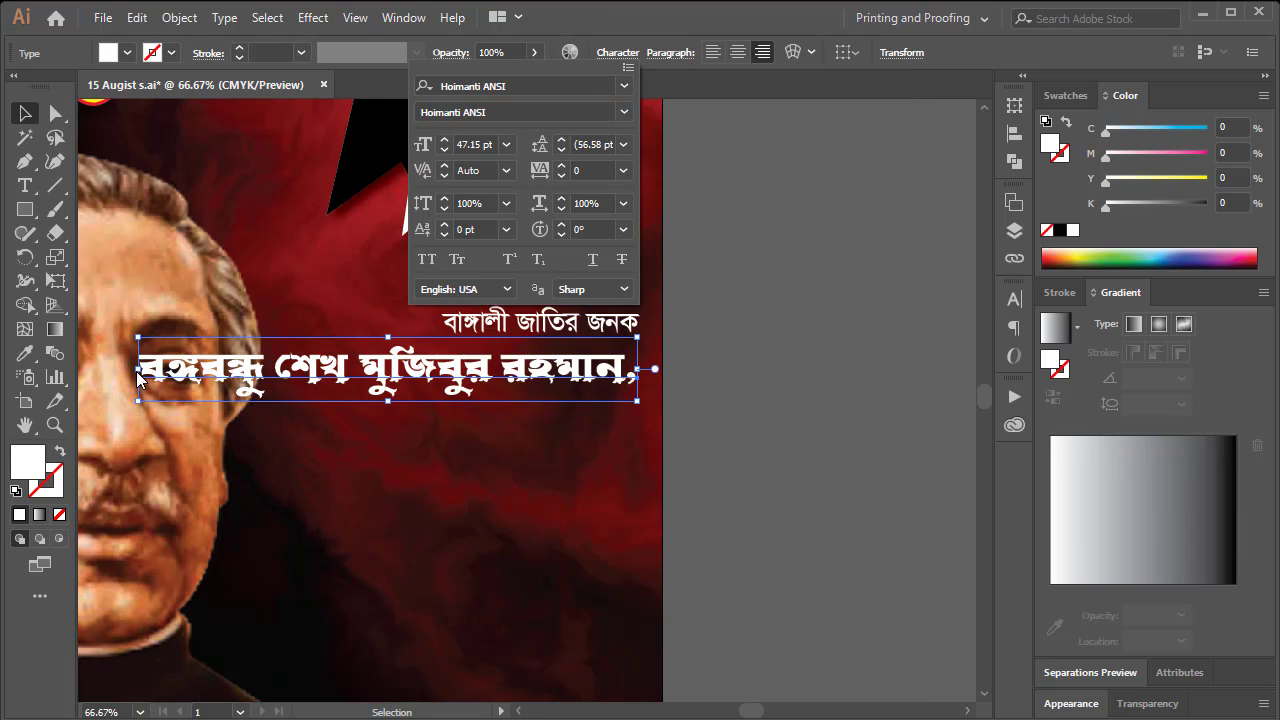
{"action": "left_click", "coordinate": [624, 86]}
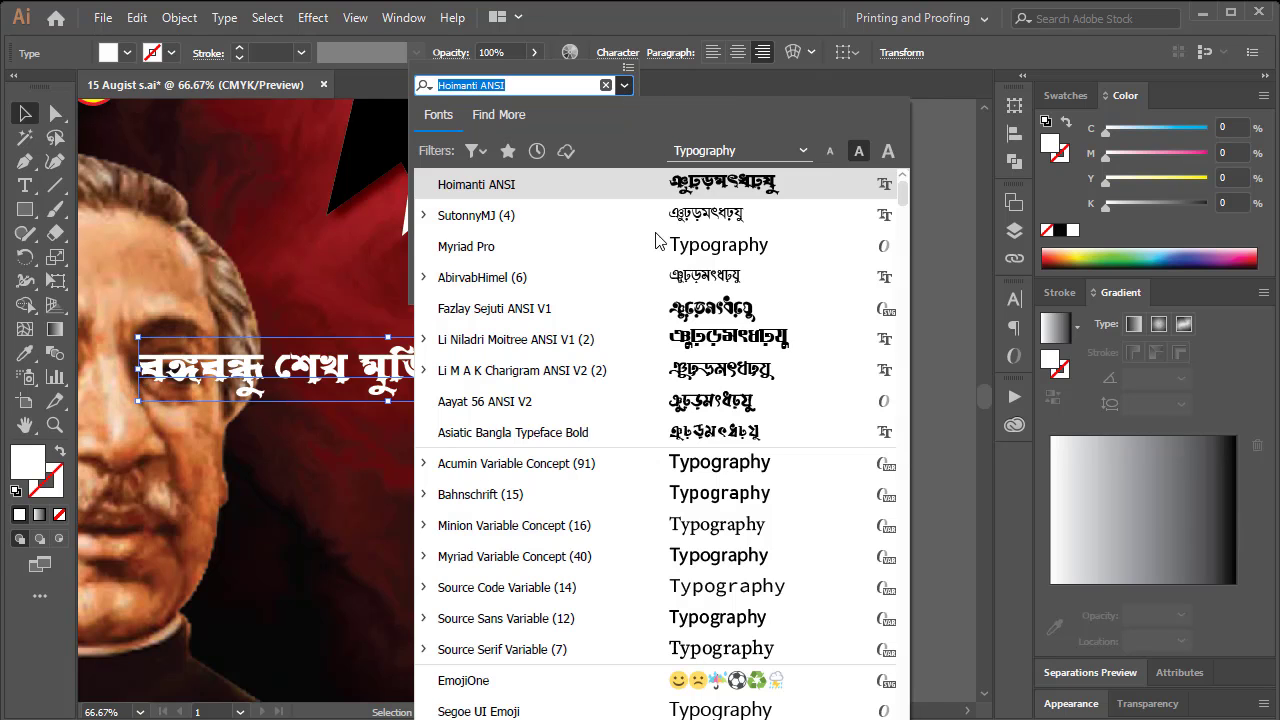
{"action": "left_click", "coordinate": [681, 342]}
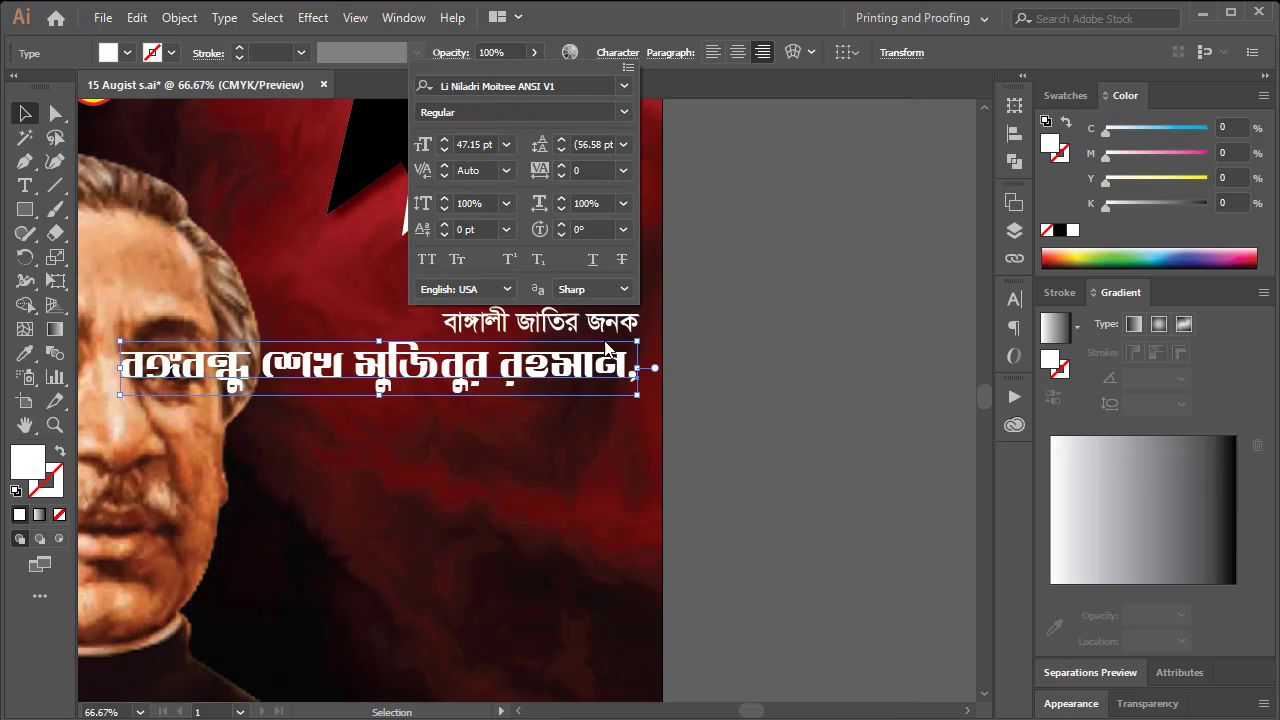
{"action": "left_click", "coordinate": [444, 149]}
{"action": "left_click", "coordinate": [444, 149]}
{"action": "left_click", "coordinate": [444, 149]}
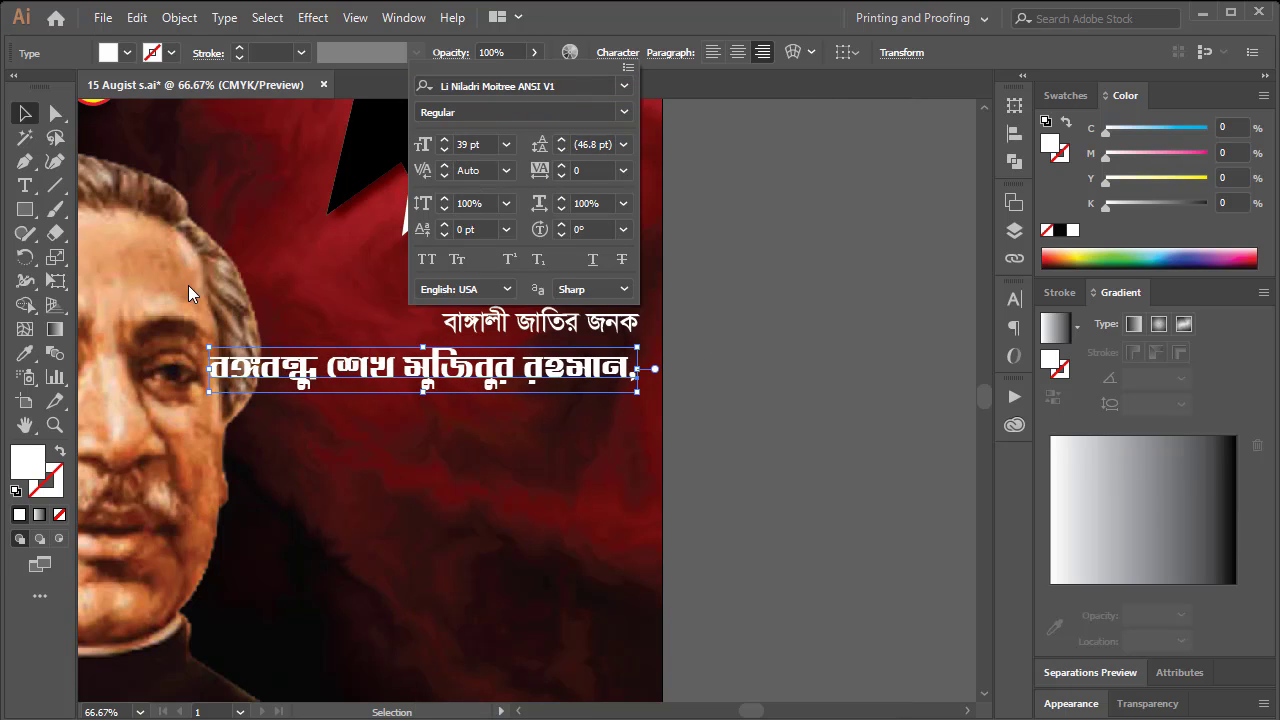
Squeeze the name line narrower, nudge it up and colour it yellow
{"action": "left_click", "coordinate": [212, 376]}
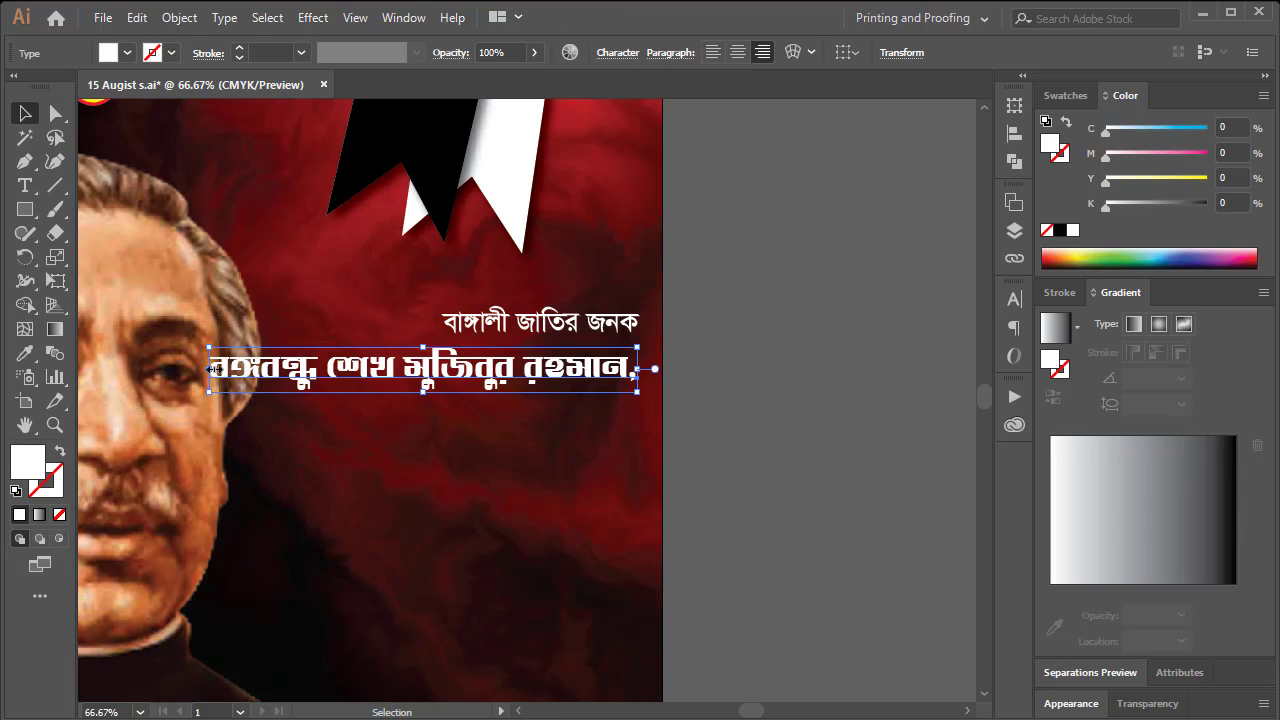
{"action": "left_click_drag", "start_coordinate": [212, 369], "coordinate": [283, 369]}
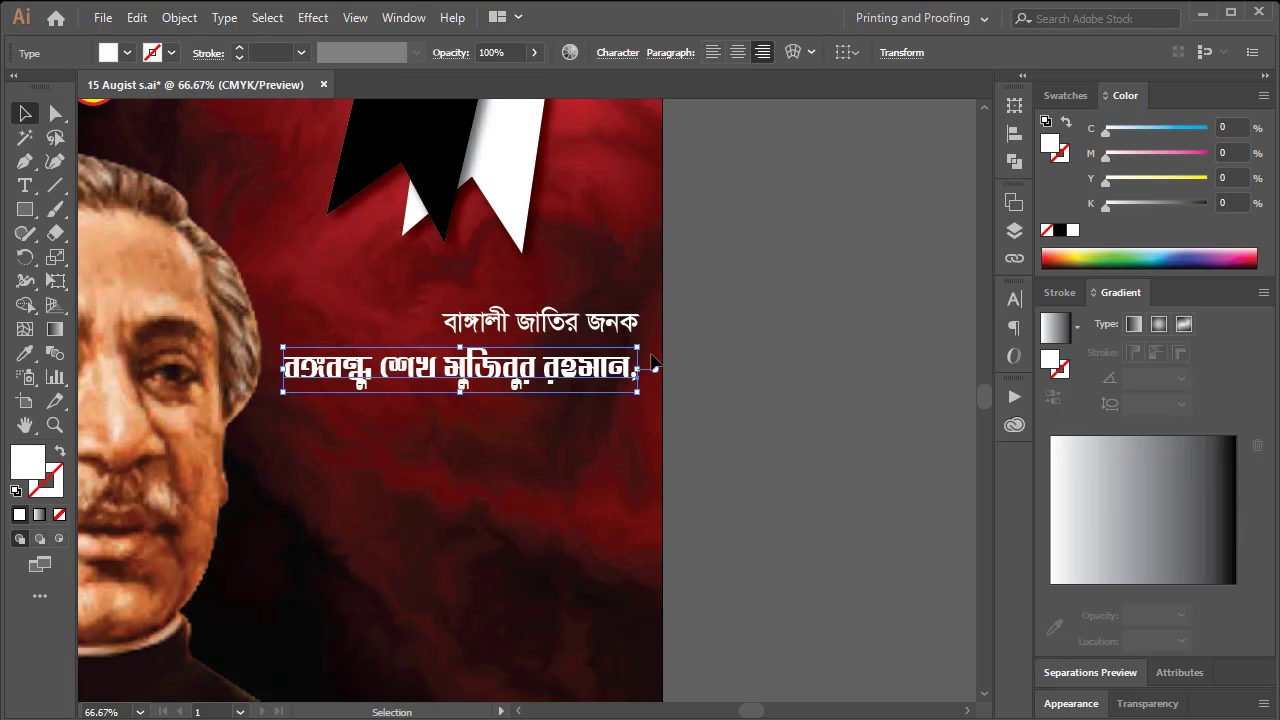
{"action": "key", "text": "Up"}
{"action": "key", "text": "Up"}
{"action": "key", "text": "Up"}
{"action": "key", "text": "Up"}
{"action": "key", "text": "Up"}
{"action": "key", "text": "Up"}
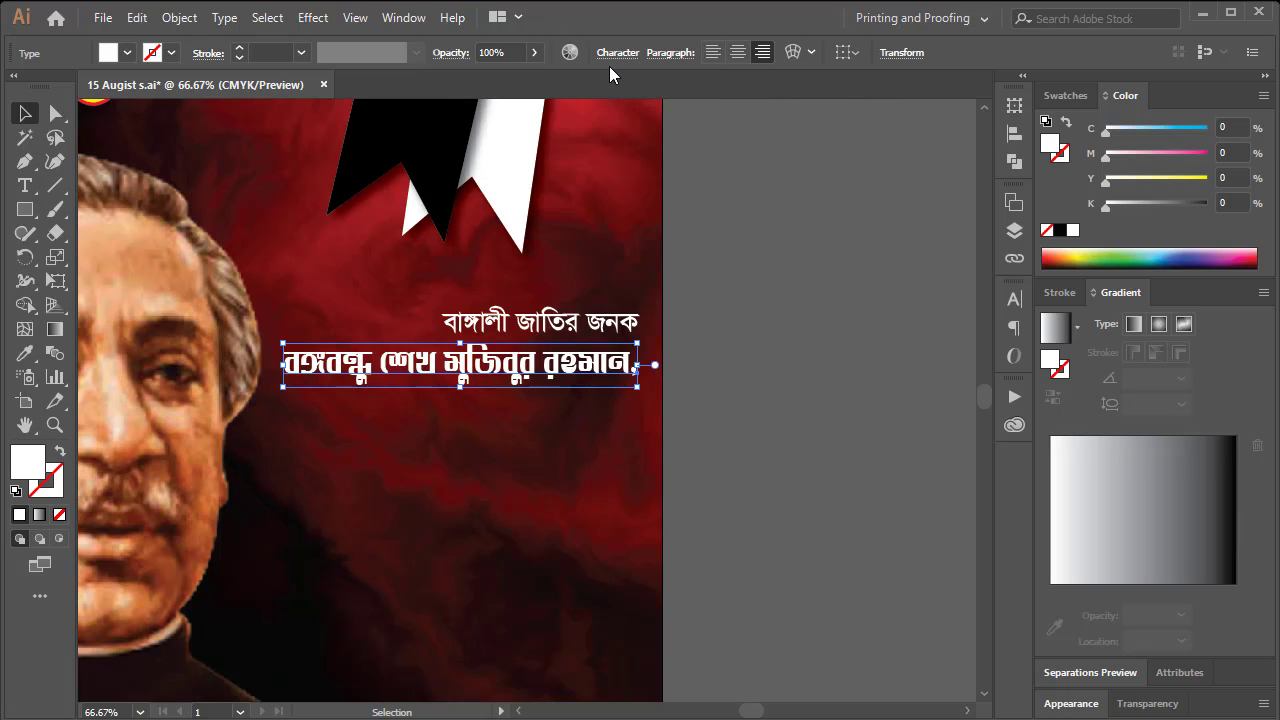
{"action": "left_click_drag", "start_coordinate": [1145, 186], "coordinate": [1207, 186]}
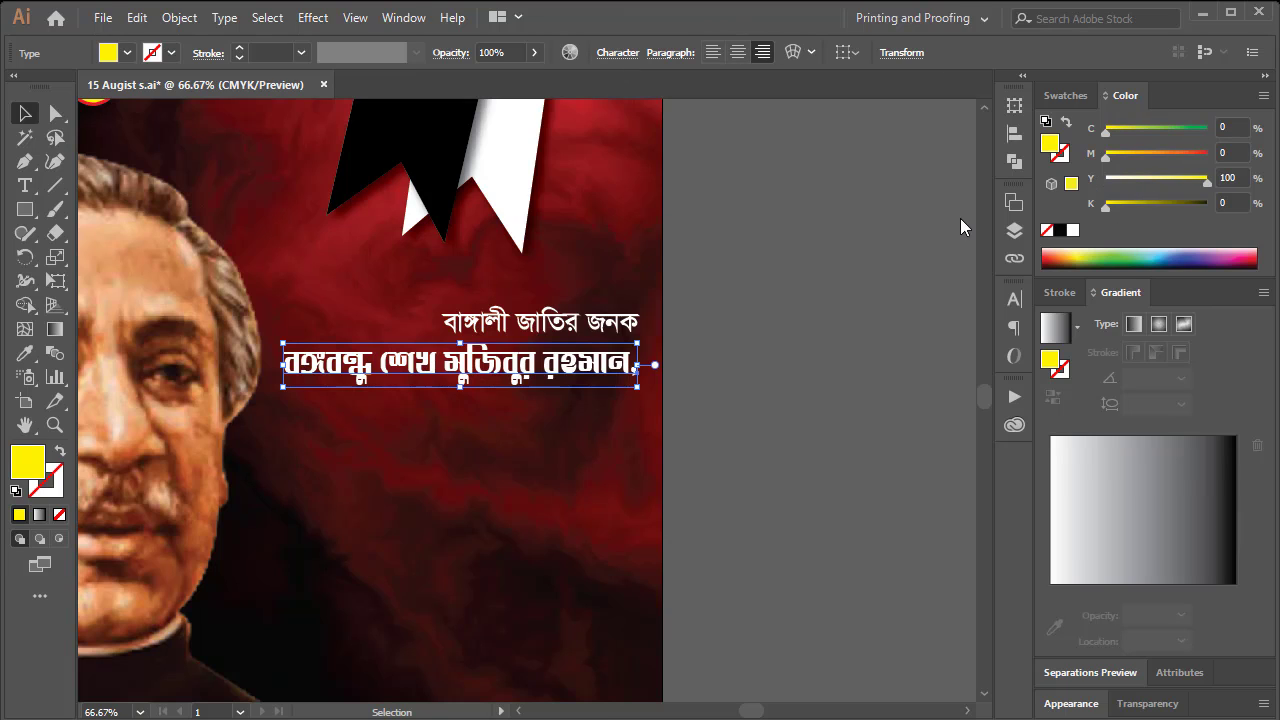
{"action": "left_click", "coordinate": [811, 231]}
Copy the top line below the name and retype it as 'বঙ্গমাতা শেখ ফজিলাতুন্নেছা ও'
{"action": "left_click_drag", "start_coordinate": [607, 318], "coordinate": [600, 424]}
{"action": "double_click", "coordinate": [590, 406]}
{"action": "key", "text": "ctrl+a"}
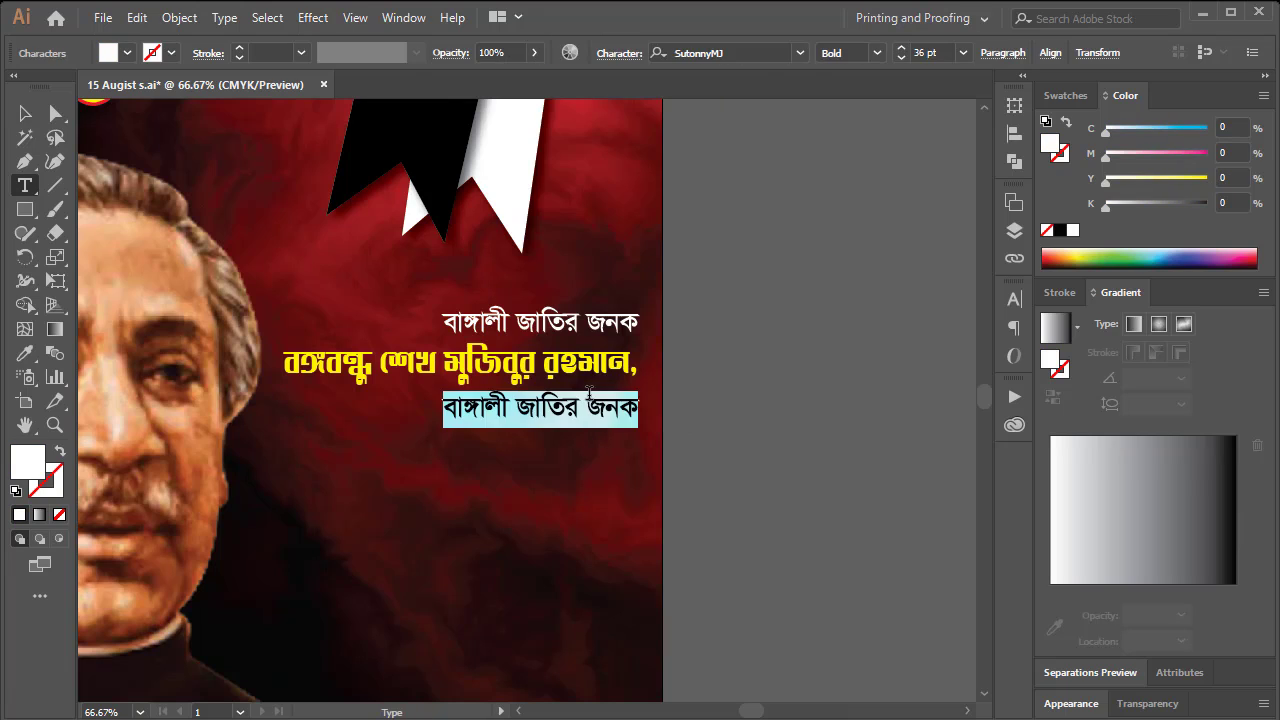
{"action": "type", "text": "বঙ্গমা"}
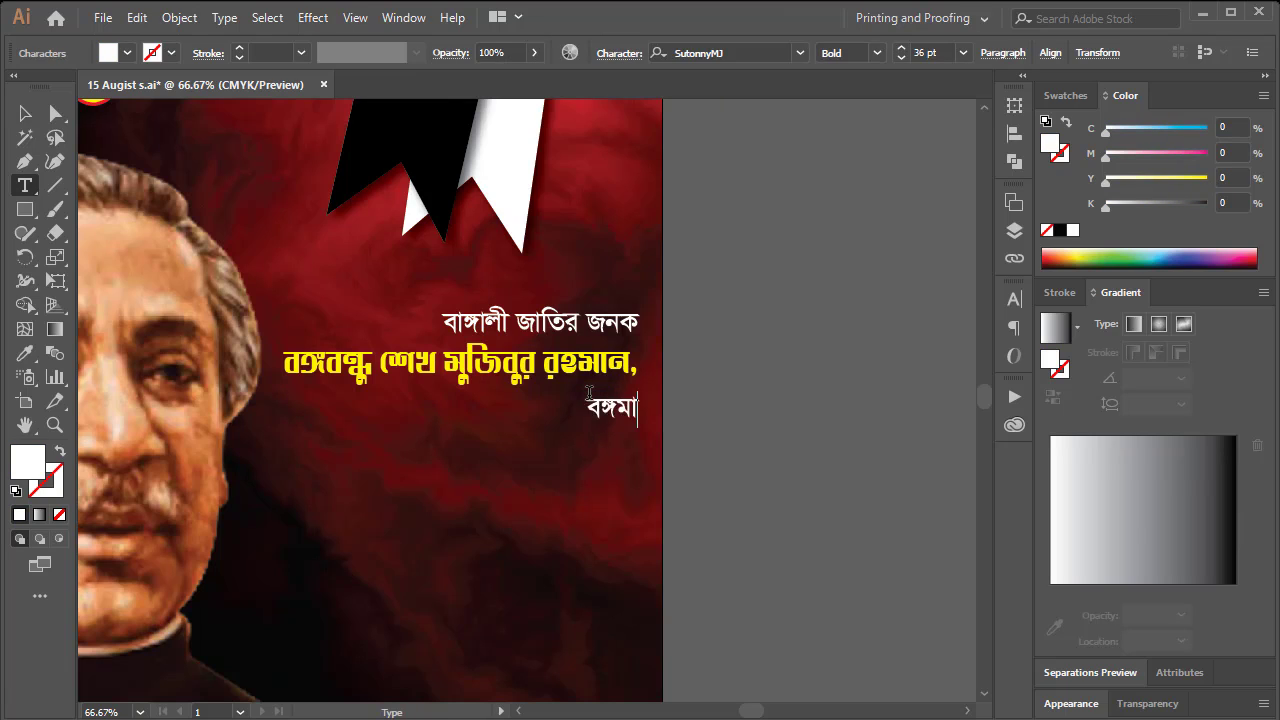
{"action": "type", "text": "তা শেখ "}
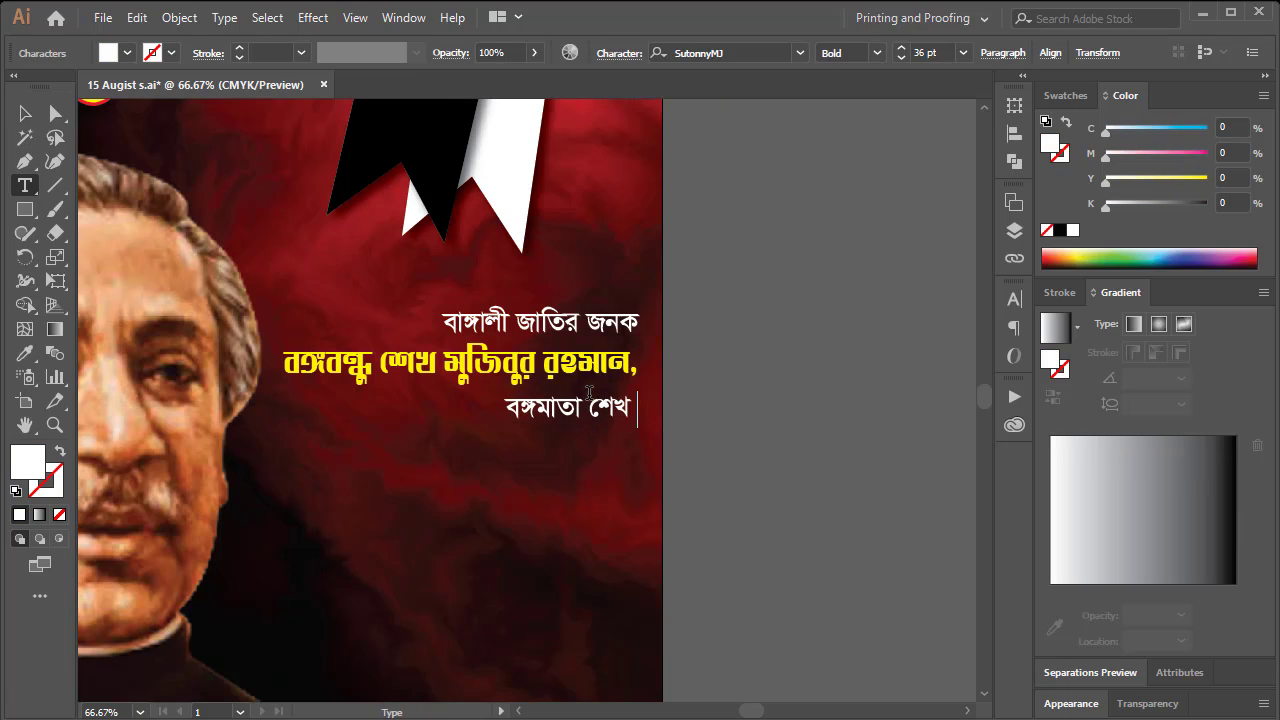
{"action": "type", "text": "ফজিলাতু"}
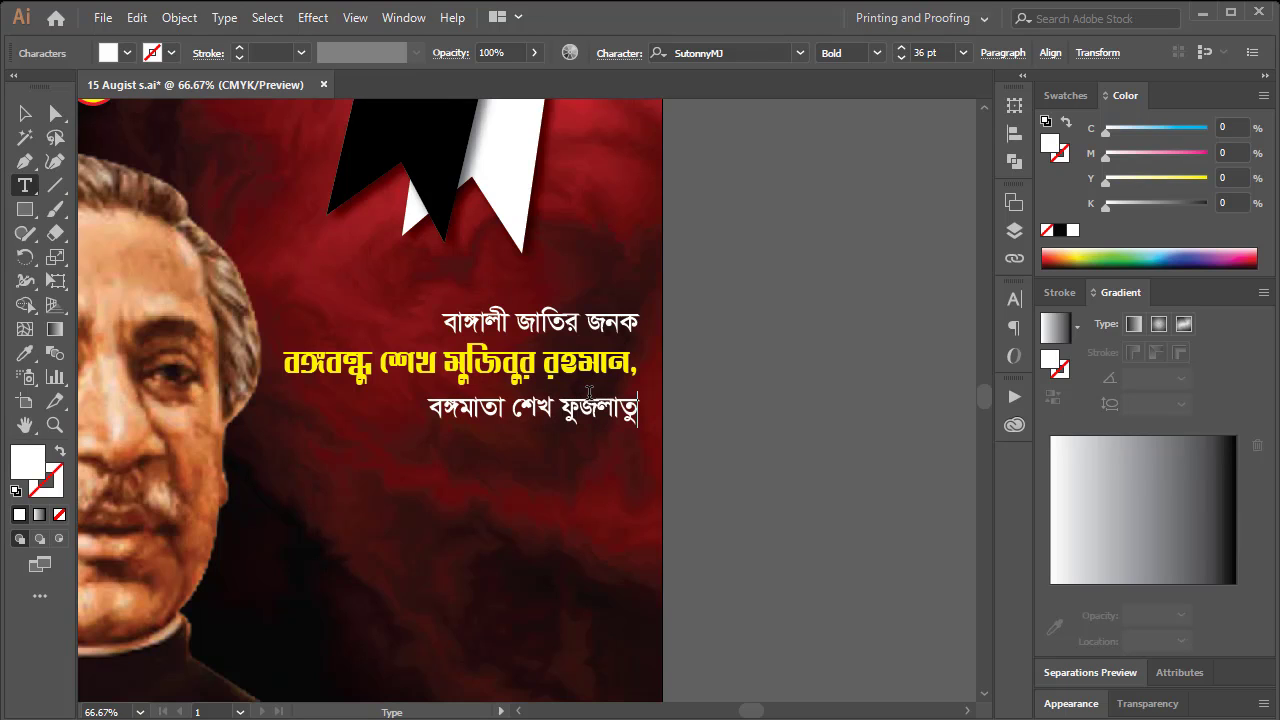
{"action": "type", "text": "ন্নেছা "}
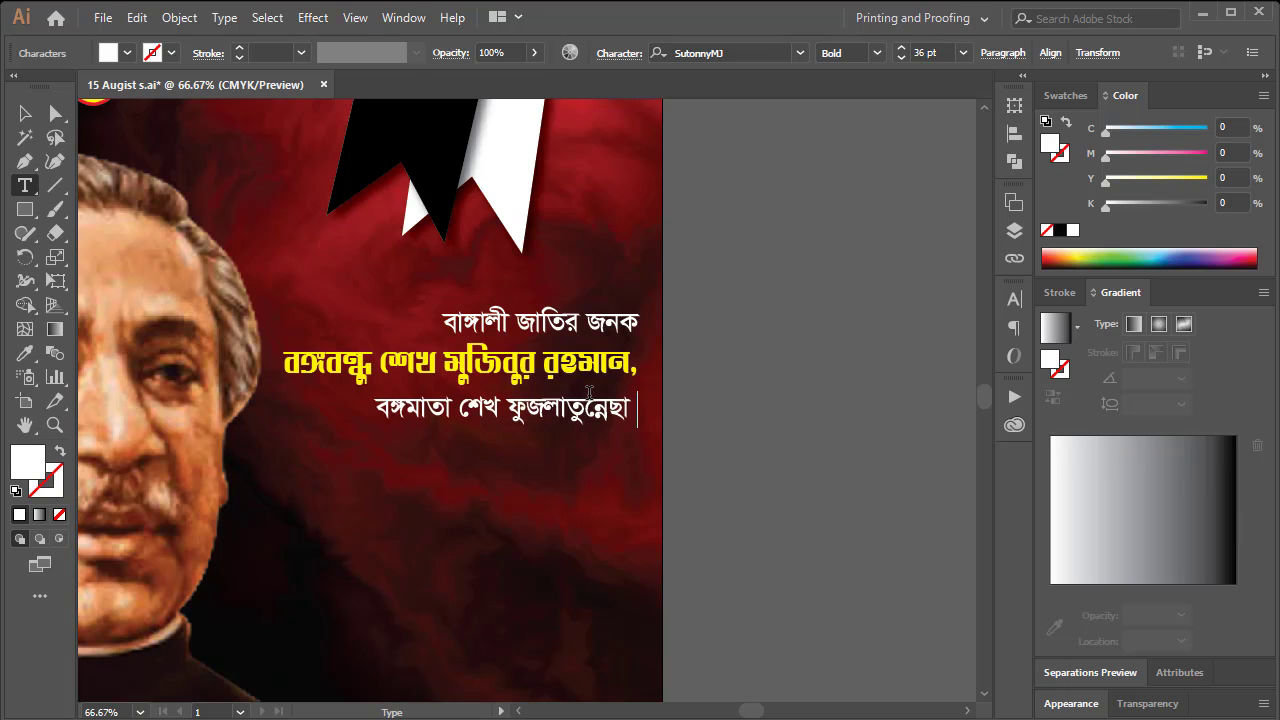
{"action": "type", "text": "ও"}
{"action": "left_click", "coordinate": [24, 113]}
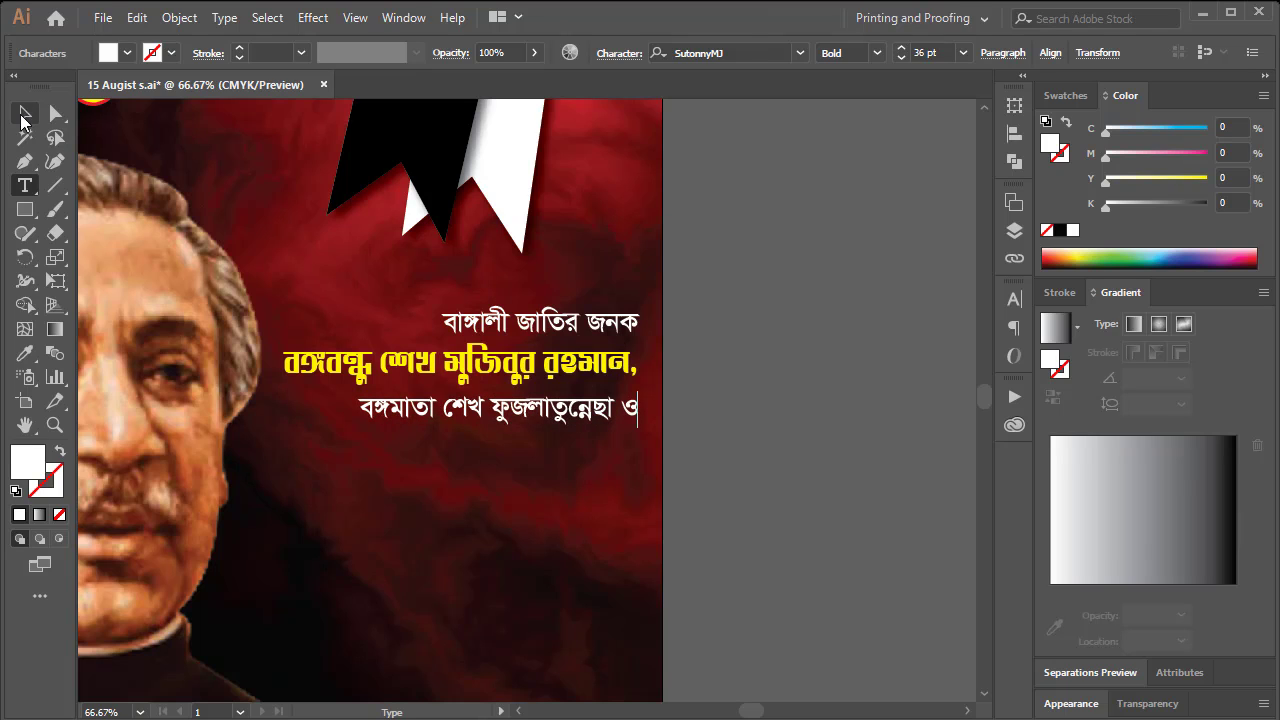
{"action": "left_click", "coordinate": [765, 221]}
Make a copy of the yellow name reading '১৫' and scale it up large
{"action": "scroll", "coordinate": [765, 221], "scroll_direction": "down", "scroll_amount": 5}
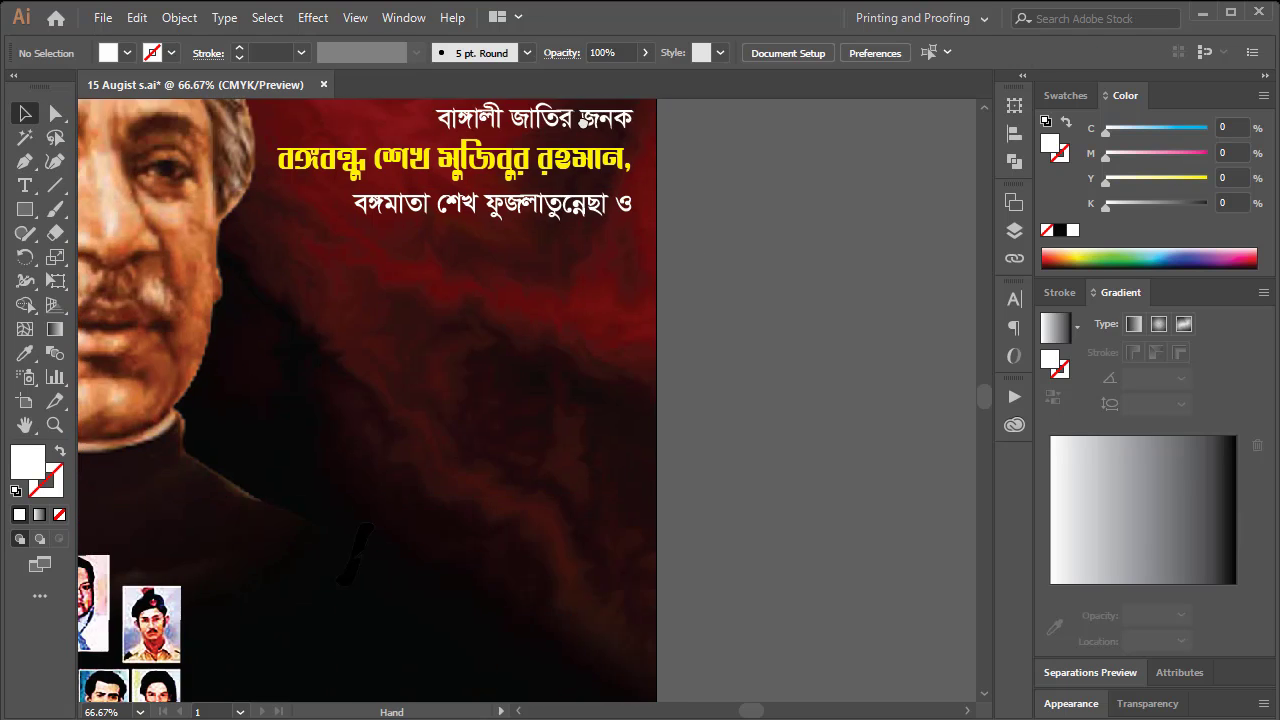
{"action": "left_click_drag", "start_coordinate": [565, 170], "coordinate": [553, 328]}
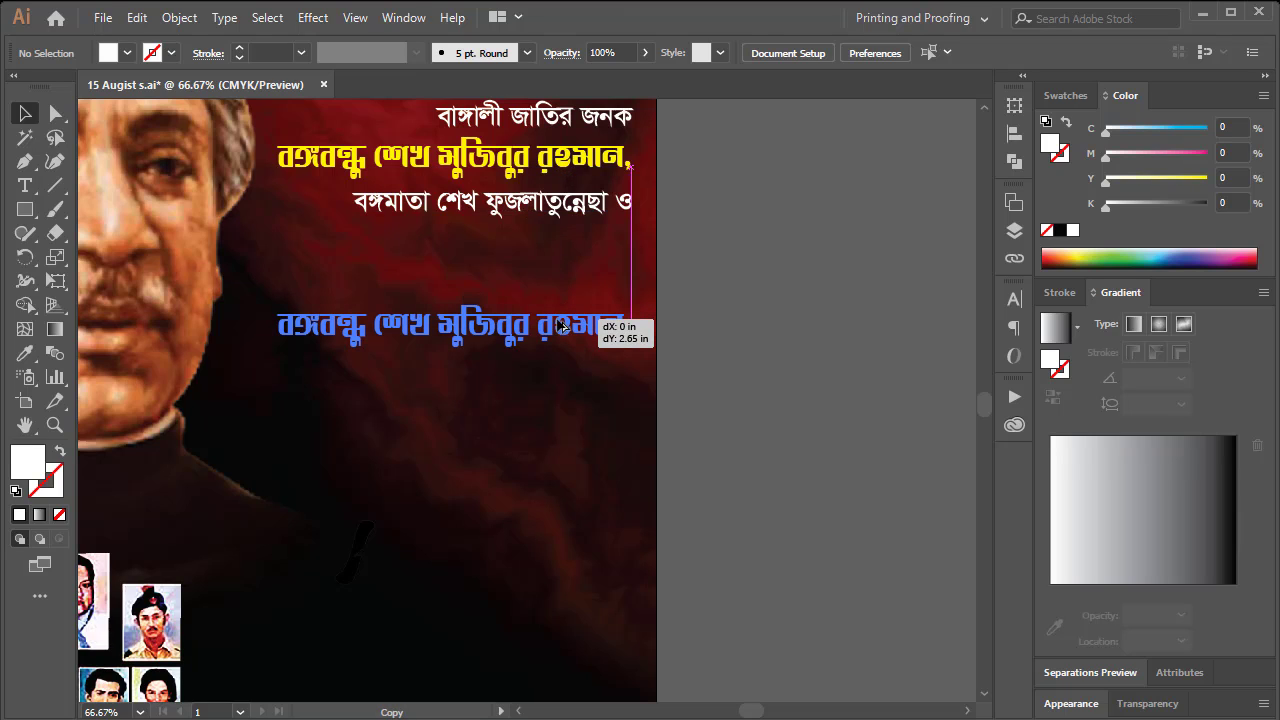
{"action": "double_click", "coordinate": [553, 328]}
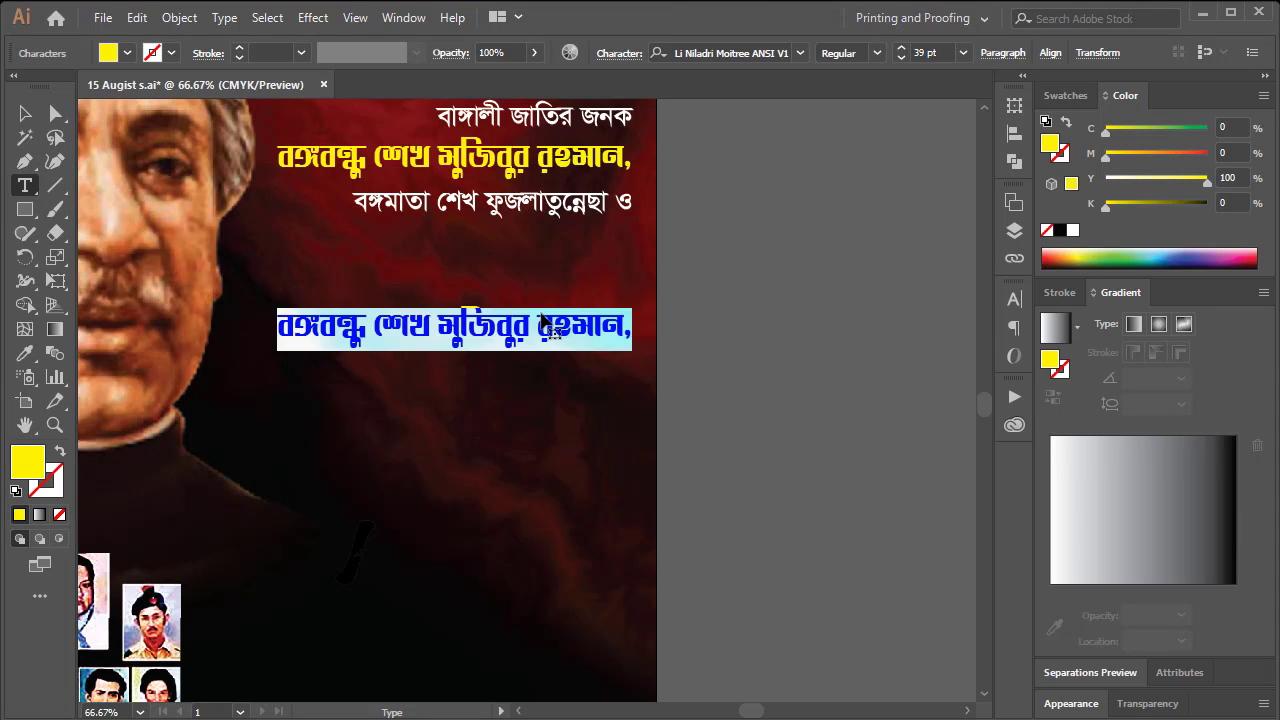
{"action": "type", "text": "15"}
{"action": "key", "text": "Escape"}
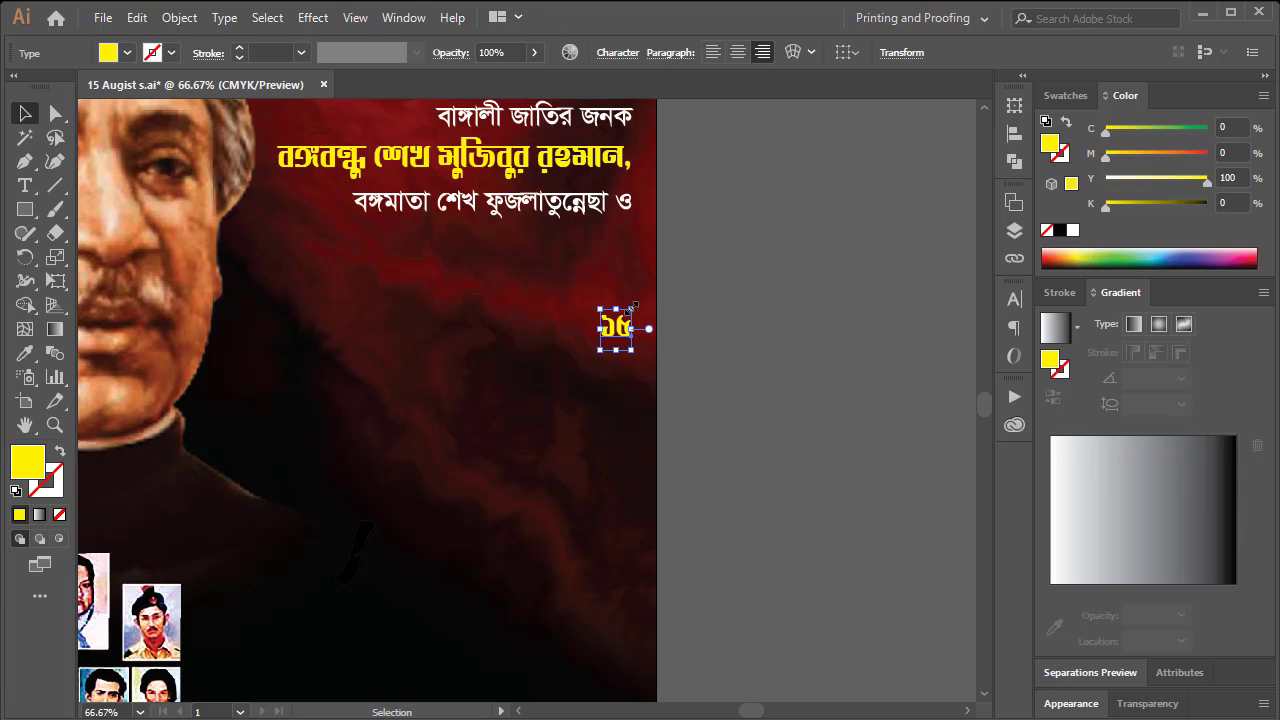
{"action": "mouse_move", "coordinate": [634, 306]}
{"action": "left_mouse_down"}
{"action": "mouse_move", "coordinate": [680, 247]}
{"action": "mouse_move", "coordinate": [337, 321]}
{"action": "left_mouse_up"}
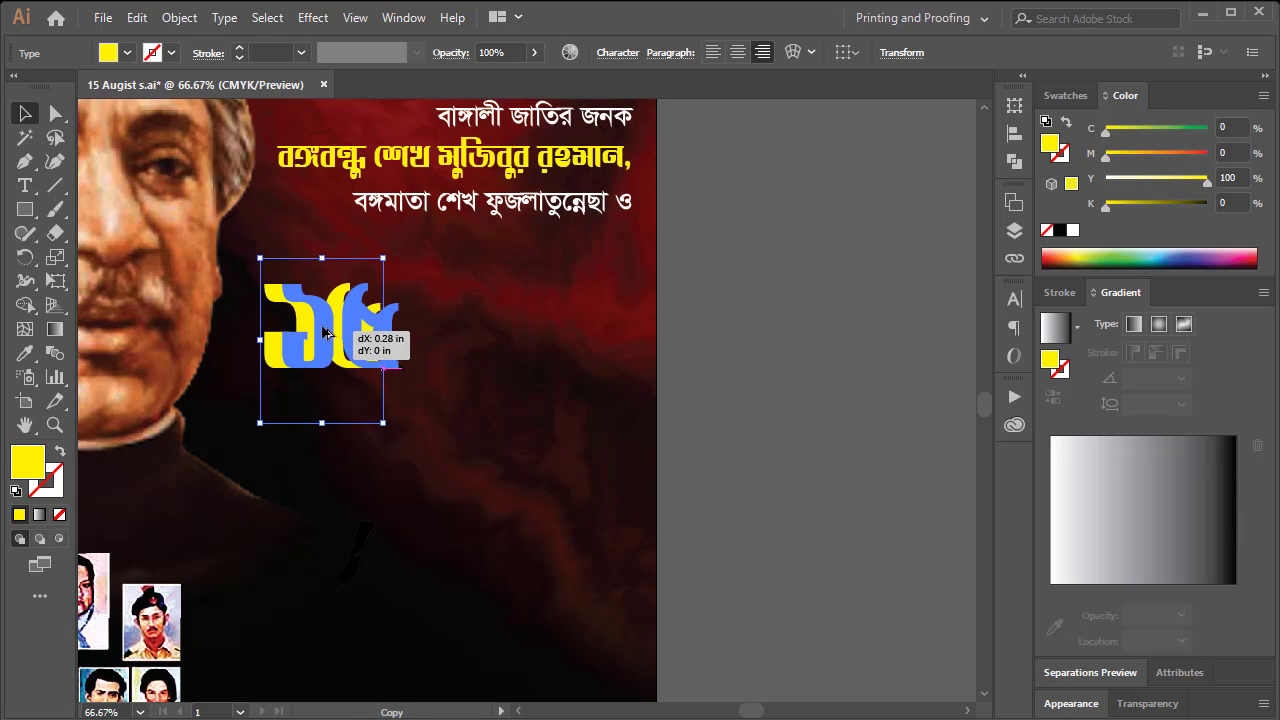
{"action": "left_click_drag", "start_coordinate": [315, 340], "coordinate": [440, 330]}
{"action": "key", "text": "ctrl+z"}
Copy the third line as white 'আগস্টের', enlarge it about twice and place it beside ১৫
{"action": "left_click_drag", "start_coordinate": [555, 215], "coordinate": [599, 340]}
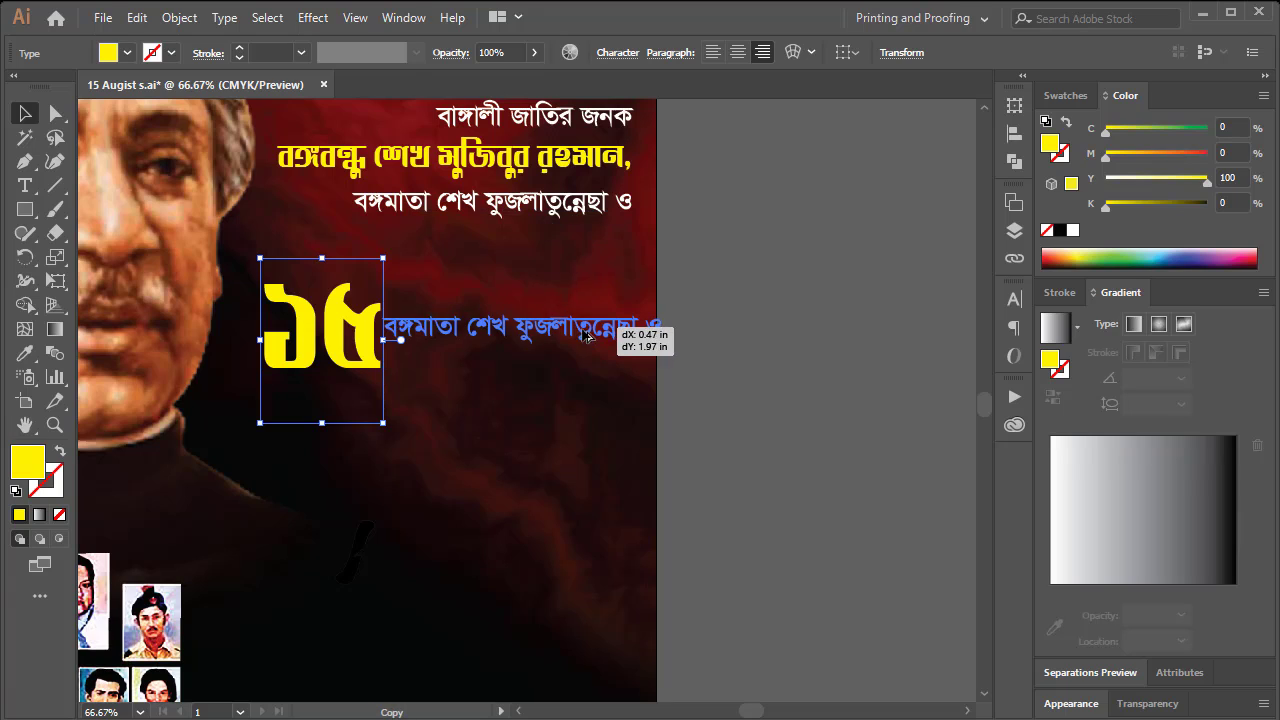
{"action": "double_click", "coordinate": [570, 330]}
{"action": "key", "text": "ctrl+a"}
{"action": "type", "text": "আ"}
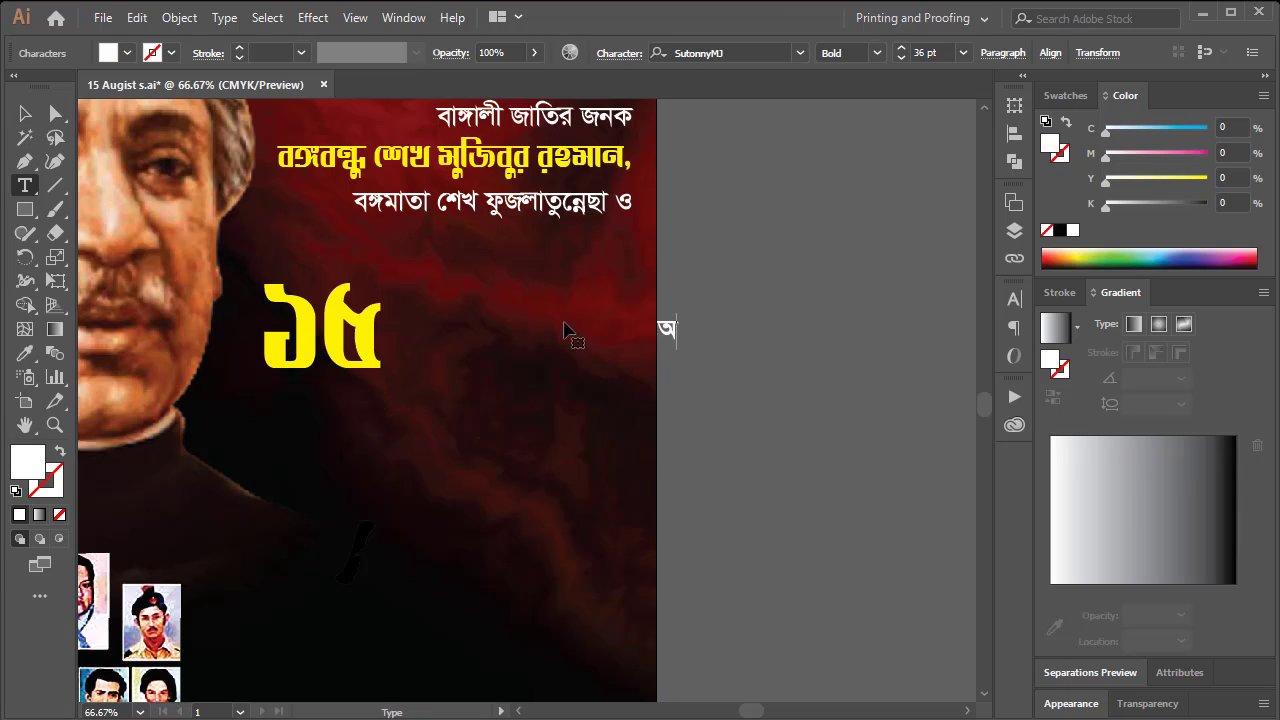
{"action": "type", "text": "গস্টের"}
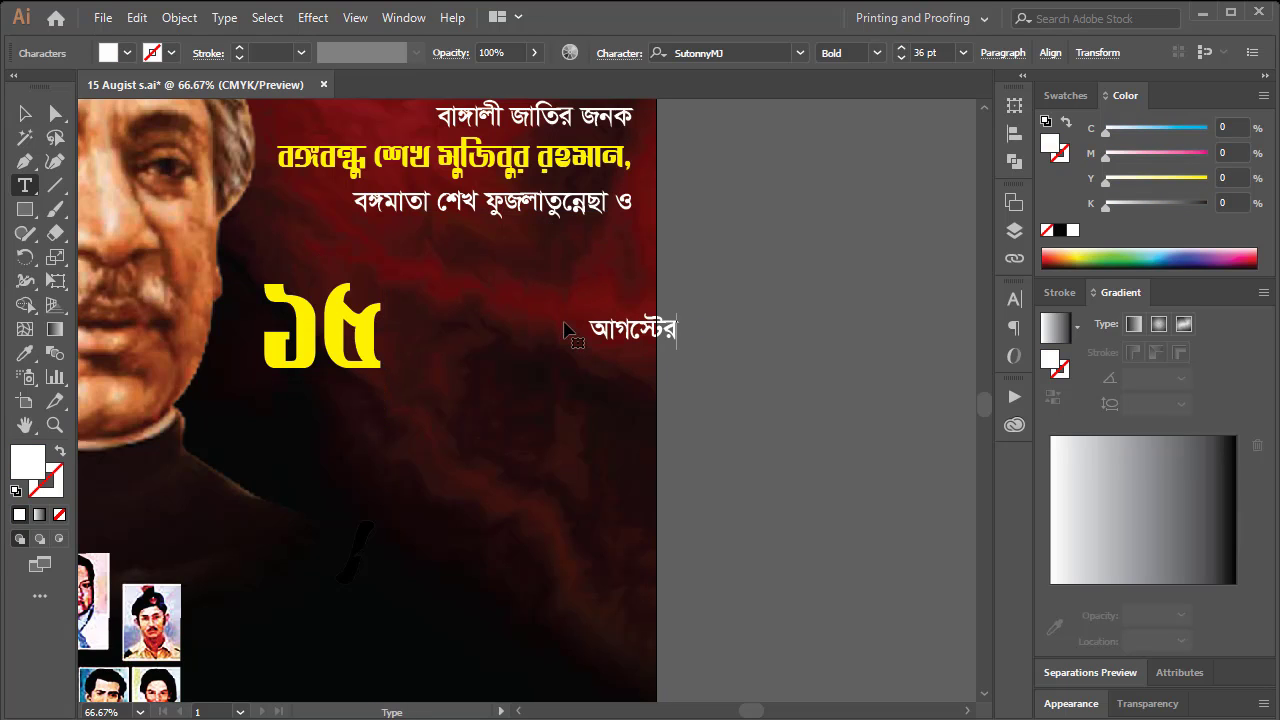
{"action": "key", "text": "Escape"}
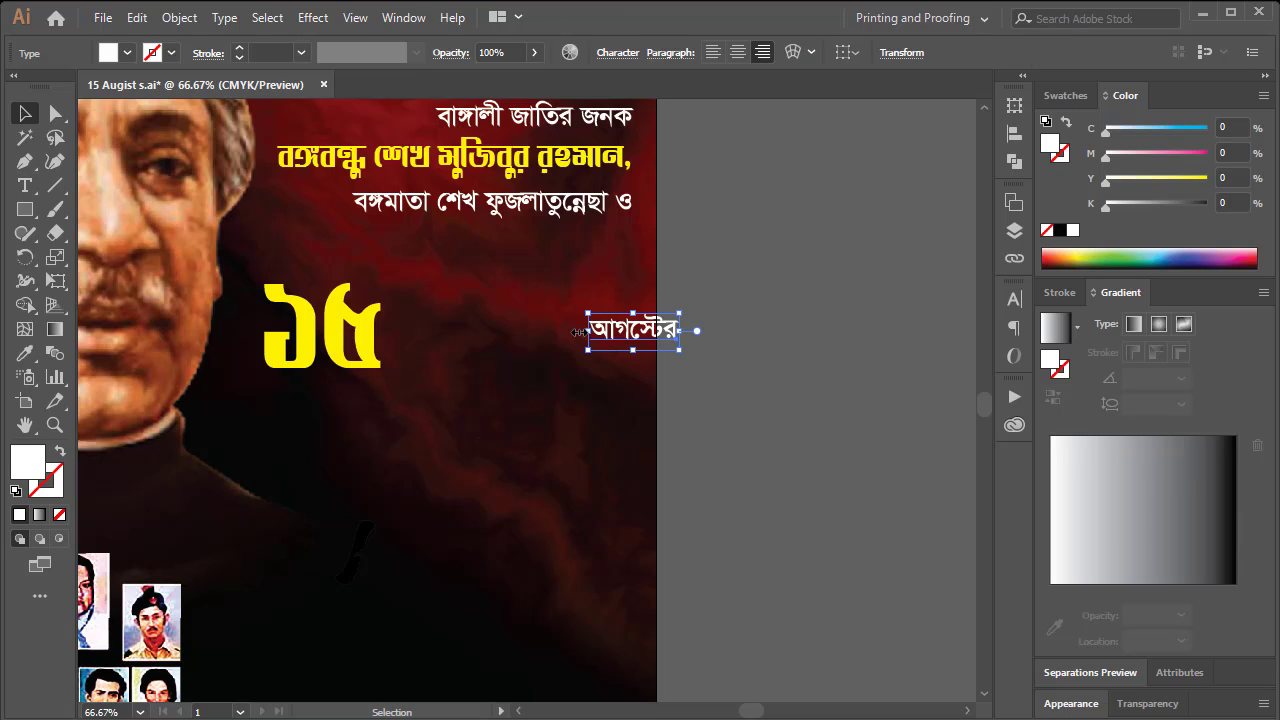
{"action": "mouse_move", "coordinate": [578, 332]}
{"action": "left_mouse_down"}
{"action": "mouse_move", "coordinate": [482, 332]}
{"action": "mouse_move", "coordinate": [527, 343]}
{"action": "mouse_move", "coordinate": [478, 357]}
{"action": "left_mouse_up"}
{"action": "left_click", "coordinate": [478, 357]}
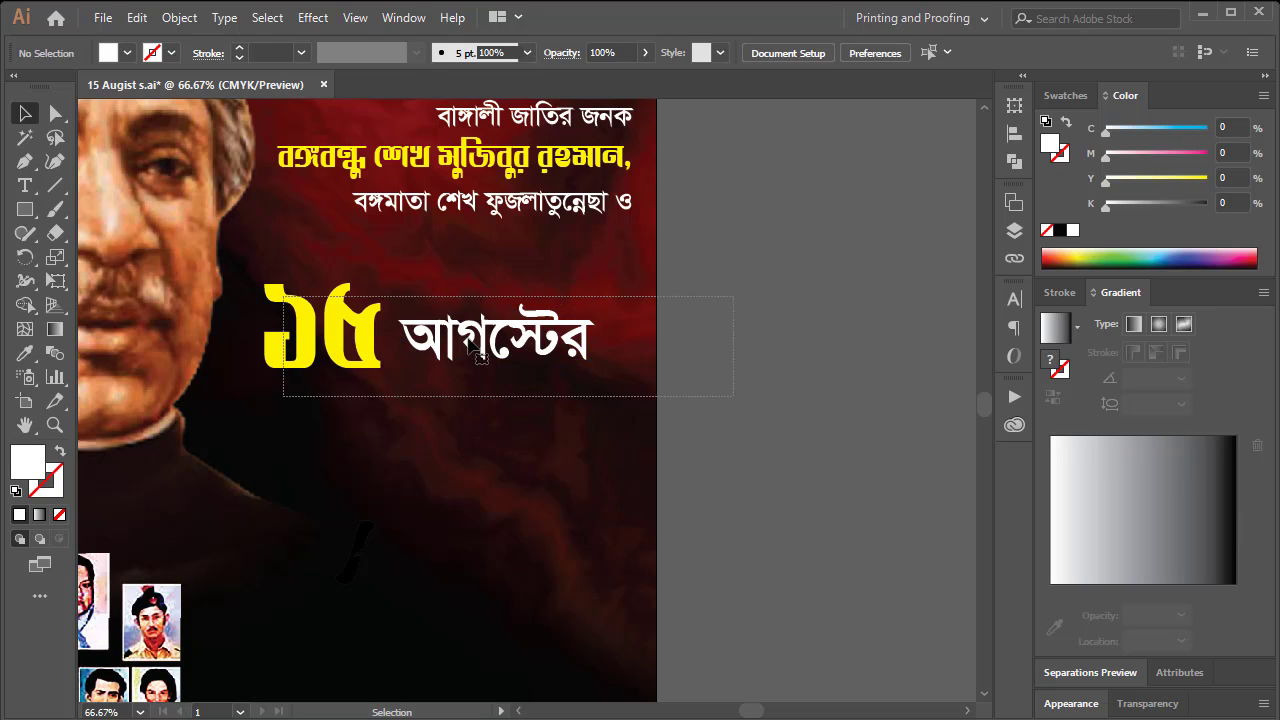
Enlarge ১৫ and আগস্টের together and nudge আগস্টের closer to ১৫
{"action": "left_click", "coordinate": [320, 330], "text": "shift"}
{"action": "left_click_drag", "start_coordinate": [600, 370], "coordinate": [665, 404]}
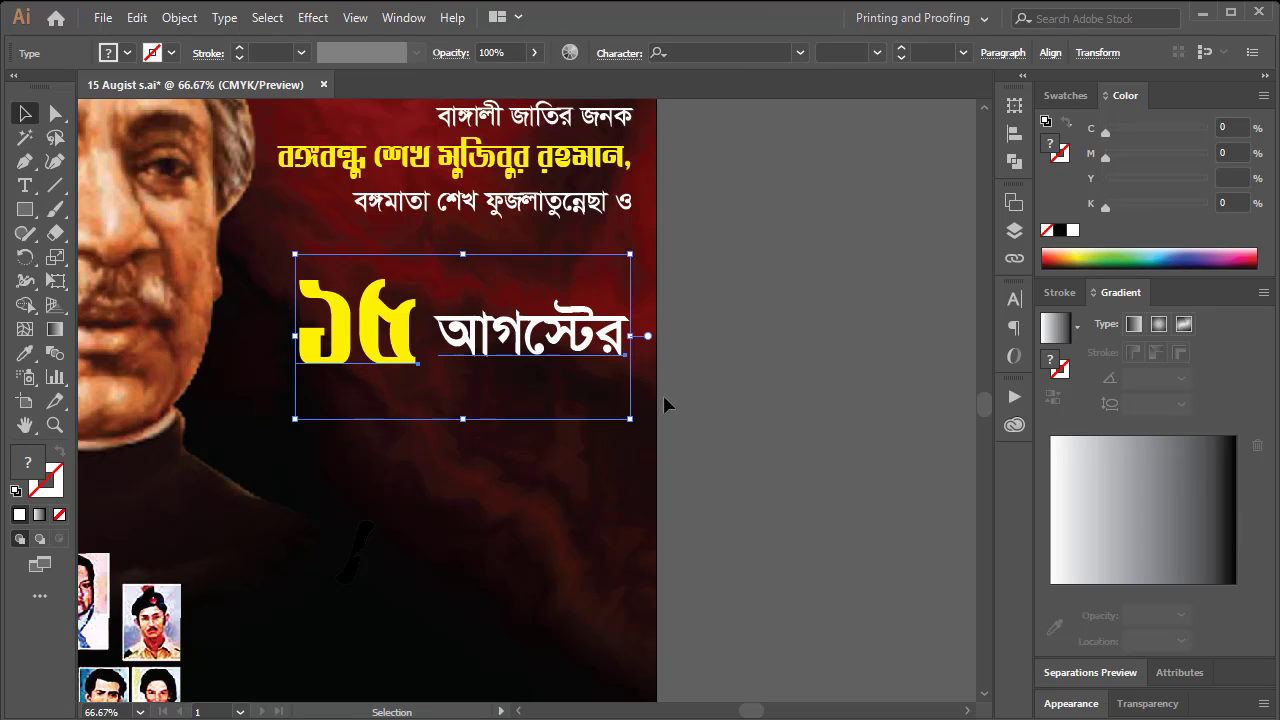
{"action": "left_click", "coordinate": [665, 404]}
{"action": "left_click_drag", "start_coordinate": [576, 350], "coordinate": [571, 349]}
Draw a wide, thin rectangle beneath the ১৫ আগস্টের heading and fill it red
{"action": "left_click", "coordinate": [114, 334]}
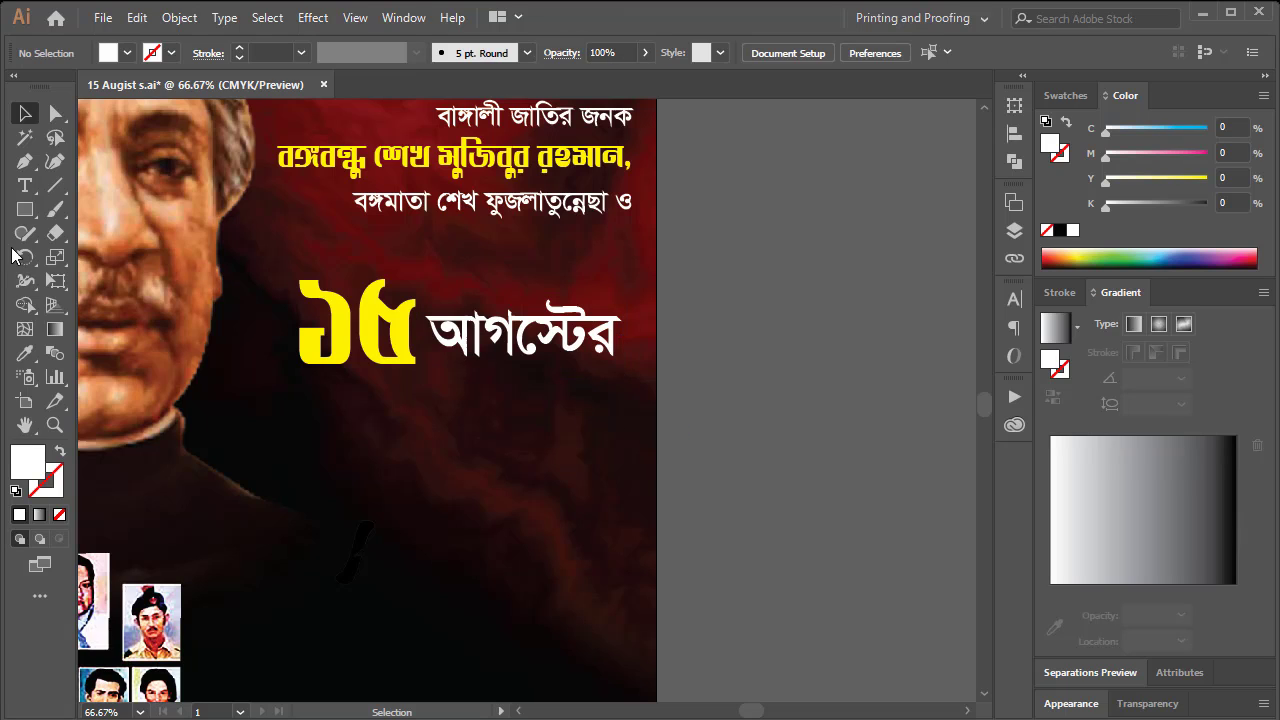
{"action": "left_click", "coordinate": [25, 210]}
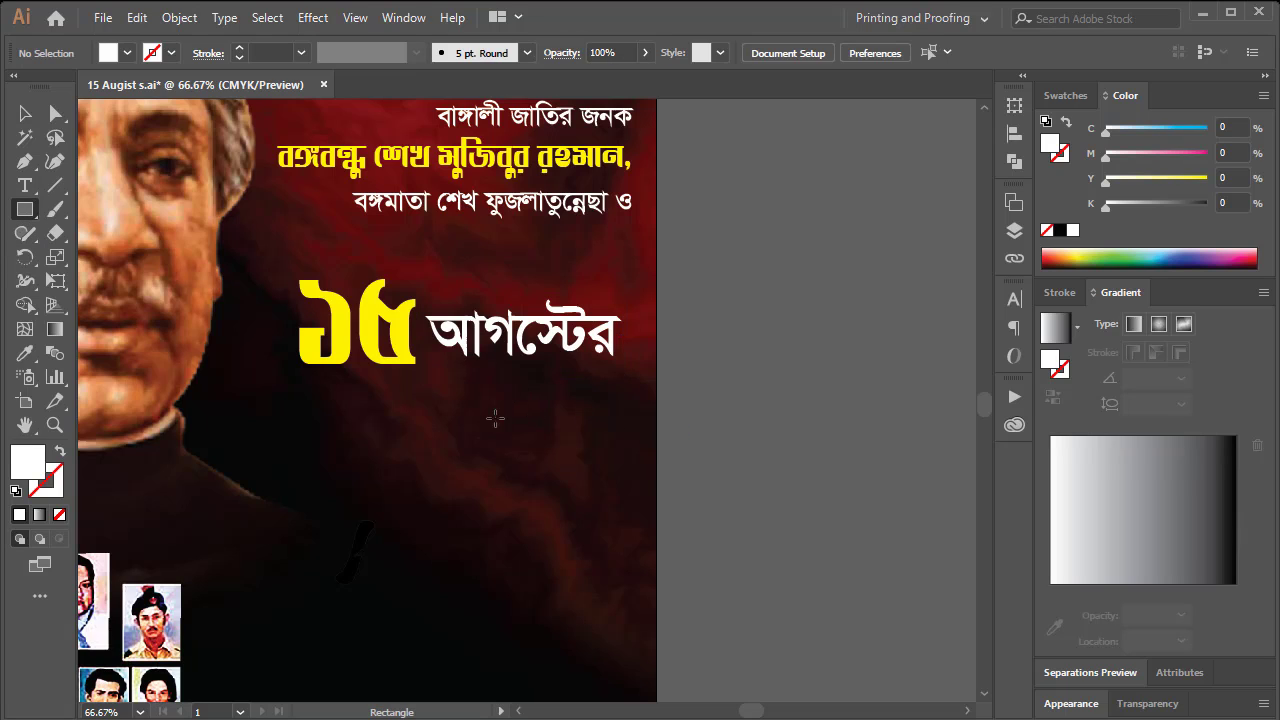
{"action": "left_click_drag", "start_coordinate": [376, 377], "coordinate": [617, 408]}
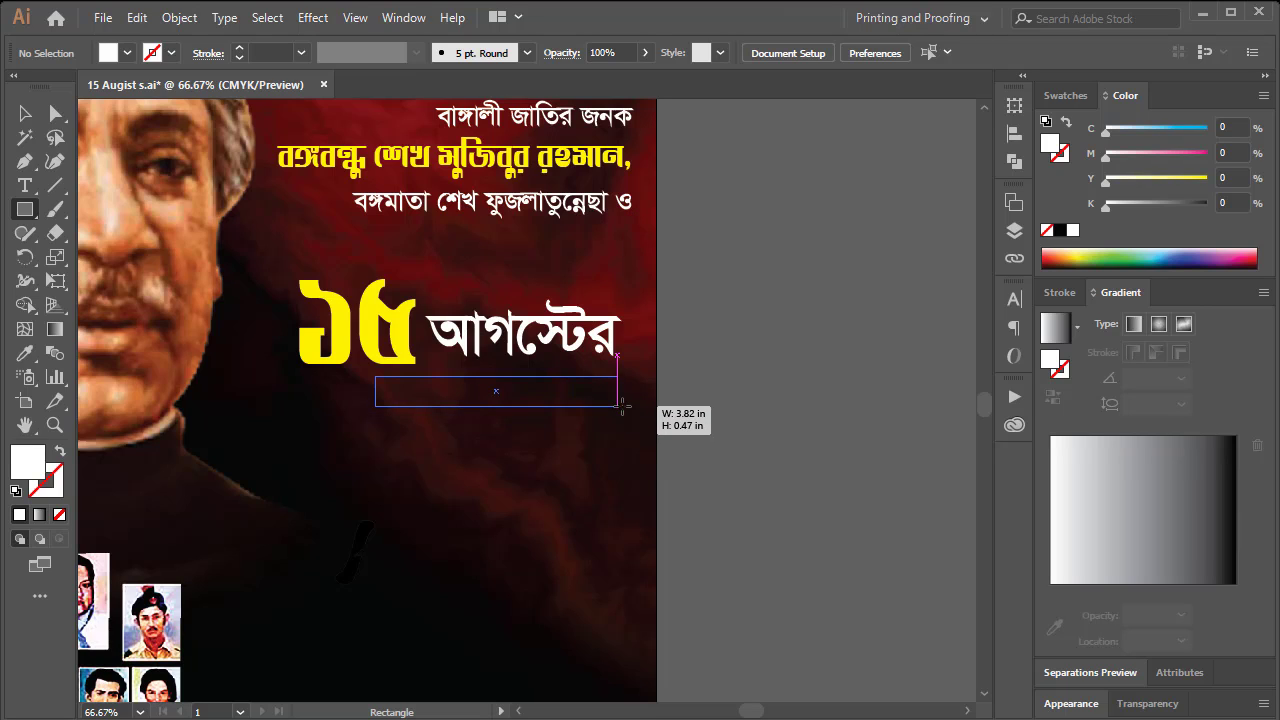
{"action": "left_click_drag", "start_coordinate": [618, 408], "coordinate": [617, 408]}
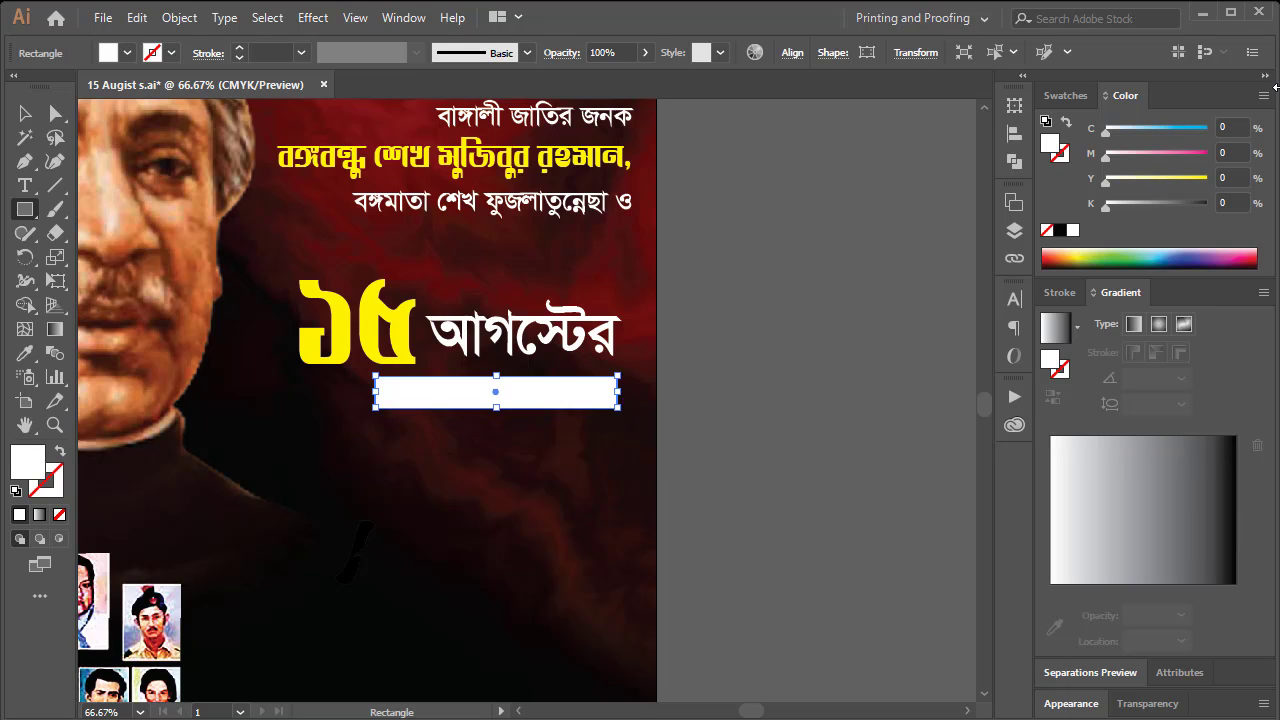
{"action": "left_click_drag", "start_coordinate": [1165, 157], "coordinate": [1210, 157]}
{"action": "left_click_drag", "start_coordinate": [1106, 180], "coordinate": [1277, 188]}
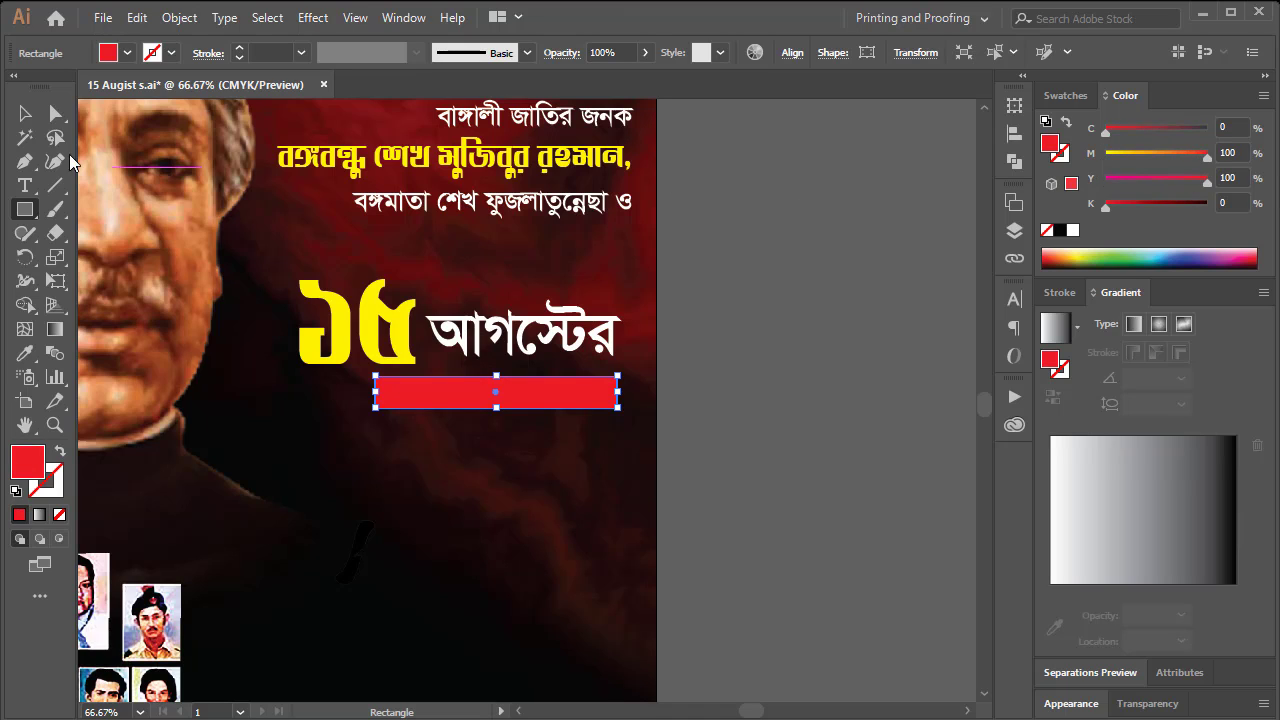
Make the red bar slightly taller and duplicate the আগস্টের text further down
{"action": "left_click", "coordinate": [25, 113]}
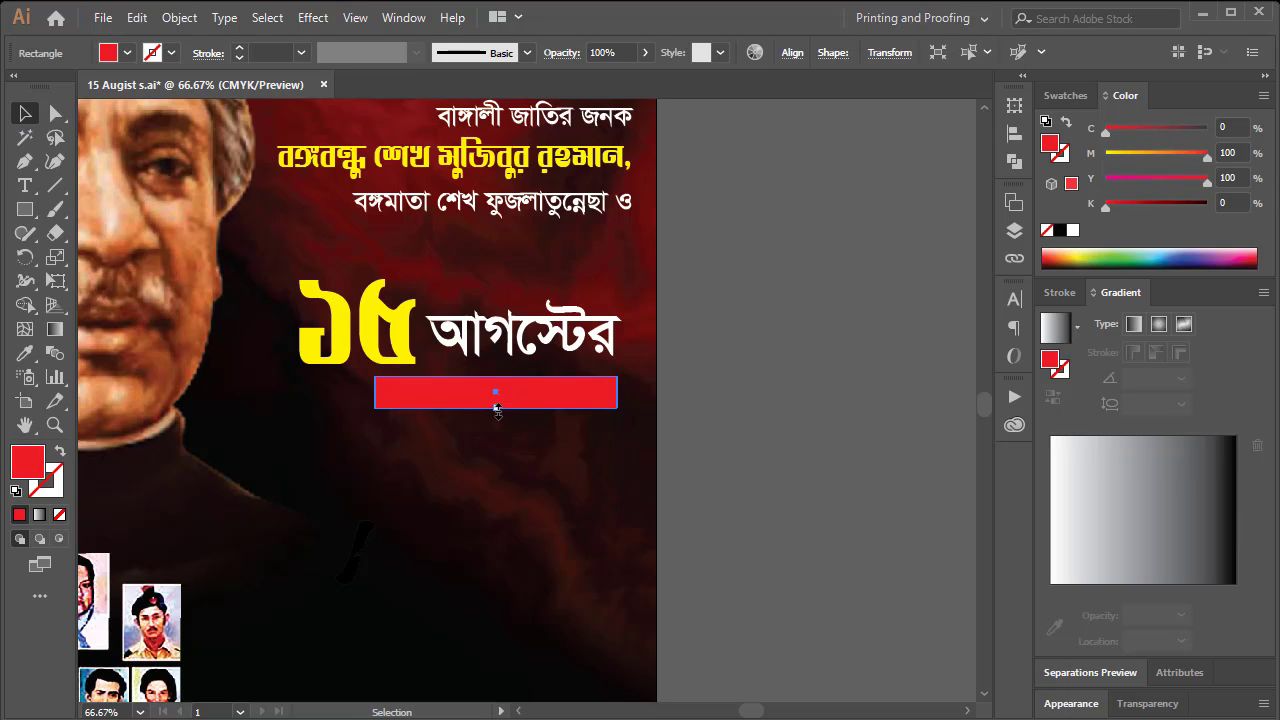
{"action": "left_click_drag", "start_coordinate": [497, 409], "coordinate": [497, 414]}
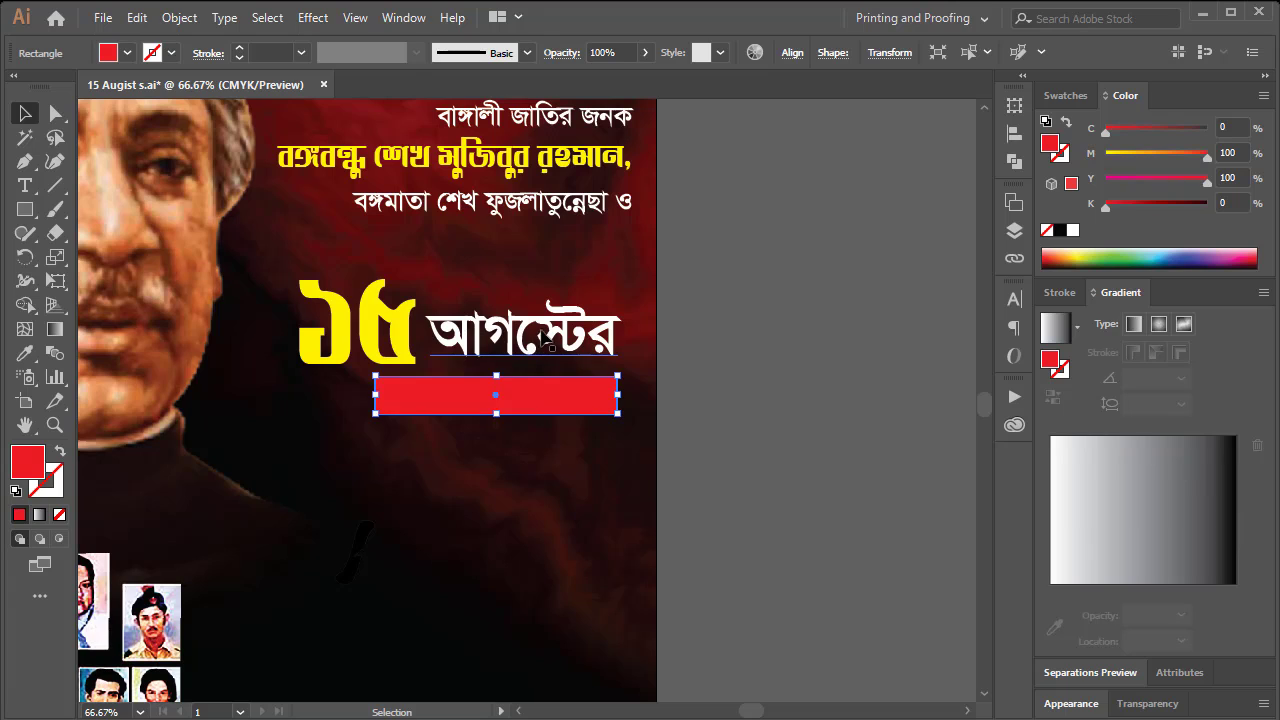
{"action": "left_click_drag", "start_coordinate": [547, 343], "coordinate": [493, 501]}
Retype the copied text as 'সকল শহীদদের প্রতি' and shrink it
{"action": "double_click", "coordinate": [493, 500]}
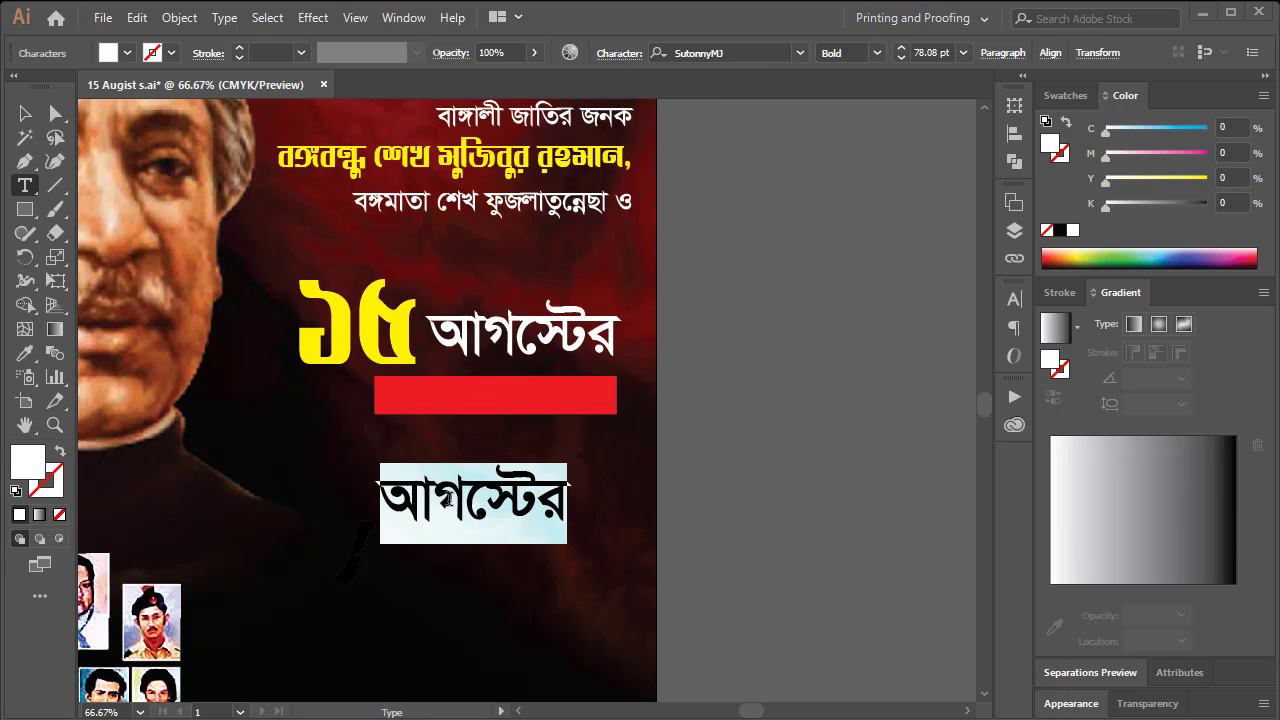
{"action": "type", "text": "সকল"}
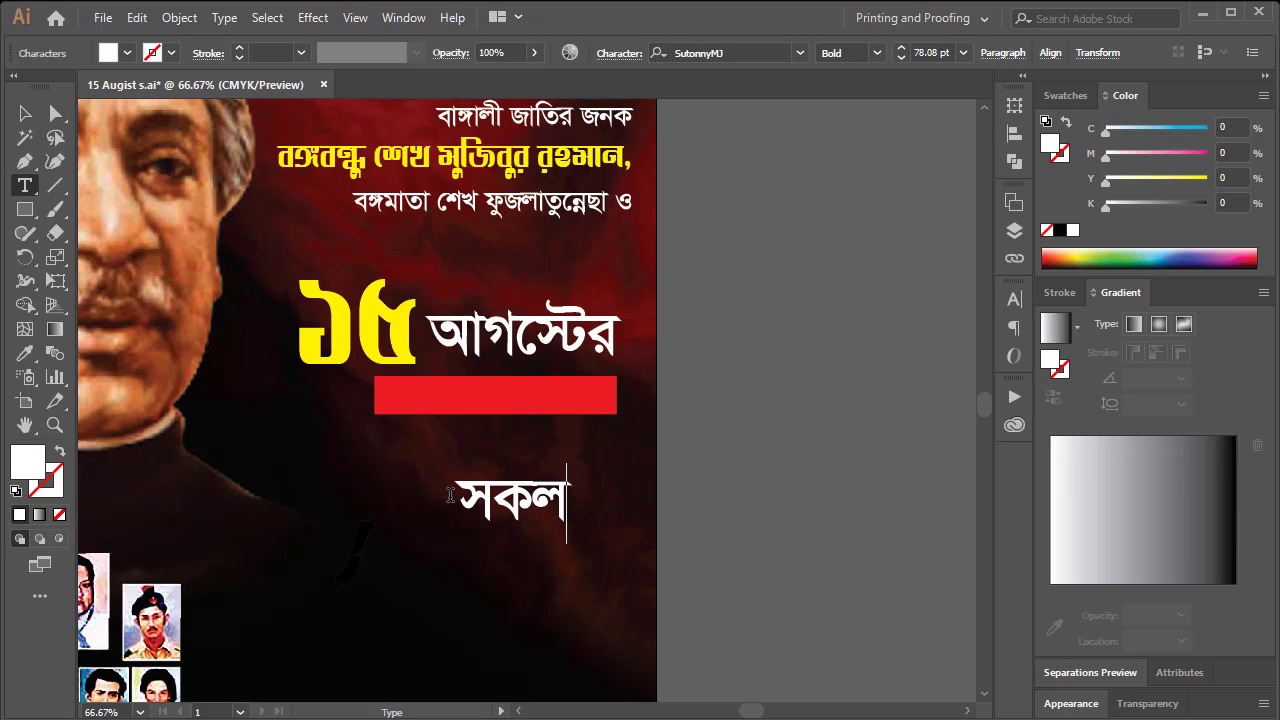
{"action": "type", "text": " শহীদদের"}
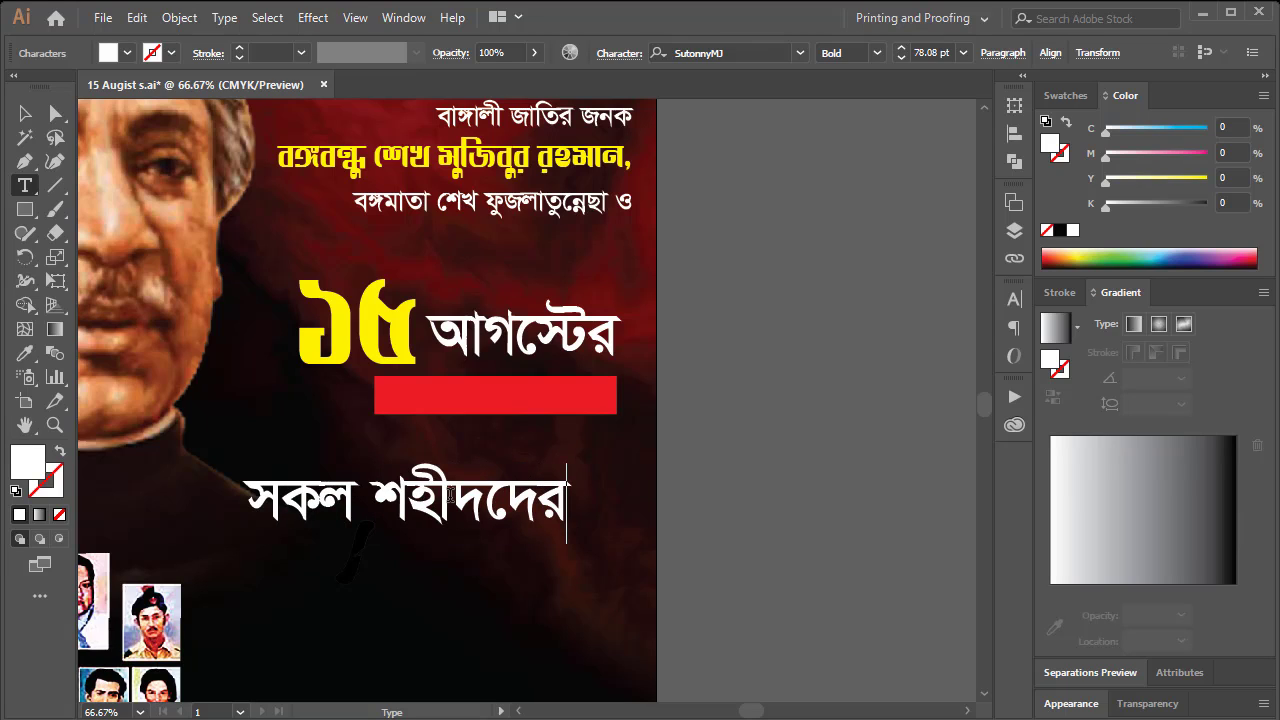
{"action": "type", "text": " প্রতি"}
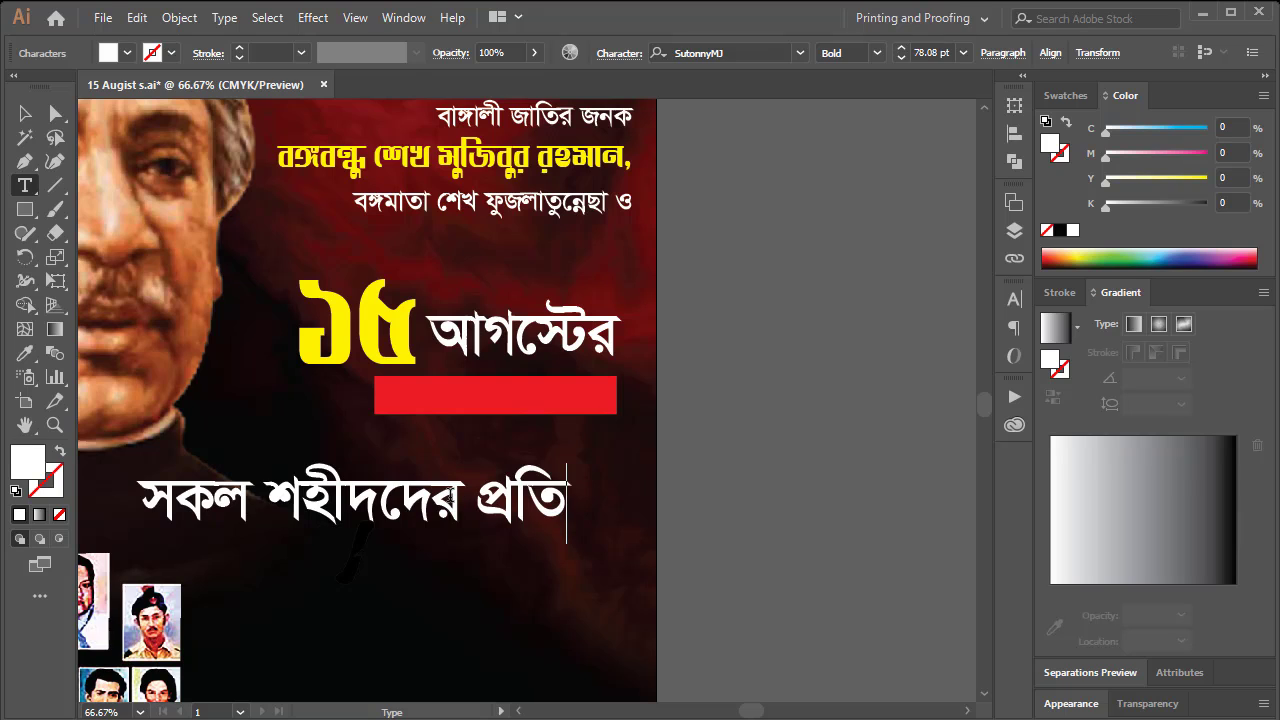
{"action": "key", "text": "Escape"}
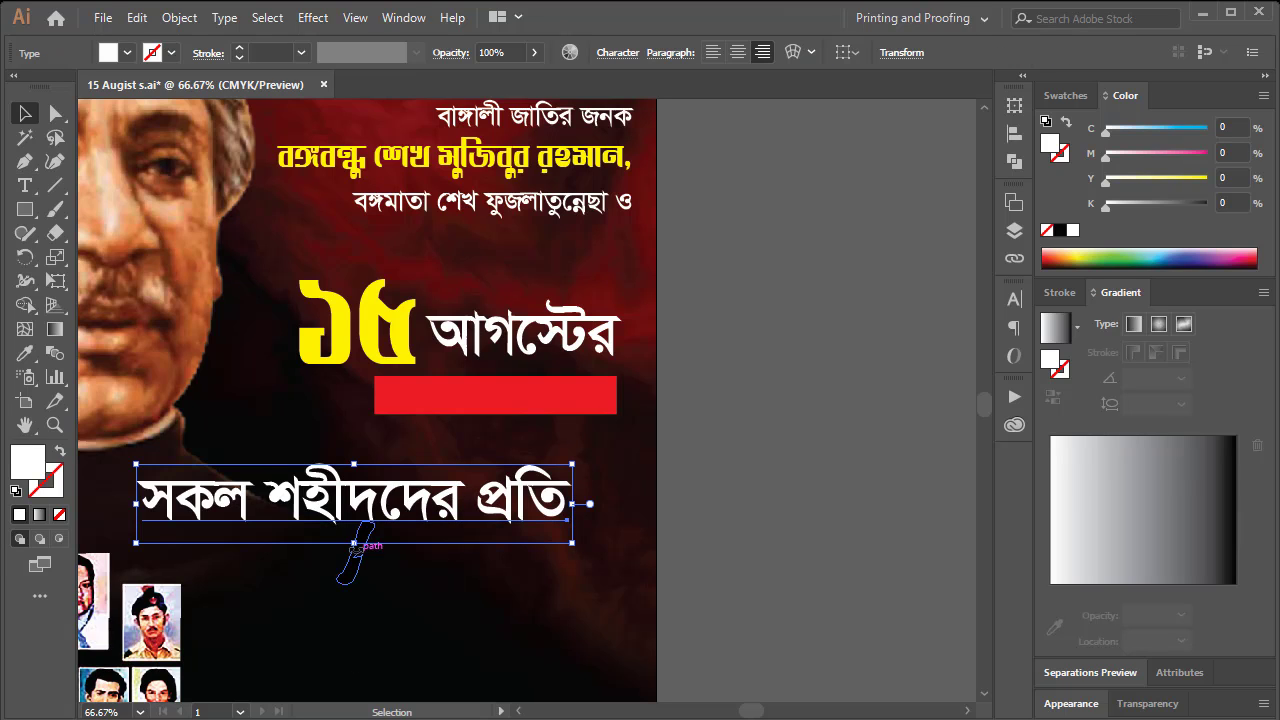
{"action": "mouse_move", "coordinate": [353, 537]}
{"action": "left_mouse_down"}
{"action": "mouse_move", "coordinate": [353, 487]}
{"action": "mouse_move", "coordinate": [479, 481]}
{"action": "mouse_move", "coordinate": [530, 410]}
{"action": "mouse_move", "coordinate": [553, 405]}
{"action": "left_mouse_up"}
Bring the text in front of the red bar and fit it within the bar
{"action": "right_click", "coordinate": [539, 398]}
{"action": "mouse_move", "coordinate": [595, 296]}
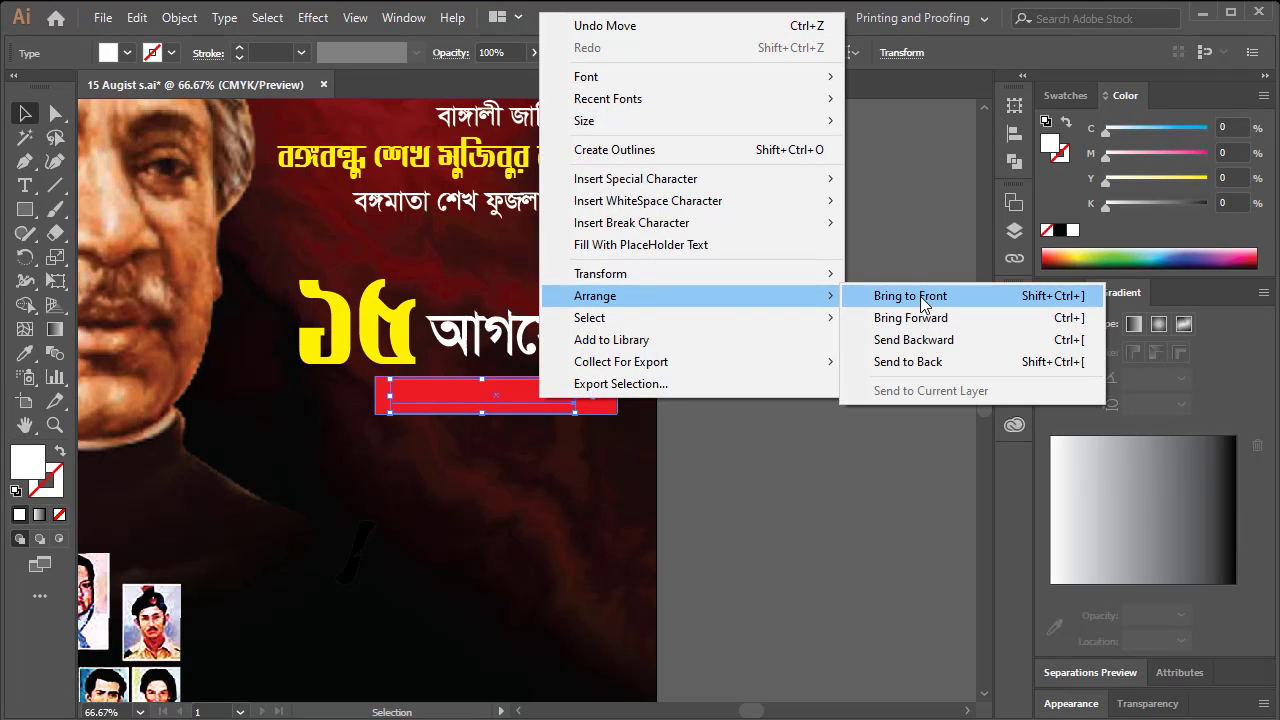
{"action": "left_click", "coordinate": [910, 295]}
{"action": "left_click_drag", "start_coordinate": [576, 412], "coordinate": [610, 418]}
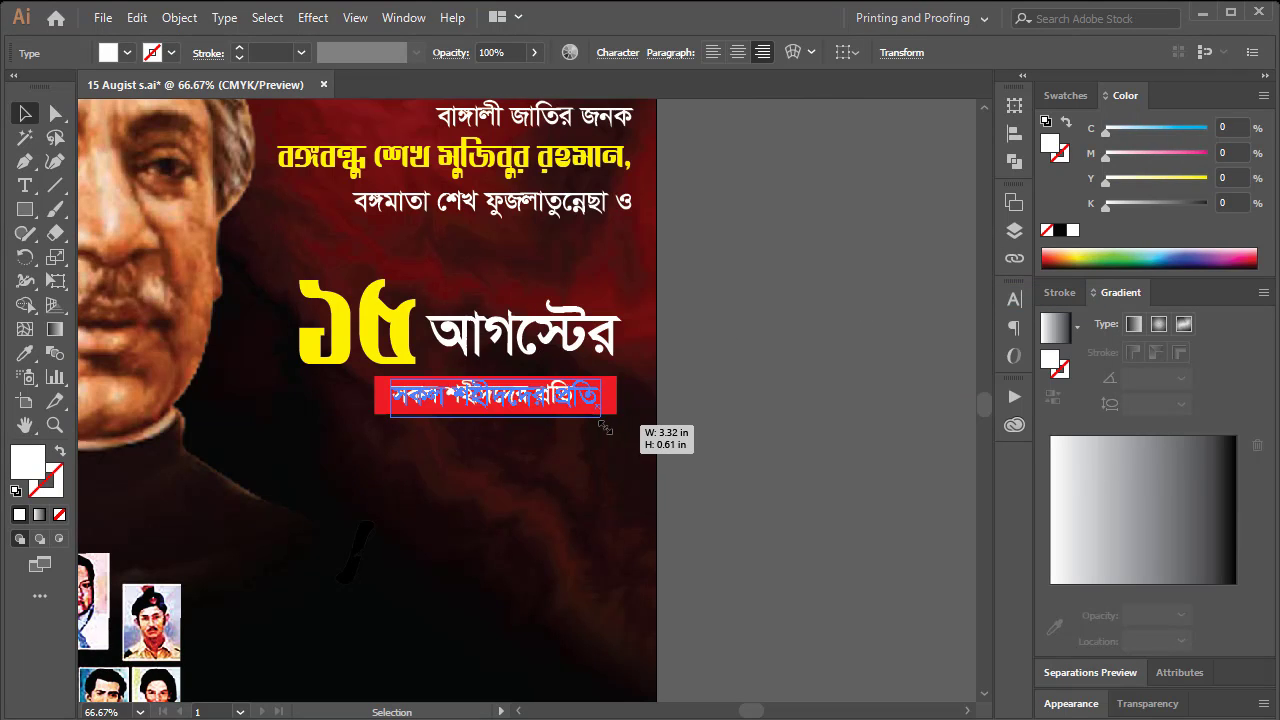
{"action": "key", "text": "Left"}
{"action": "key", "text": "Left"}
{"action": "key", "text": "Left"}
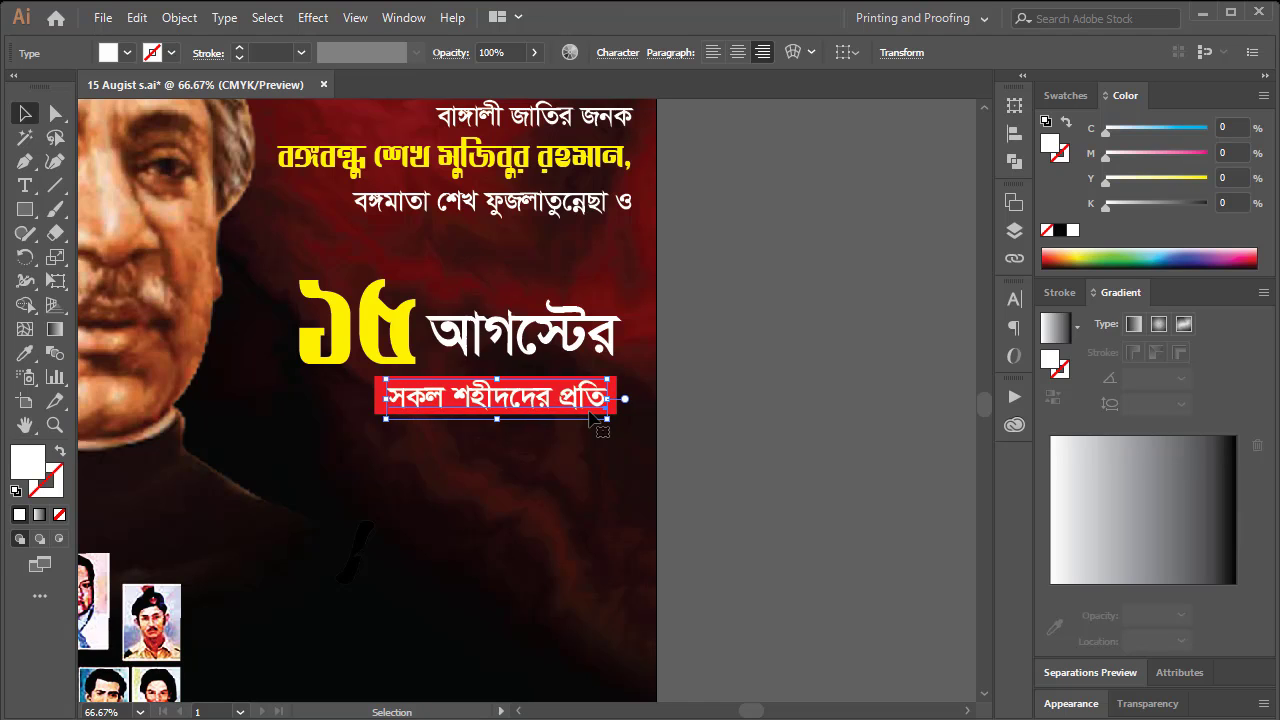
{"action": "left_click", "coordinate": [701, 430]}
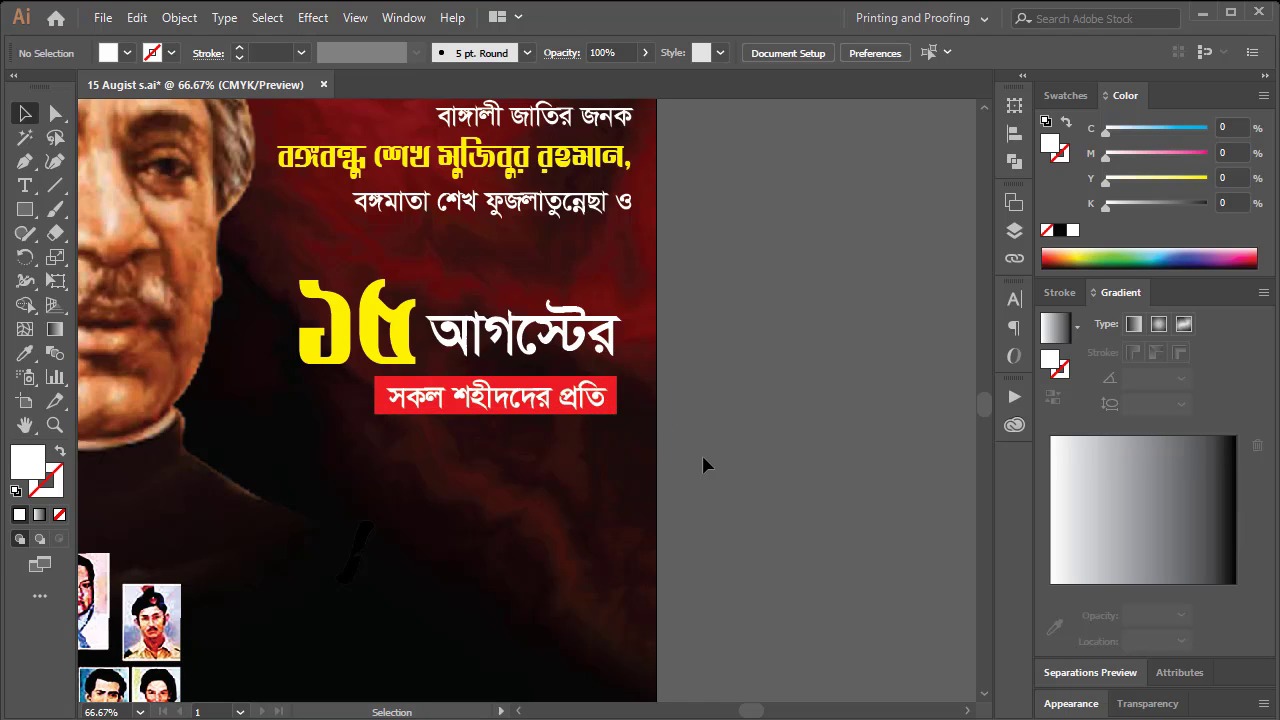
{"action": "key", "text": "ctrl+minus"}
{"action": "mouse_move", "coordinate": [475, 467]}
{"action": "left_mouse_down"}
{"action": "mouse_move", "coordinate": [507, 527]}
{"action": "mouse_move", "coordinate": [588, 270]}
{"action": "left_mouse_up"}
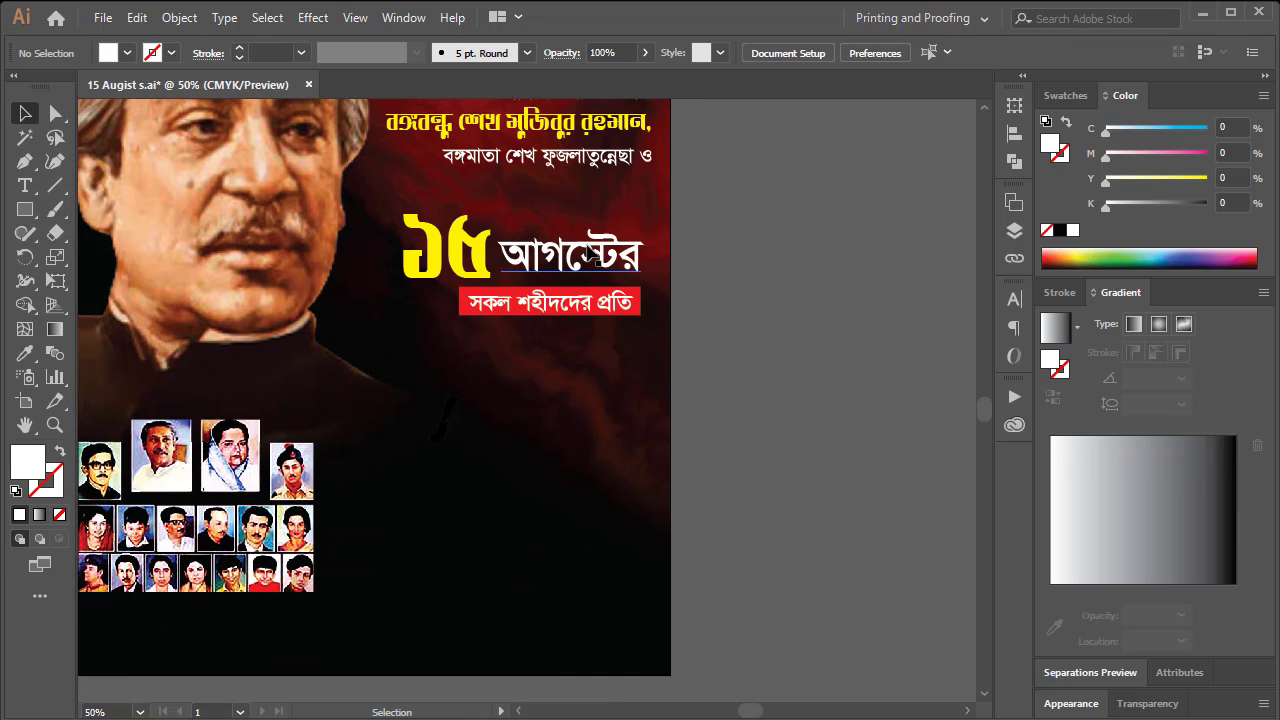
Duplicate the আগস্টের text lower on the poster and retype it as 'গভীর'
{"action": "left_click_drag", "start_coordinate": [593, 258], "coordinate": [517, 445]}
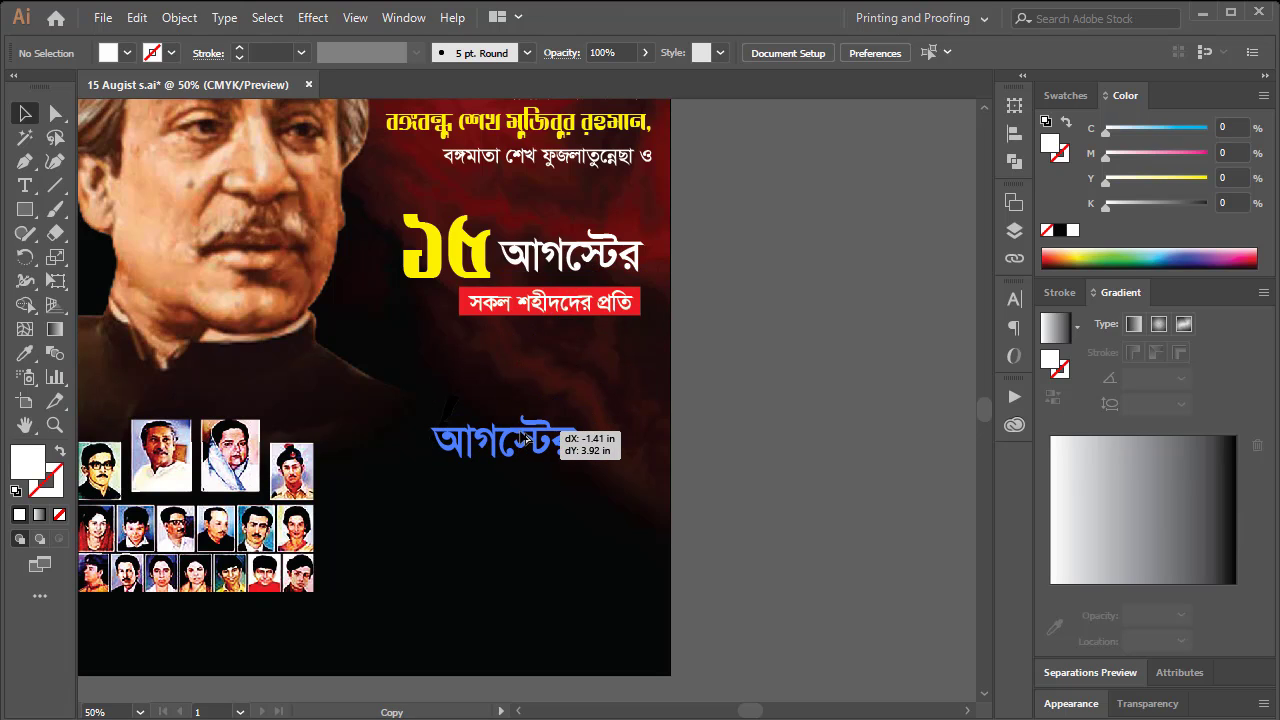
{"action": "double_click", "coordinate": [517, 447]}
{"action": "key", "text": "ctrl+a"}
{"action": "type", "text": "গ"}
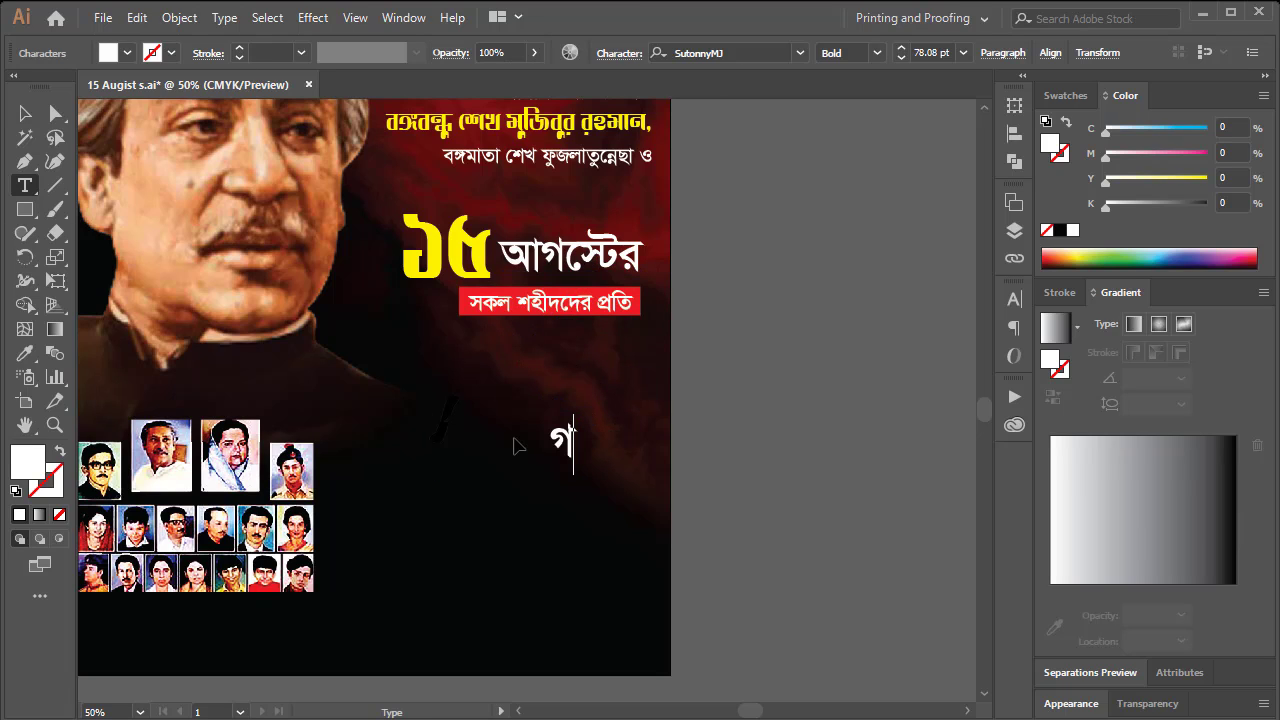
{"action": "type", "text": "ভীর"}
{"action": "key", "text": "Escape"}
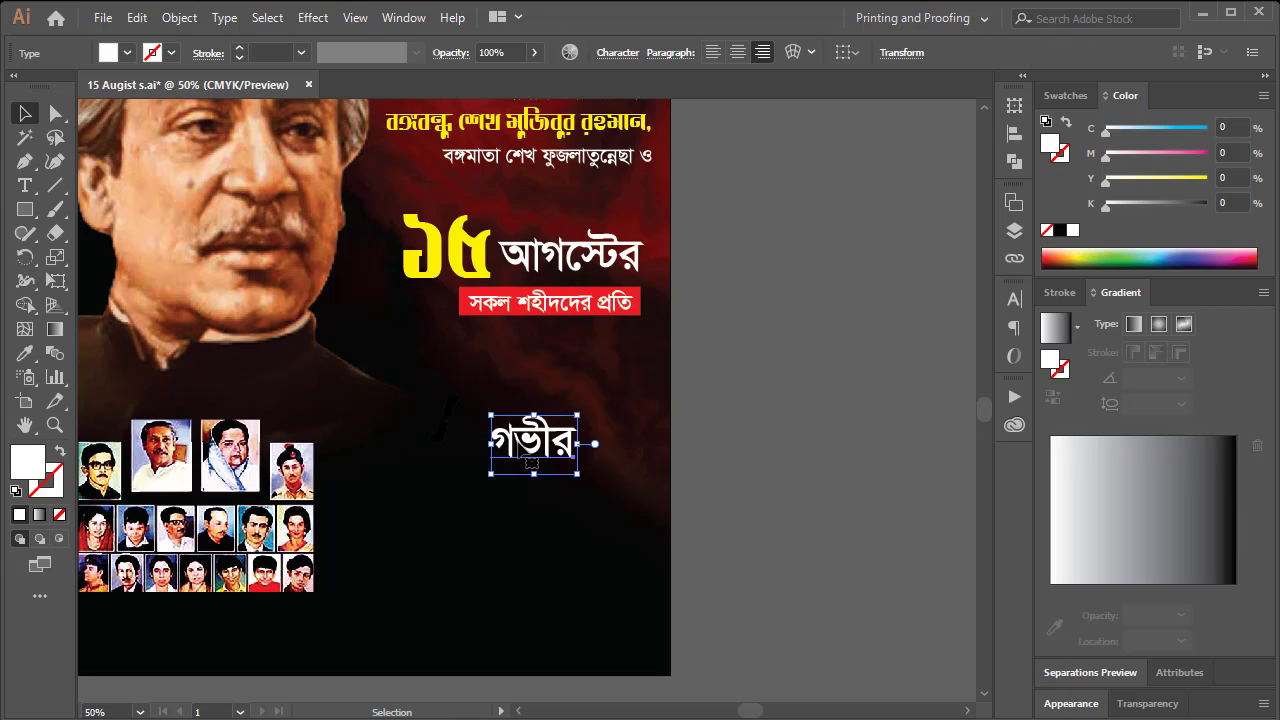
Try several Bengali fonts on গভীর, settling on Li Niladri Moitree ANSI V1
{"action": "left_click", "coordinate": [617, 52]}
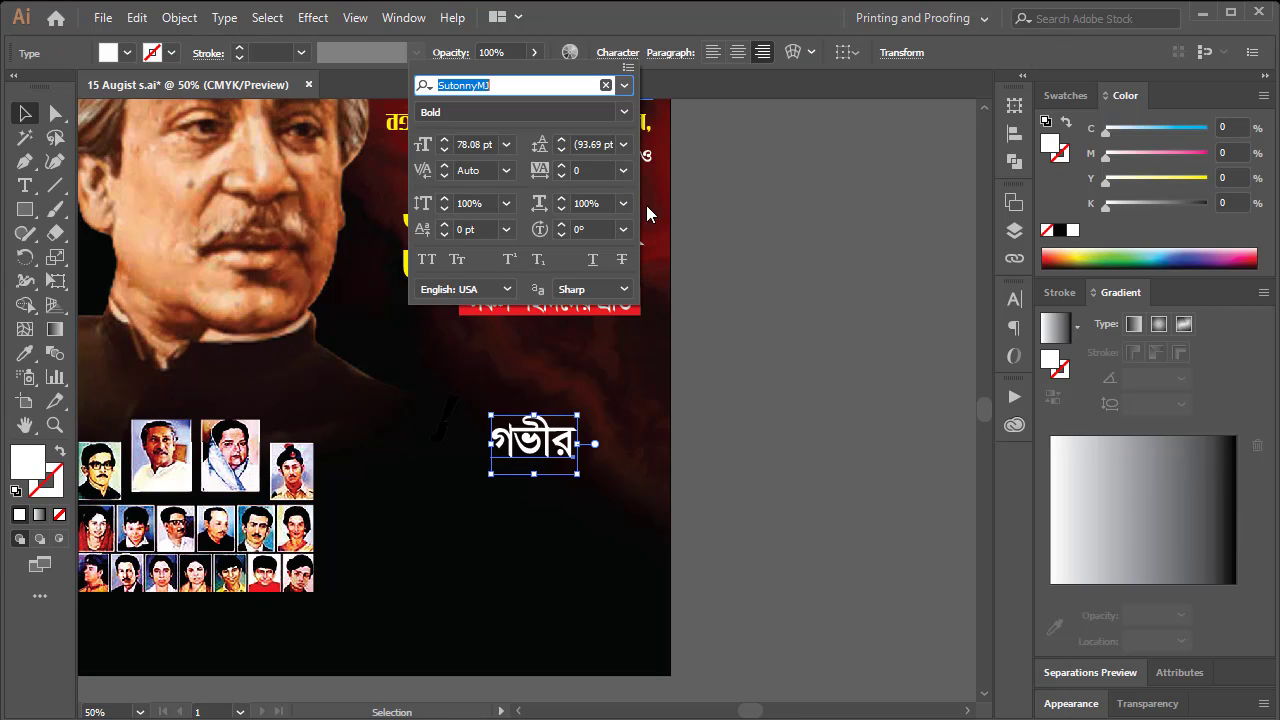
{"action": "left_click", "coordinate": [625, 85]}
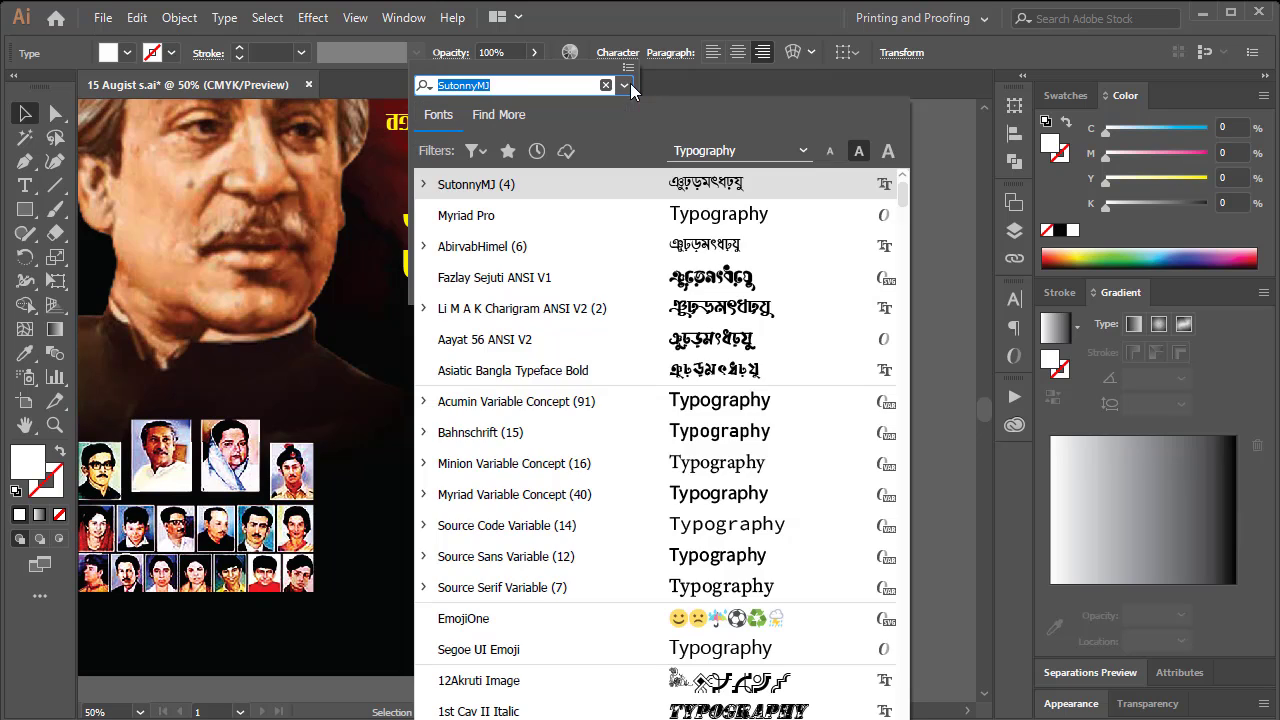
{"action": "left_click", "coordinate": [719, 289]}
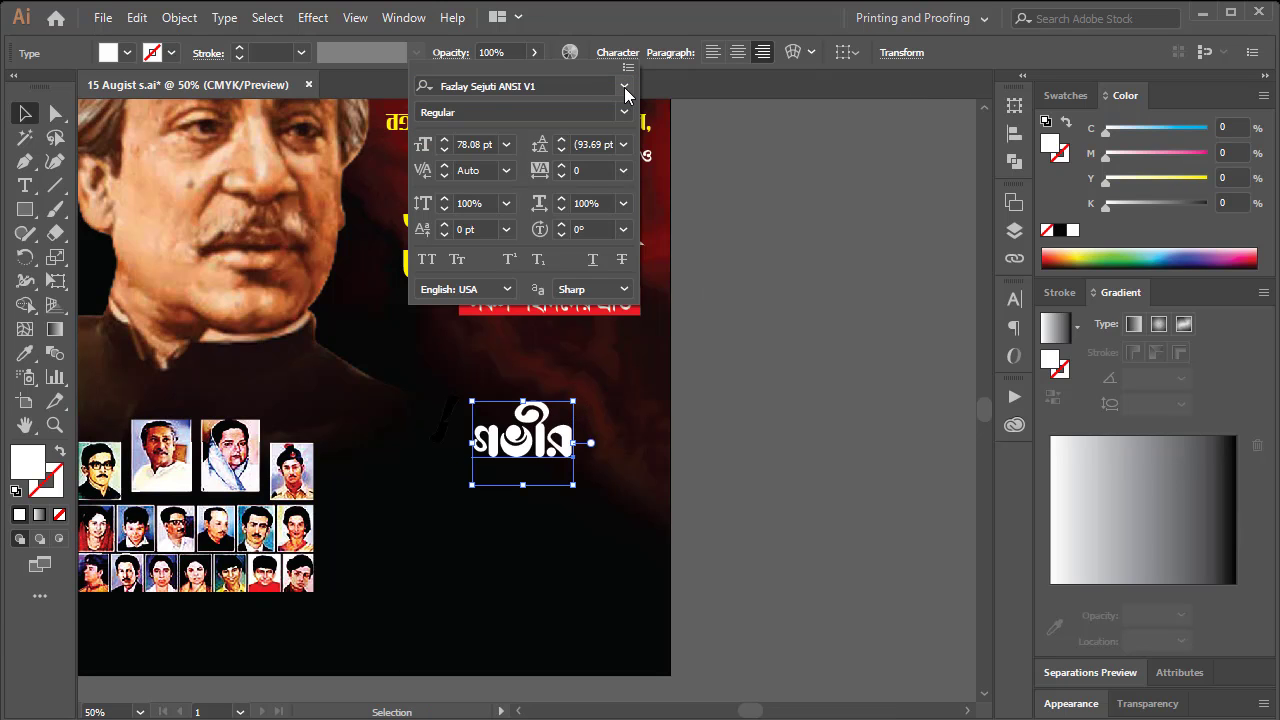
{"action": "left_click", "coordinate": [625, 85]}
{"action": "left_click", "coordinate": [709, 254]}
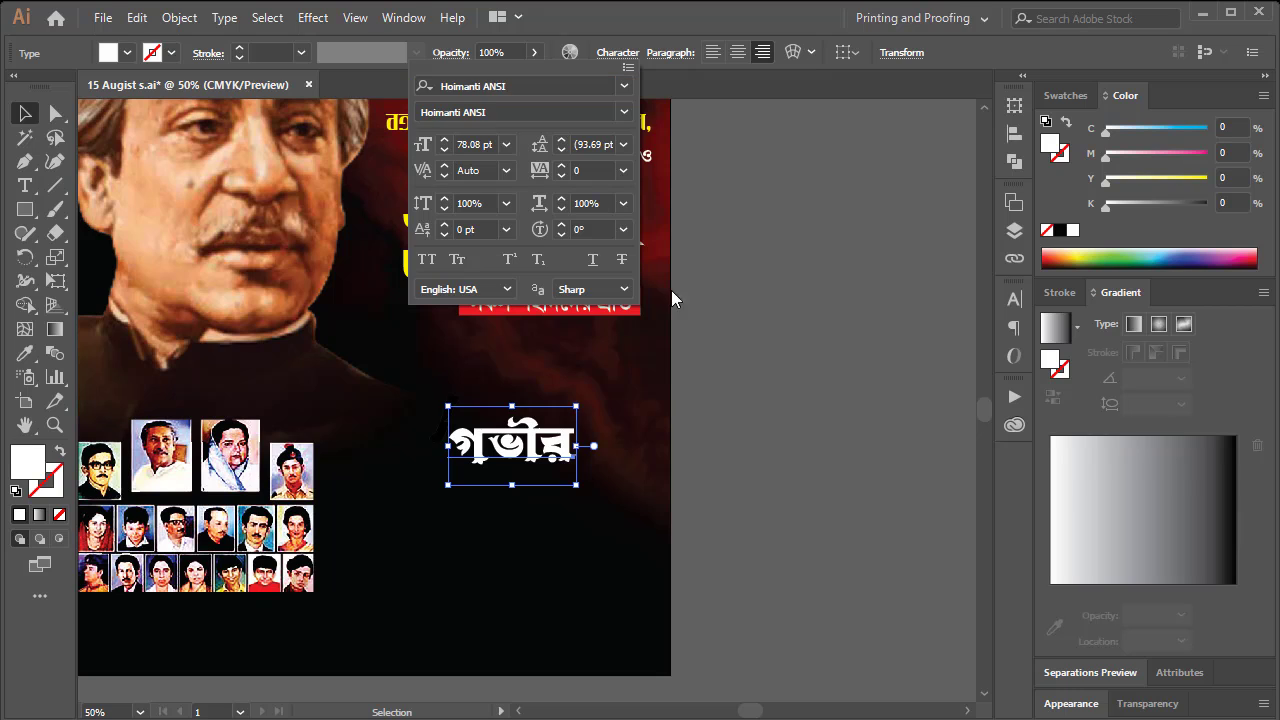
{"action": "left_click", "coordinate": [625, 88]}
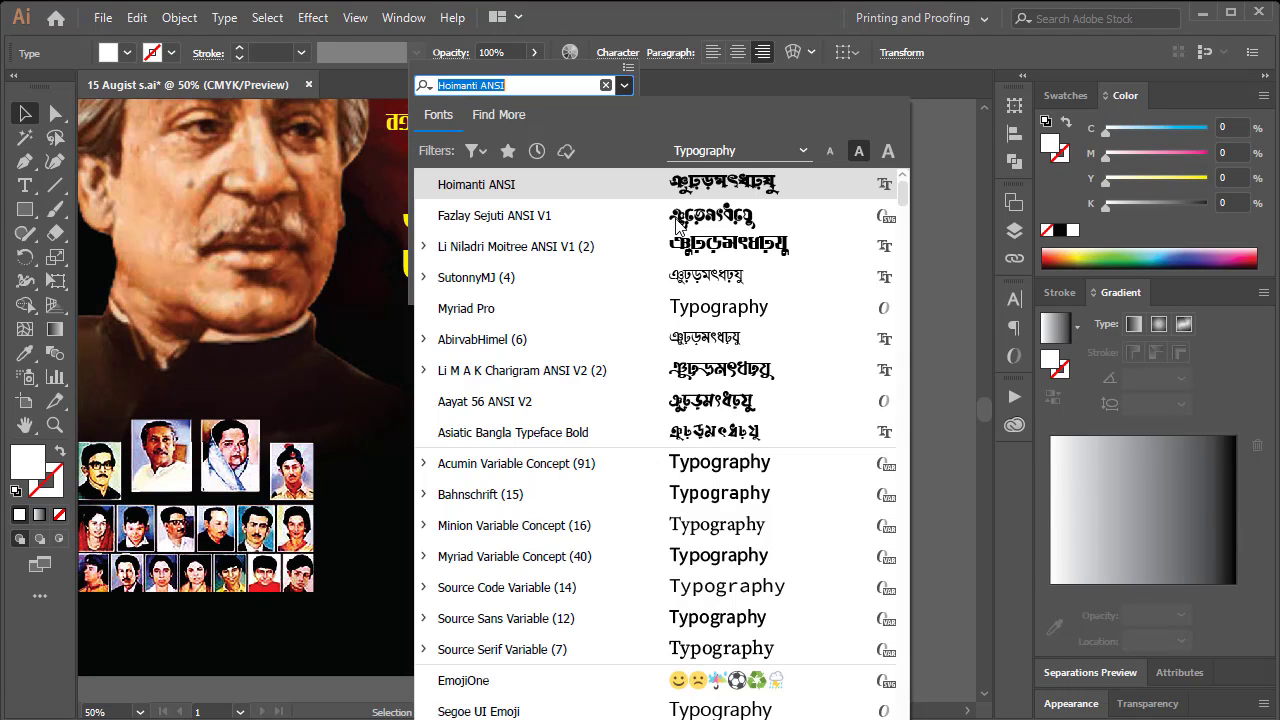
{"action": "left_click", "coordinate": [729, 441]}
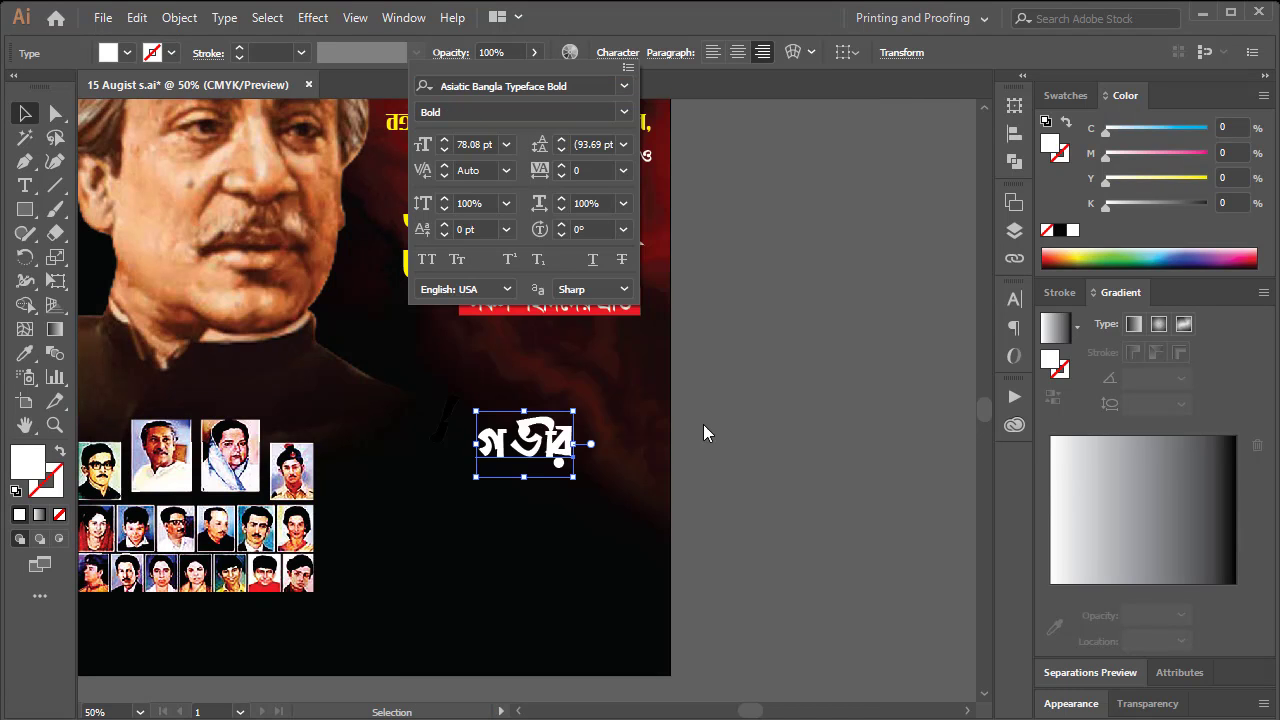
{"action": "left_click", "coordinate": [623, 86]}
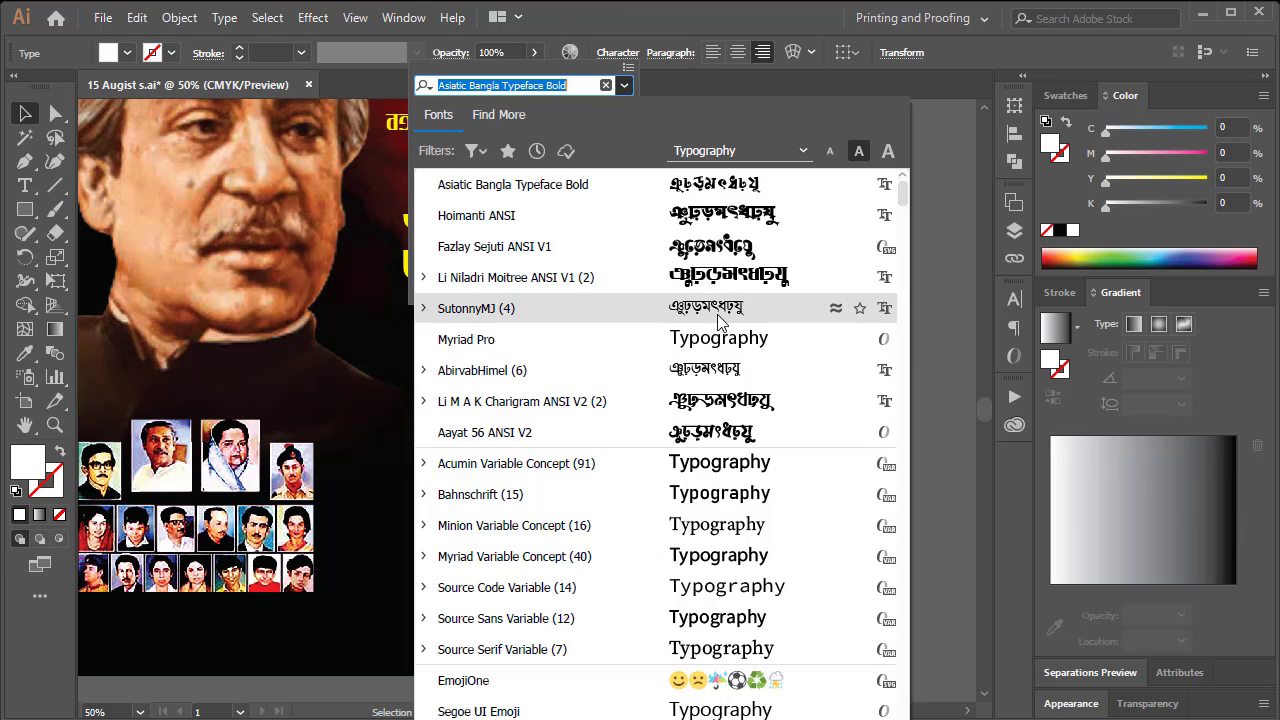
{"action": "left_click", "coordinate": [719, 272]}
{"action": "key", "text": "Escape"}
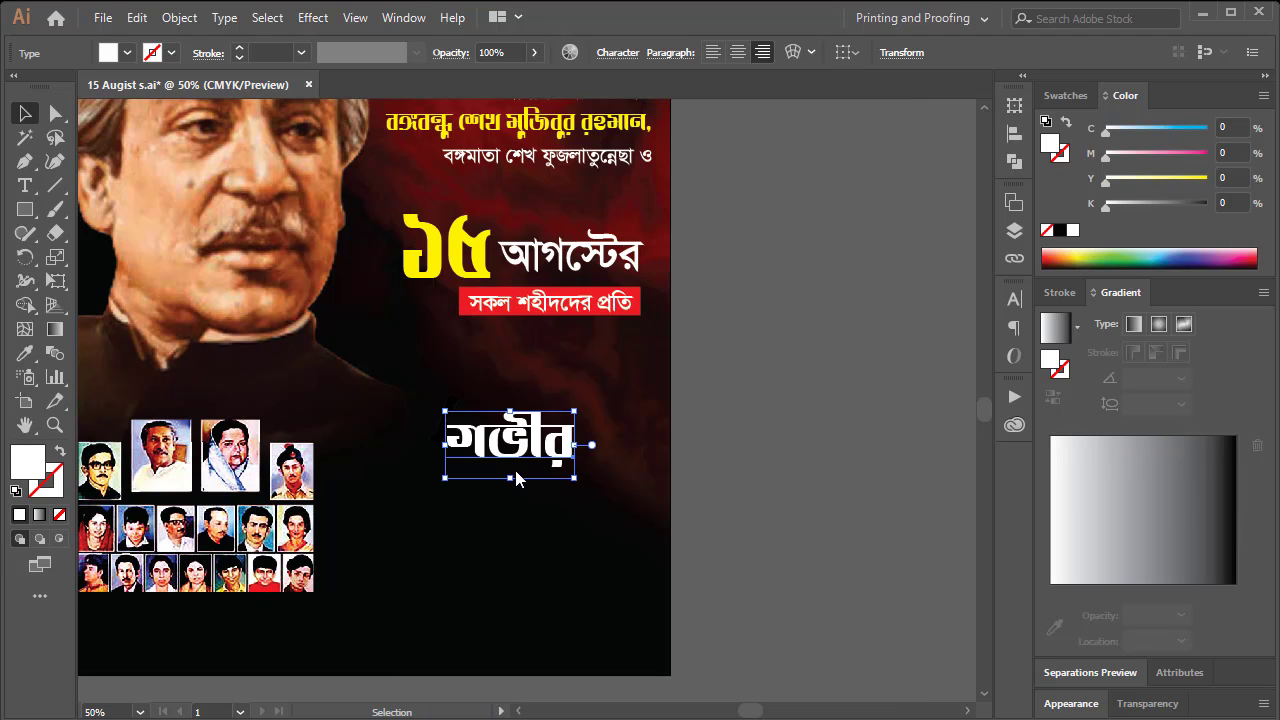
Duplicate গভীর below itself and retype it as a correctly spelled 'শ্রদ্ধা'
{"action": "left_click_drag", "start_coordinate": [548, 445], "coordinate": [524, 577]}
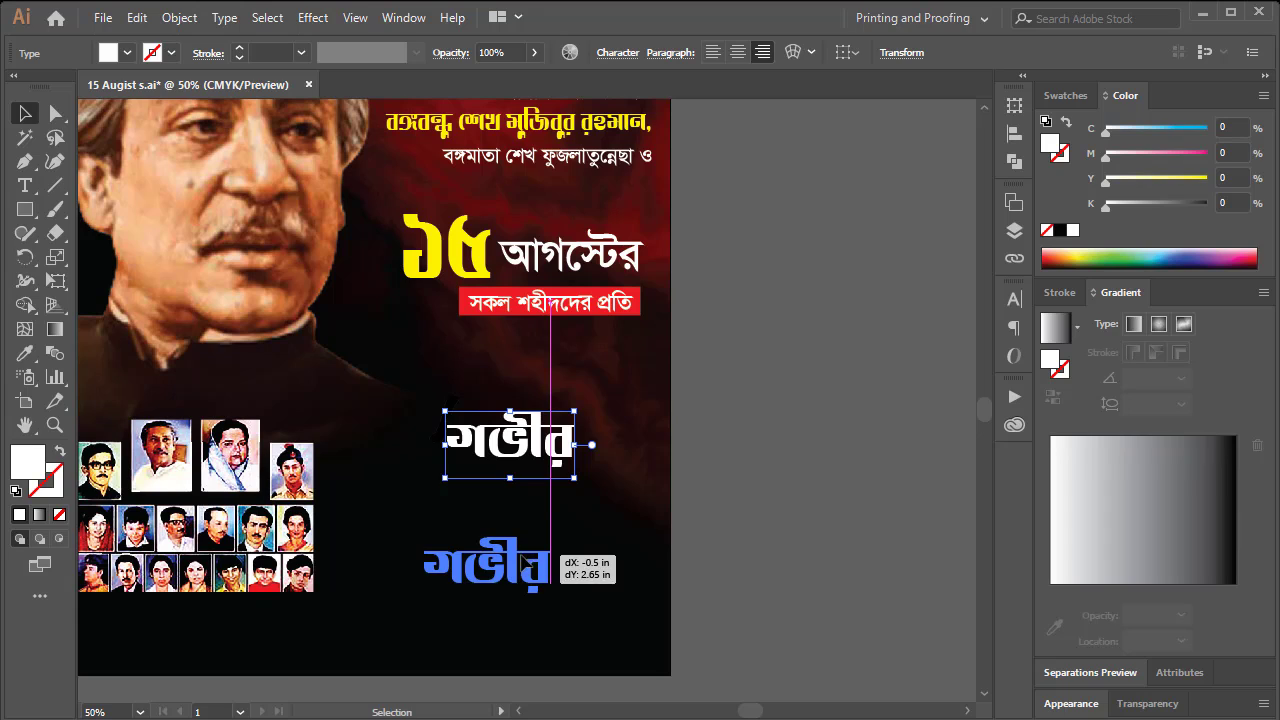
{"action": "double_click", "coordinate": [532, 537]}
{"action": "type", "text": "শ্রদ্ধা"}
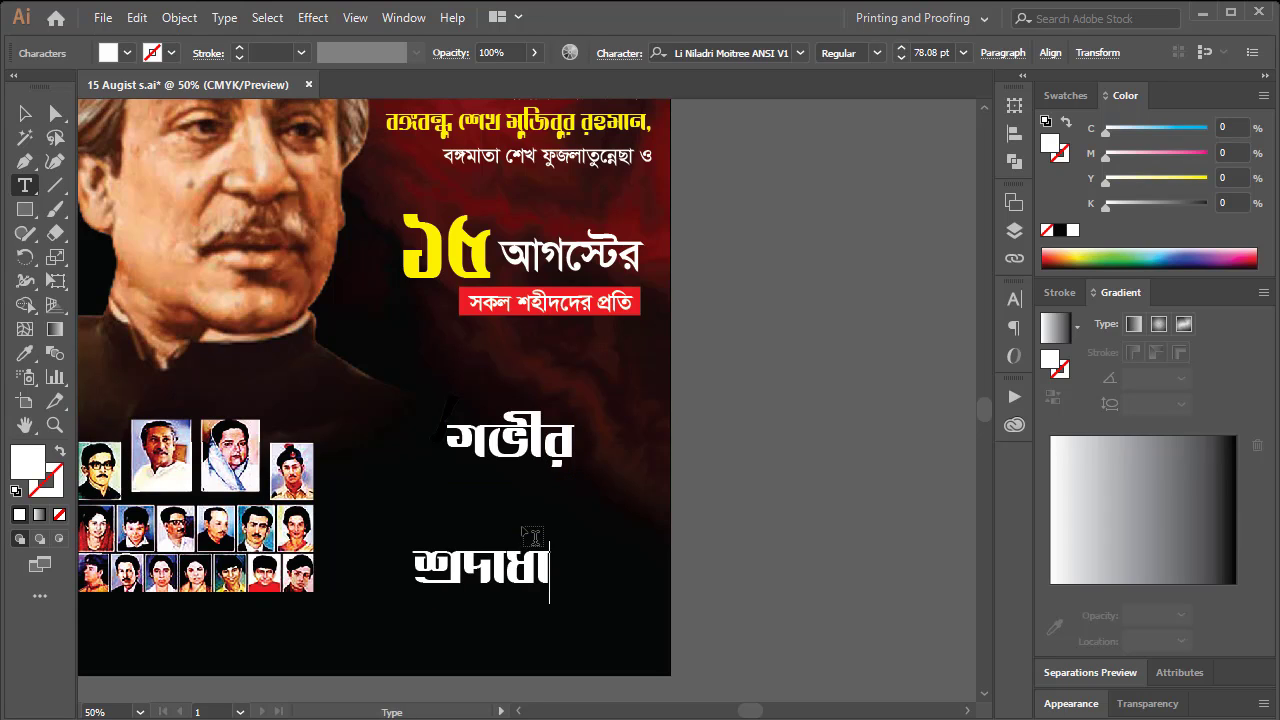
{"action": "key", "text": "BackSpace"}
{"action": "key", "text": "BackSpace"}
{"action": "key", "text": "BackSpace"}
{"action": "key", "text": "BackSpace"}
{"action": "type", "text": "দ্"}
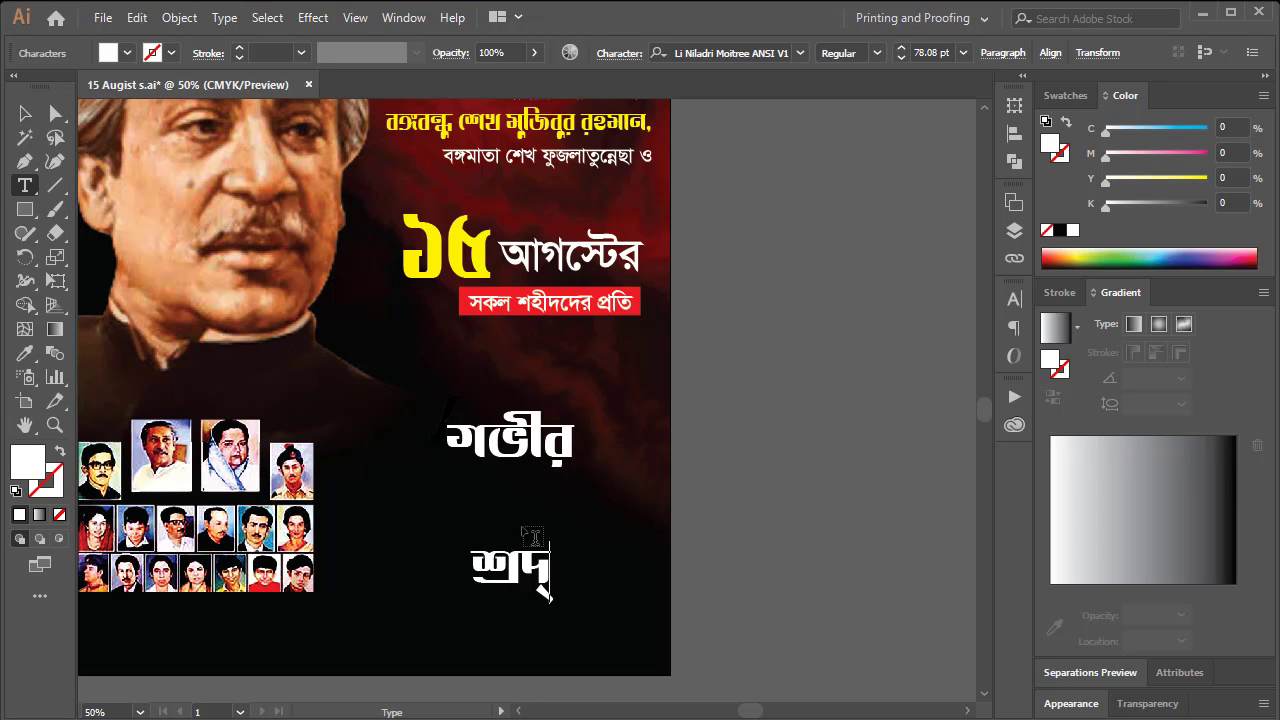
{"action": "type", "text": "ধা"}
{"action": "key", "text": "Escape"}
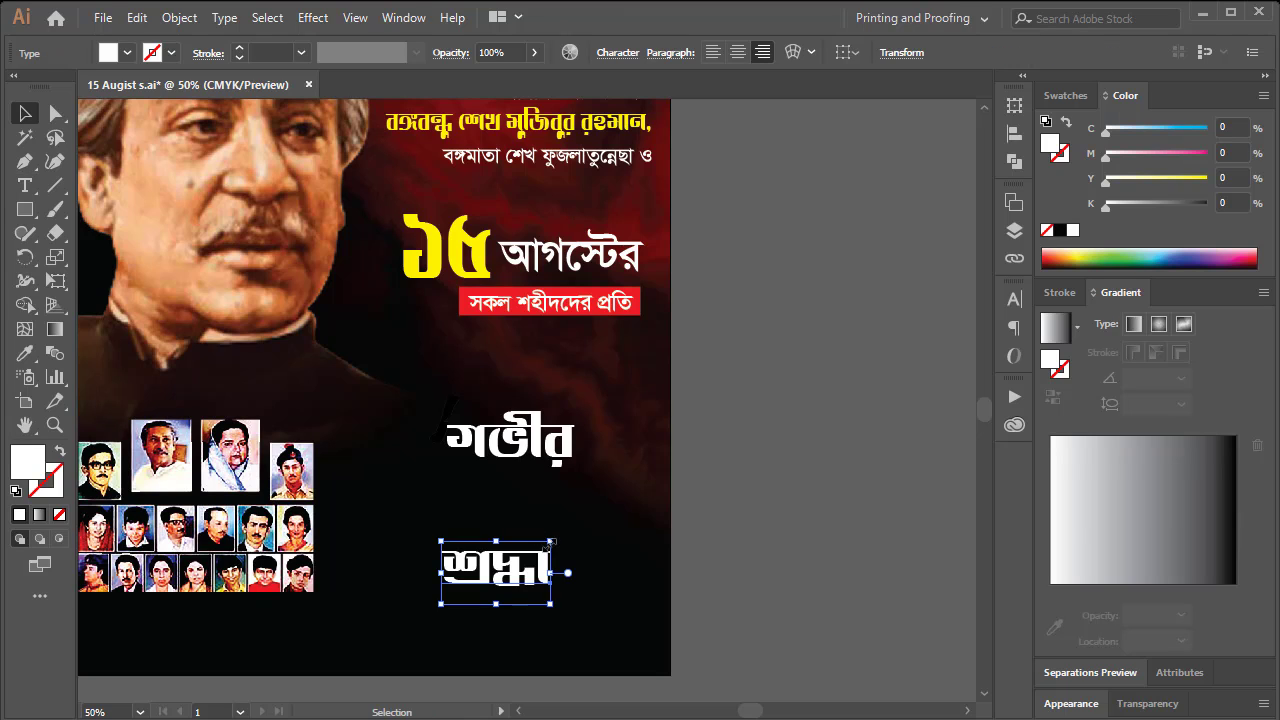
Enlarge শ্রদ্ধা, set it just under গভীর, and scale both words together
{"action": "left_click_drag", "start_coordinate": [547, 546], "coordinate": [644, 489]}
{"action": "left_click_drag", "start_coordinate": [525, 552], "coordinate": [535, 520]}
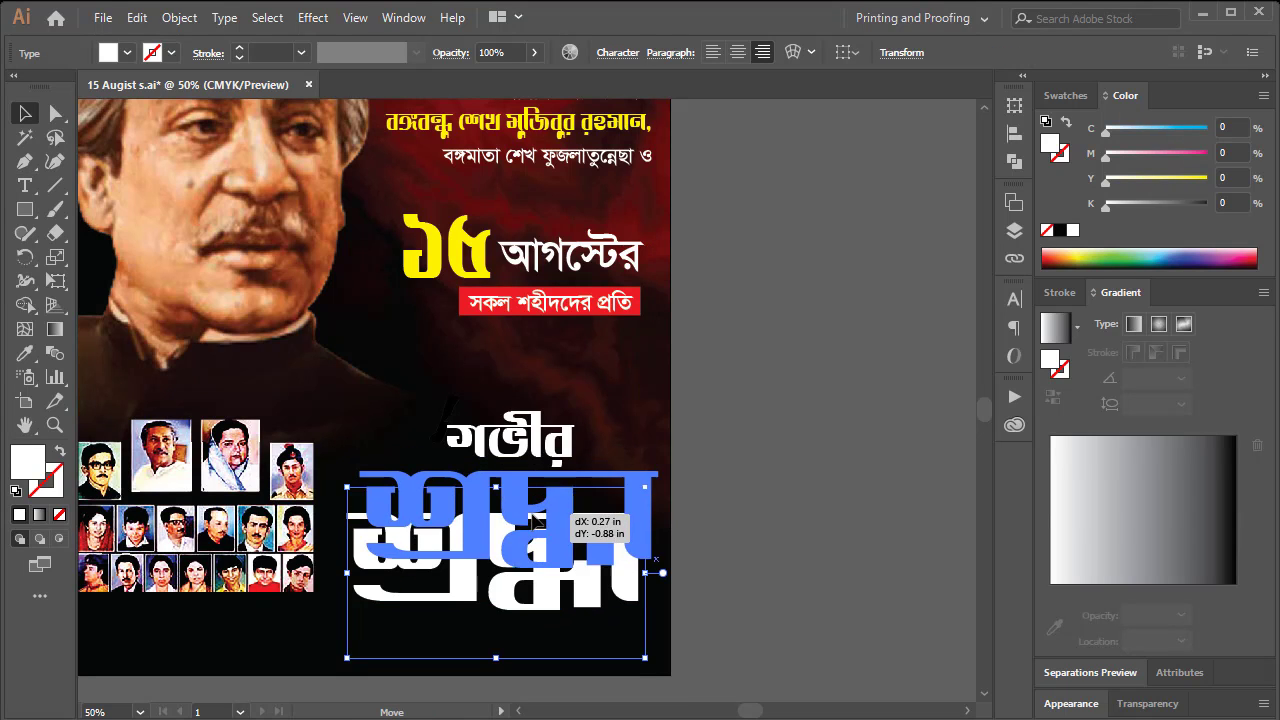
{"action": "left_click", "coordinate": [513, 430]}
{"action": "left_click_drag", "start_coordinate": [513, 420], "coordinate": [513, 412]}
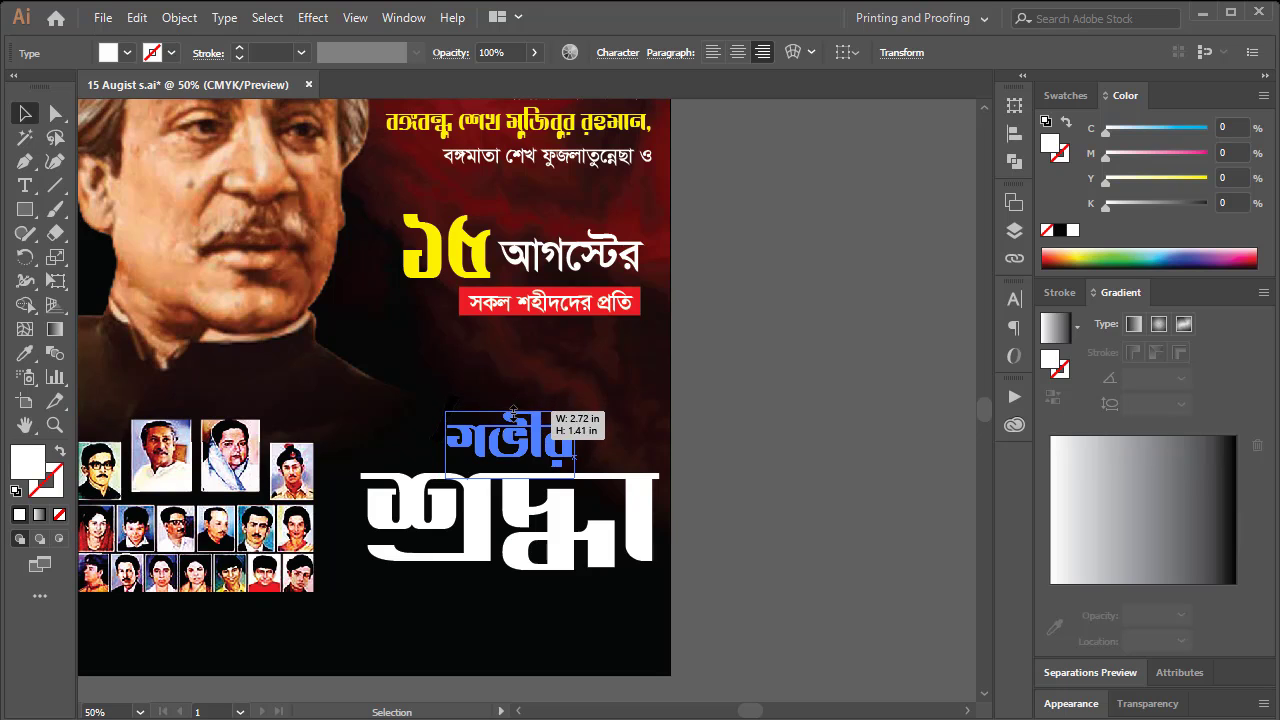
{"action": "left_click_drag", "start_coordinate": [561, 548], "coordinate": [548, 488]}
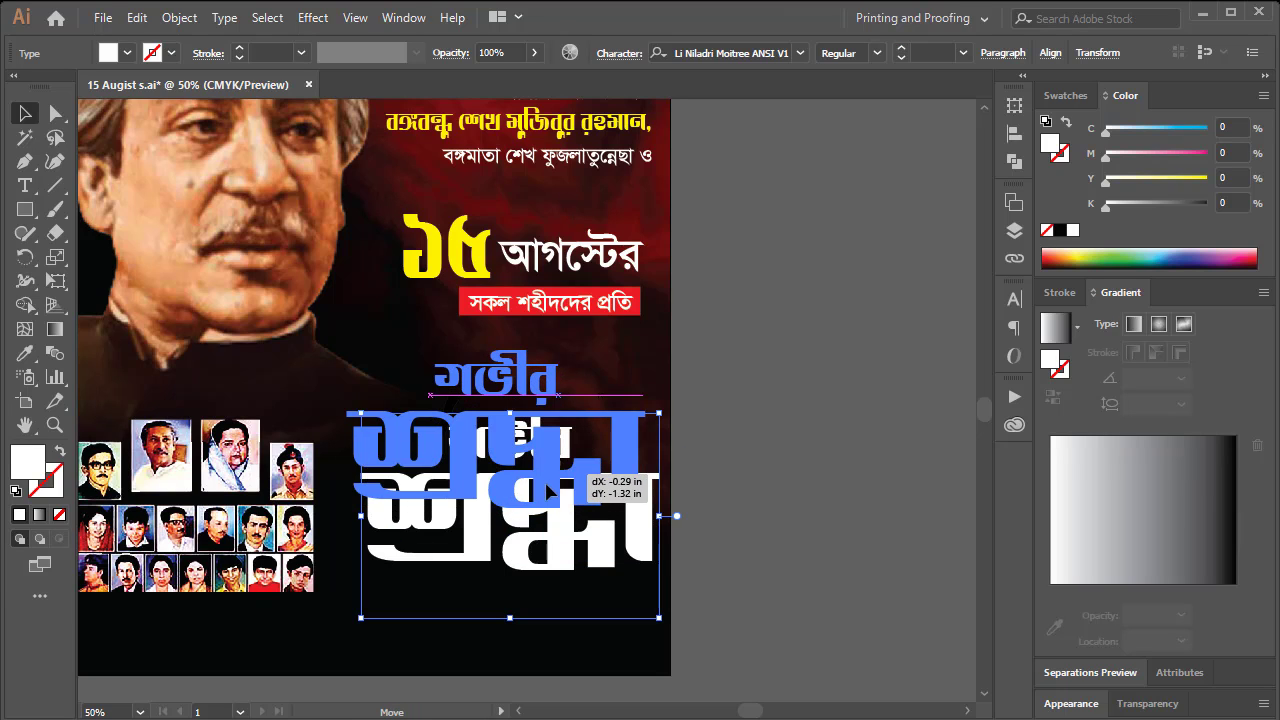
{"action": "left_click", "coordinate": [697, 412]}
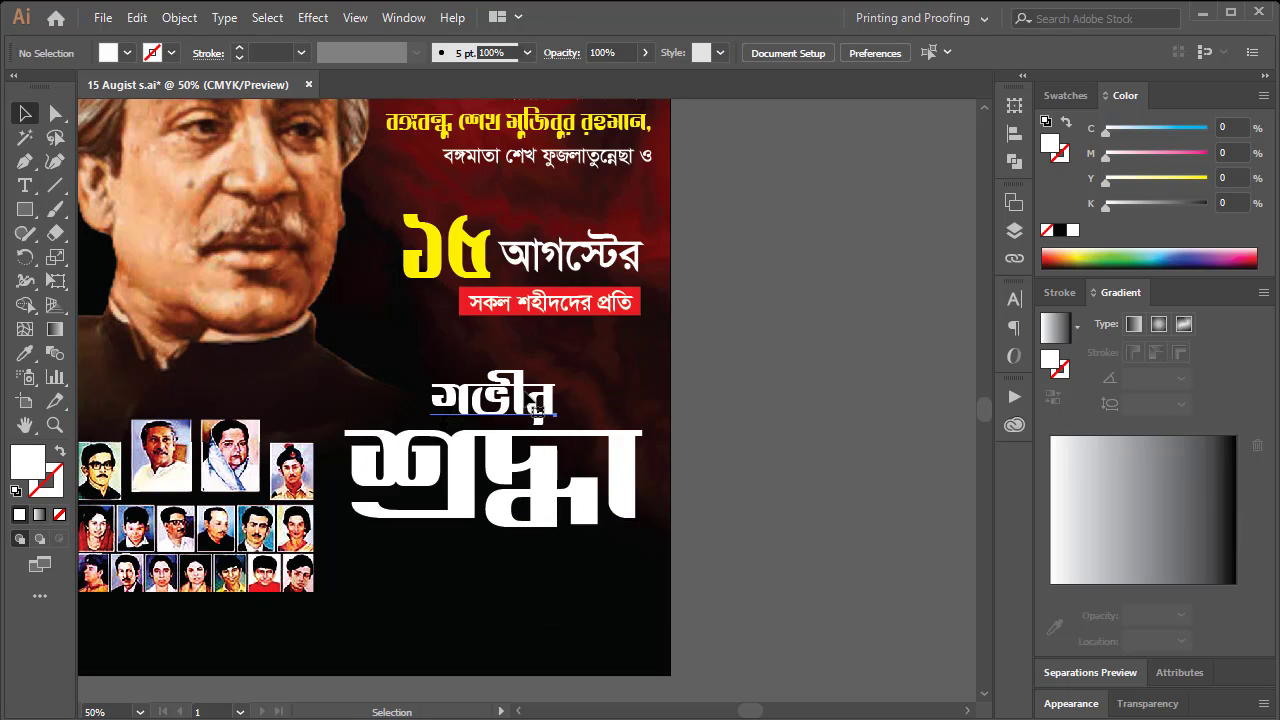
{"action": "left_click", "coordinate": [537, 410]}
{"action": "mouse_move", "coordinate": [719, 357]}
{"action": "left_mouse_down"}
{"action": "mouse_move", "coordinate": [480, 468]}
{"action": "mouse_move", "coordinate": [345, 558]}
{"action": "left_mouse_up"}
{"action": "left_click_drag", "start_coordinate": [660, 470], "coordinate": [634, 474]}
Enlarge the ১৫ আগস্টের title group and move it slightly lower
{"action": "left_click_drag", "start_coordinate": [704, 323], "coordinate": [373, 231]}
{"action": "left_click_drag", "start_coordinate": [398, 320], "coordinate": [375, 332]}
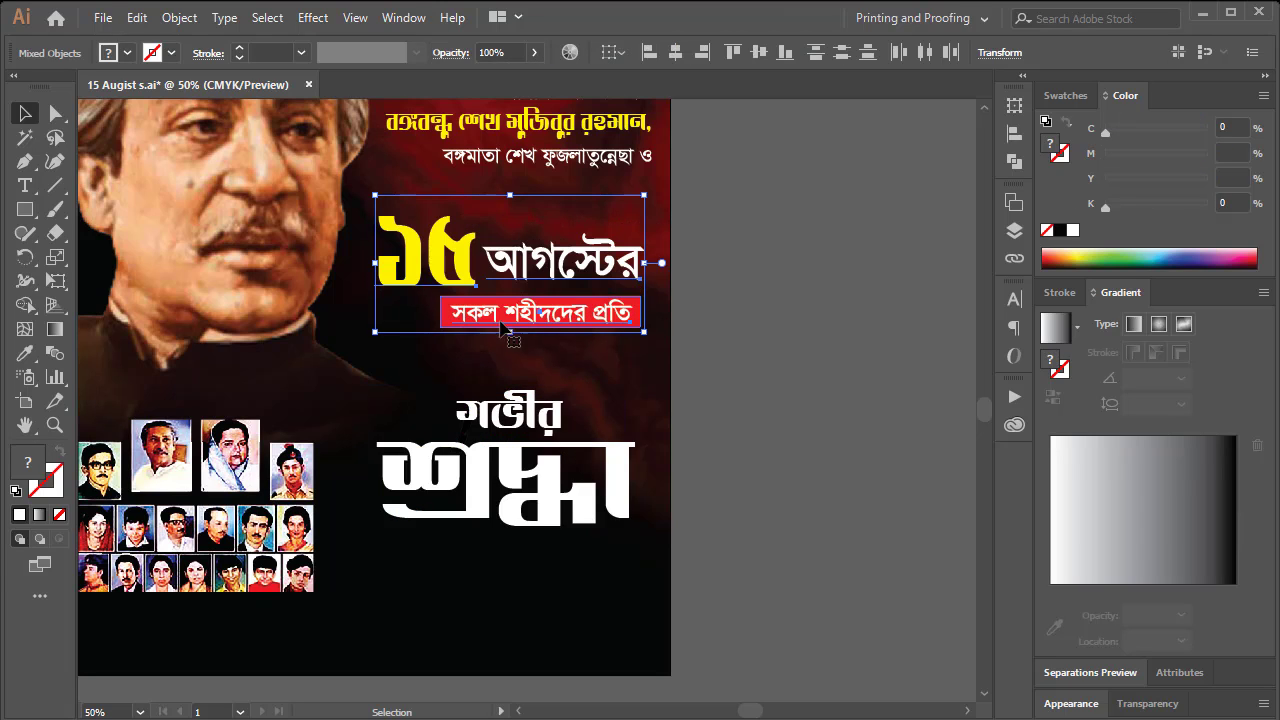
{"action": "mouse_move", "coordinate": [533, 317]}
{"action": "left_mouse_down"}
{"action": "mouse_move", "coordinate": [533, 330]}
{"action": "mouse_move", "coordinate": [679, 392]}
{"action": "left_mouse_up"}
{"action": "left_click", "coordinate": [594, 329]}
{"action": "key", "text": "ctrl+minus"}
{"action": "left_click_drag", "start_coordinate": [543, 643], "coordinate": [611, 583]}
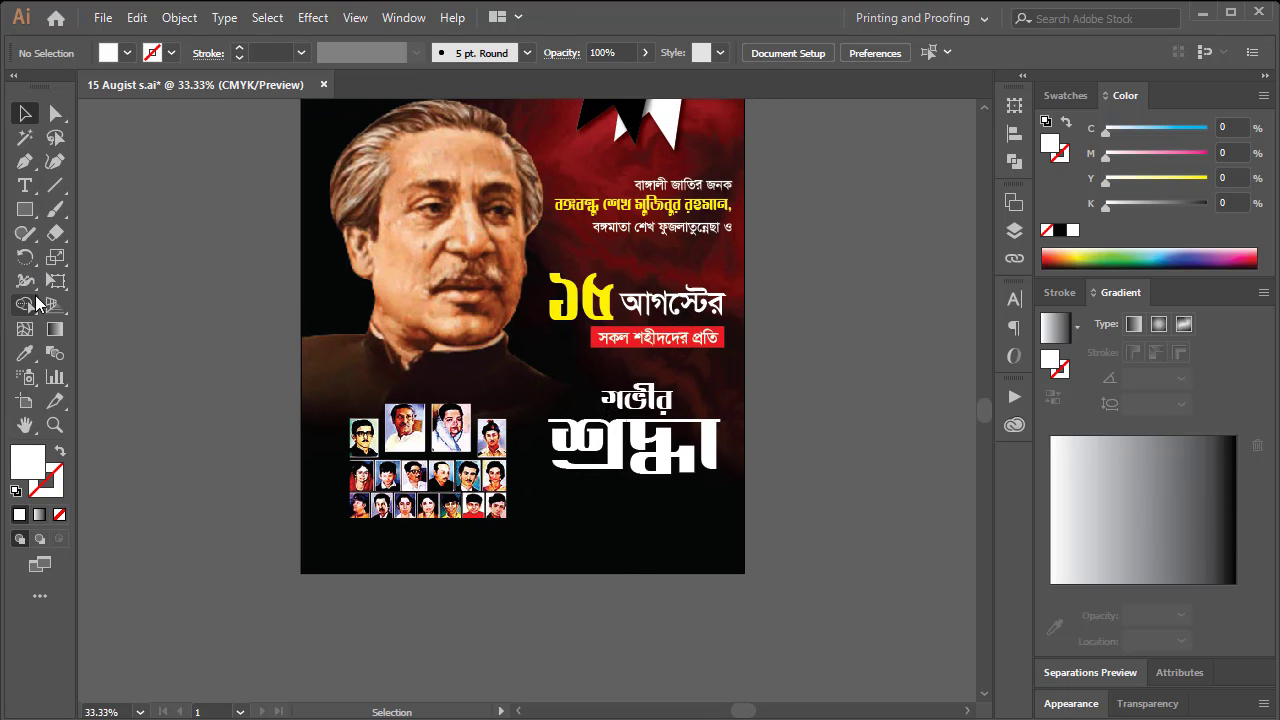
Draw a horizontal line below the portrait grid with a white 5 pt stroke
{"action": "left_click", "coordinate": [57, 192]}
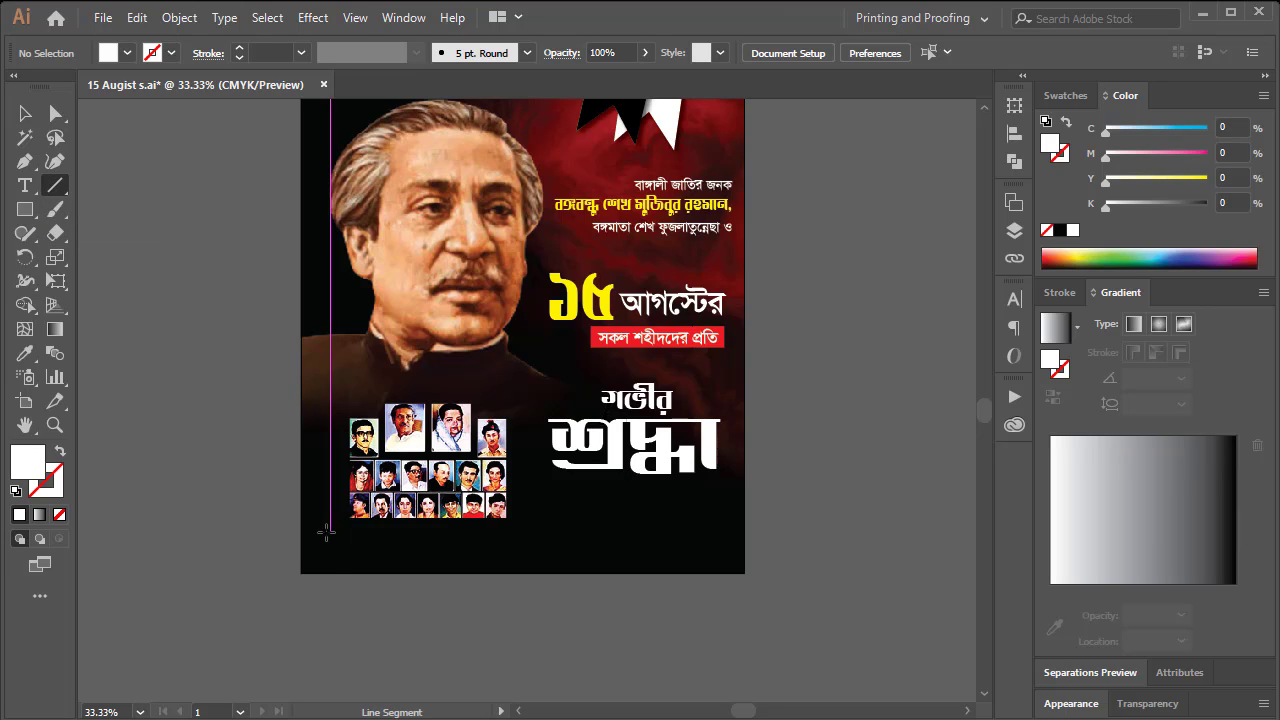
{"action": "left_click_drag", "start_coordinate": [325, 531], "coordinate": [718, 531]}
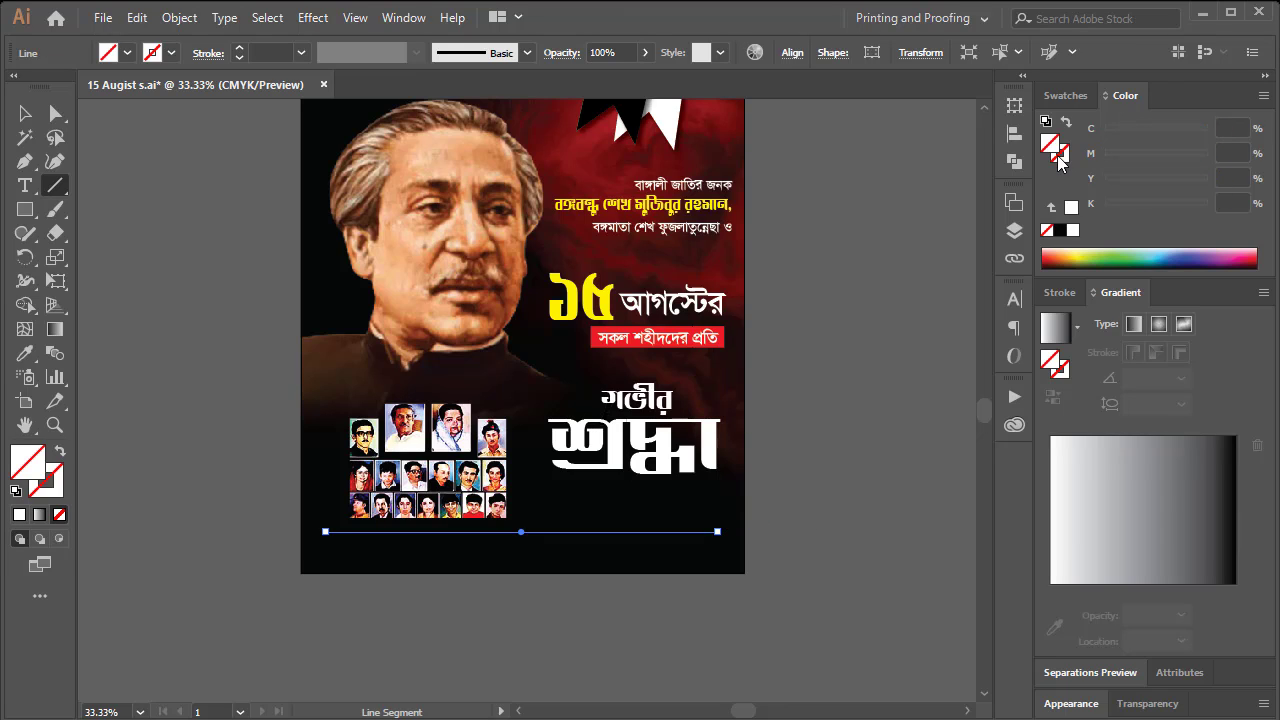
{"action": "left_click", "coordinate": [1060, 160]}
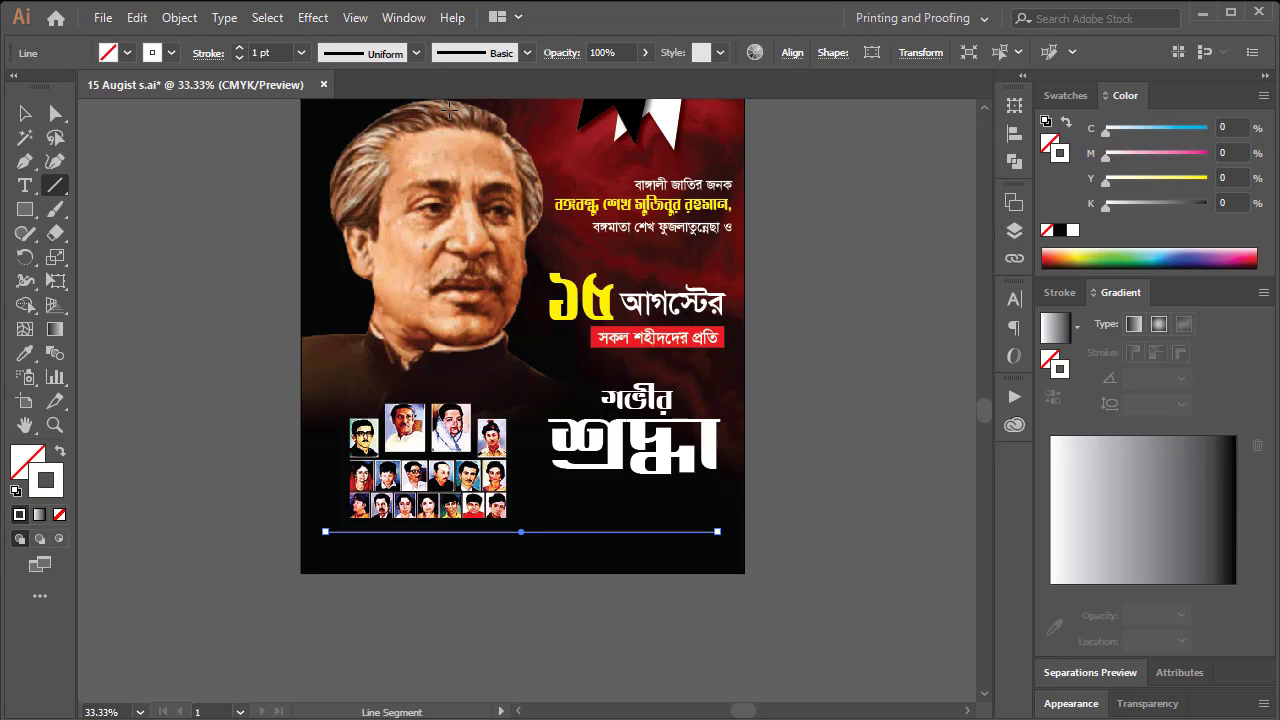
{"action": "left_click", "coordinate": [240, 48]}
{"action": "left_click", "coordinate": [240, 48]}
{"action": "left_click", "coordinate": [240, 48]}
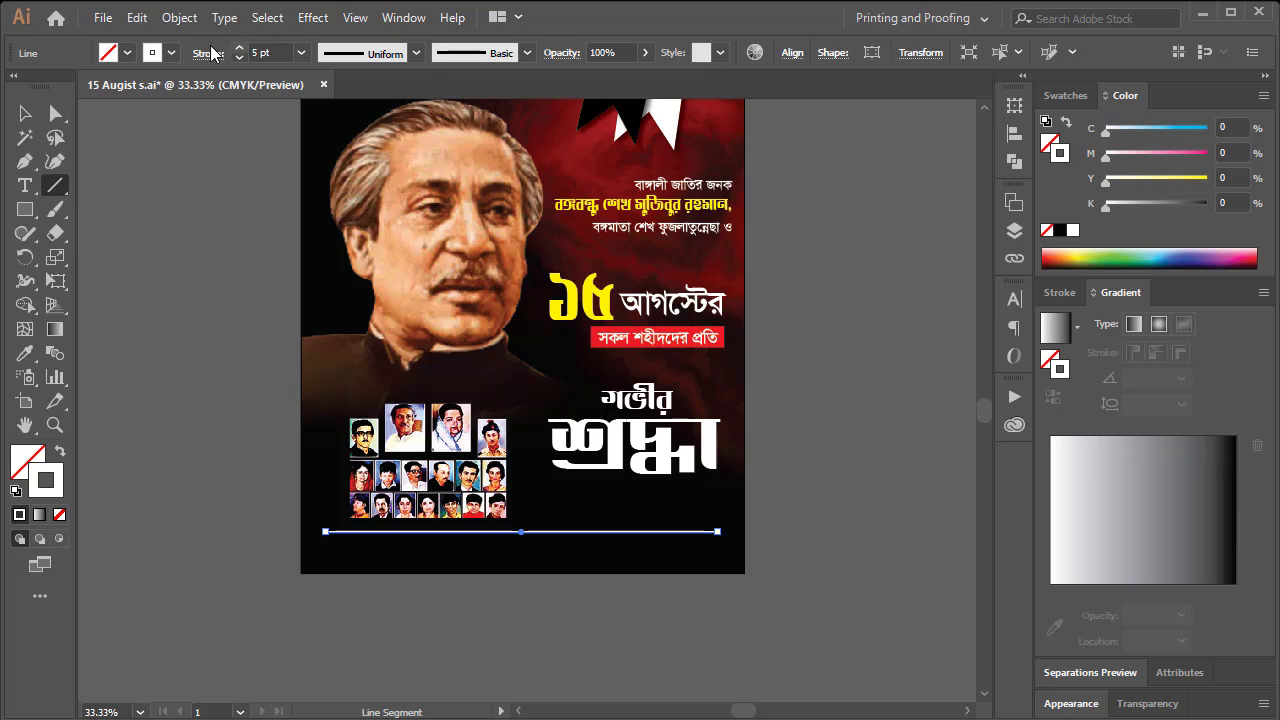
{"action": "left_click", "coordinate": [24, 114]}
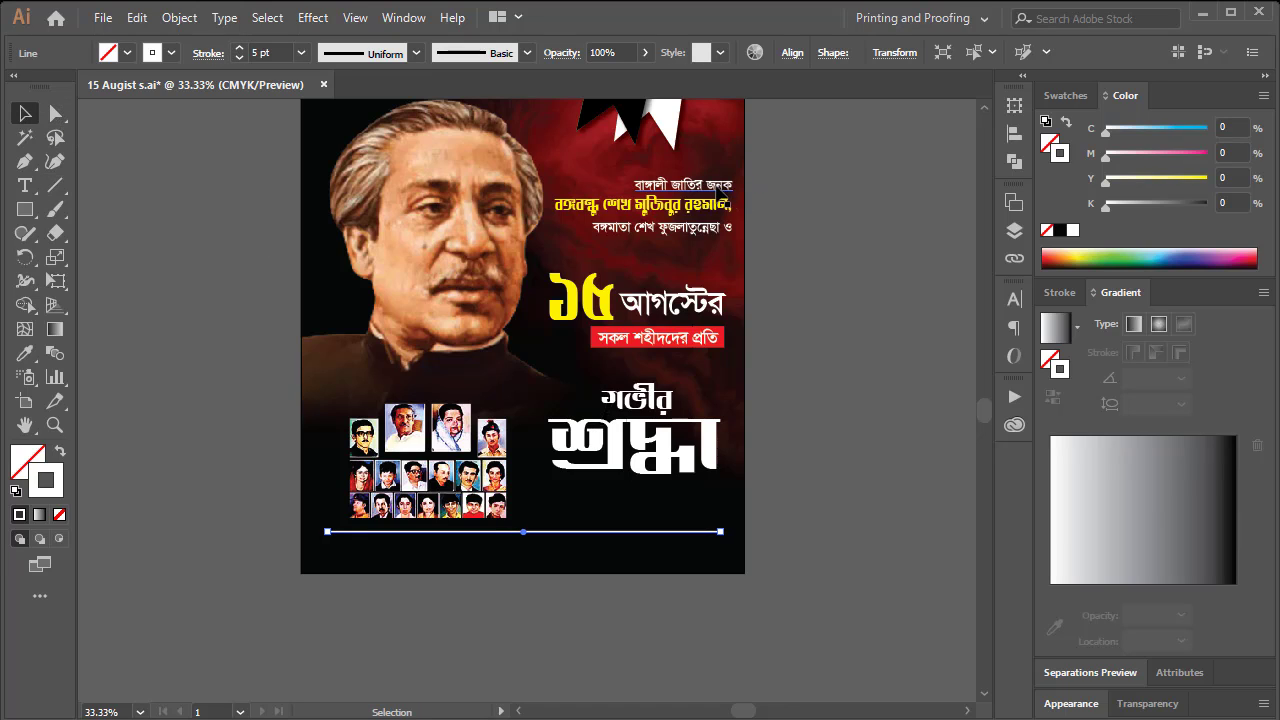
Type the credit 'শ্রদ্ধান্তে- গ্রাফিক টিউটোরিয়াল' and place it below the divider line
{"action": "left_click_drag", "start_coordinate": [712, 229], "coordinate": [537, 626]}
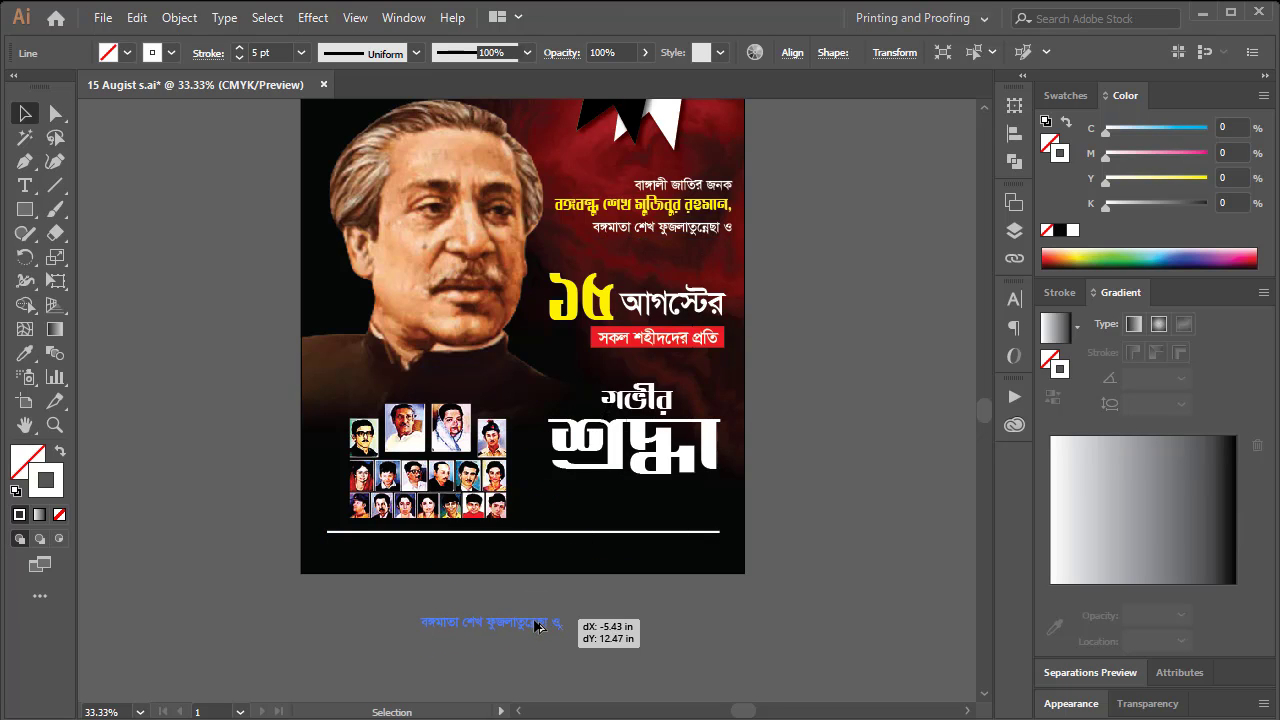
{"action": "key", "text": "t"}
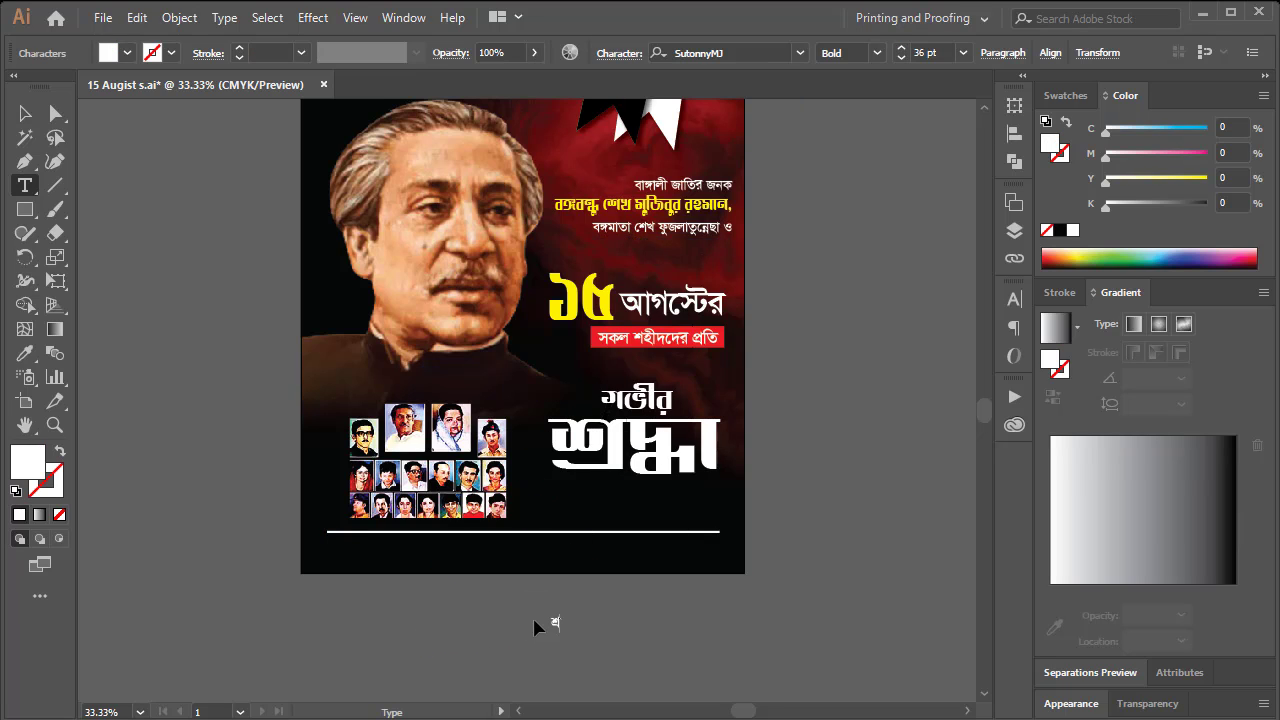
{"action": "type", "text": "×v‡b"}
{"action": "type", "text": " MÖvwdK"}
{"action": "type", "text": " wUD"}
{"action": "type", "text": "‡Uvwiqvj"}
{"action": "key", "text": "Escape"}
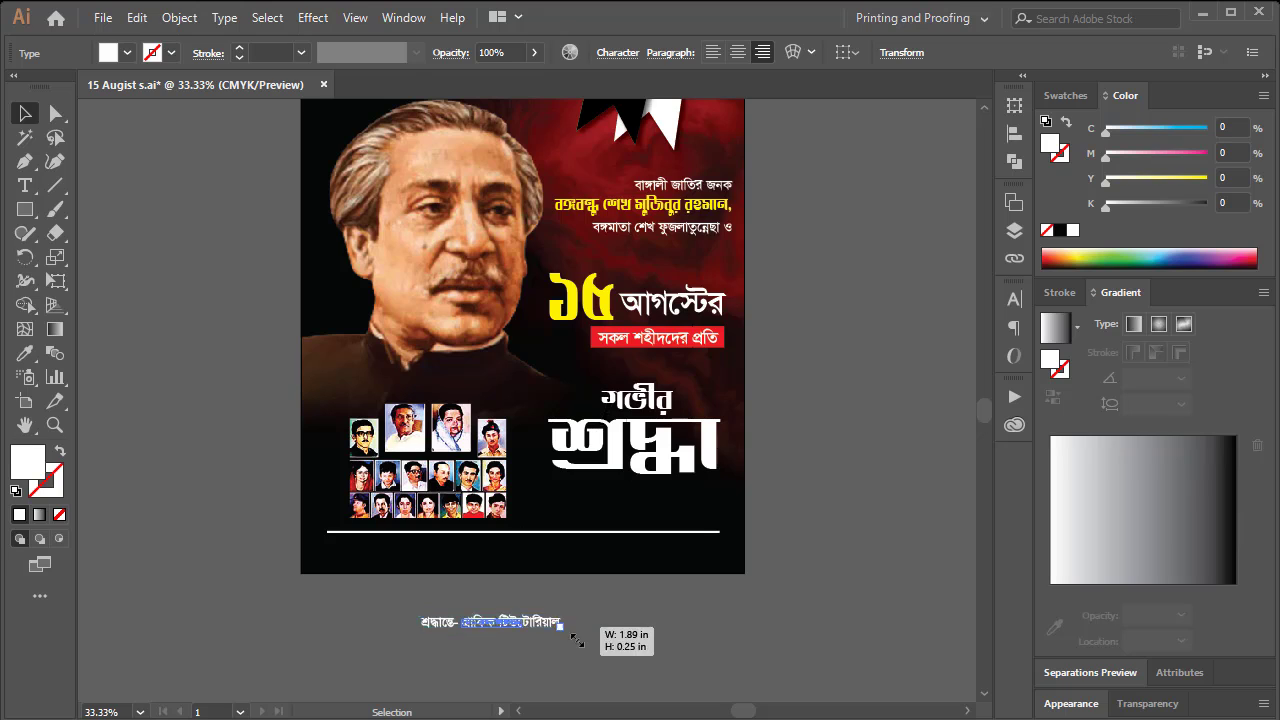
{"action": "mouse_move", "coordinate": [563, 634]}
{"action": "left_mouse_down"}
{"action": "mouse_move", "coordinate": [583, 636]}
{"action": "mouse_move", "coordinate": [541, 558]}
{"action": "left_mouse_up"}
{"action": "left_click", "coordinate": [812, 376]}
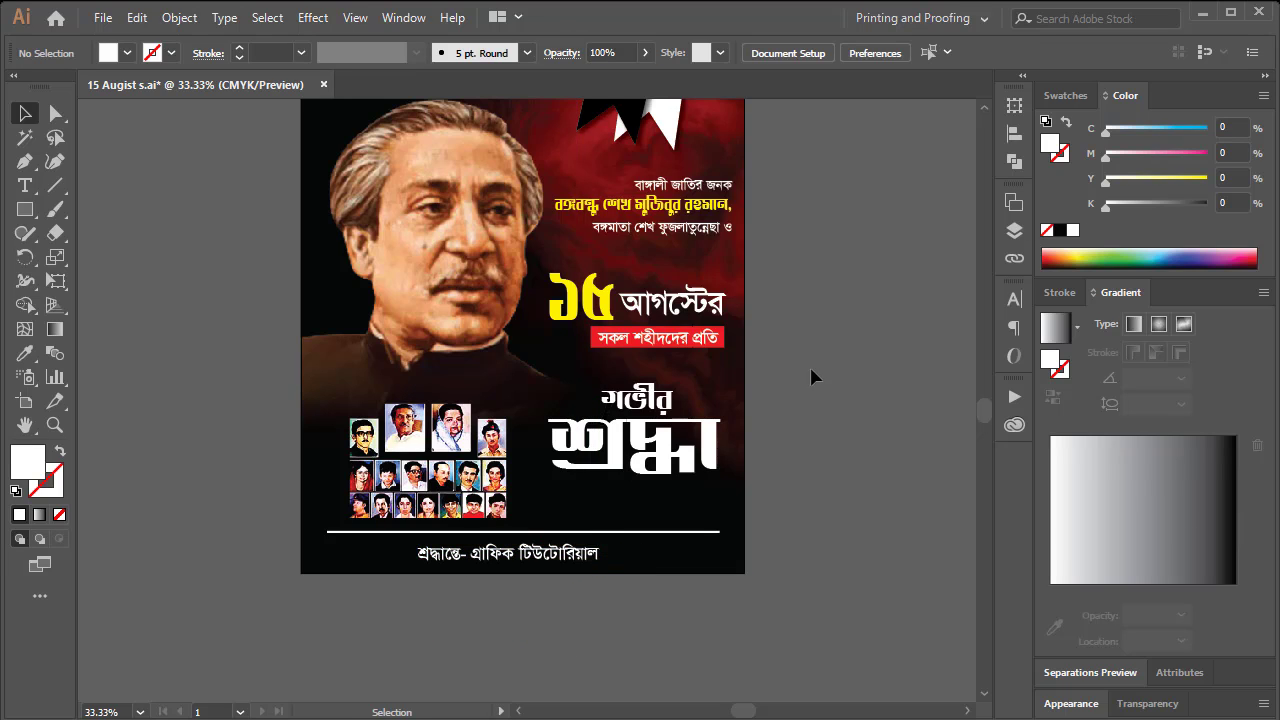
Colour the credit text yellow and attempt a resize, undoing it
{"action": "left_click", "coordinate": [565, 555]}
{"action": "left_click_drag", "start_coordinate": [1137, 180], "coordinate": [1207, 180]}
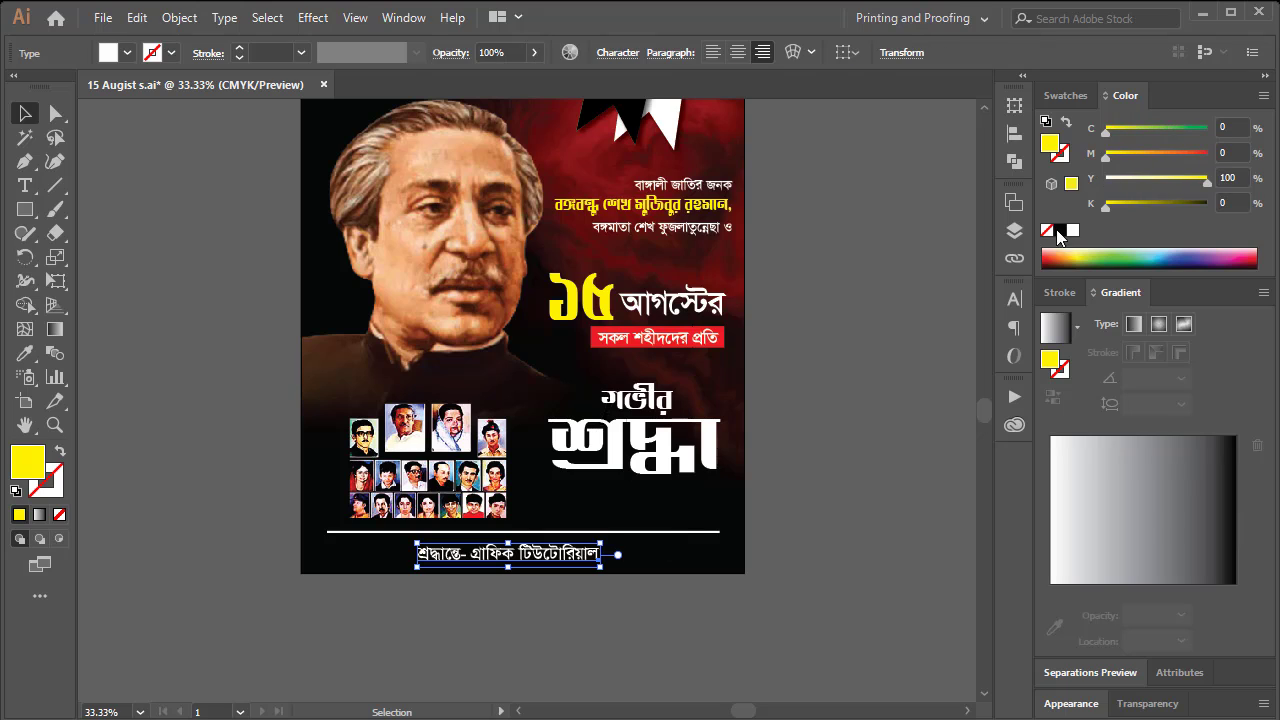
{"action": "left_click", "coordinate": [826, 322]}
{"action": "left_click", "coordinate": [596, 563]}
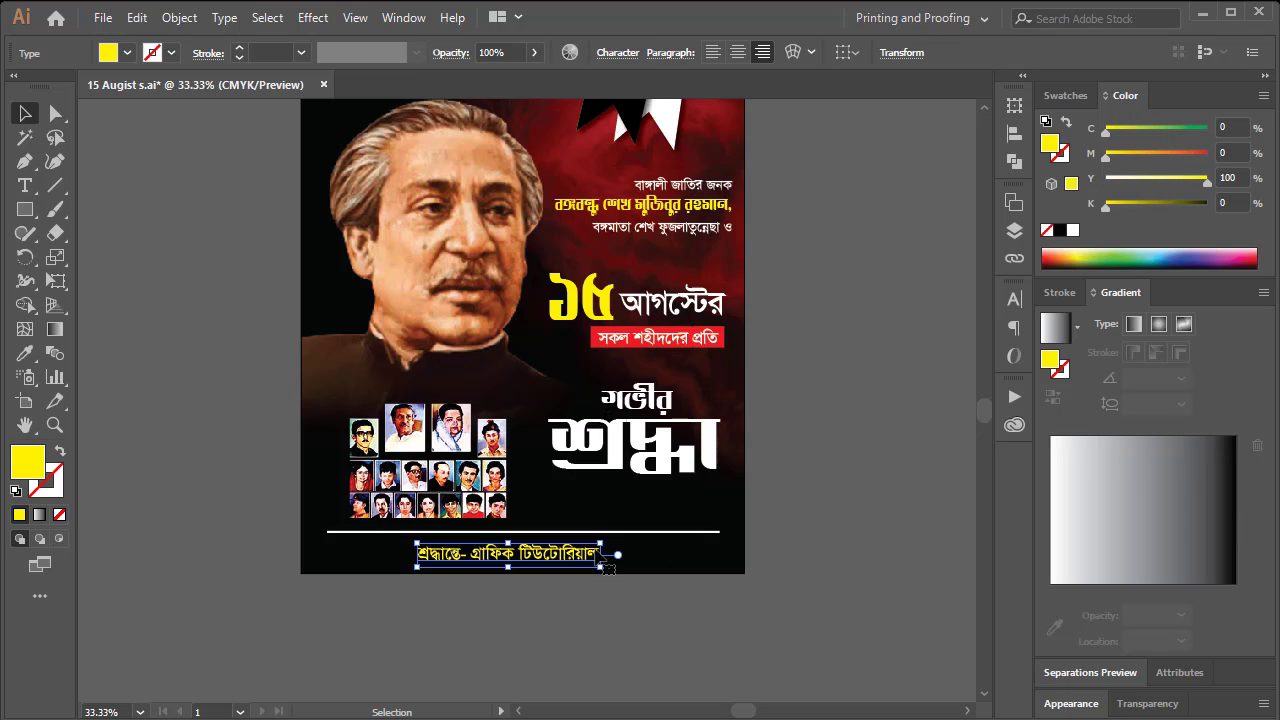
{"action": "mouse_move", "coordinate": [600, 568]}
{"action": "left_mouse_down"}
{"action": "mouse_move", "coordinate": [627, 543]}
{"action": "mouse_move", "coordinate": [572, 561]}
{"action": "left_mouse_up"}
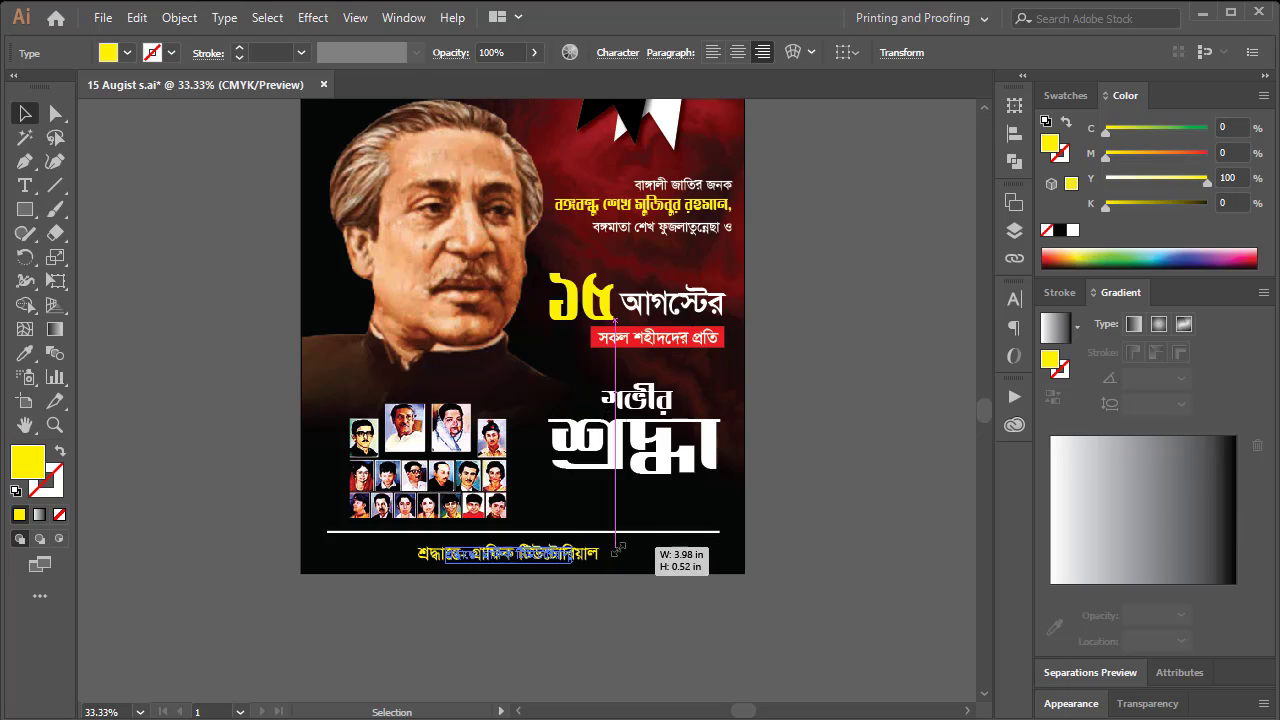
{"action": "left_click", "coordinate": [617, 579]}
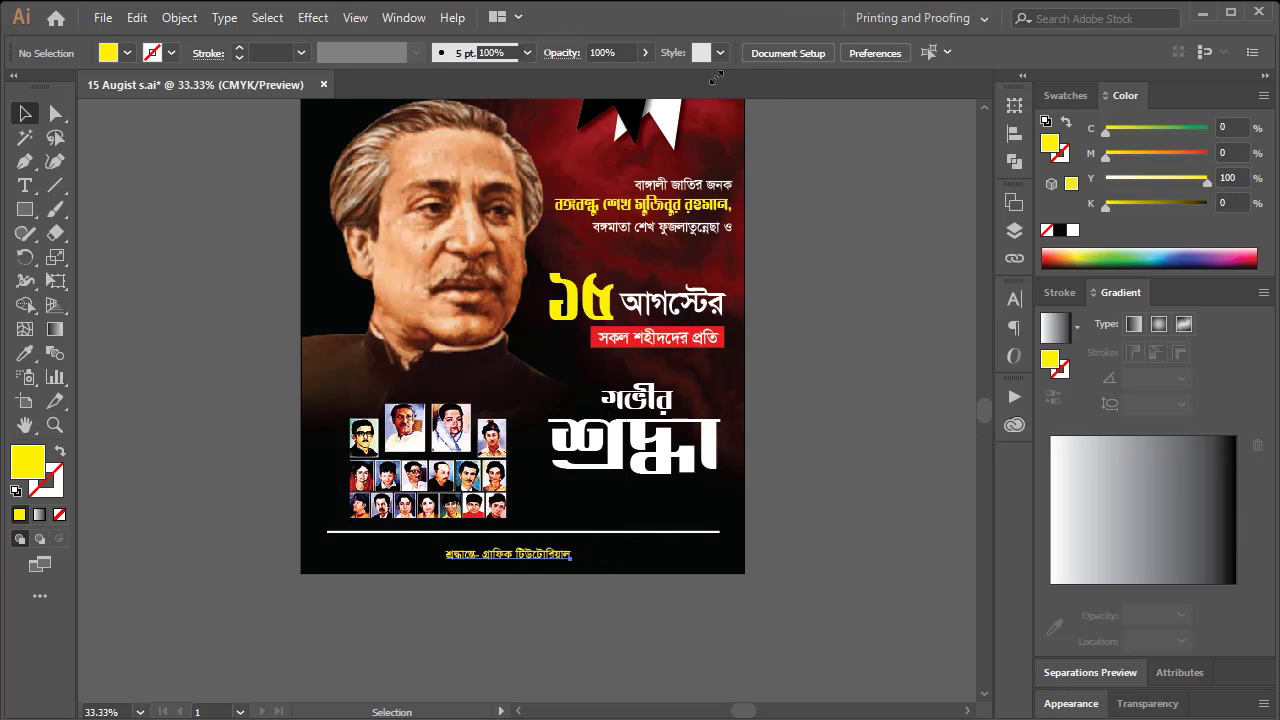
{"action": "key", "text": "ctrl+z"}
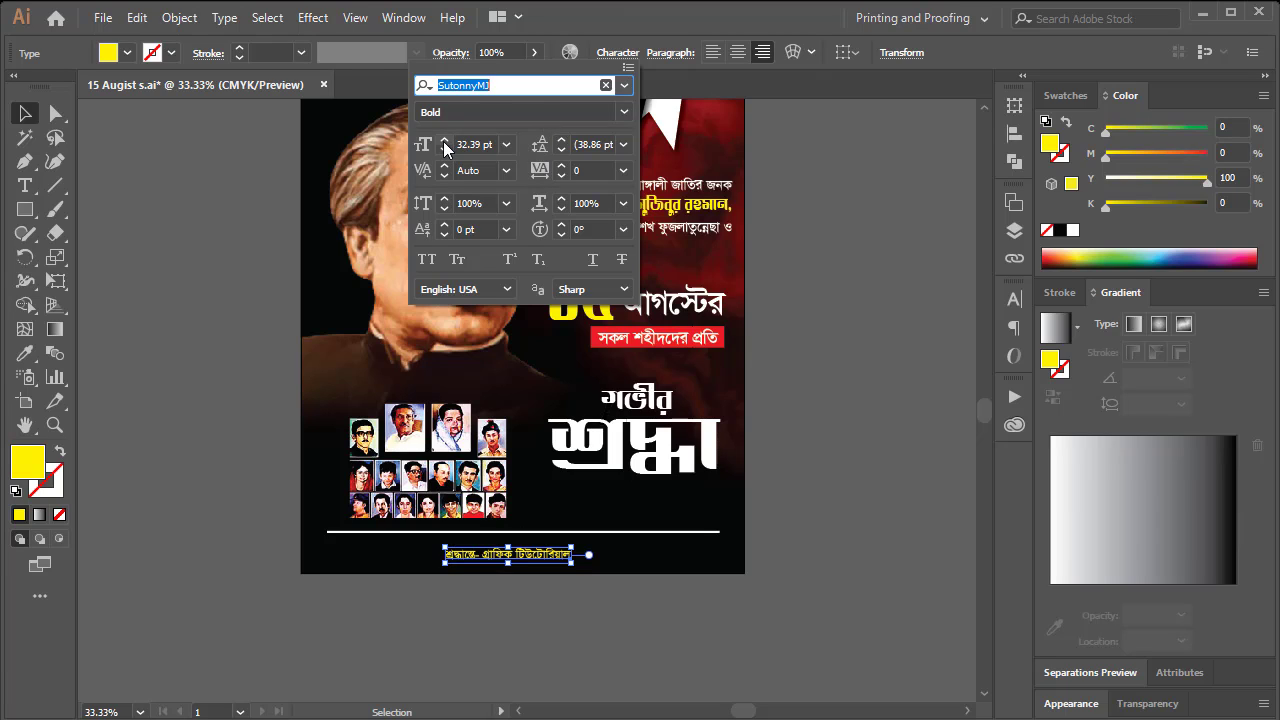
Raise the credit's font size in the Character panel and centre it under the divider
{"action": "left_click", "coordinate": [445, 140]}
{"action": "left_click", "coordinate": [445, 140]}
{"action": "left_click", "coordinate": [445, 140]}
{"action": "left_click", "coordinate": [445, 141]}
{"action": "left_click", "coordinate": [445, 141]}
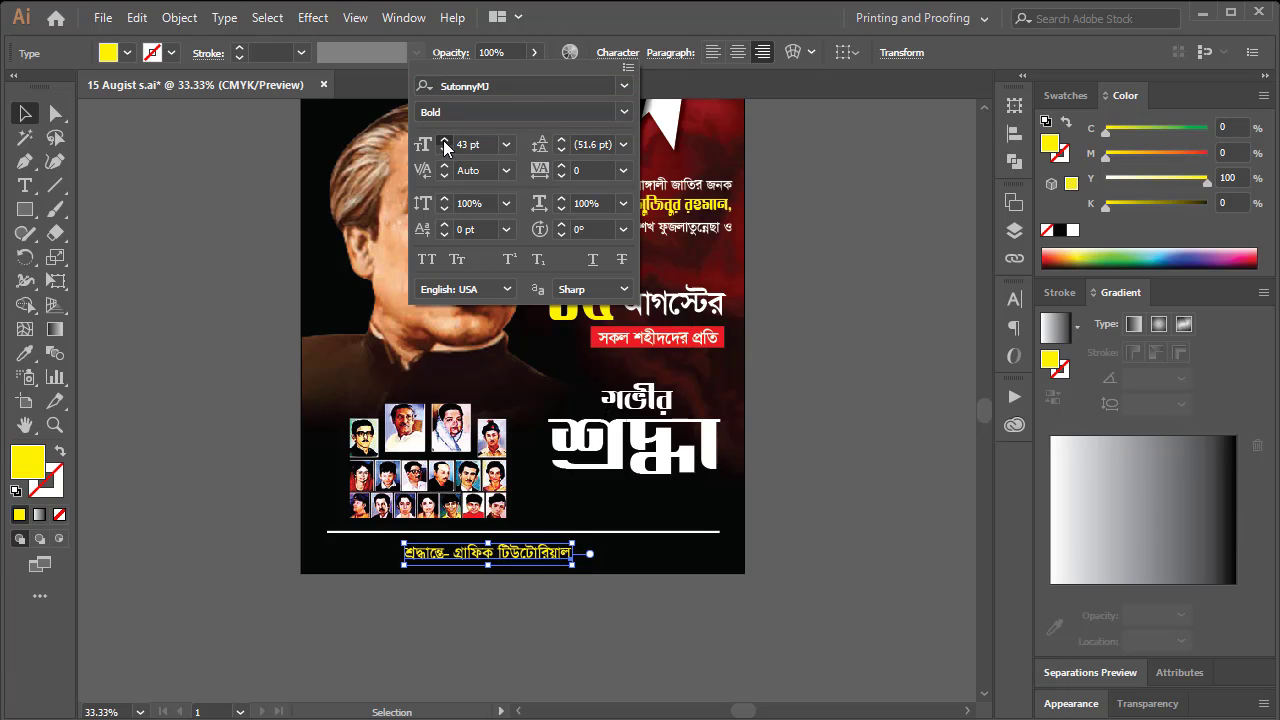
{"action": "left_click", "coordinate": [445, 141]}
{"action": "left_click", "coordinate": [537, 555]}
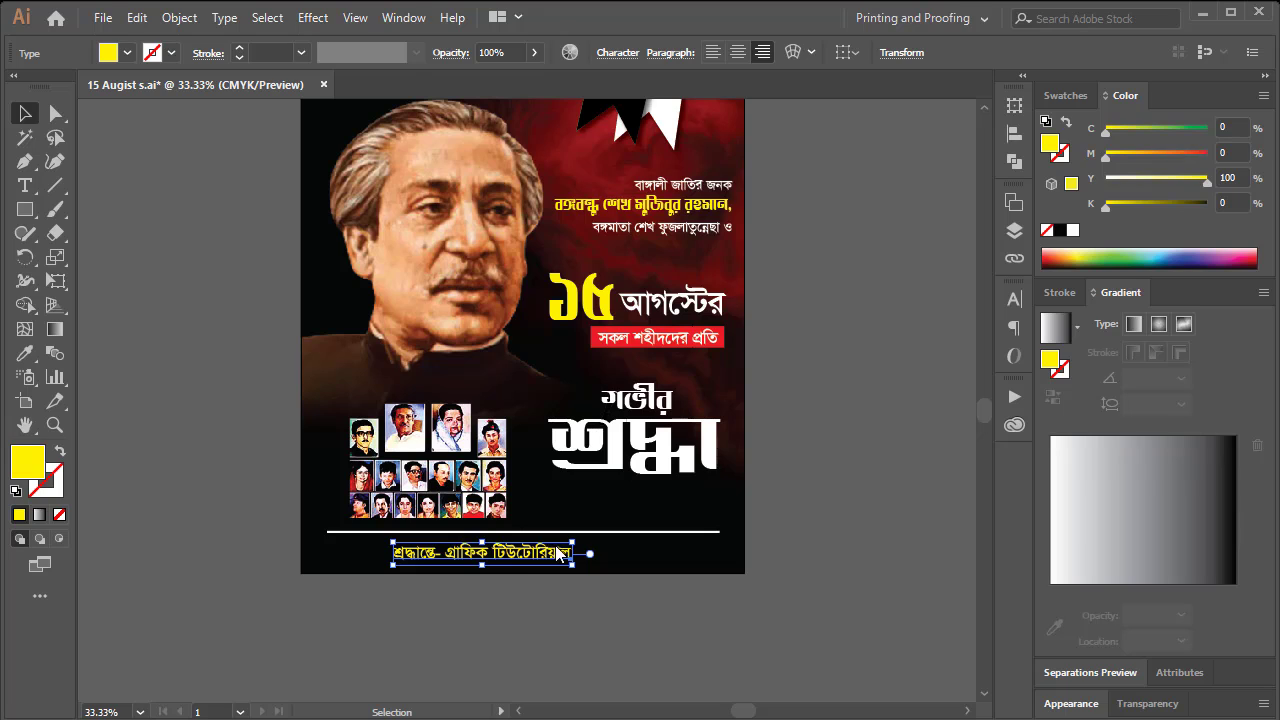
{"action": "left_click_drag", "start_coordinate": [558, 553], "coordinate": [572, 553]}
Zoom out, shift the yellow credit right, and nudge it centred beneath the white divider
{"action": "left_click", "coordinate": [578, 518]}
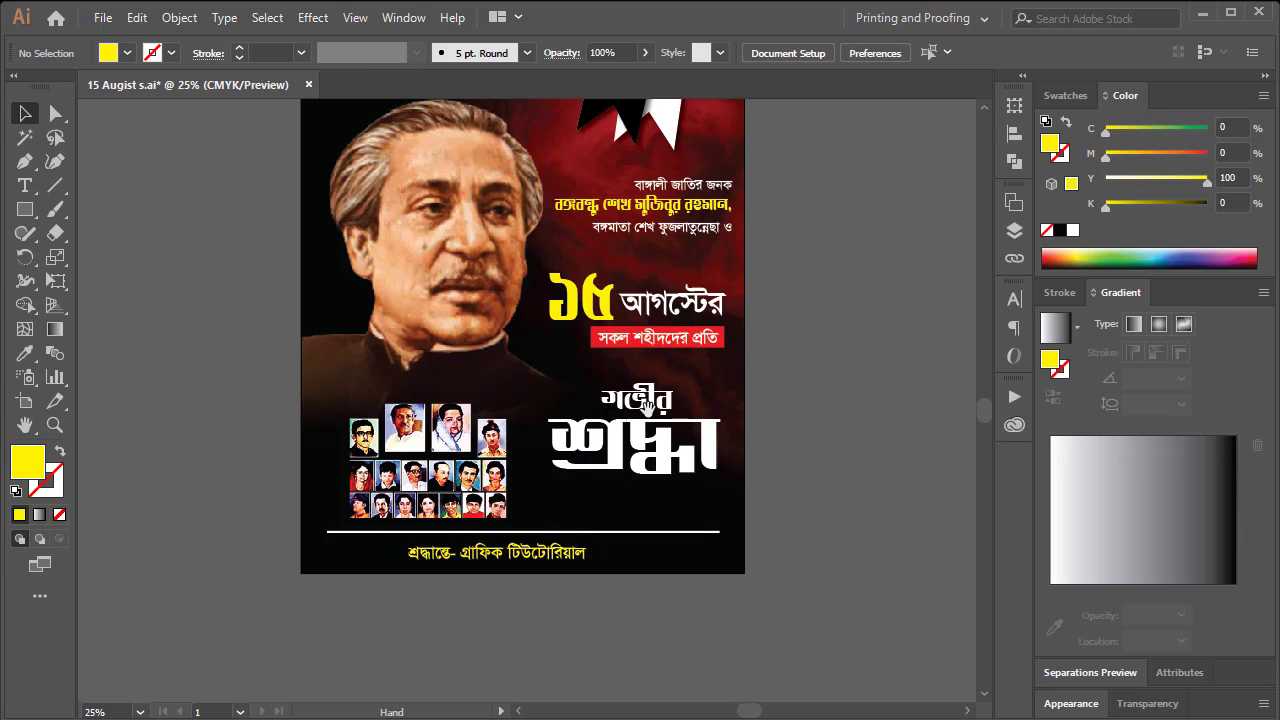
{"action": "left_click_drag", "start_coordinate": [648, 400], "coordinate": [569, 465]}
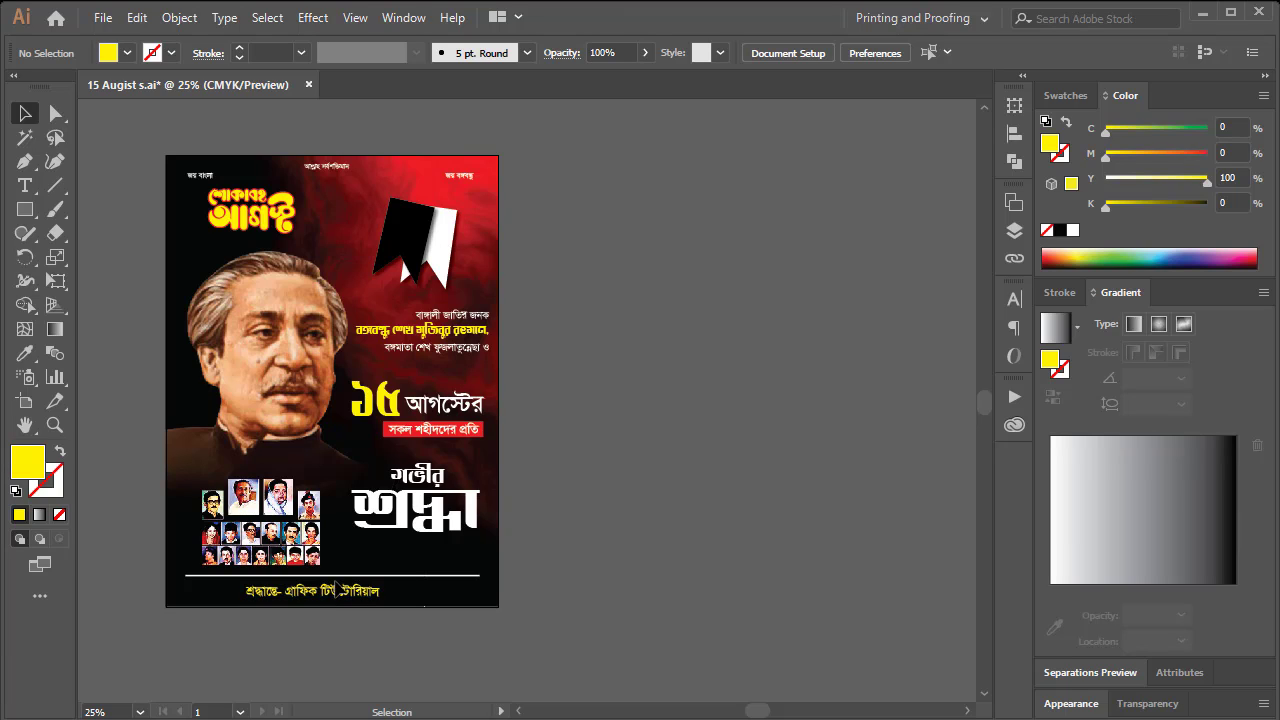
{"action": "left_click_drag", "start_coordinate": [335, 590], "coordinate": [432, 590]}
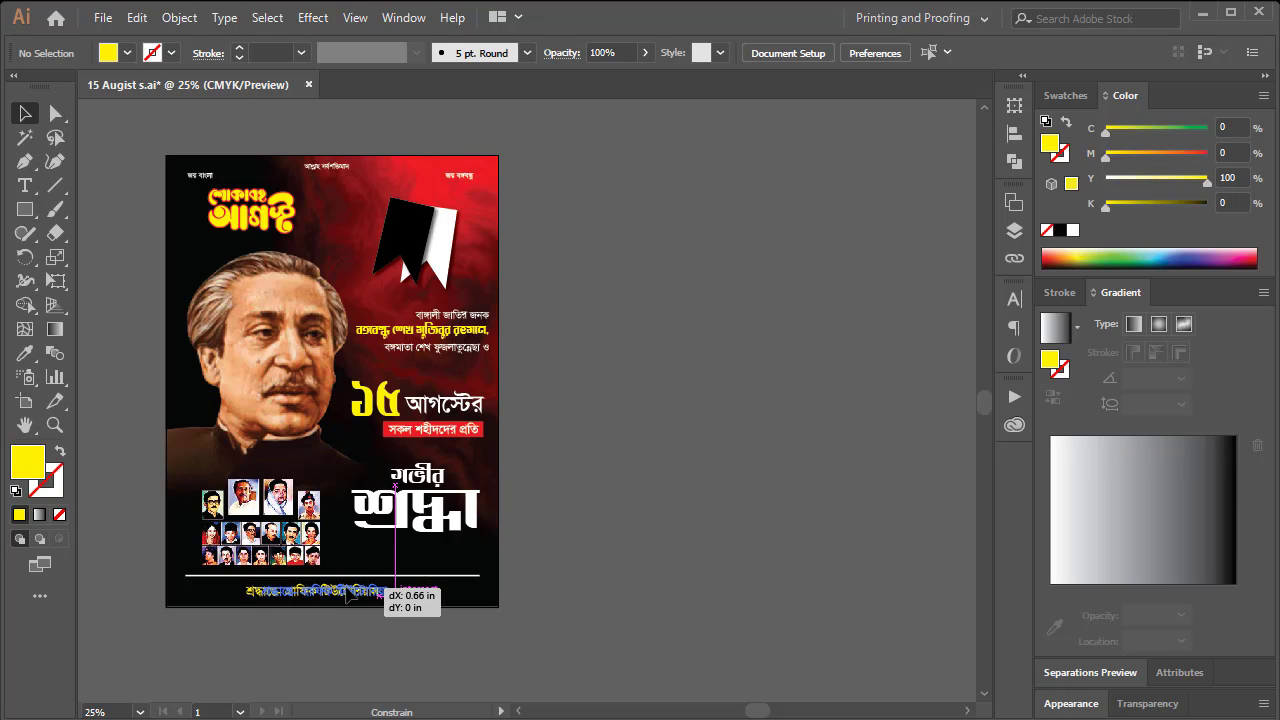
{"action": "left_click", "coordinate": [400, 576]}
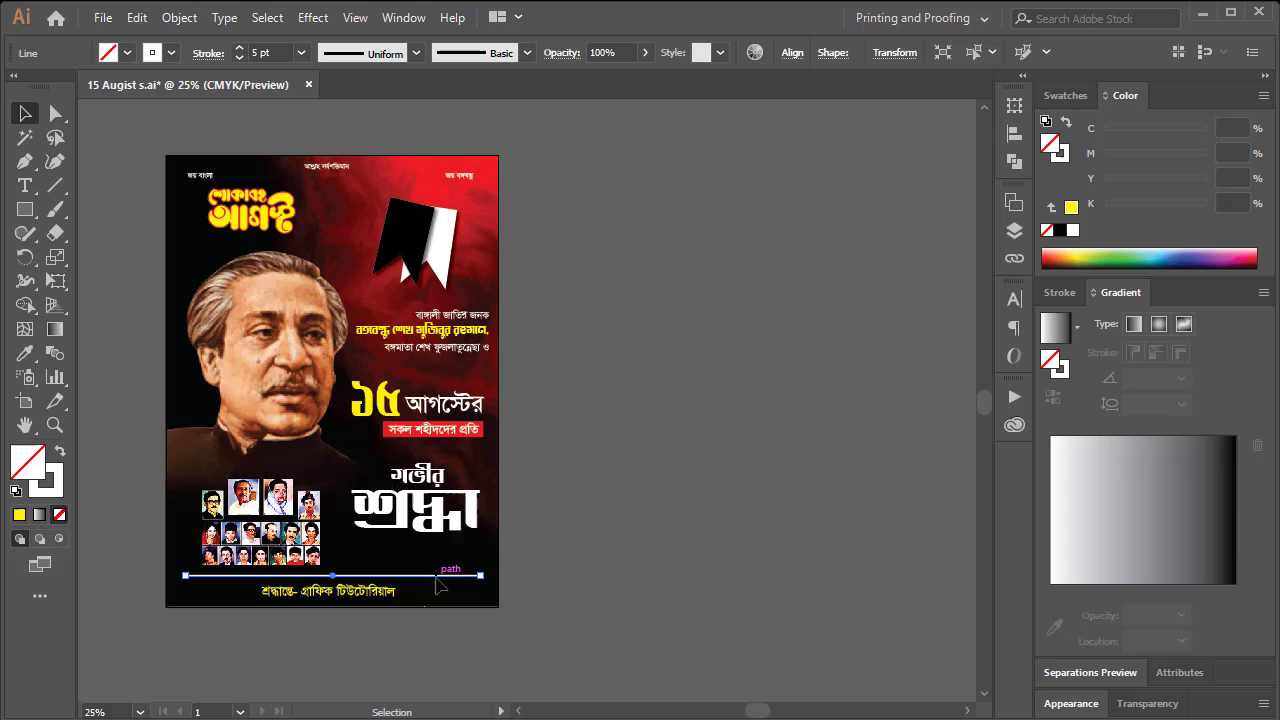
{"action": "left_click", "coordinate": [362, 598]}
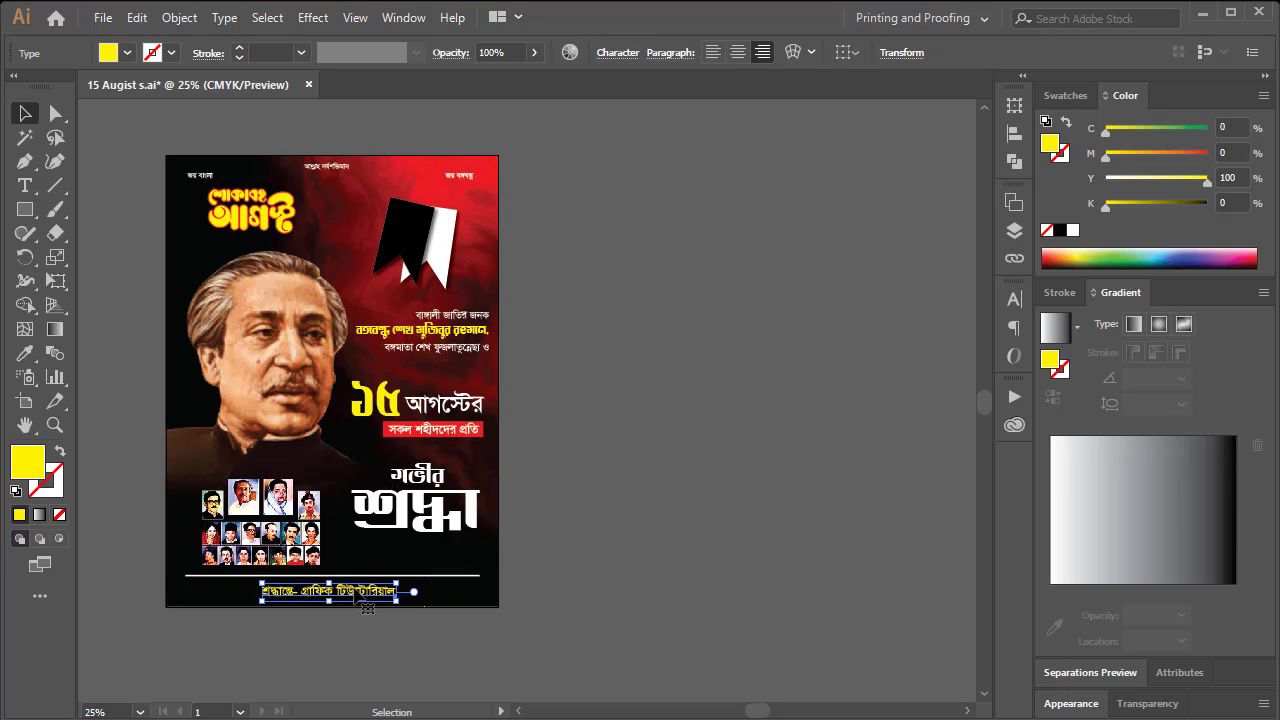
{"action": "key", "text": "alt+Left"}
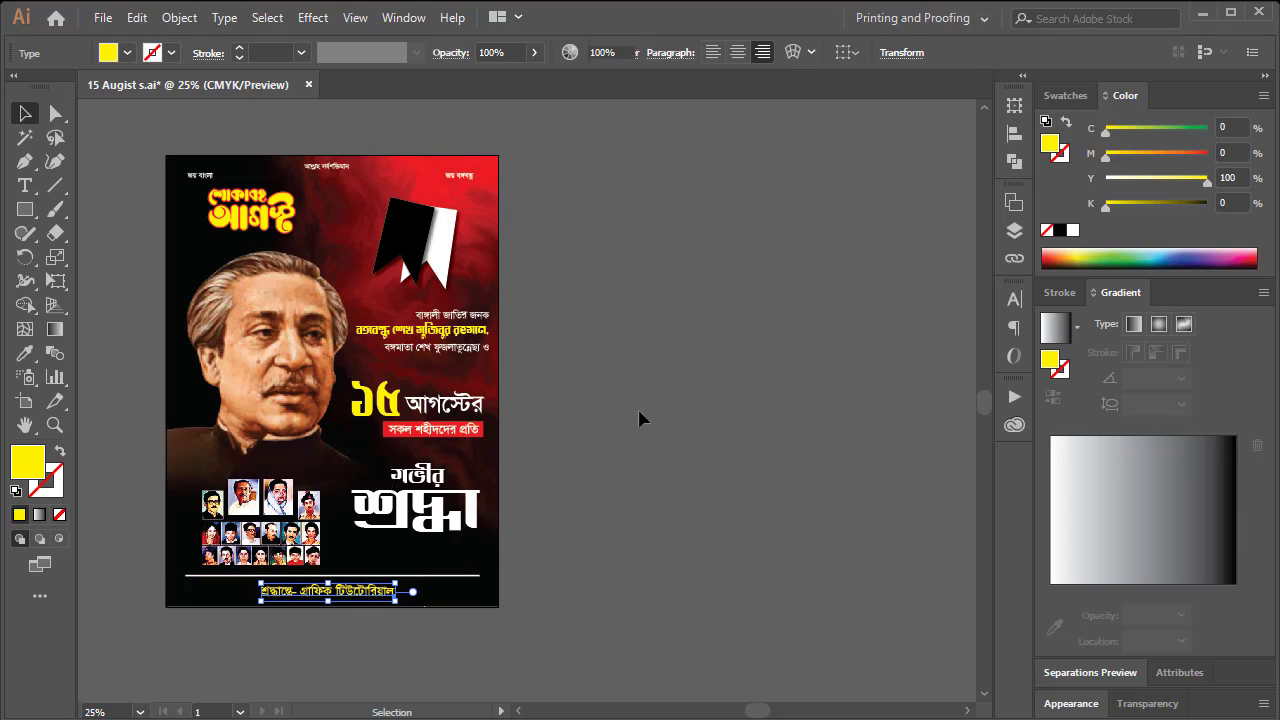
{"action": "left_click", "coordinate": [638, 410]}
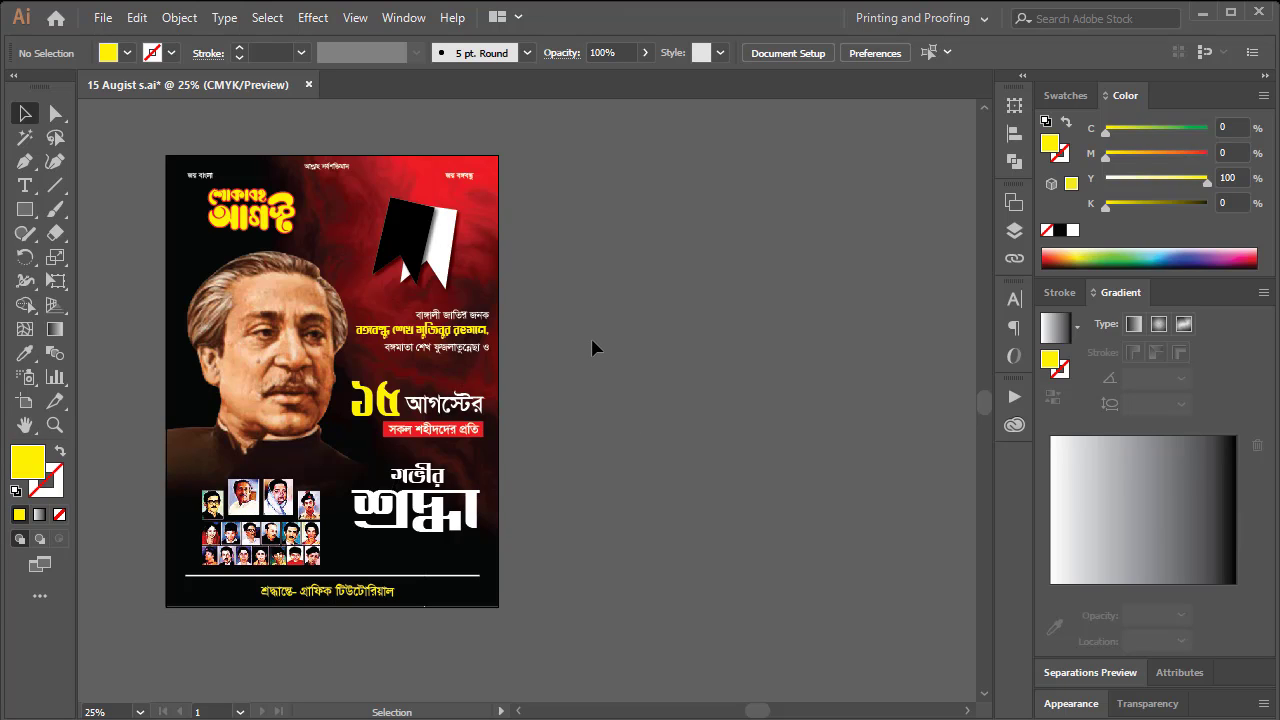